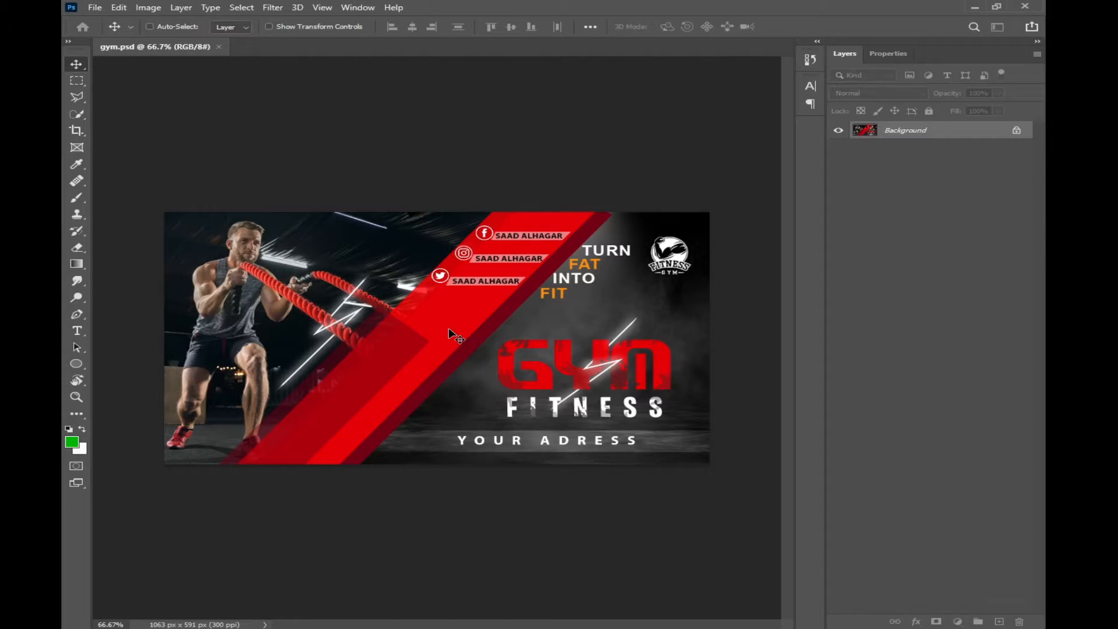
Step: Close gym.psd and start a new document with a width of 9 cm and a height of 5 cm
key("ctrl+w")
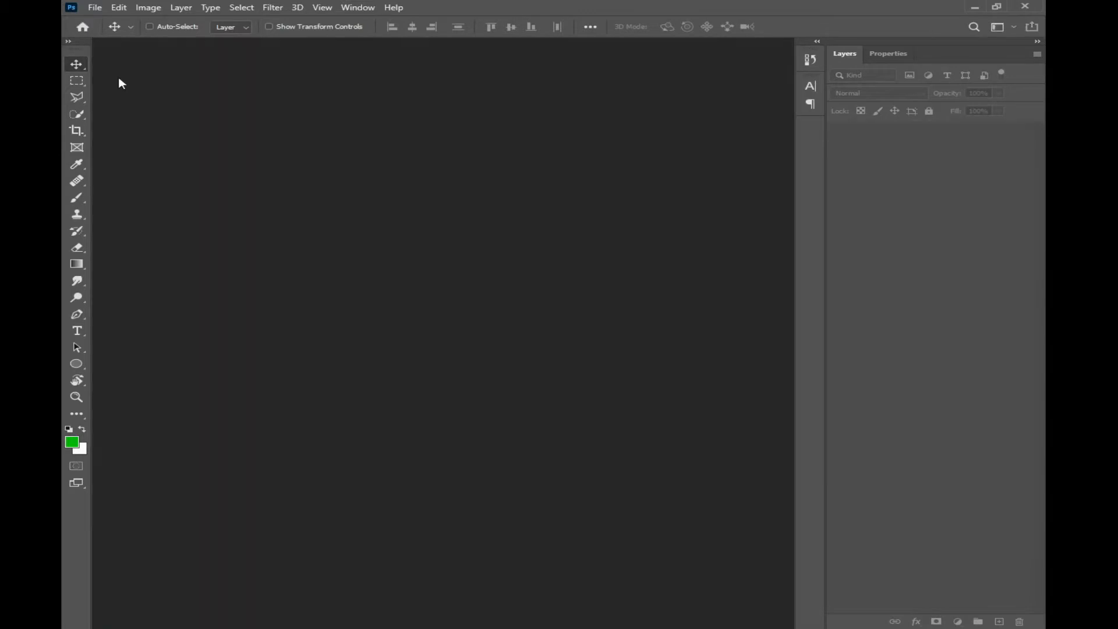
left_click(95, 8)
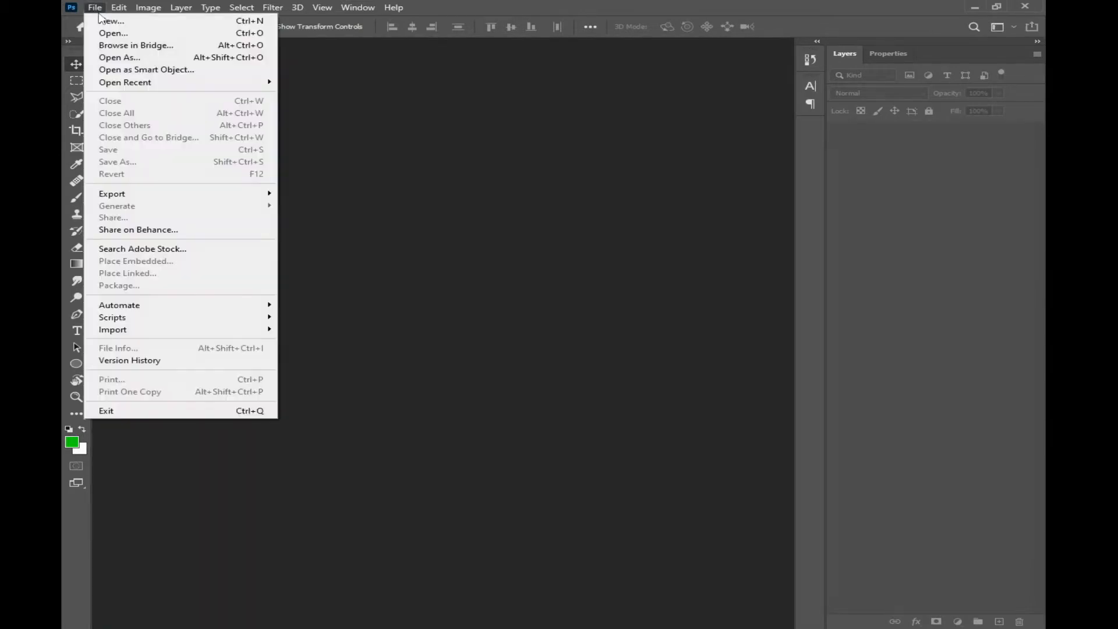
left_click(103, 25)
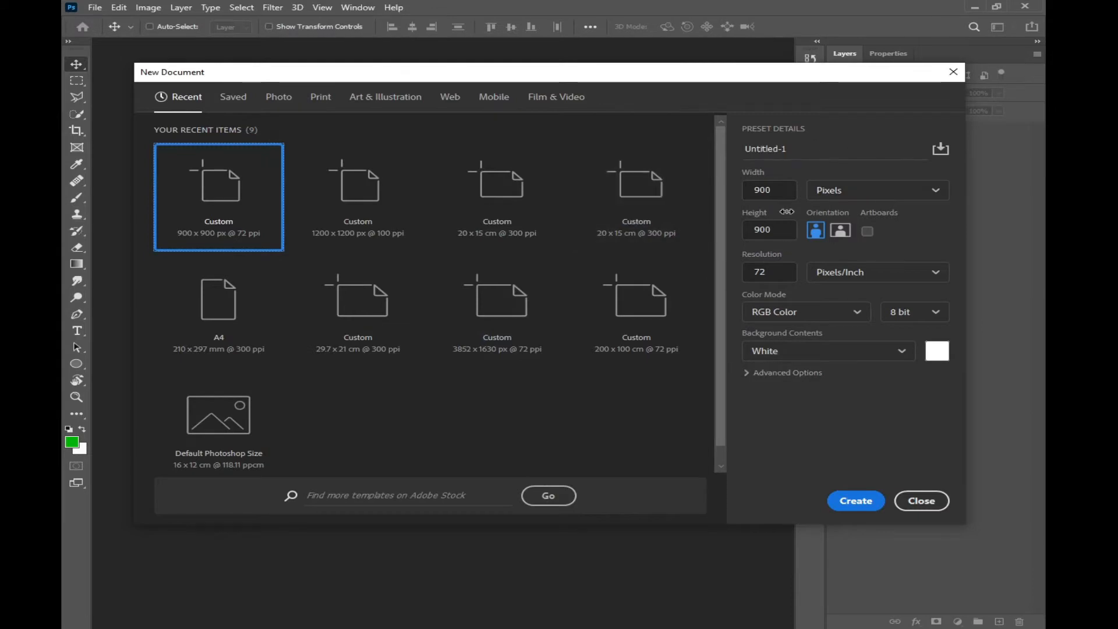
left_click(860, 195)
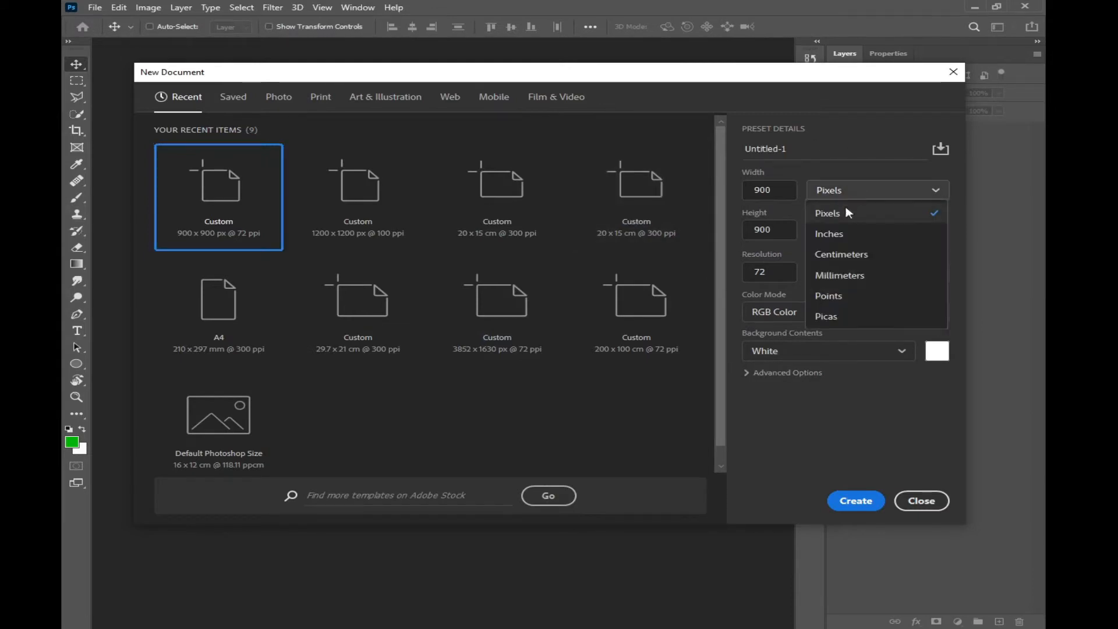
left_click(851, 259)
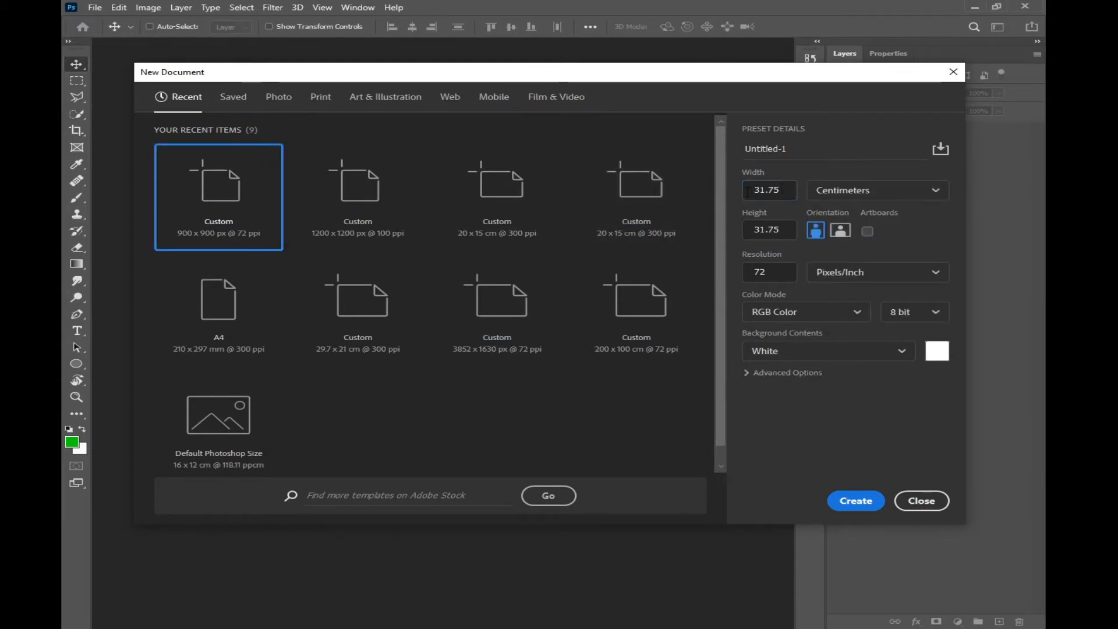
type("9")
key("Tab")
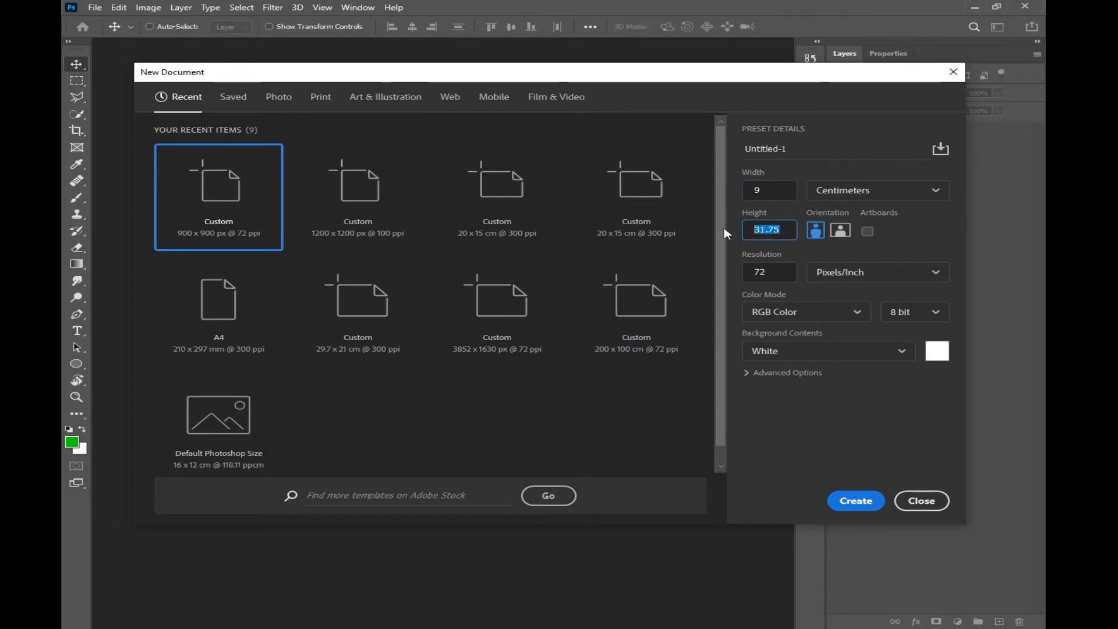
type("5")
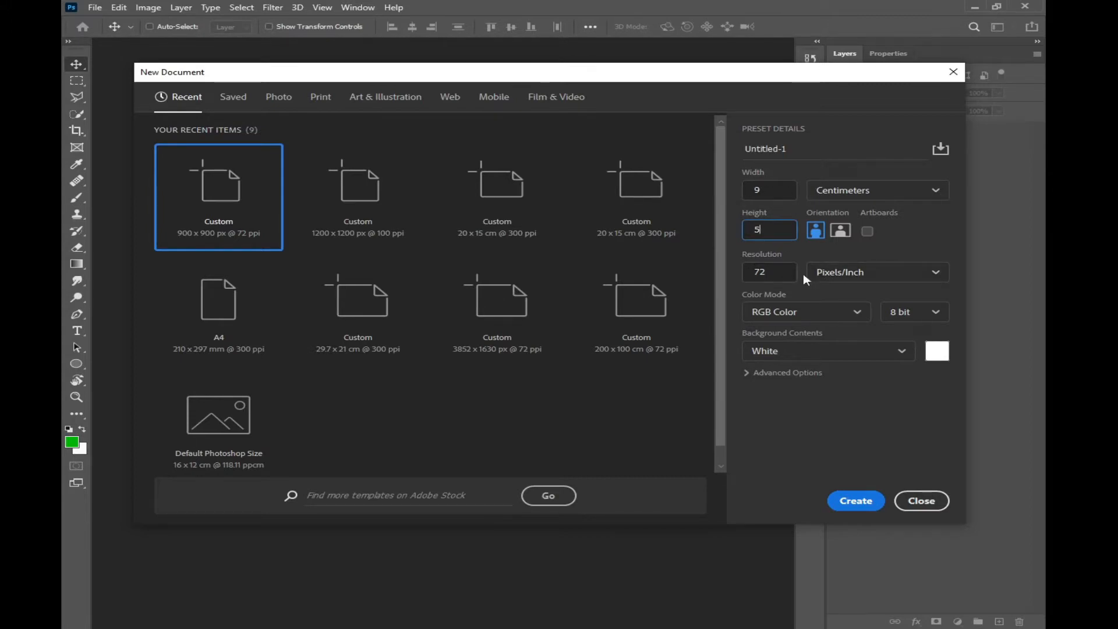
Step: Set the new document's resolution to 300 pixels/inch and colour mode to CMYK Color, and create it
left_click(861, 278)
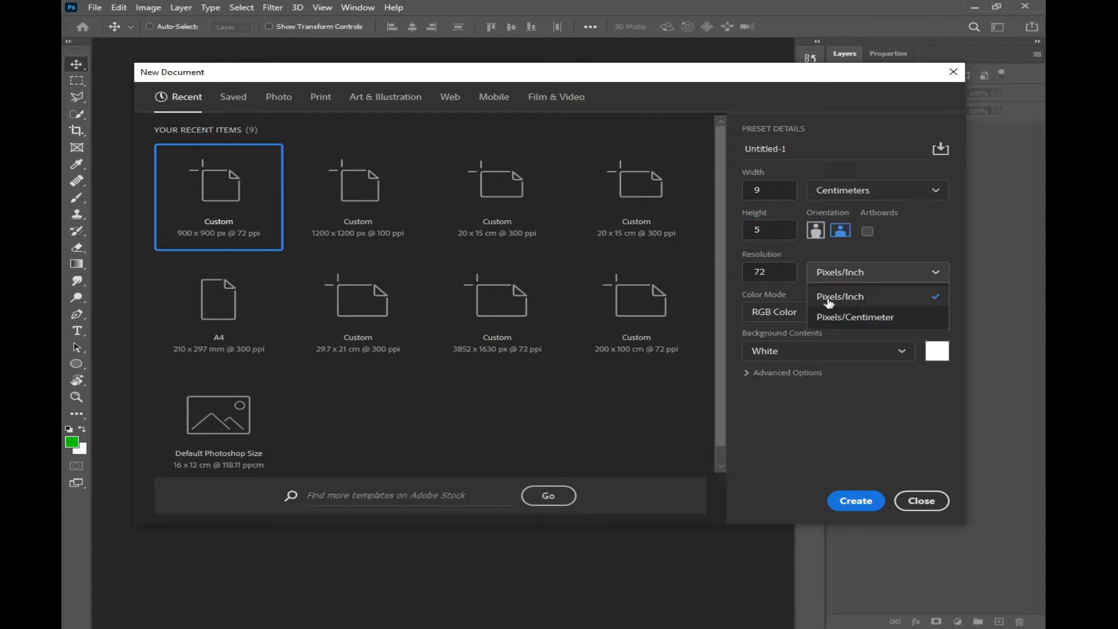
left_click(864, 301)
double_click(755, 272)
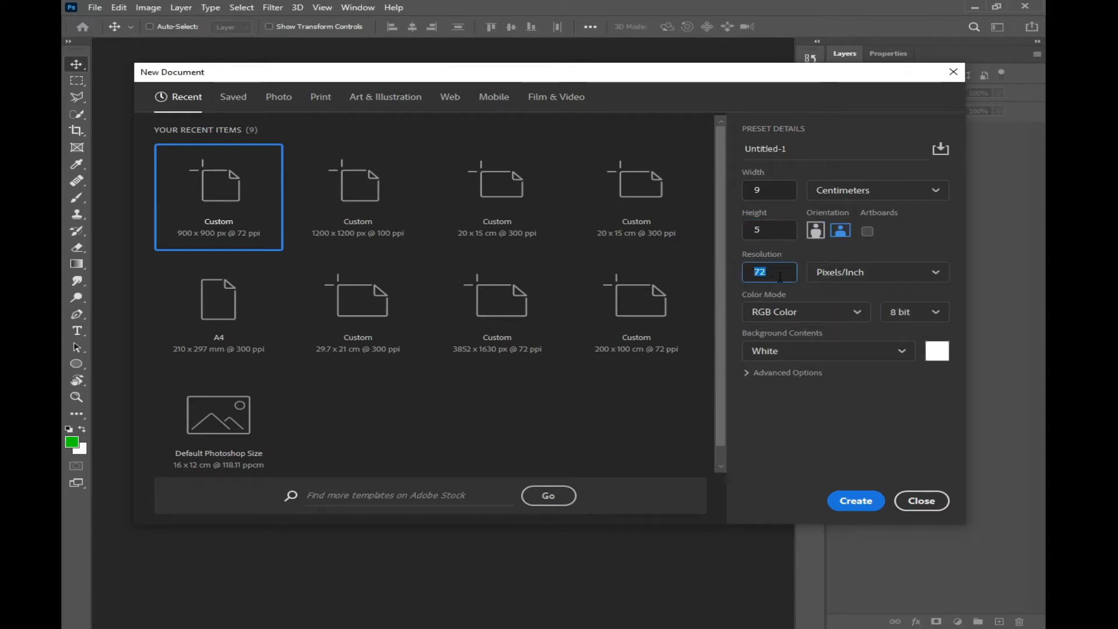
type("300")
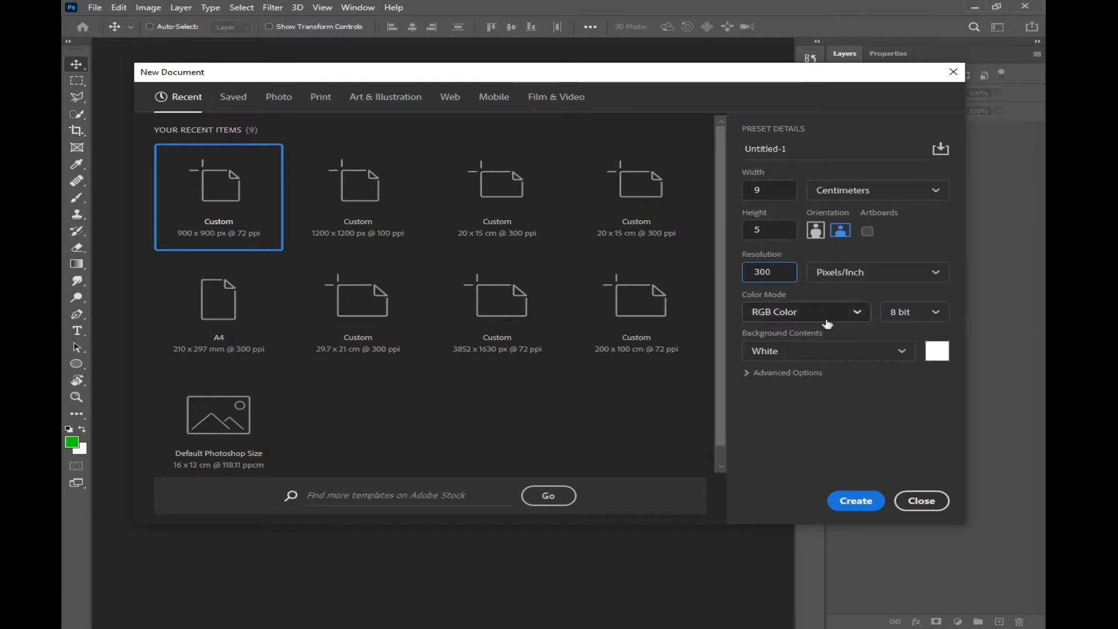
left_click(827, 322)
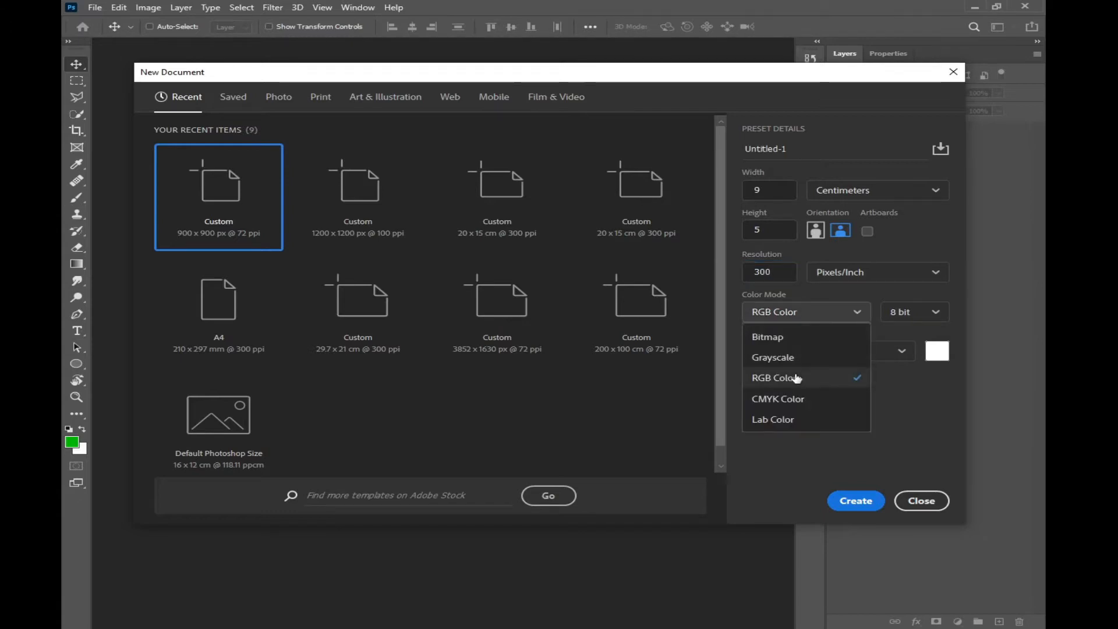
left_click(767, 402)
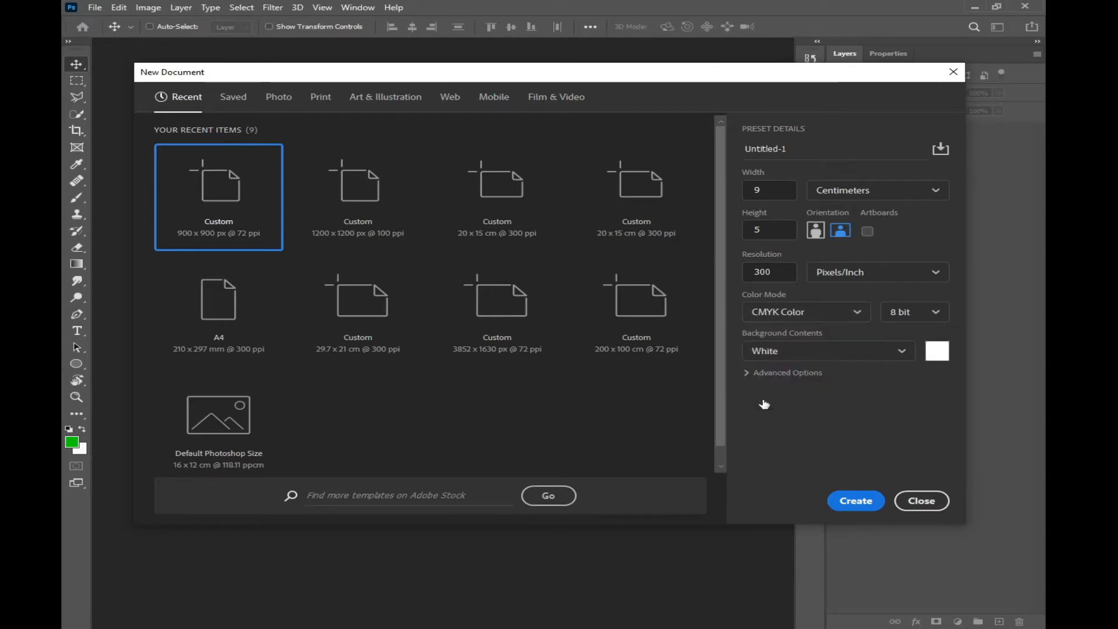
left_click(852, 501)
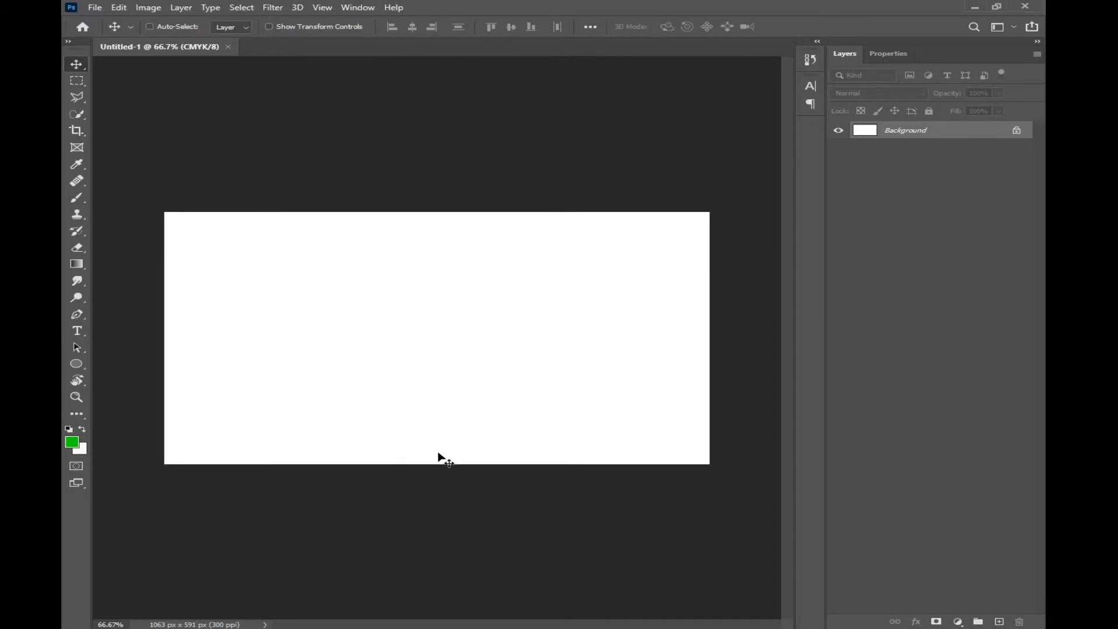
Step: Switch to the web browser and look through the Google image results for business card designs
mouse_move(460, 626)
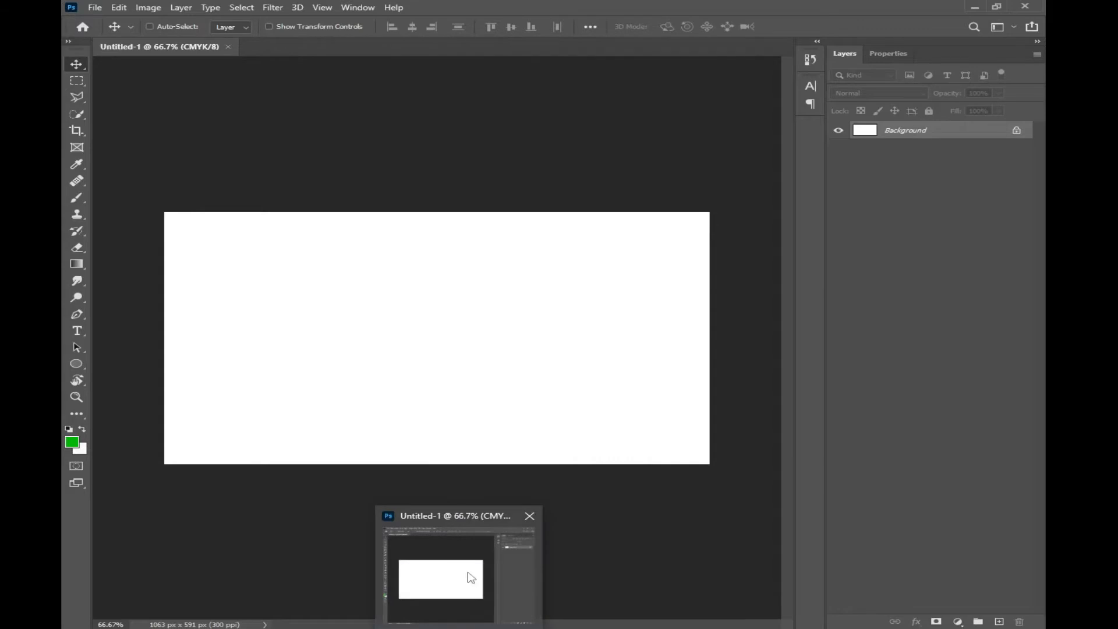
left_click(610, 626)
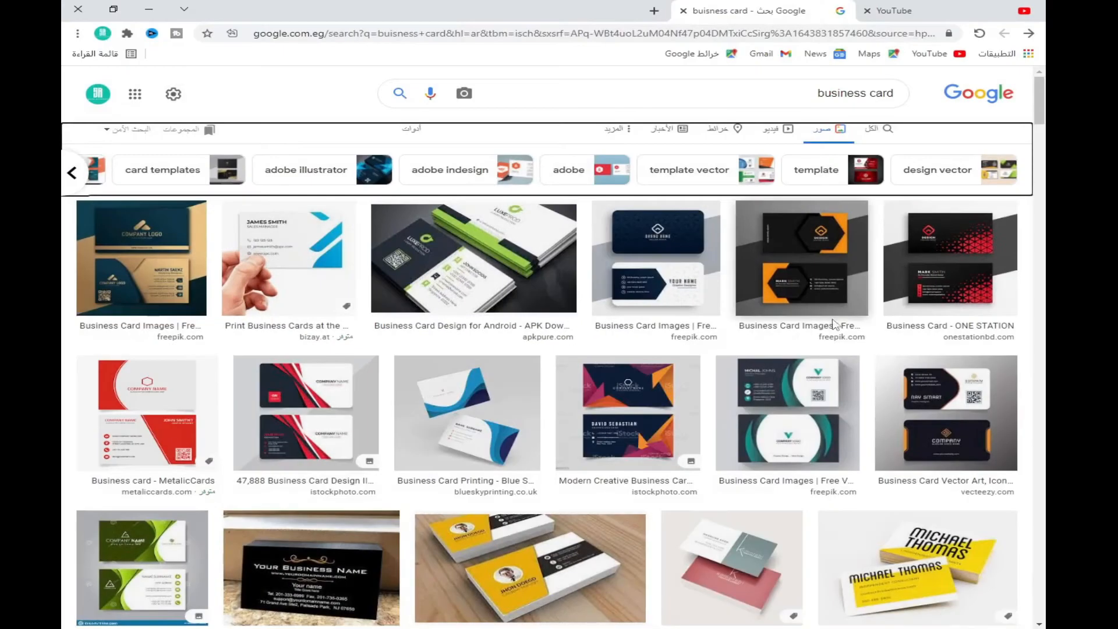
left_click(853, 92)
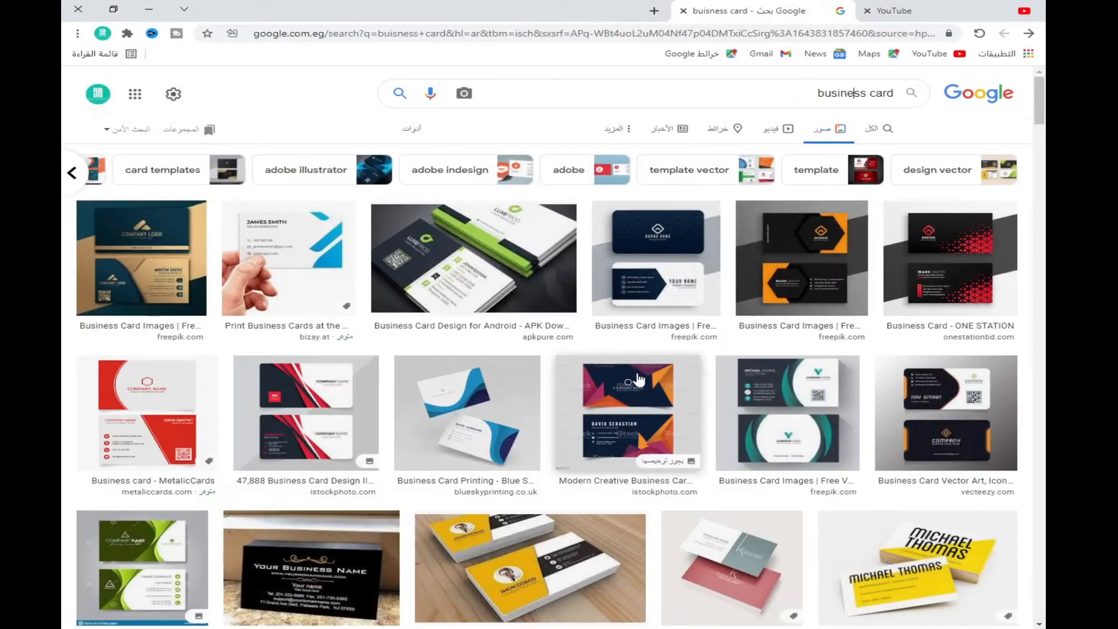
scroll(469, 320, "down", 7)
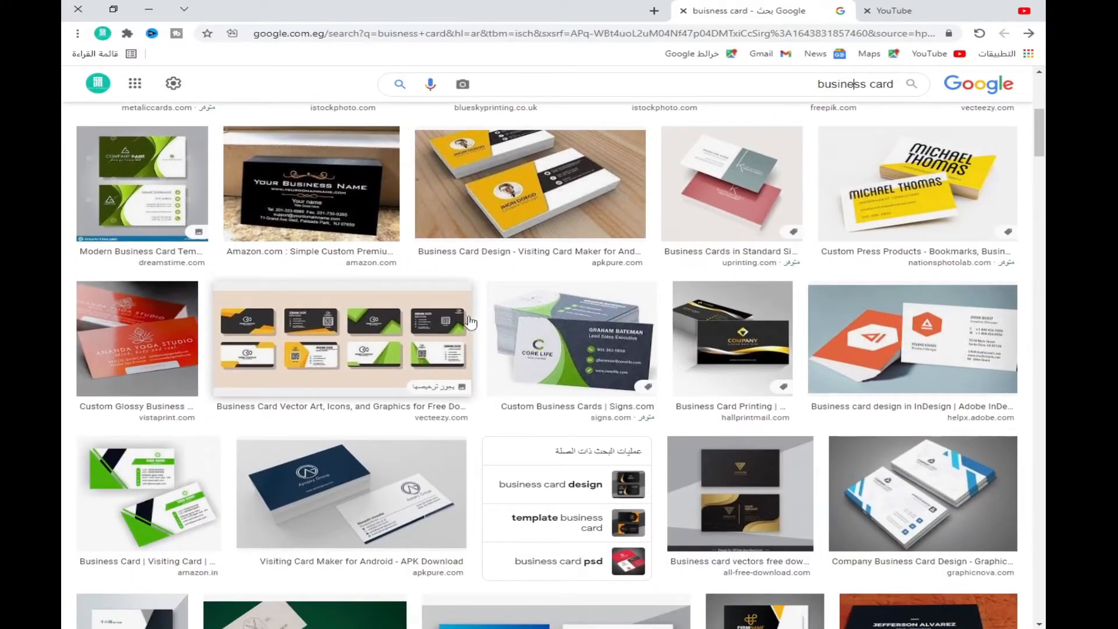
scroll(470, 322, "down", 1)
scroll(493, 309, "down", 4)
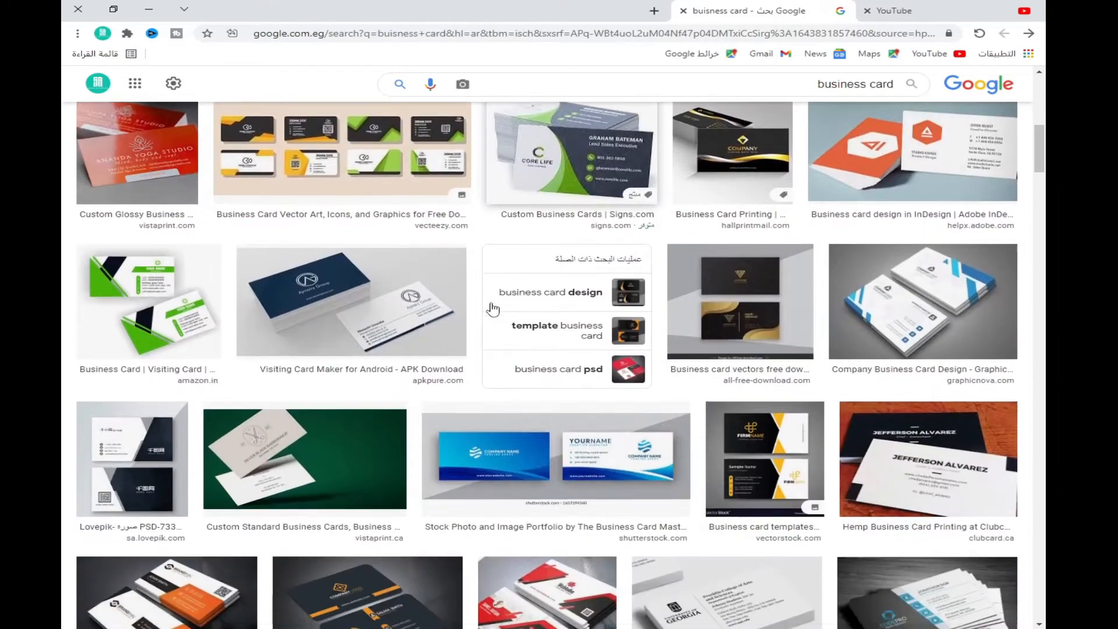
scroll(493, 309, "down", 3)
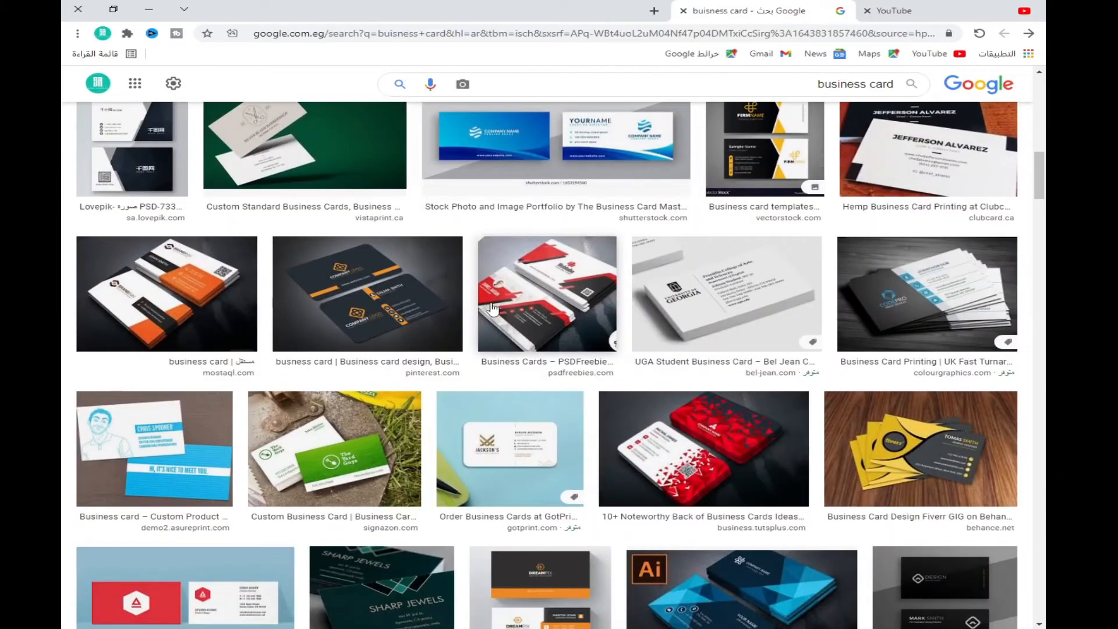
scroll(504, 338, "down", 10)
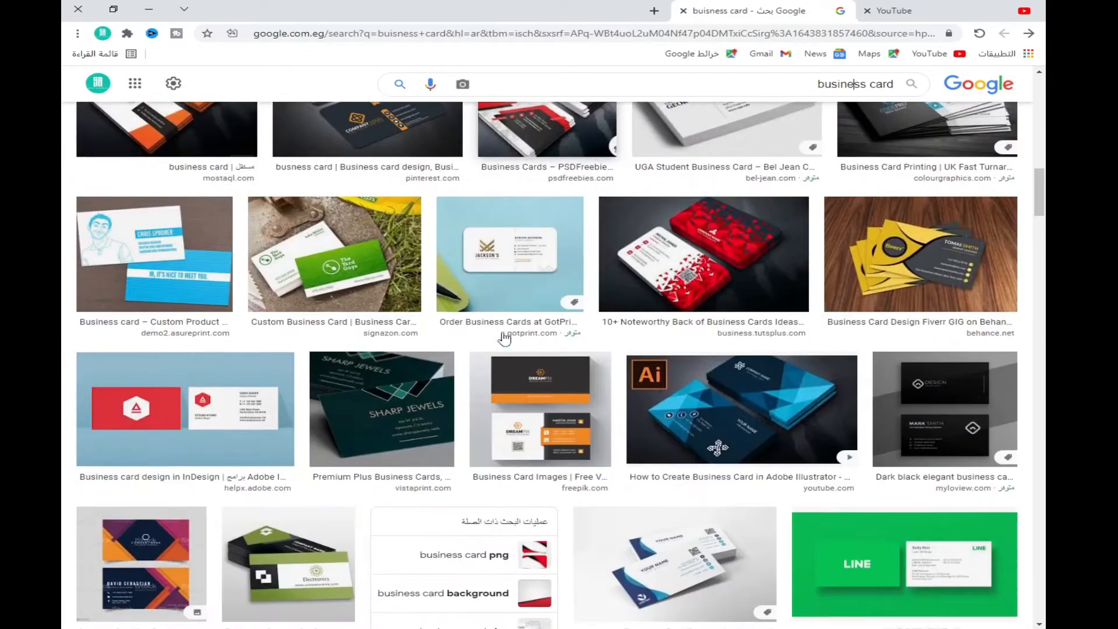
scroll(505, 337, "down", 8)
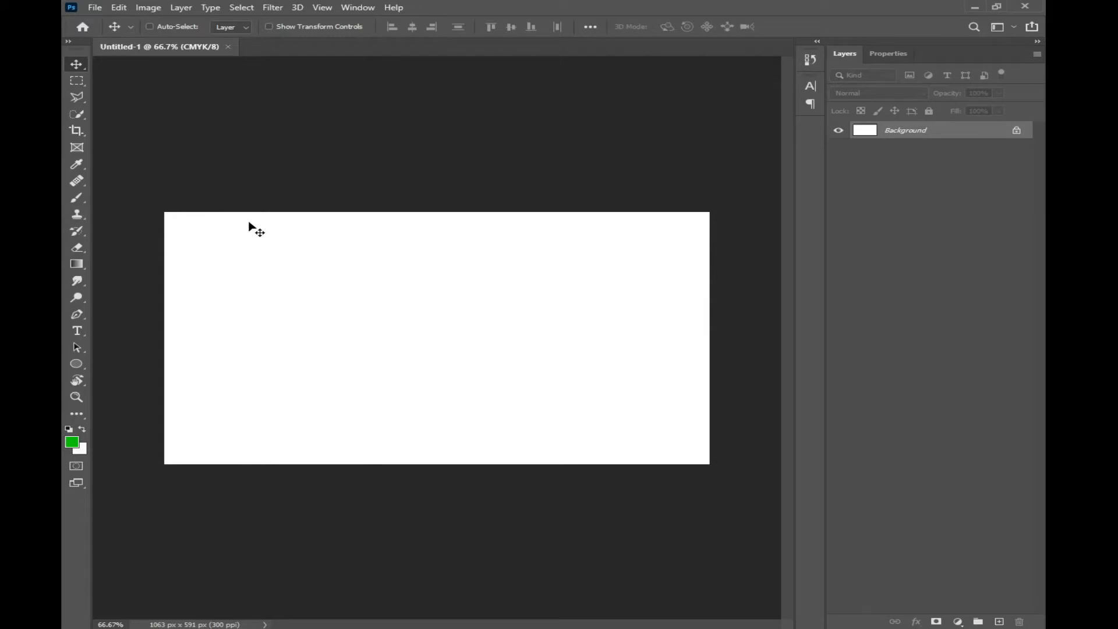
Step: Show the rulers in centimetres and add a vertical guide about 0.7 cm from the canvas's left edge
key("ctrl+r")
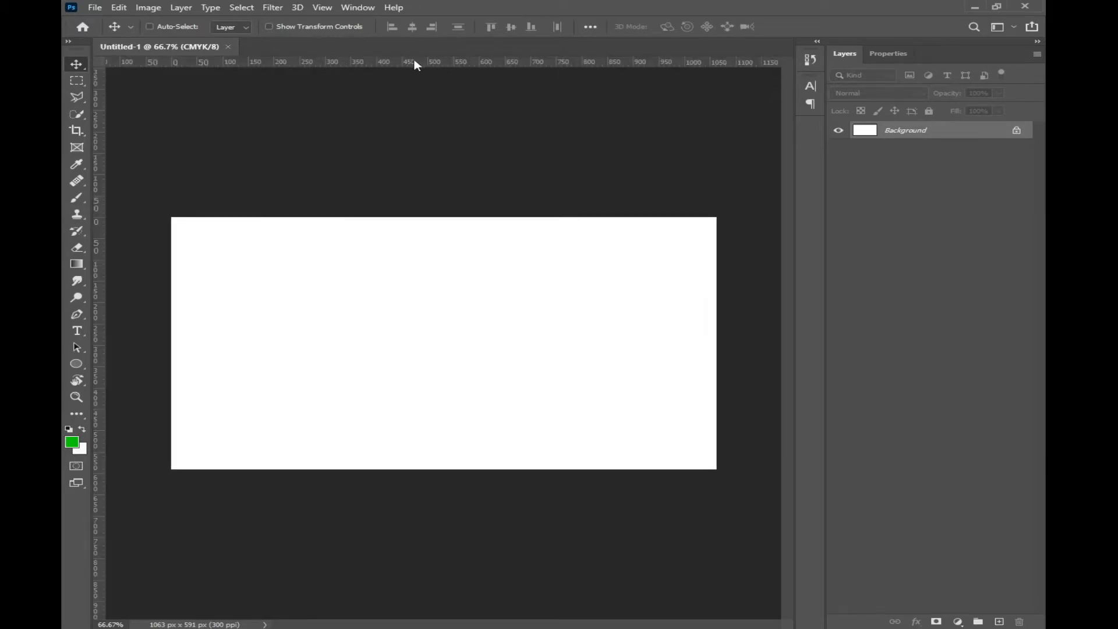
key("ctrl+r")
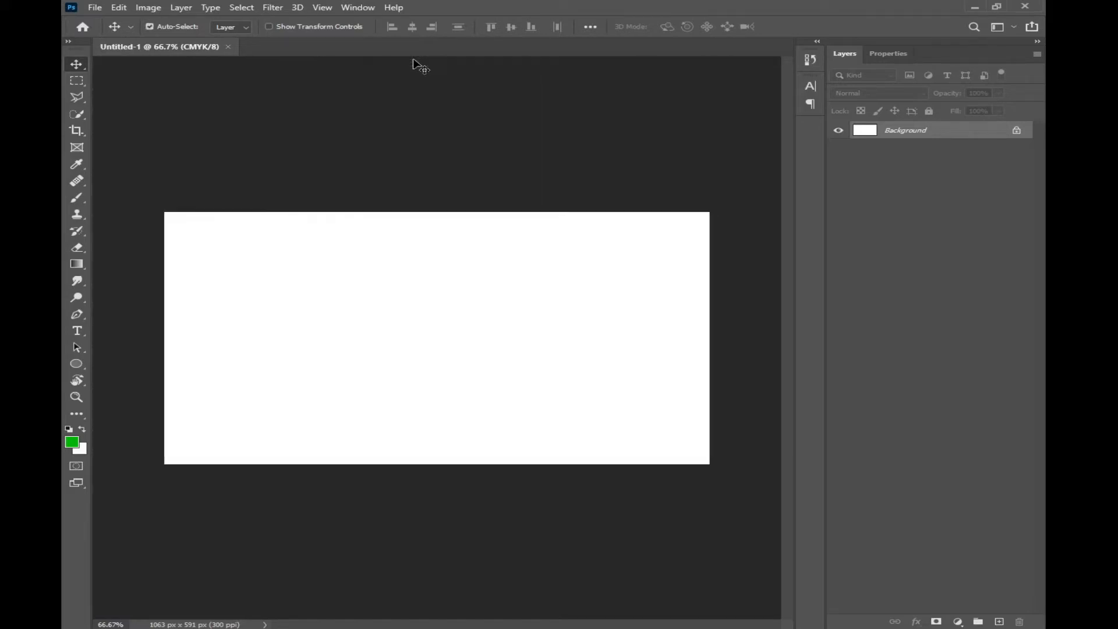
key("ctrl+r")
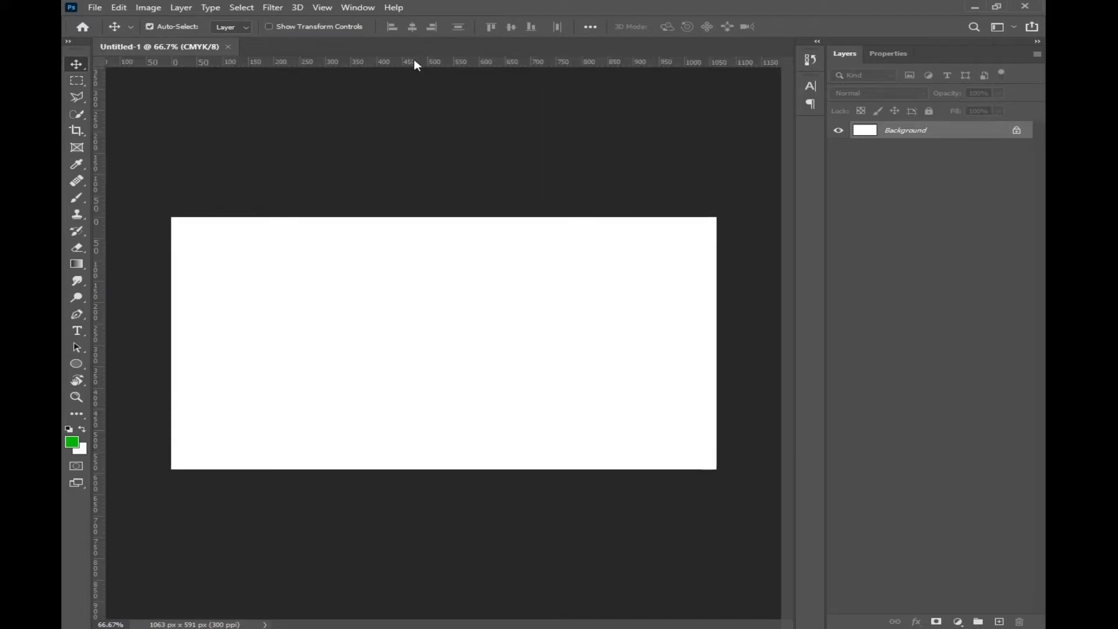
left_click_drag(108, 251, 213, 236)
right_click(295, 60)
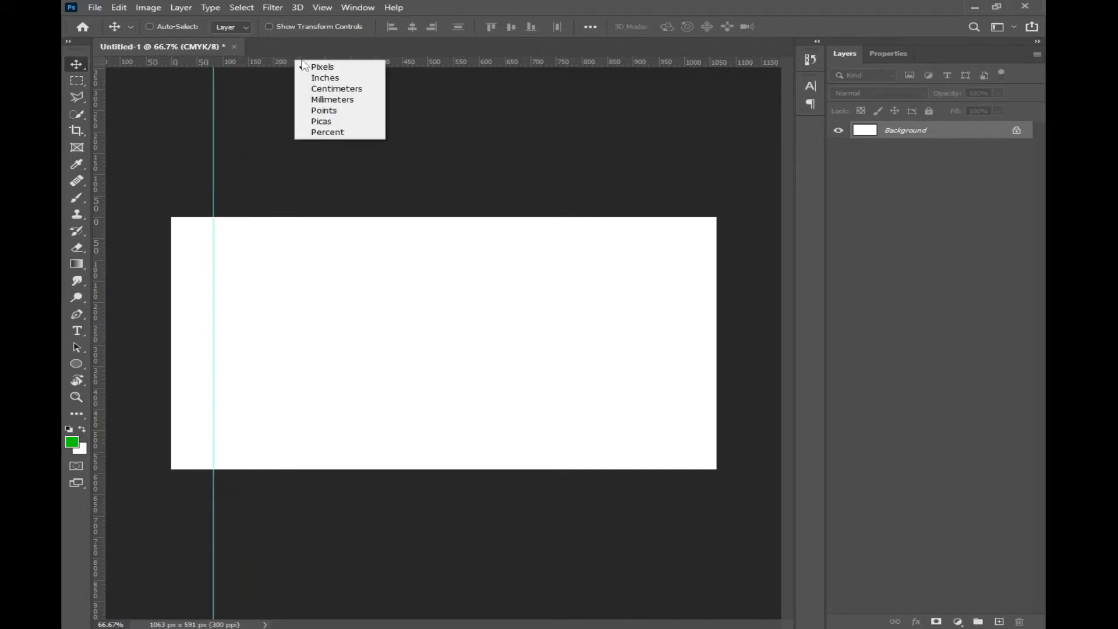
left_click(324, 89)
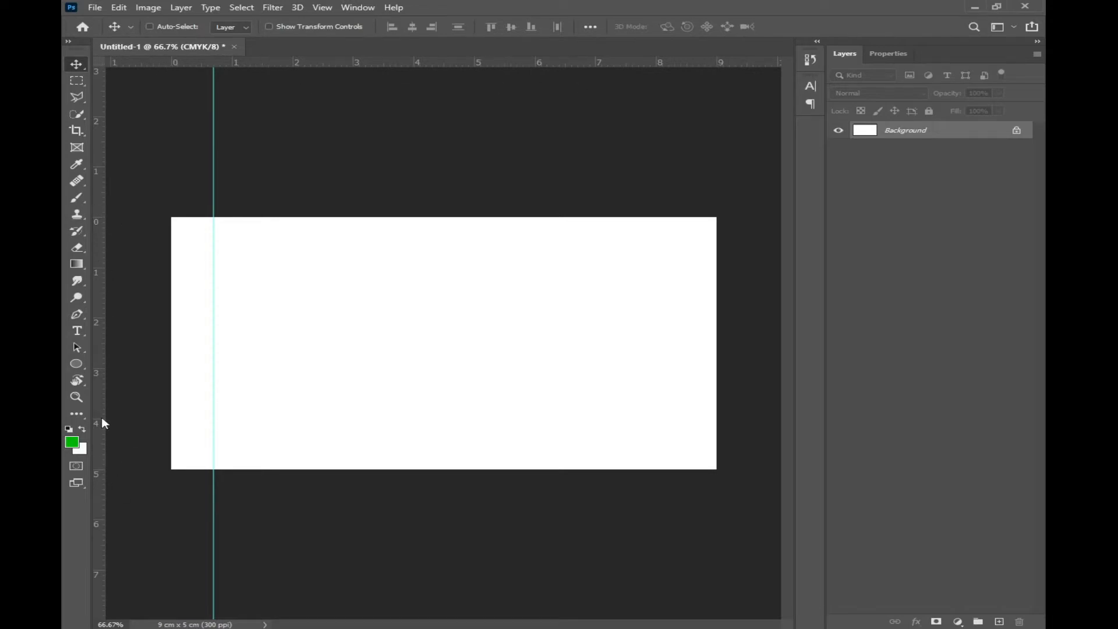
Step: Move the vertical guide to about 0.3 cm from the left edge and add a horizontal guide about 0.3 cm below the top edge
left_click_drag(213, 83, 199, 84)
key("ctrl+plus")
key("ctrl+plus")
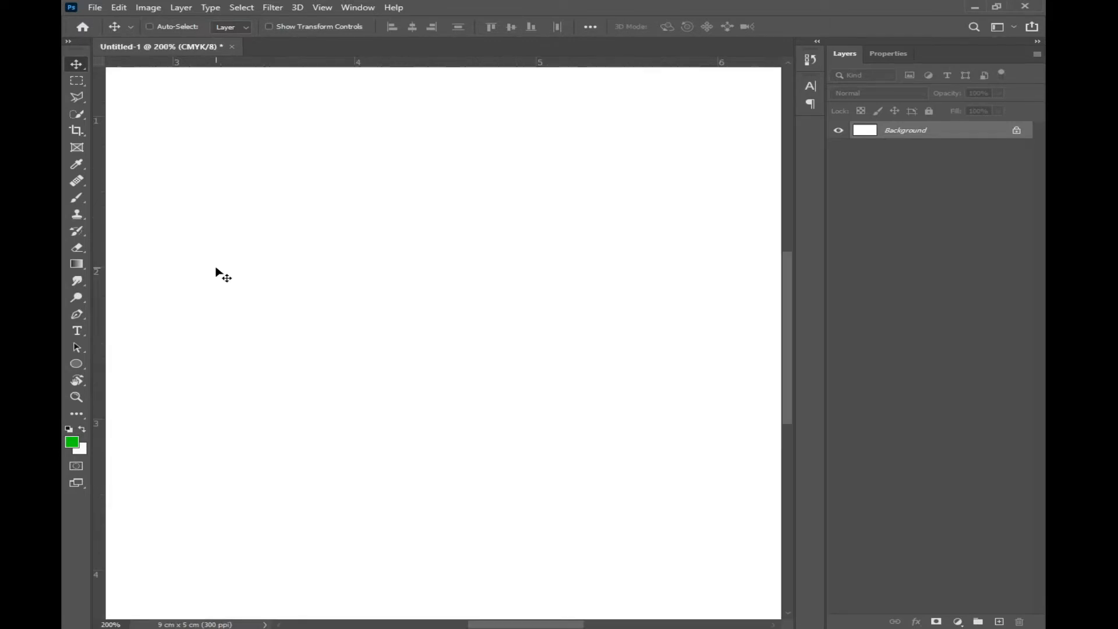
left_click_drag(146, 175, 322, 273)
left_click_drag(259, 77, 270, 138)
key("space")
left_click_drag(313, 467, 286, 175)
mouse_move(253, 230)
left_mouse_down()
mouse_move(184, 207)
mouse_move(270, 212)
mouse_move(235, 220)
left_mouse_up()
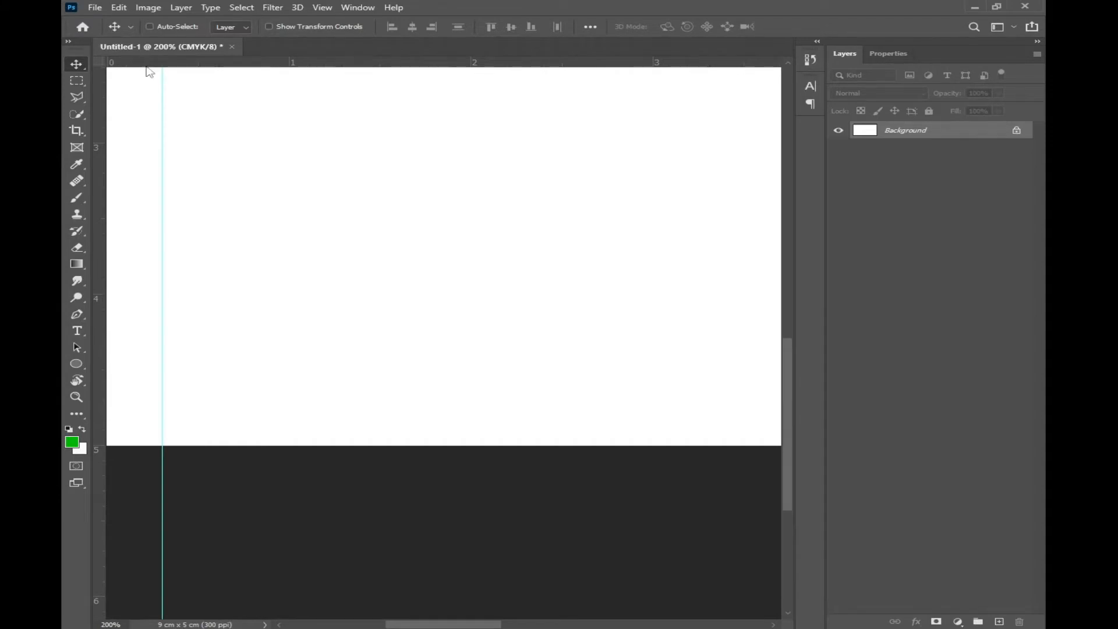
Step: Add a horizontal guide about 0.3 cm above the bottom edge and a vertical guide at about 8.71 cm near the right edge
left_click_drag(151, 69, 130, 403)
left_click_drag(715, 283, 303, 298)
left_click_drag(99, 137, 659, 137)
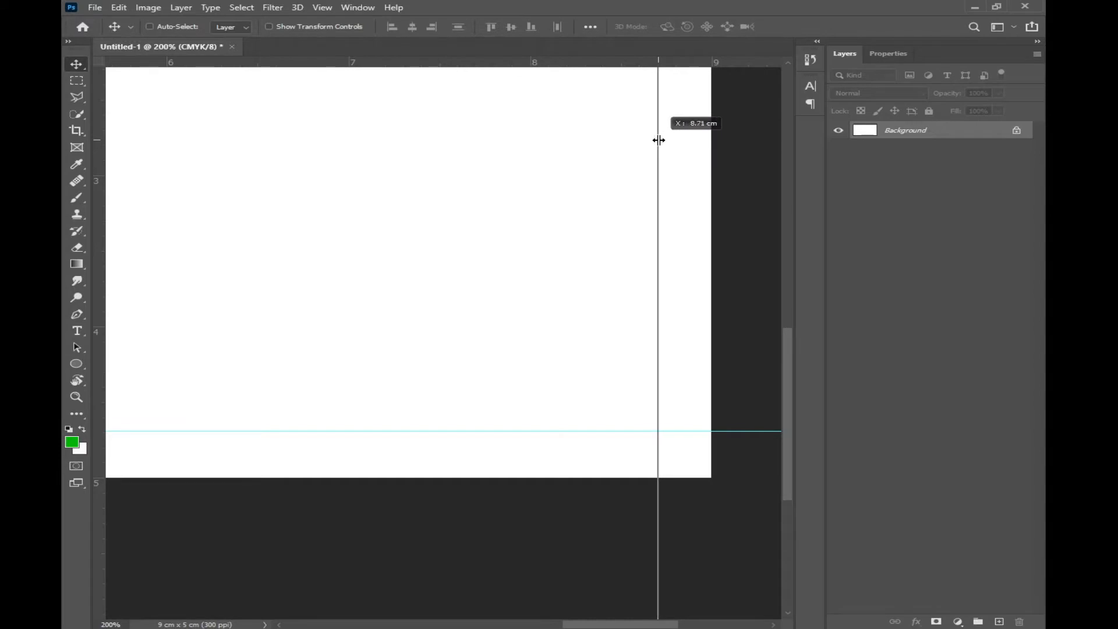
Step: Clear all guides and create a vertical guide about 0.3 cm from the left edge with the New Guide command
key("ctrl+0")
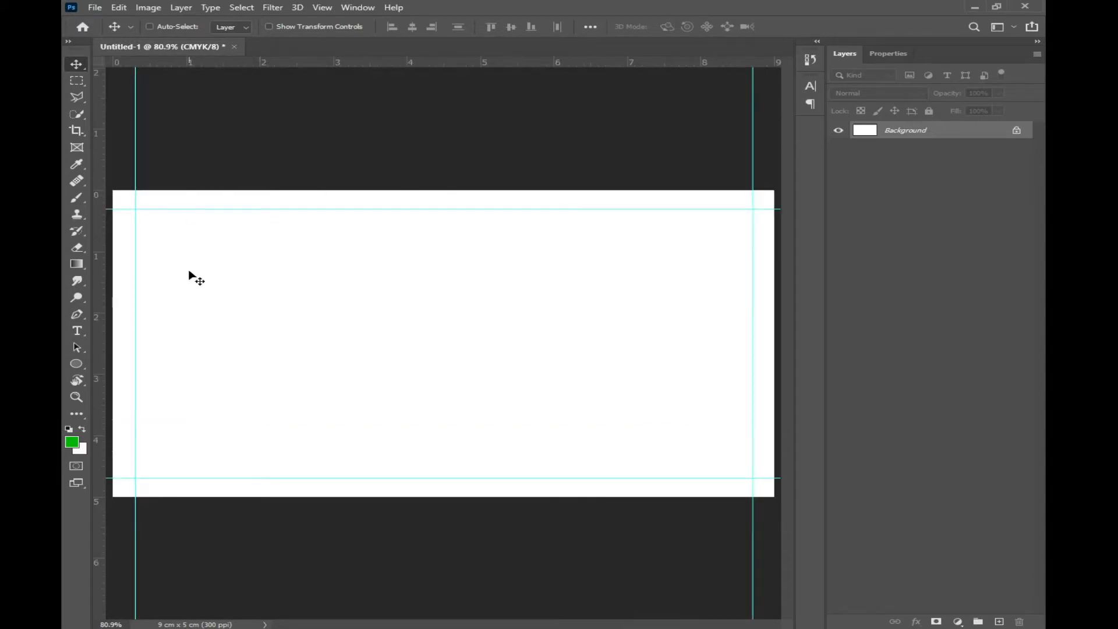
key("ctrl+semicolon")
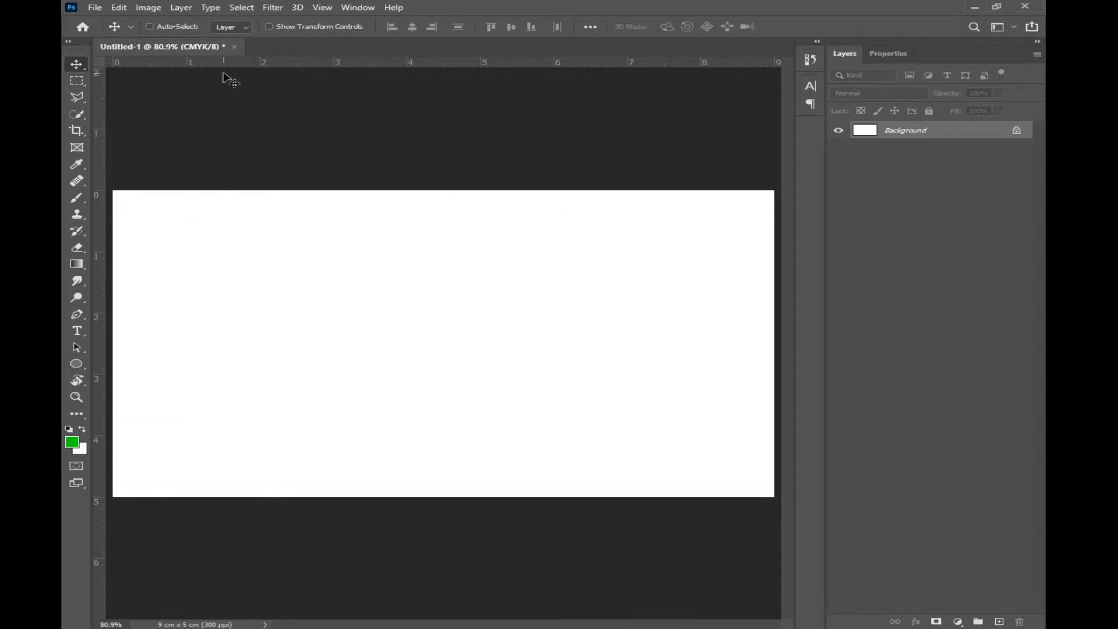
left_click(321, 7)
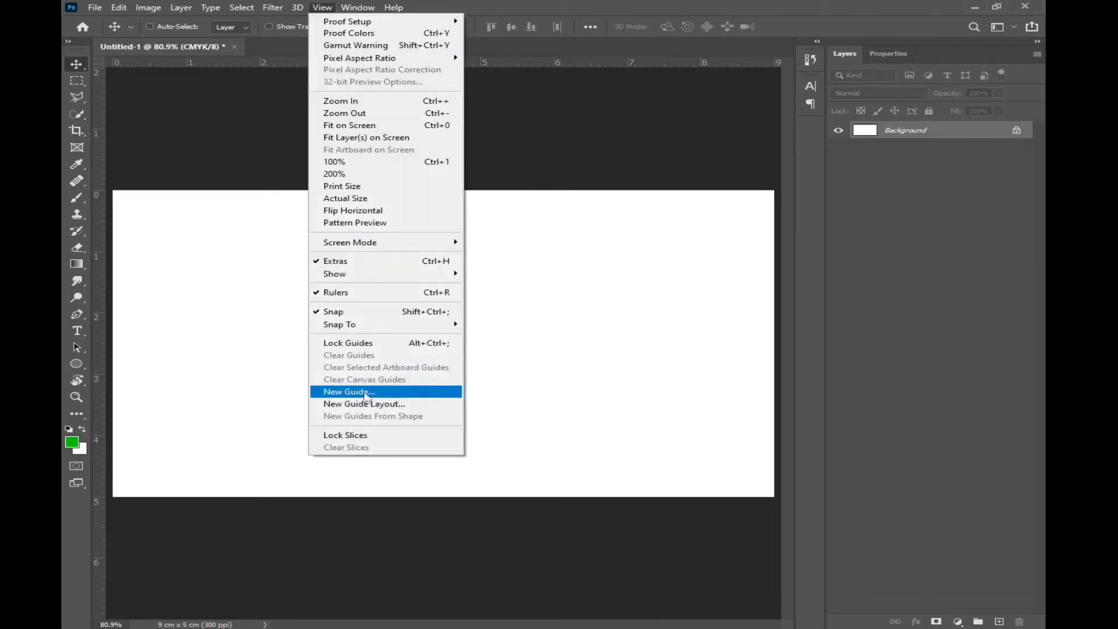
left_click(365, 393)
left_click(517, 201)
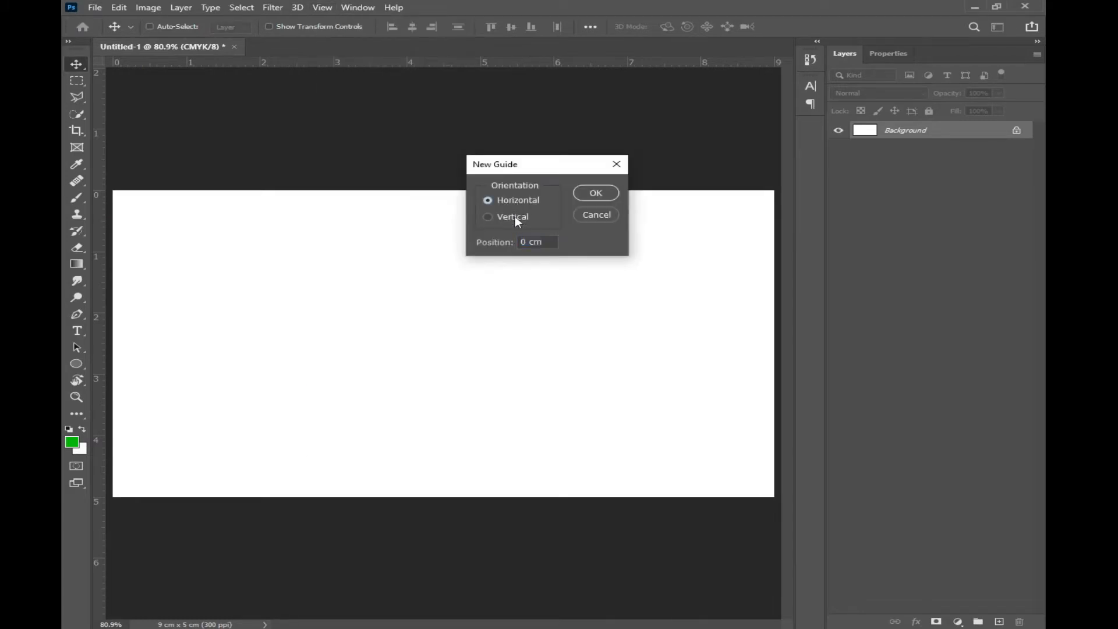
left_click_drag(527, 242, 518, 242)
key("Return")
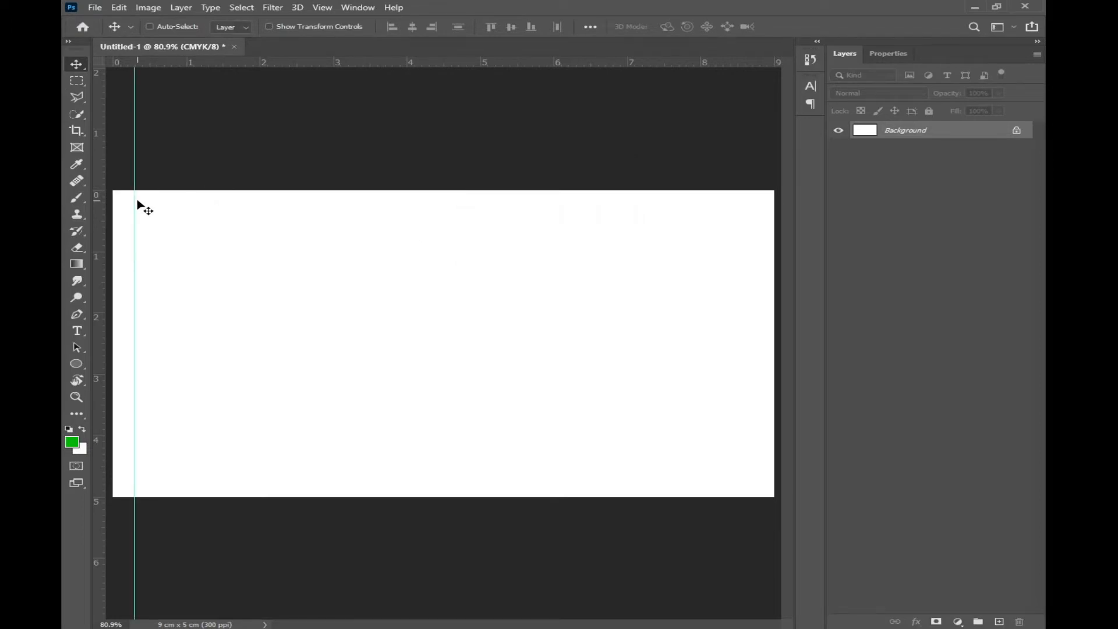
Step: Create a horizontal guide at 0.3 cm with the New Guide command
left_click(319, 9)
left_click(374, 390)
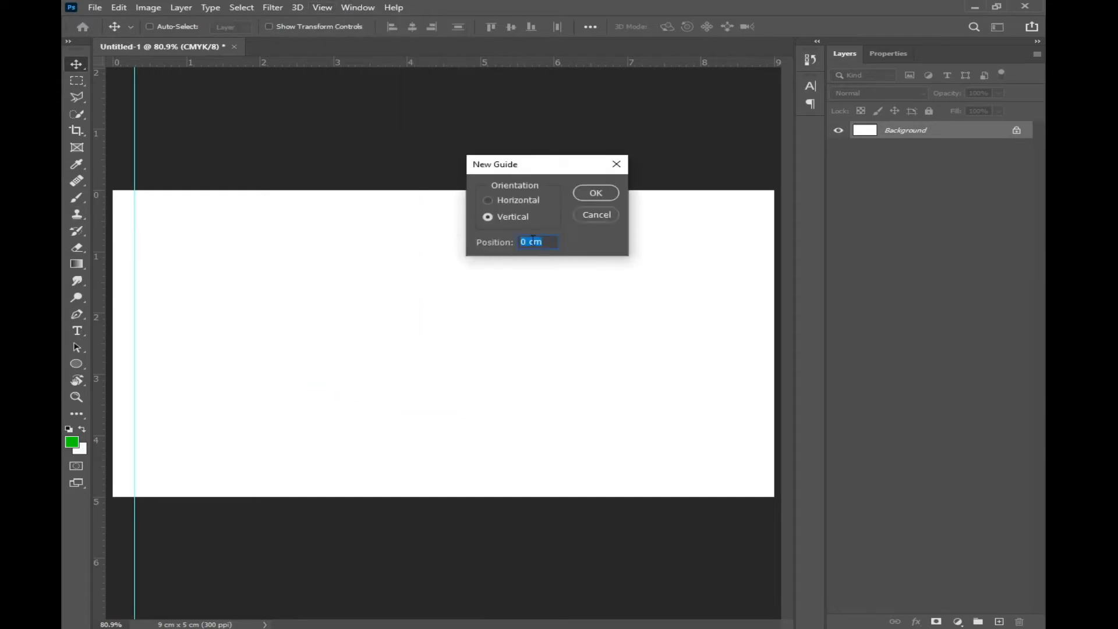
left_click(508, 201)
type("0.3")
key("Return")
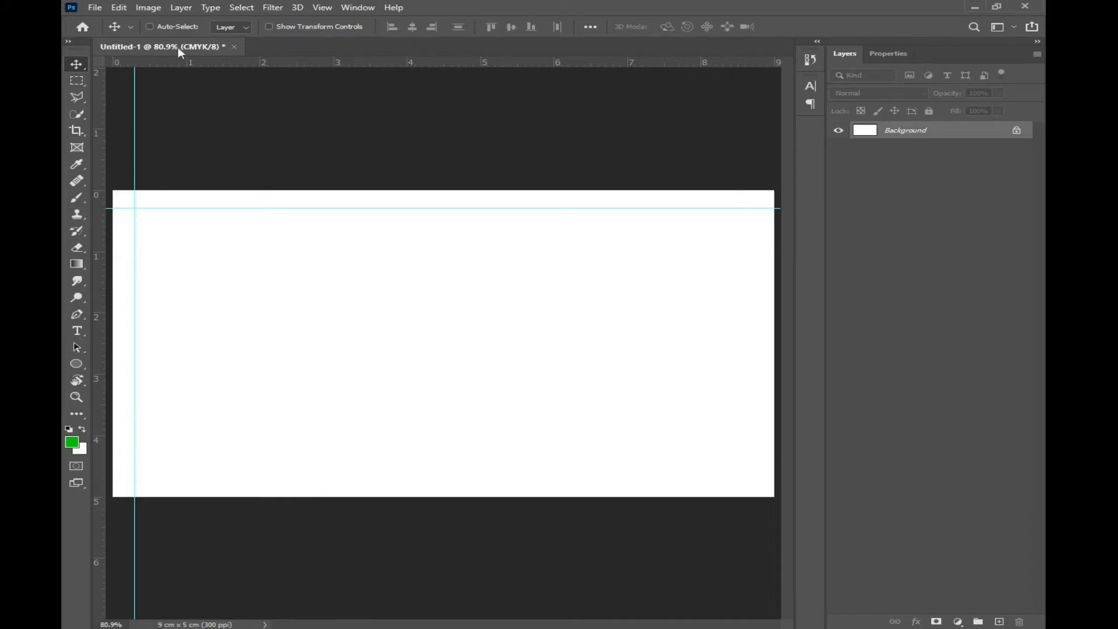
Step: Rotate the whole canvas 180° so the two guides move to the opposite edges
left_click(149, 7)
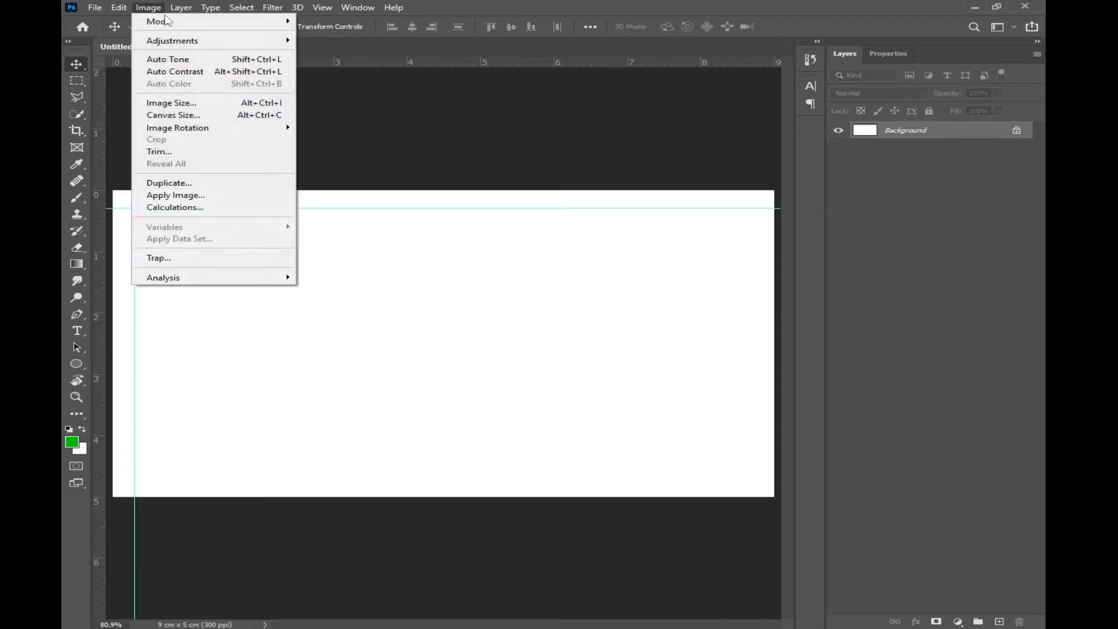
mouse_move(204, 133)
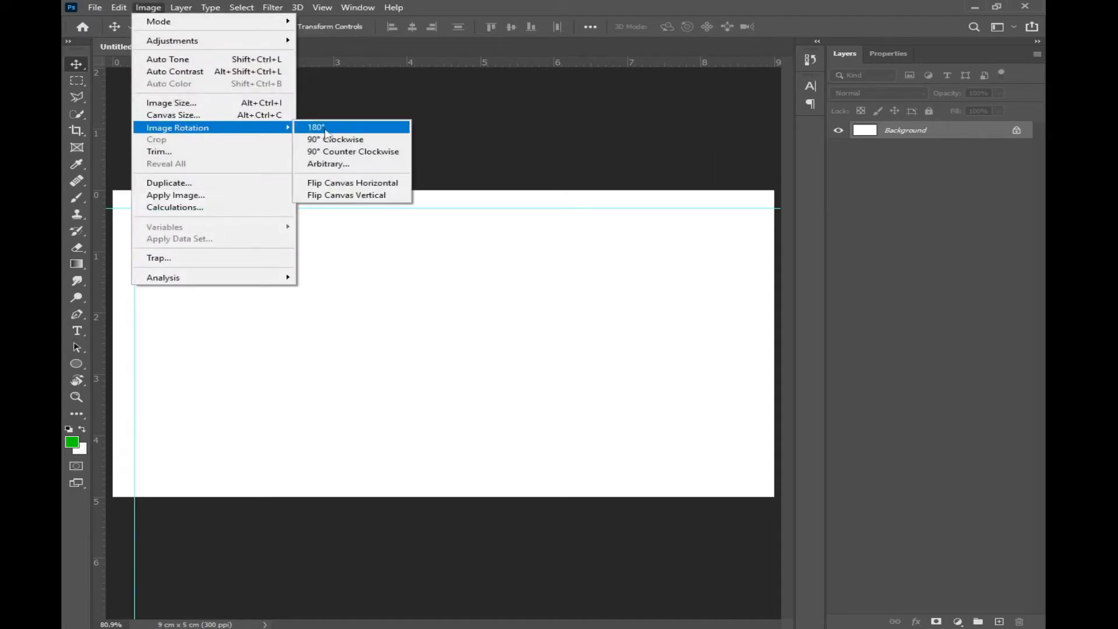
left_click(326, 128)
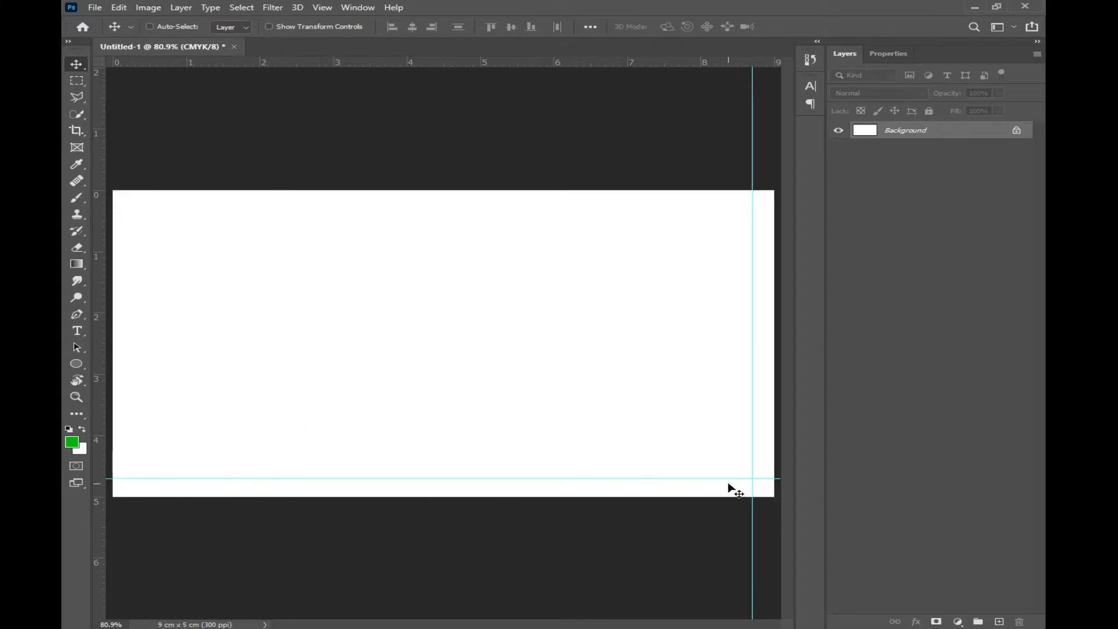
Step: Use New Guide to add a horizontal guide at 0.3 cm and a vertical guide at 0.3 cm
left_click(323, 7)
left_click(388, 393)
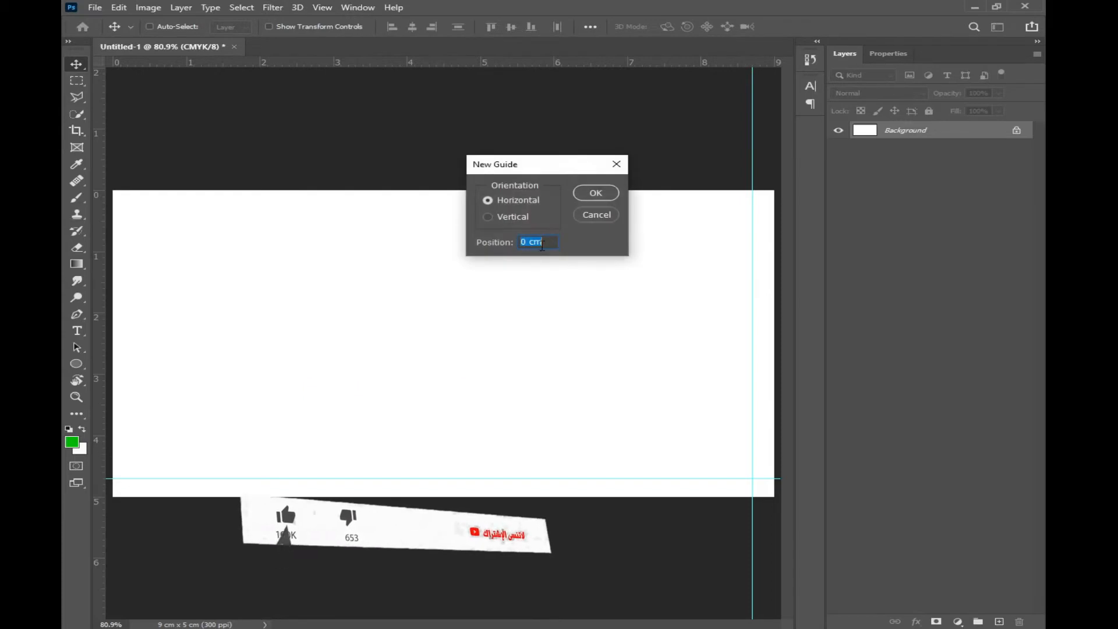
type("0.3")
key("Return")
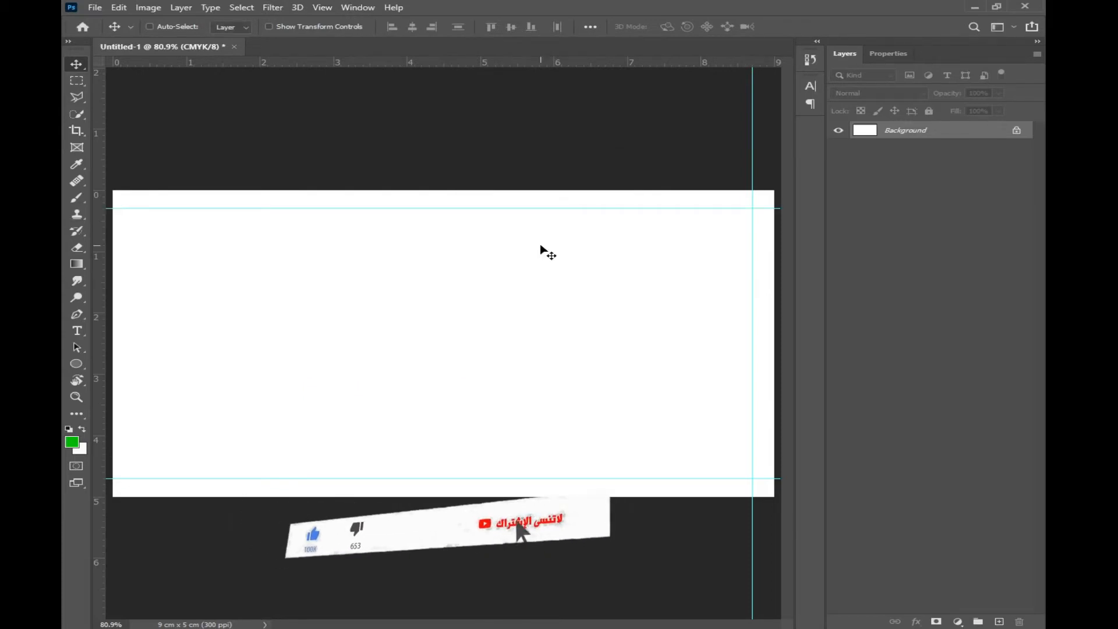
left_click(323, 8)
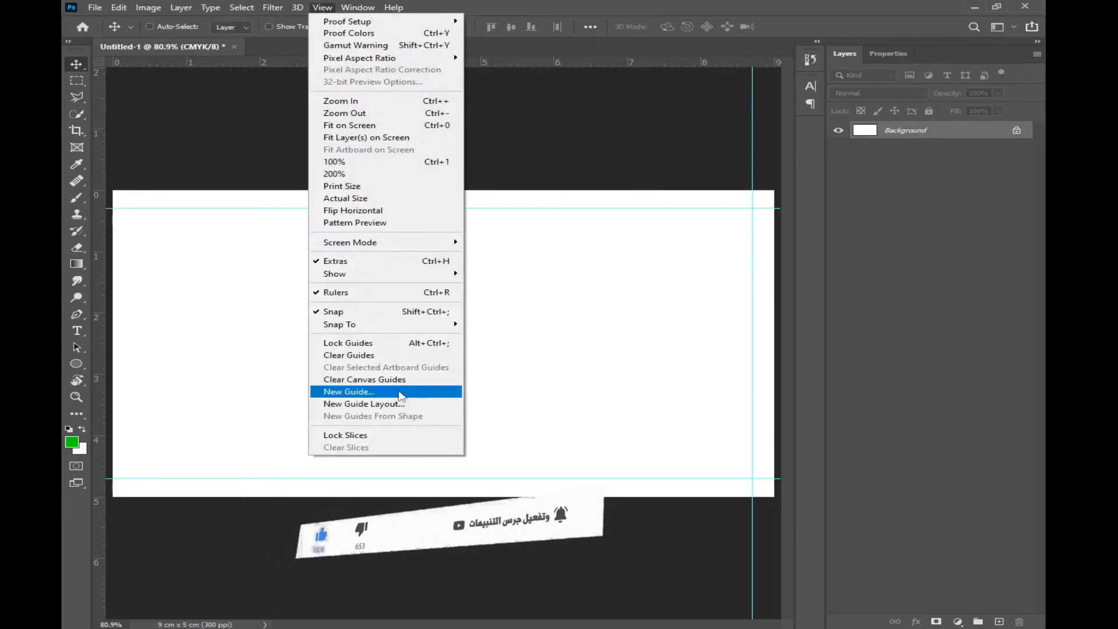
left_click(349, 391)
left_click(504, 221)
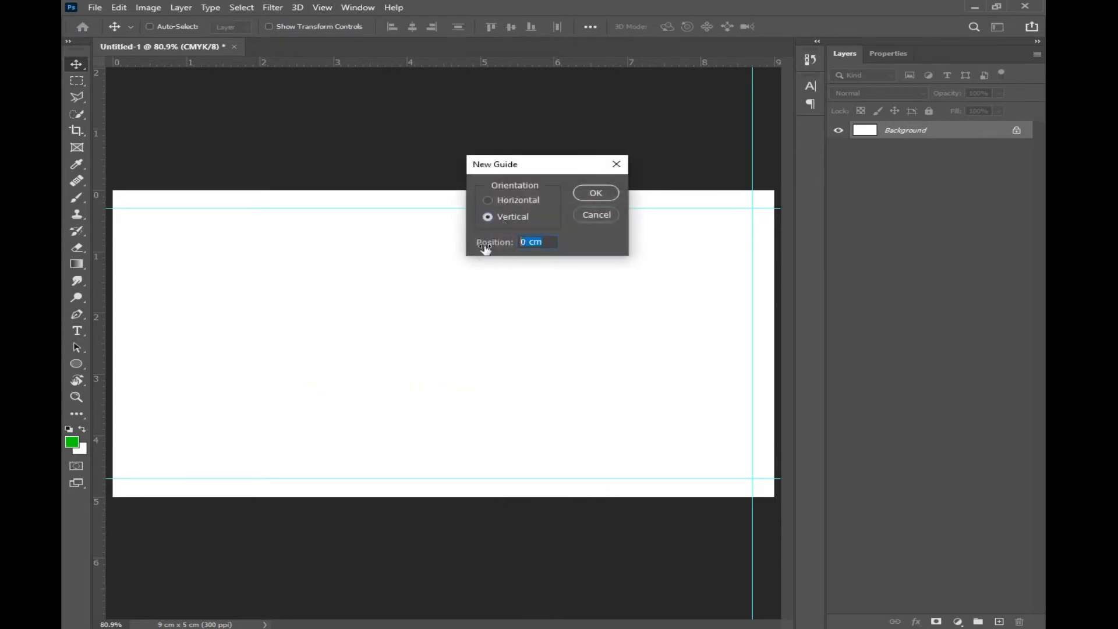
type("0.3")
key("Return")
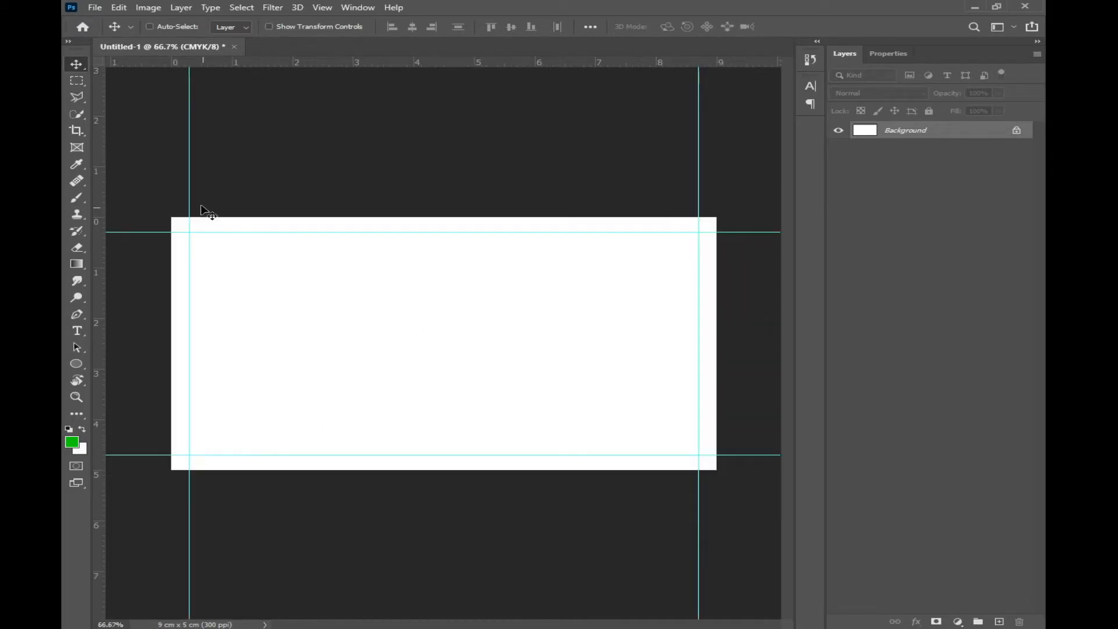
Step: Draw a 9 × 5 cm artboard over the whole canvas with the Artboard tool and add a second artboard directly below it
key("ctrl+minus")
right_click(76, 64)
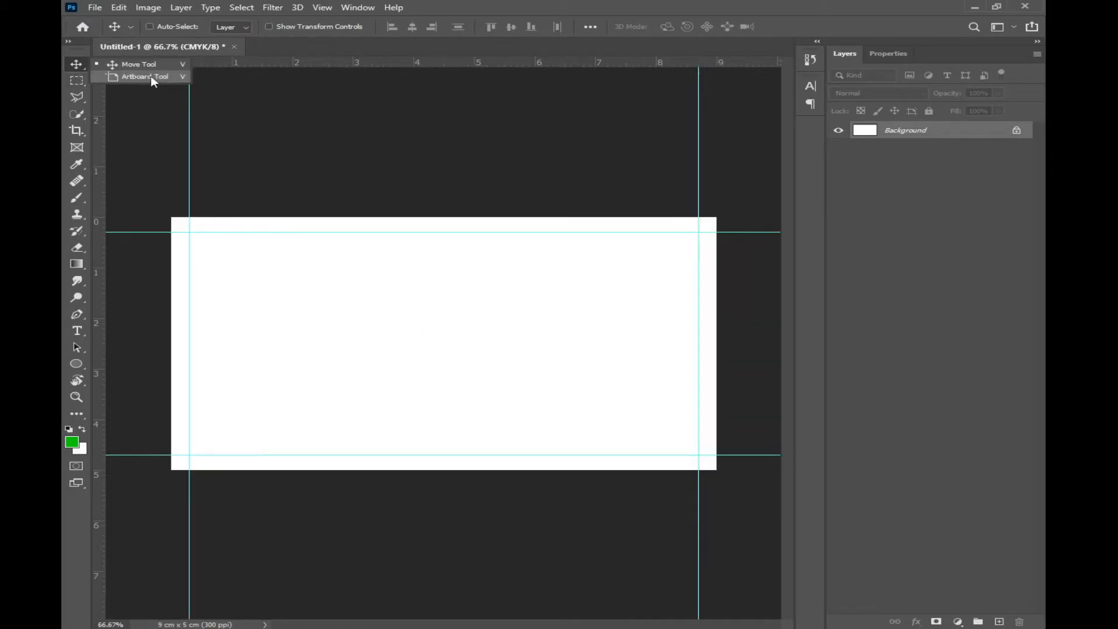
left_click(152, 81)
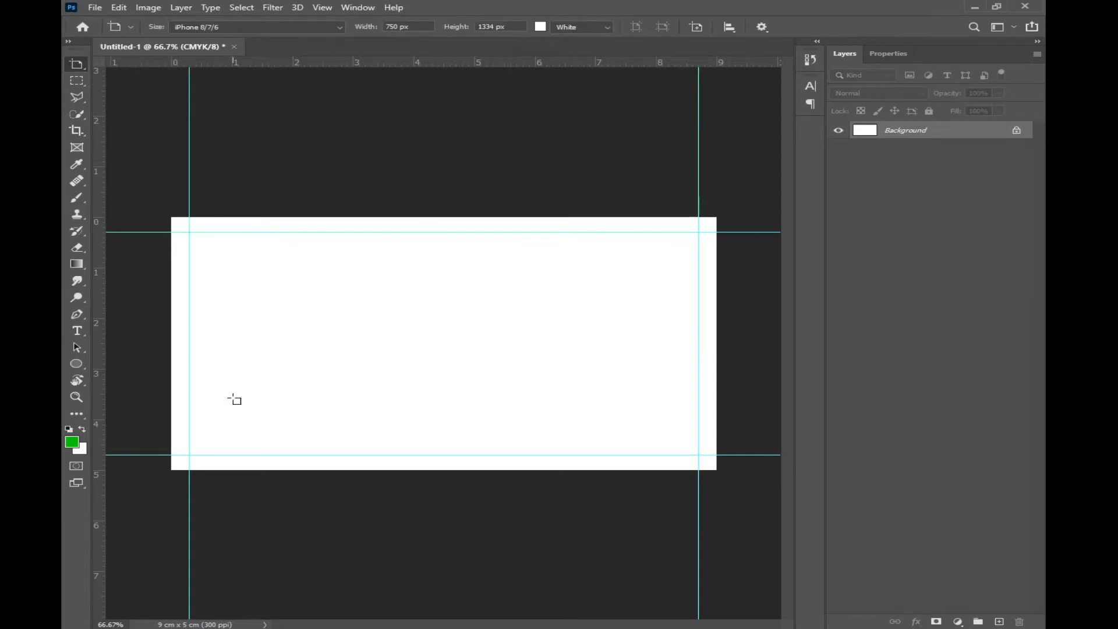
left_click_drag(173, 219, 716, 470)
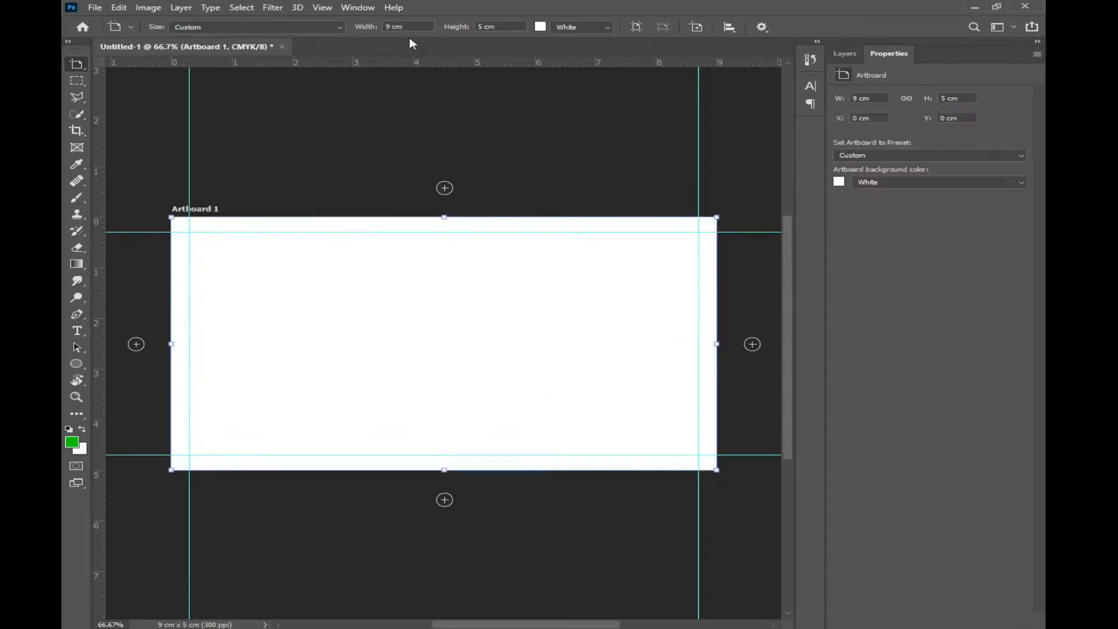
left_click(846, 54)
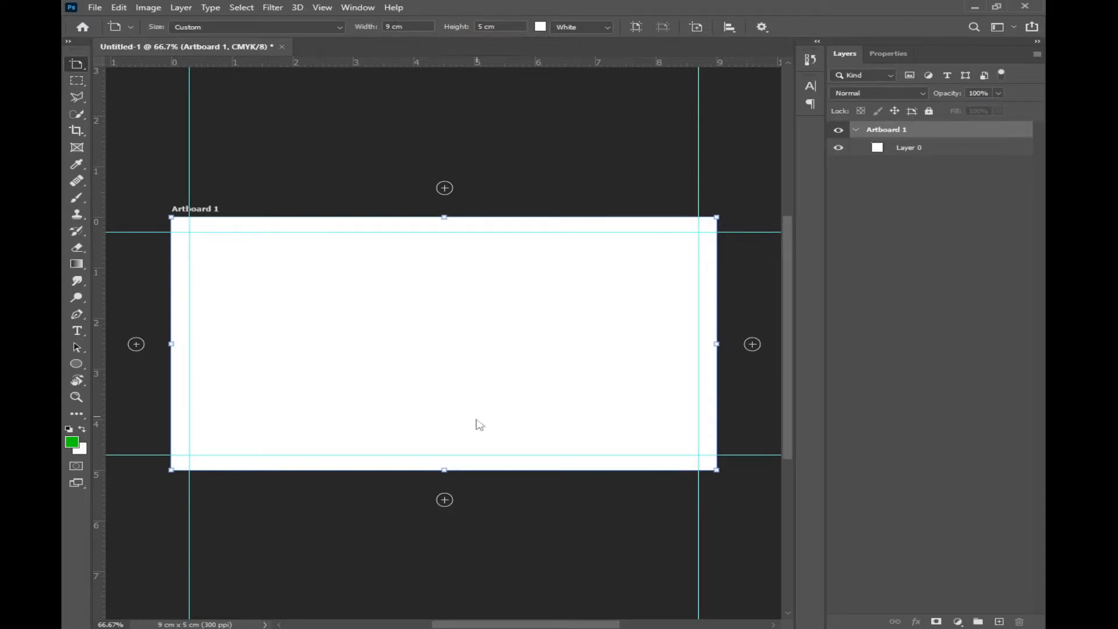
left_click(445, 500)
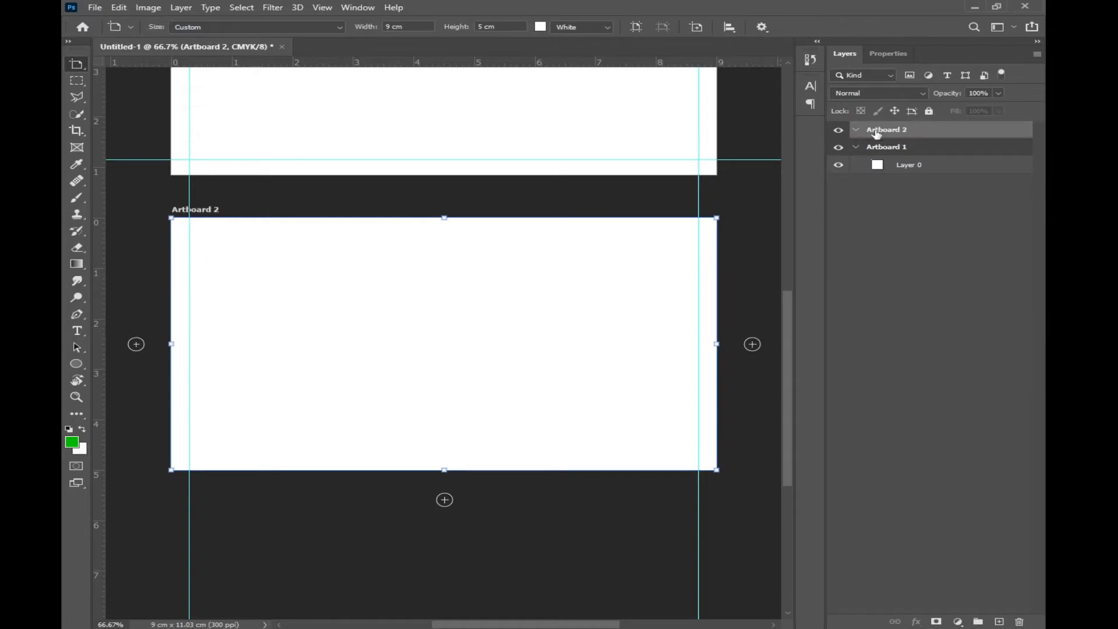
Step: Delete Layer 0 from Artboard 1 and place Artboard 1 above Artboard 2 in the layer order
left_click(903, 166)
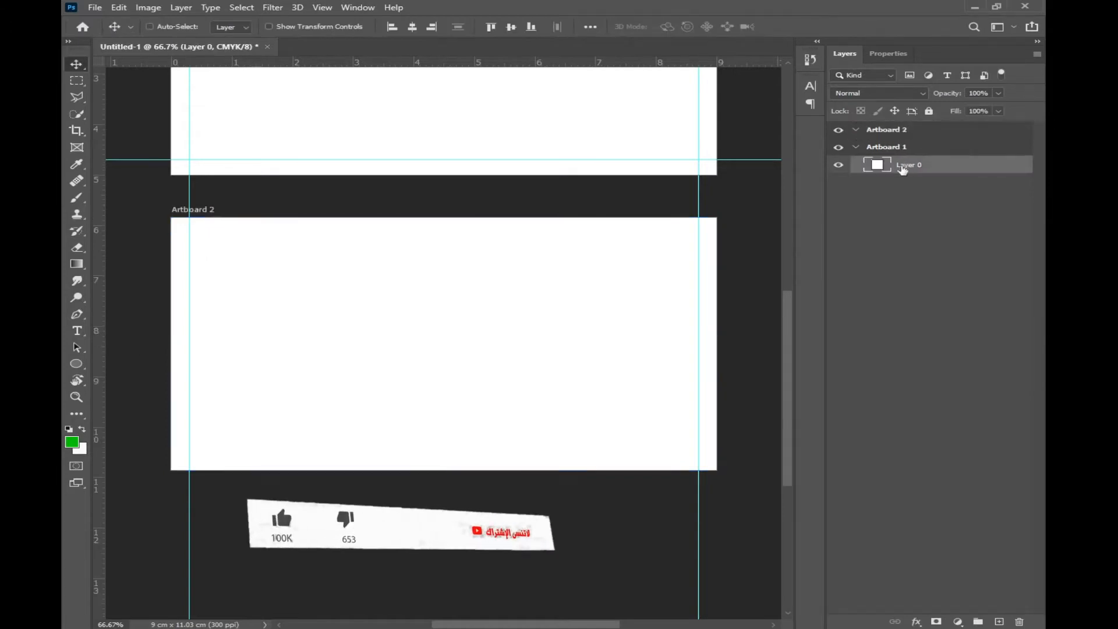
key("Delete")
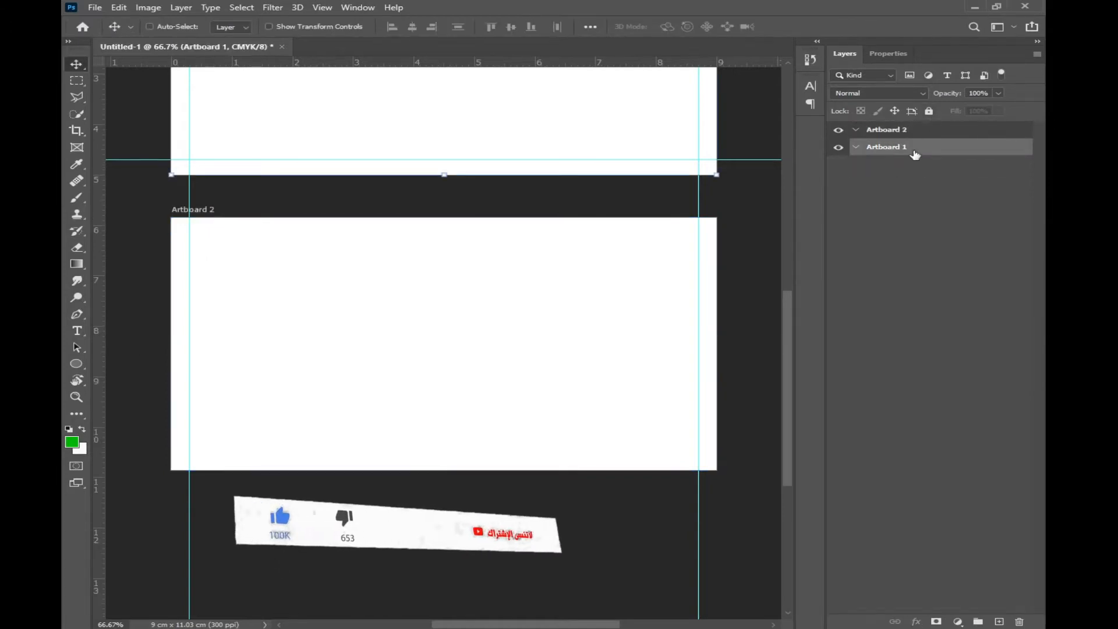
key("ctrl+bracketright")
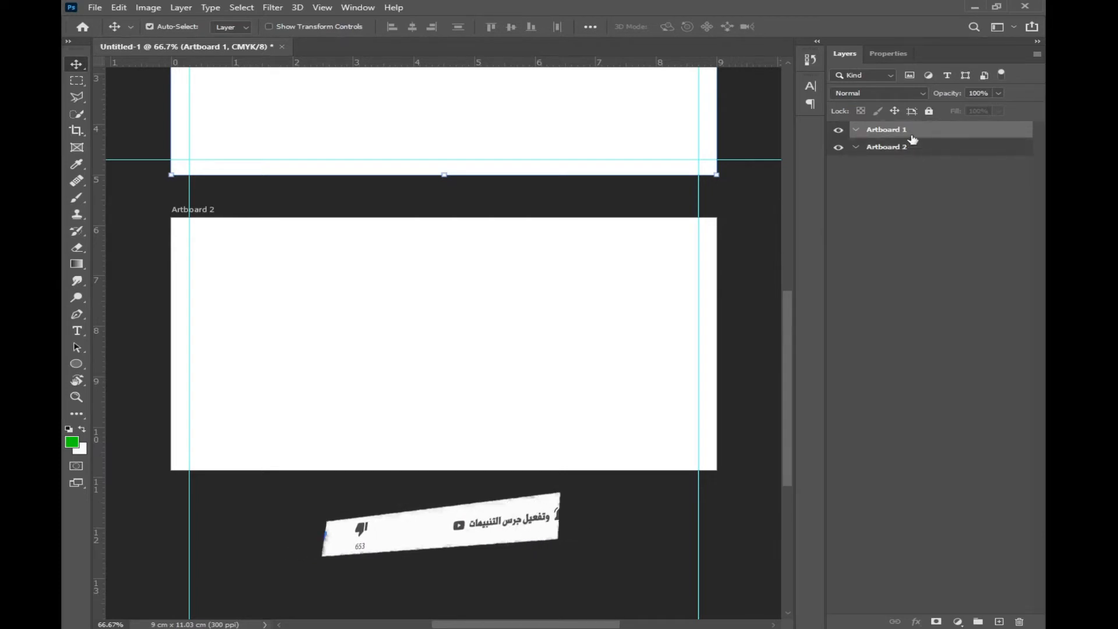
key("ctrl+bracketleft")
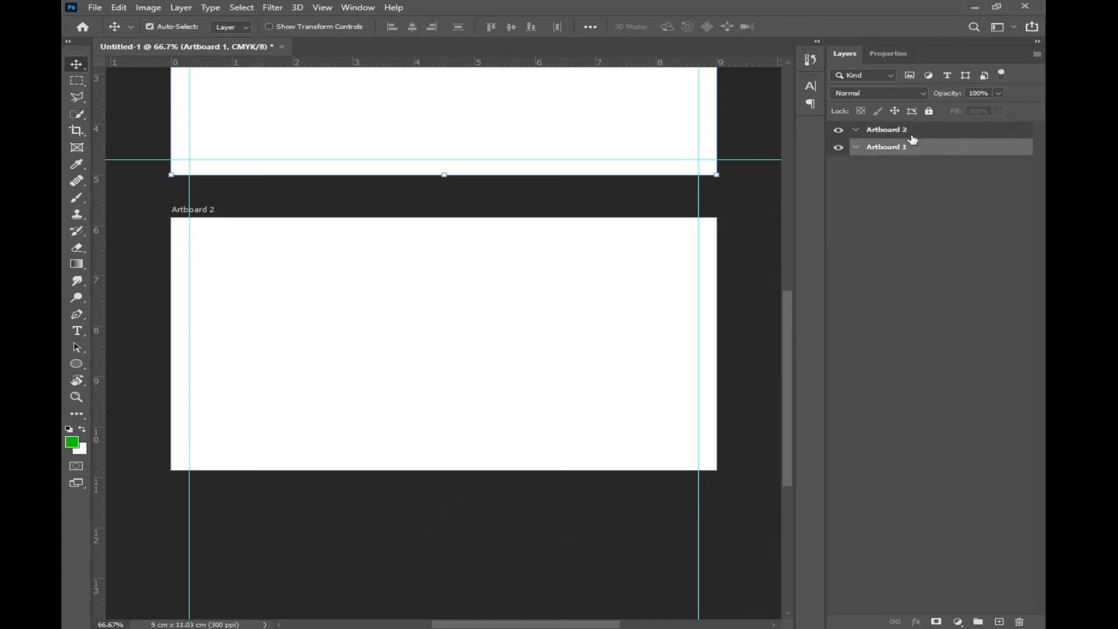
key("ctrl+bracketright")
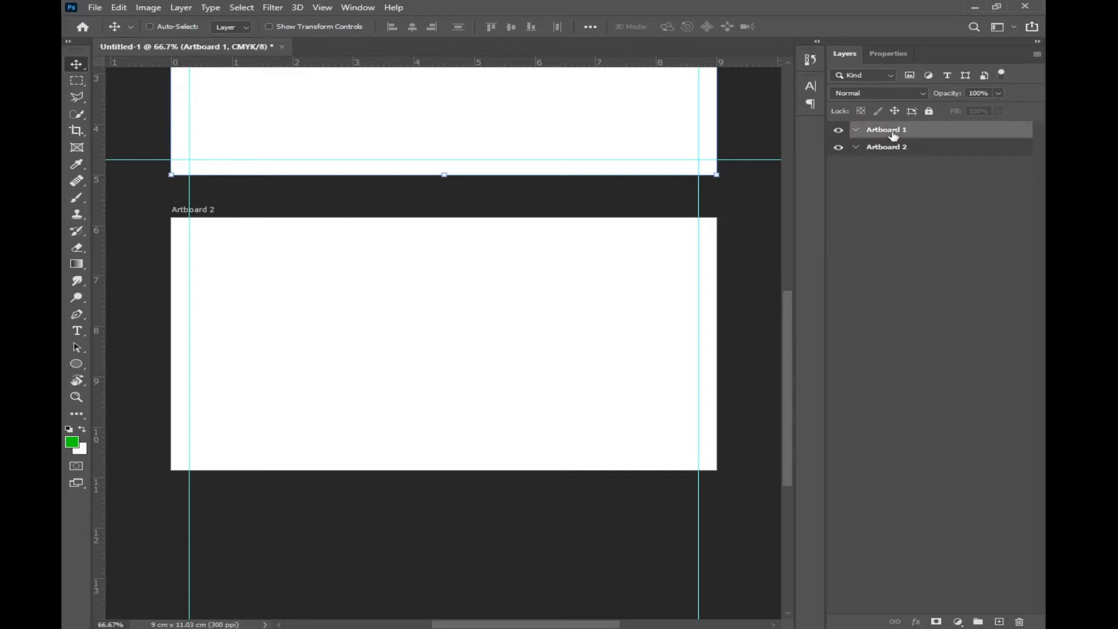
Step: Examine the two artboards on the canvas and match each one to its entry in the layer list
scroll(532, 162, "up", 5)
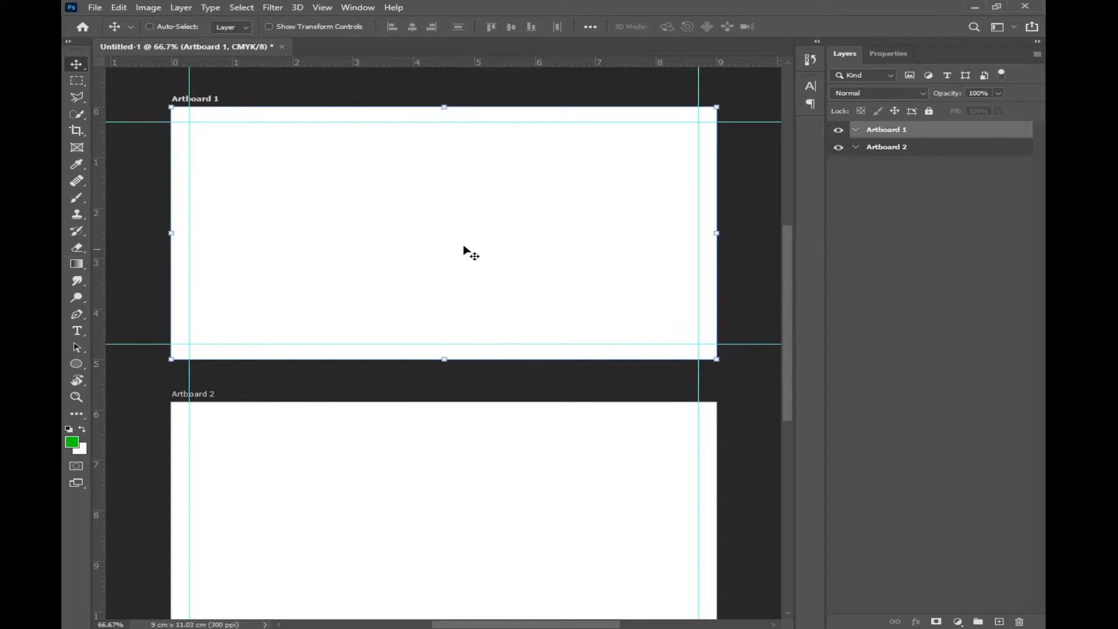
scroll(380, 438, "down", 3)
left_click(873, 148)
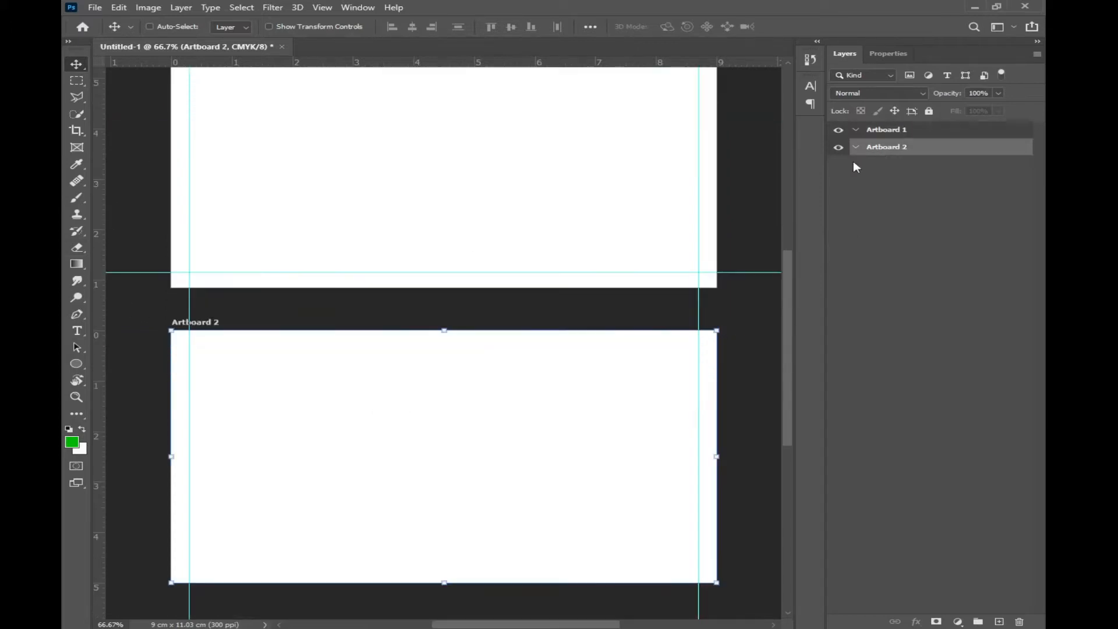
left_click(873, 133)
scroll(298, 430, "down", 2)
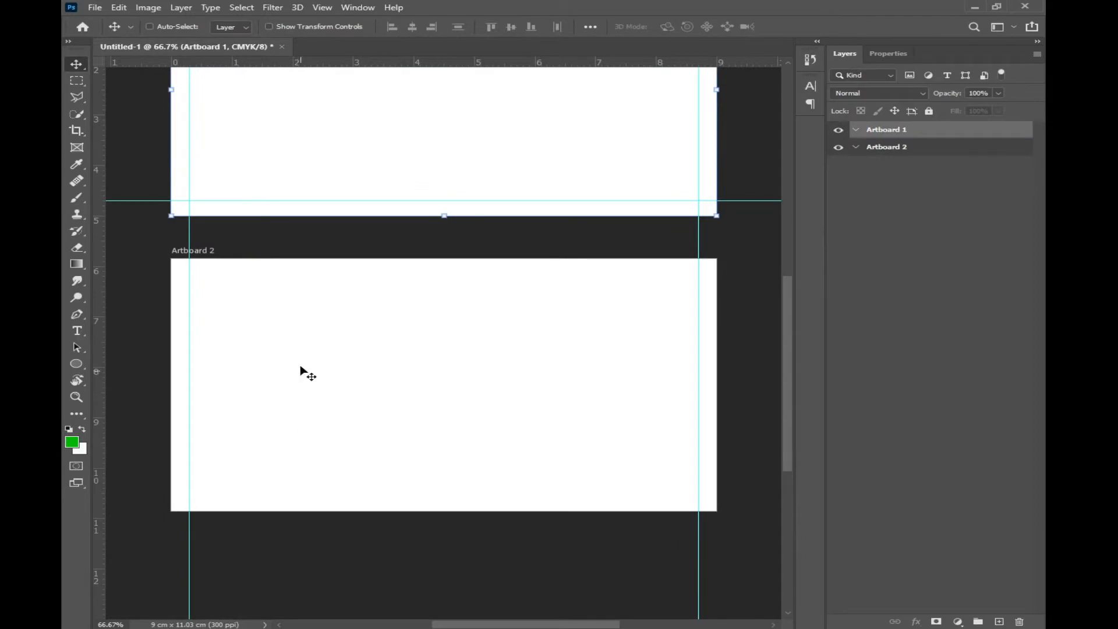
scroll(327, 299, "up", 2)
key("ctrl+minus")
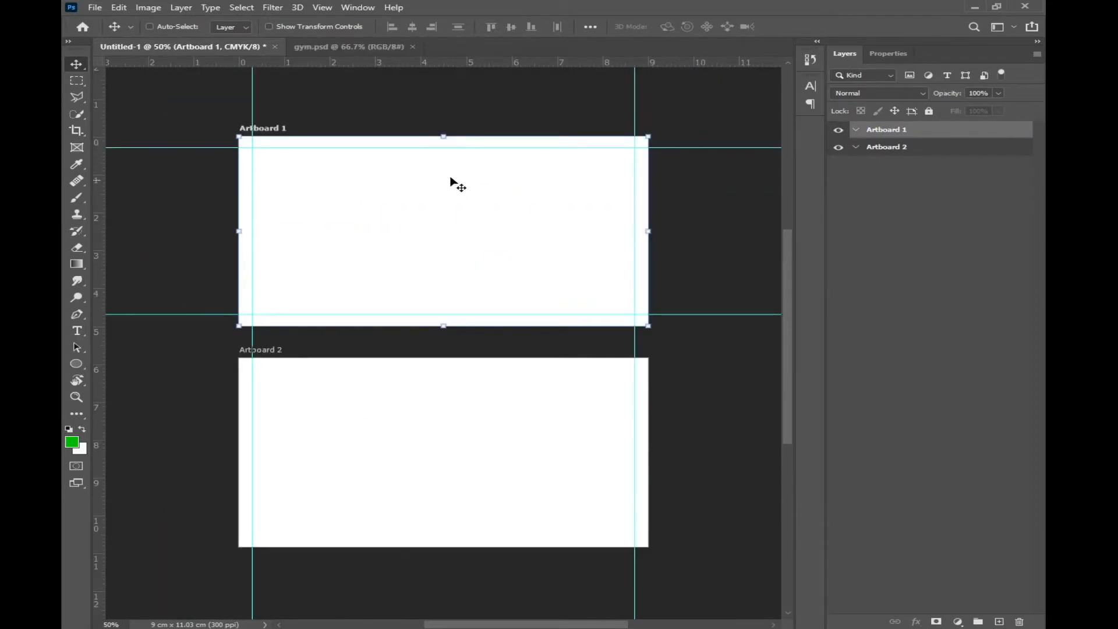
Step: Open the 3d-grunge-room-interior background image, bring it into Artboard 1 and scale it to cover the artboard exactly
key("ctrl+o")
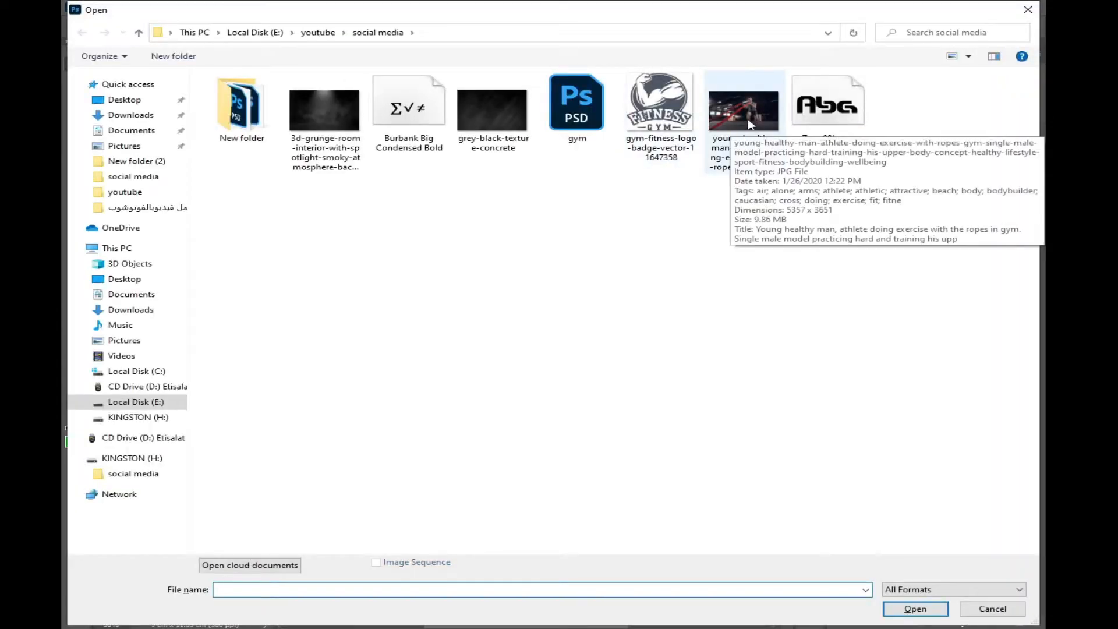
double_click(324, 111)
left_click_drag(291, 37, 460, 256)
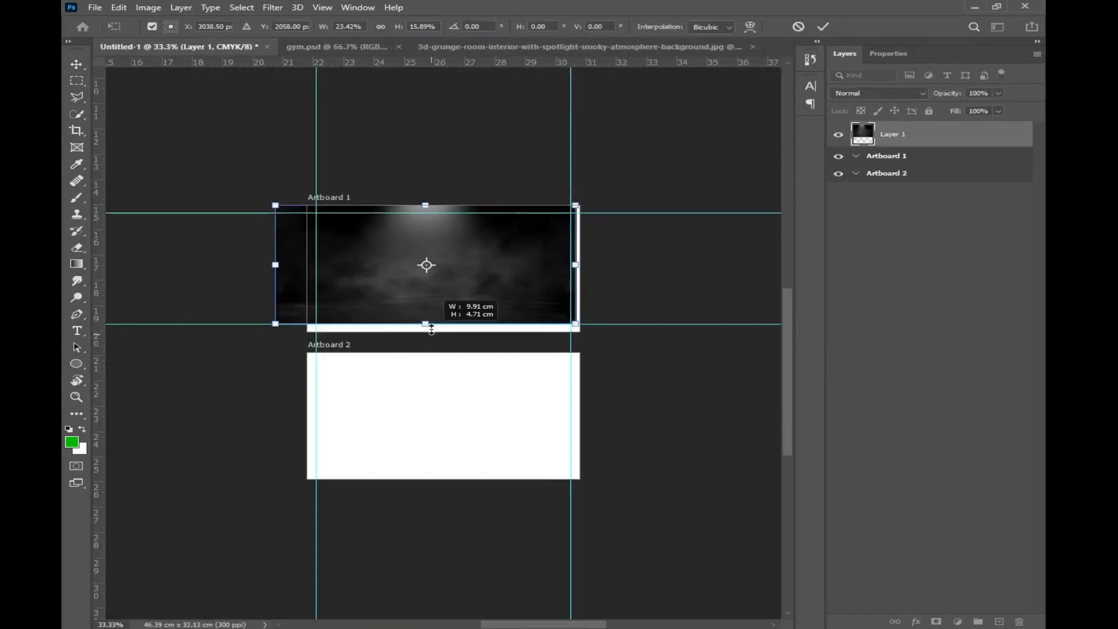
left_click_drag(428, 327, 427, 331)
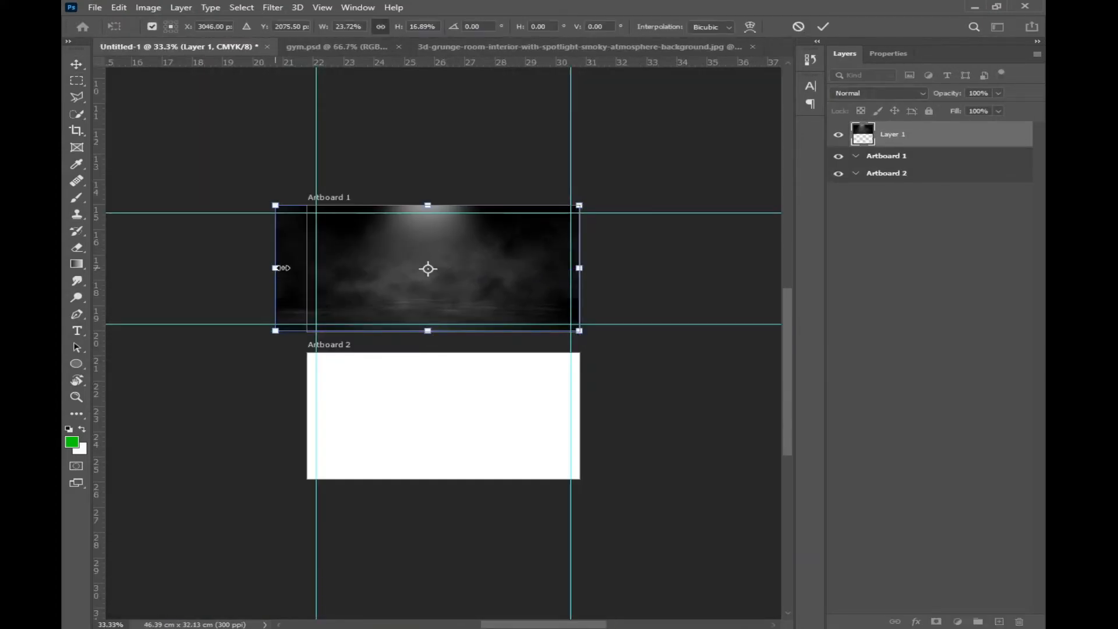
left_click_drag(277, 268, 307, 268)
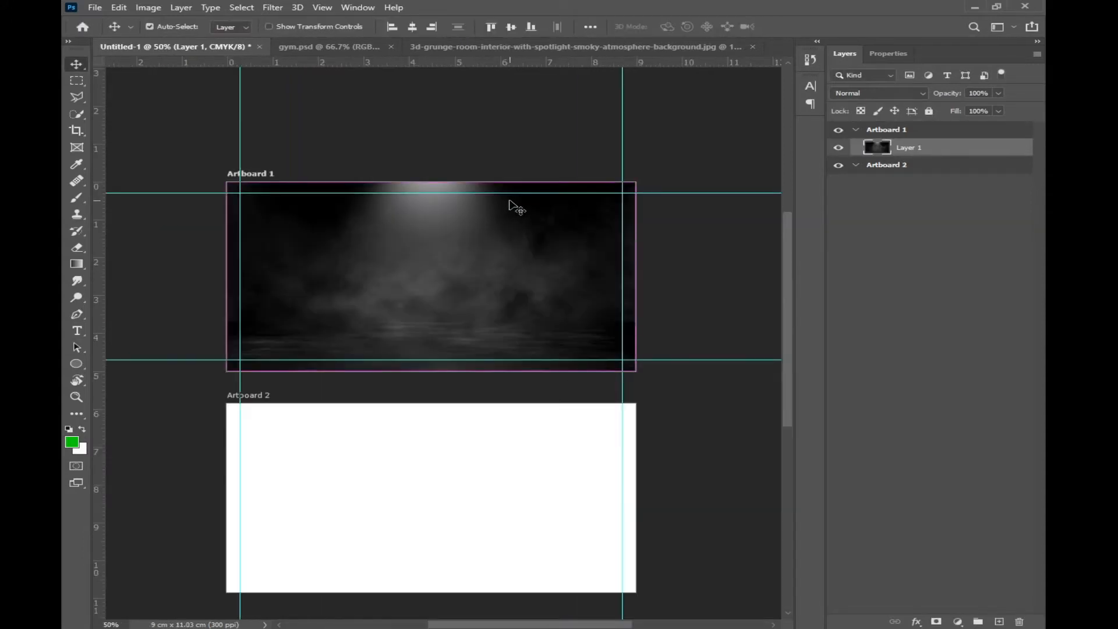
Step: Draw a red rectangle shape about 1.49 × 7.37 cm, upright near the middle of Artboard 1 and extending past its upper and lower edges
key("ctrl+plus")
left_click(331, 47)
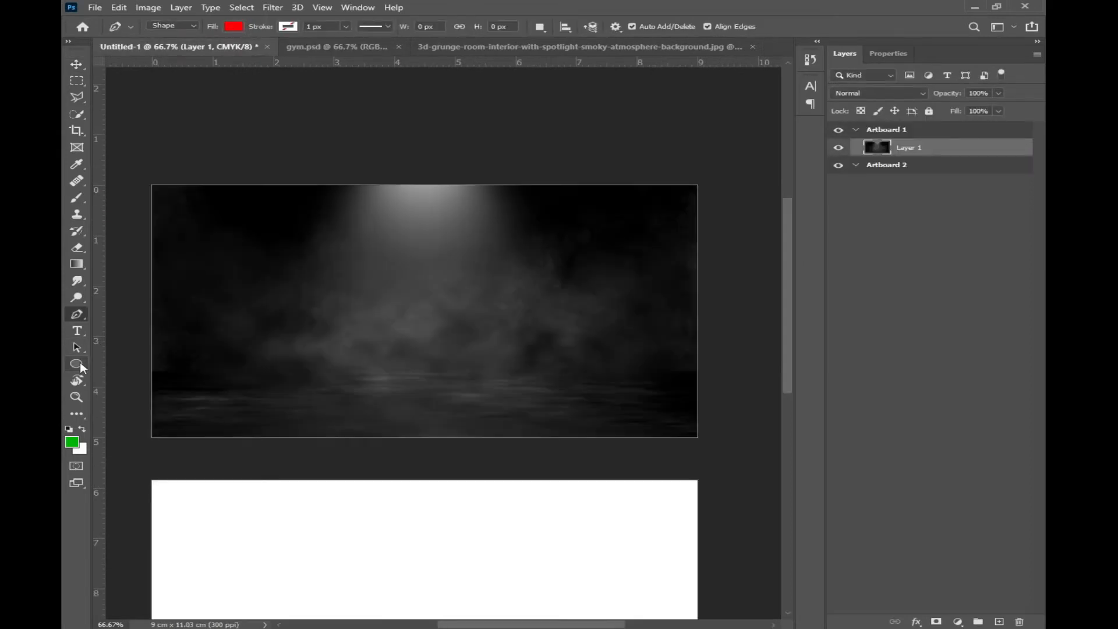
left_click(79, 361)
left_click_drag(473, 146, 383, 516)
key("v")
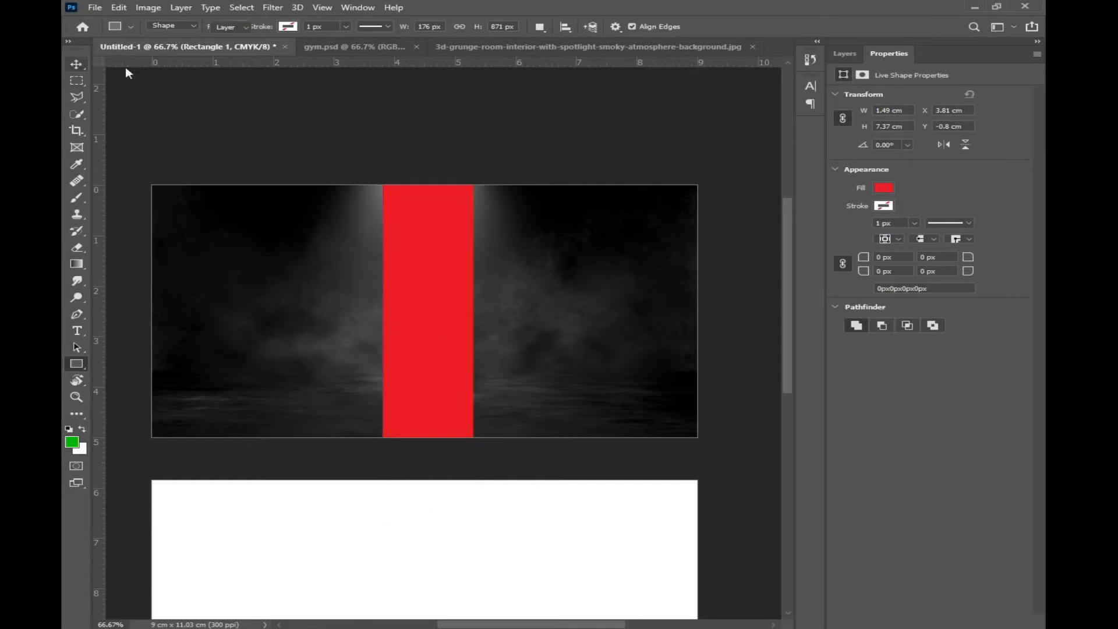
Step: Rotate the red rectangle about 28.29° clockwise and shift it slightly left to form a diagonal stripe across Artboard 1
key("ctrl+t")
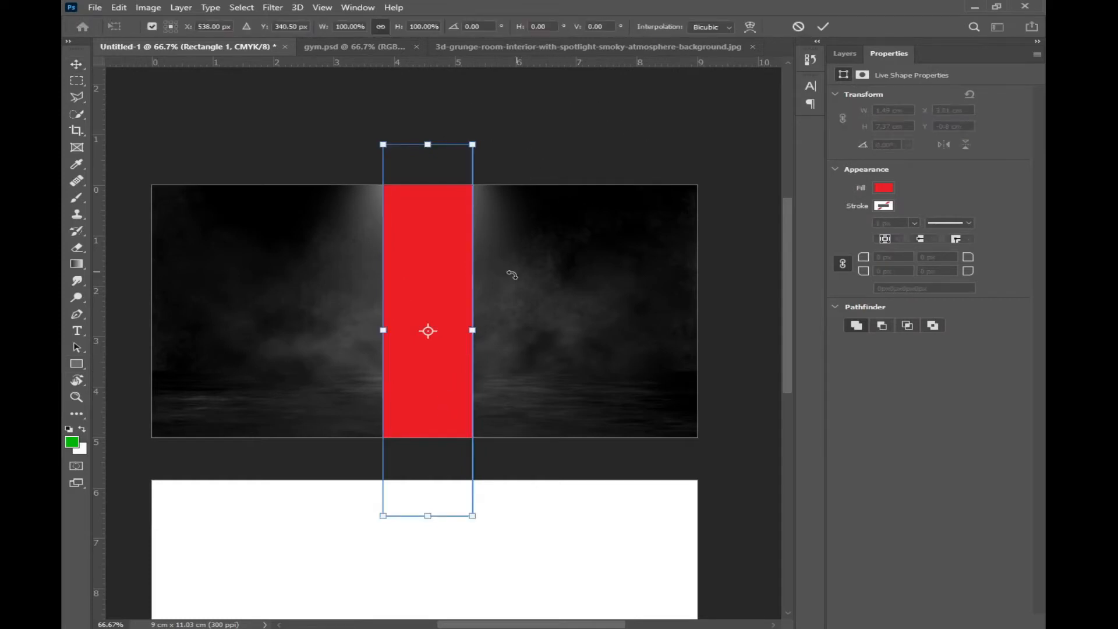
left_click_drag(506, 291, 578, 176)
key("Return")
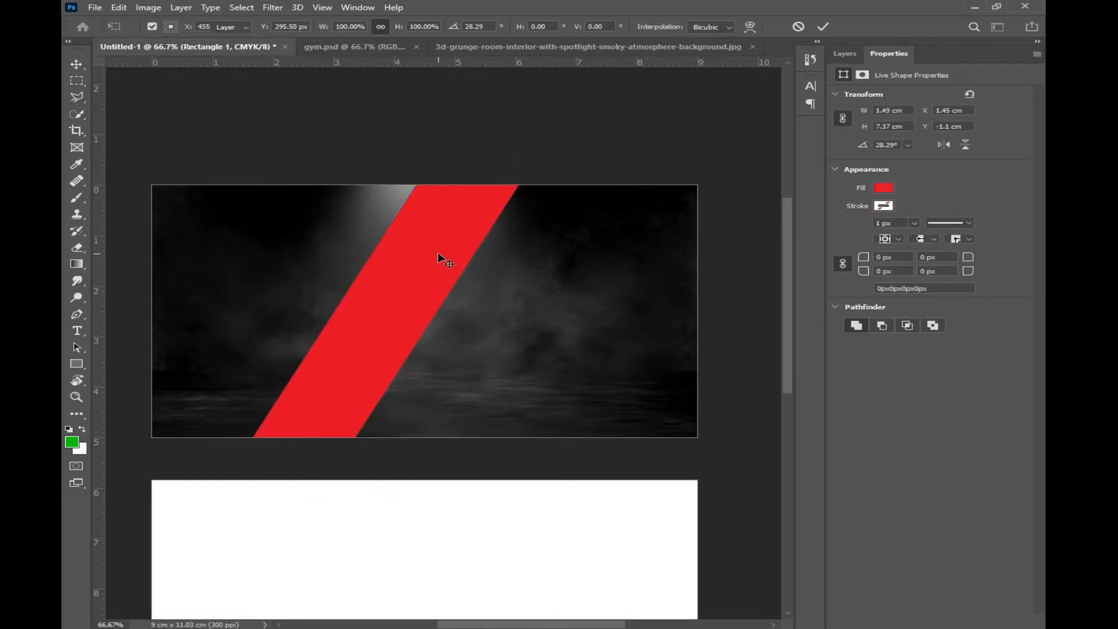
Step: Set the red diagonal stripe's fill colour to CMYK 0, 100, 100, 0
left_click(883, 188)
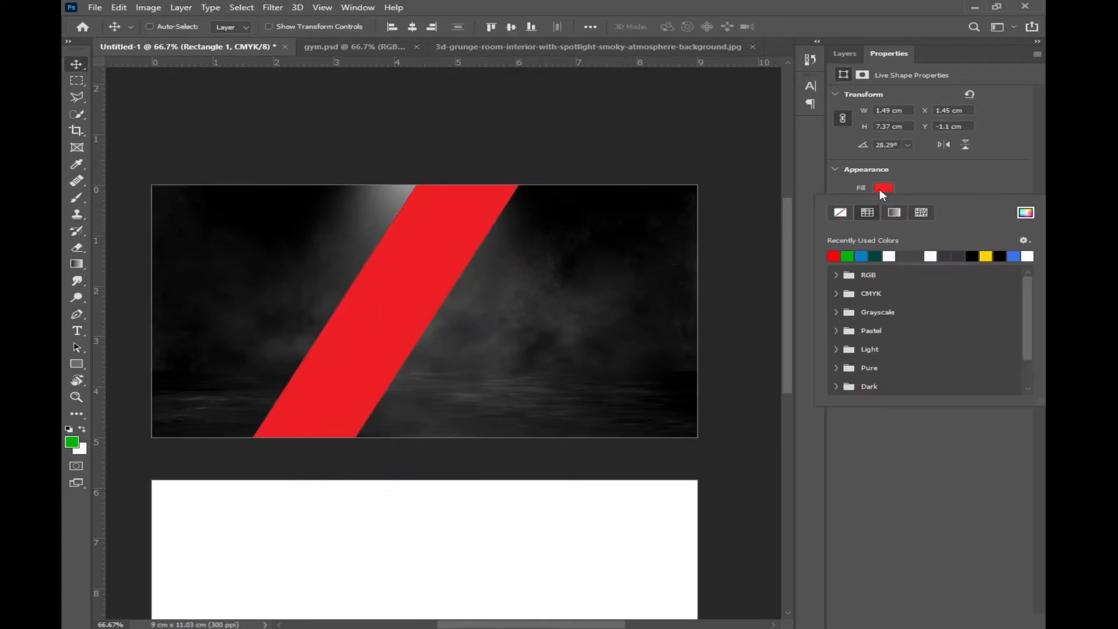
left_click(1024, 215)
left_click_drag(821, 355, 843, 329)
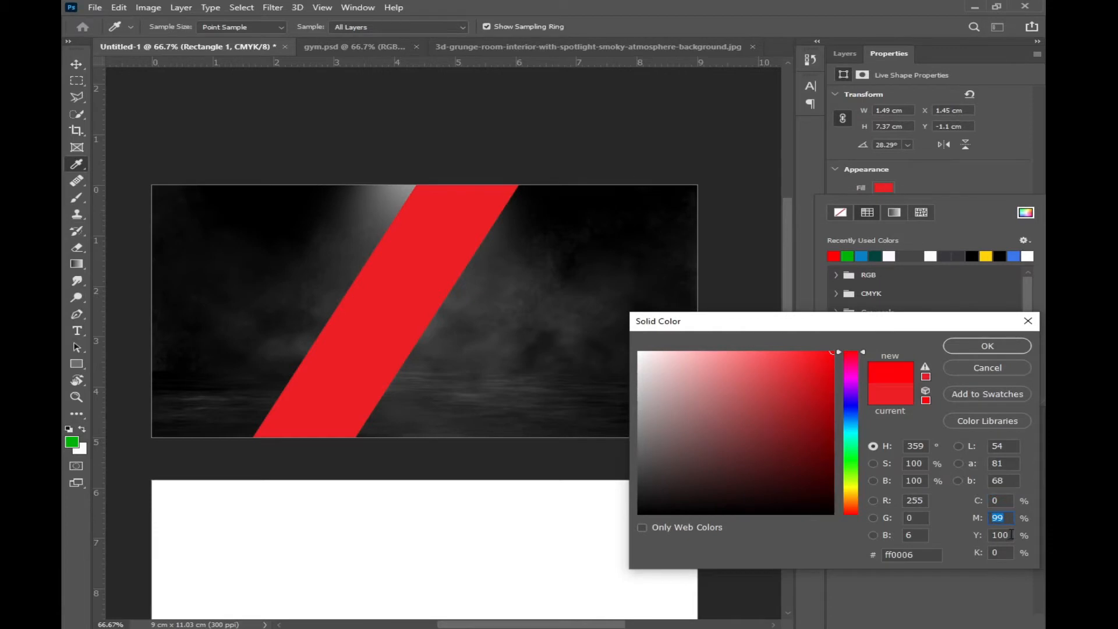
left_click_drag(1011, 535, 967, 537)
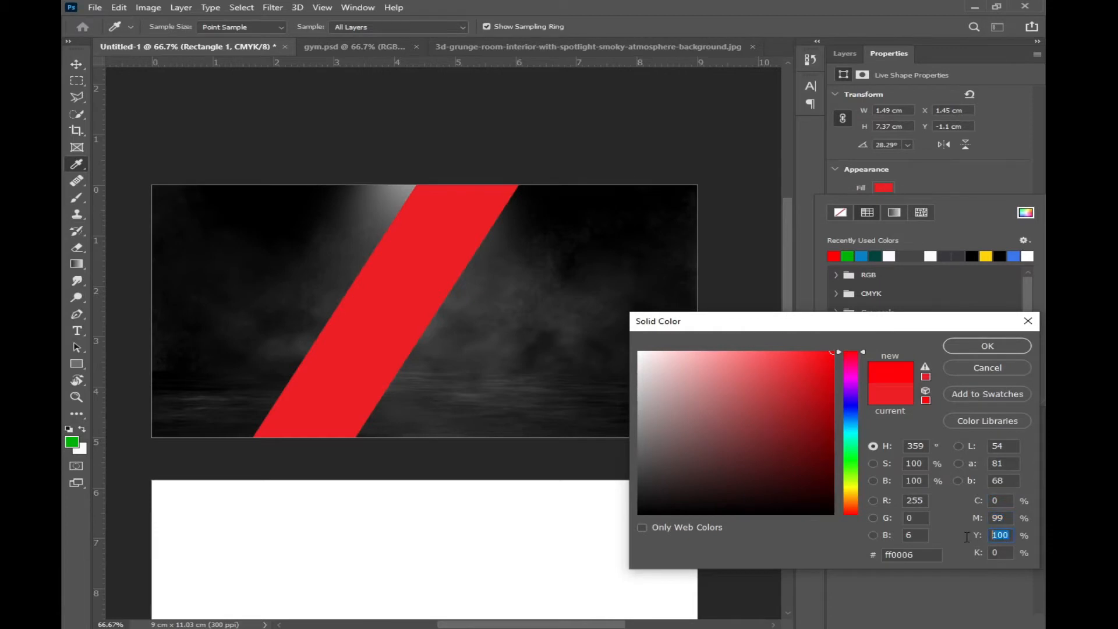
left_click(1001, 520)
type("100")
left_click(986, 345)
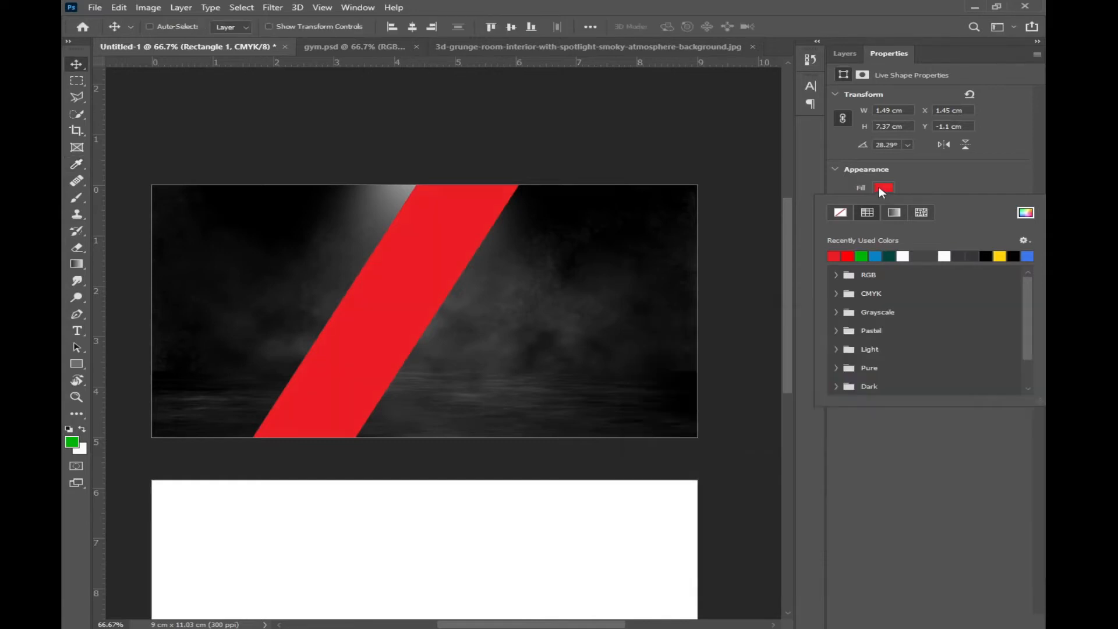
Step: Set the foreground colour to the red sampled from the diagonal stripe
left_click(879, 189)
left_click(879, 189)
left_click(72, 444)
left_click(416, 280)
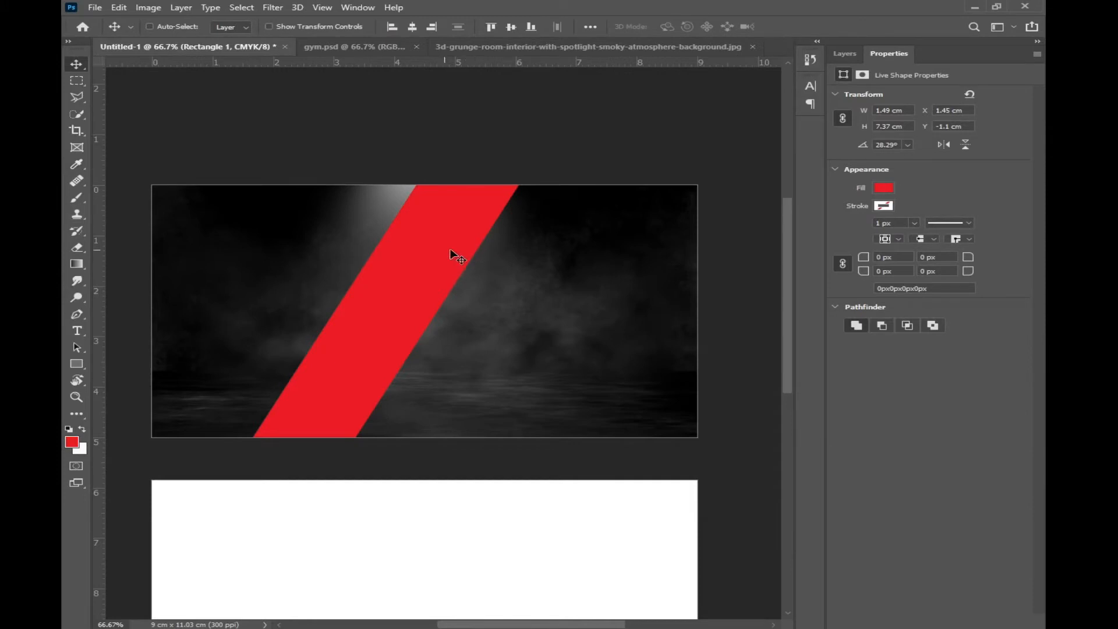
Step: Duplicate the red stripe to its right and fill the copy with dark red #981b1e, CMYK 25, 100, 100, 25
mouse_move(432, 260)
left_mouse_down()
mouse_move(477, 297)
mouse_move(601, 302)
mouse_move(552, 300)
left_mouse_up()
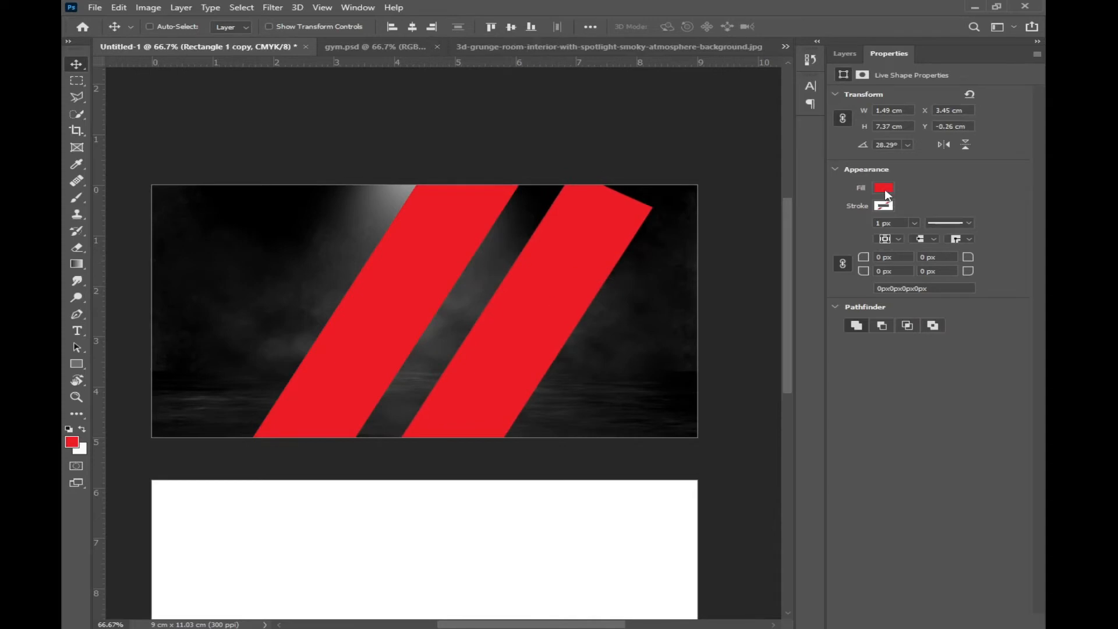
left_click(885, 186)
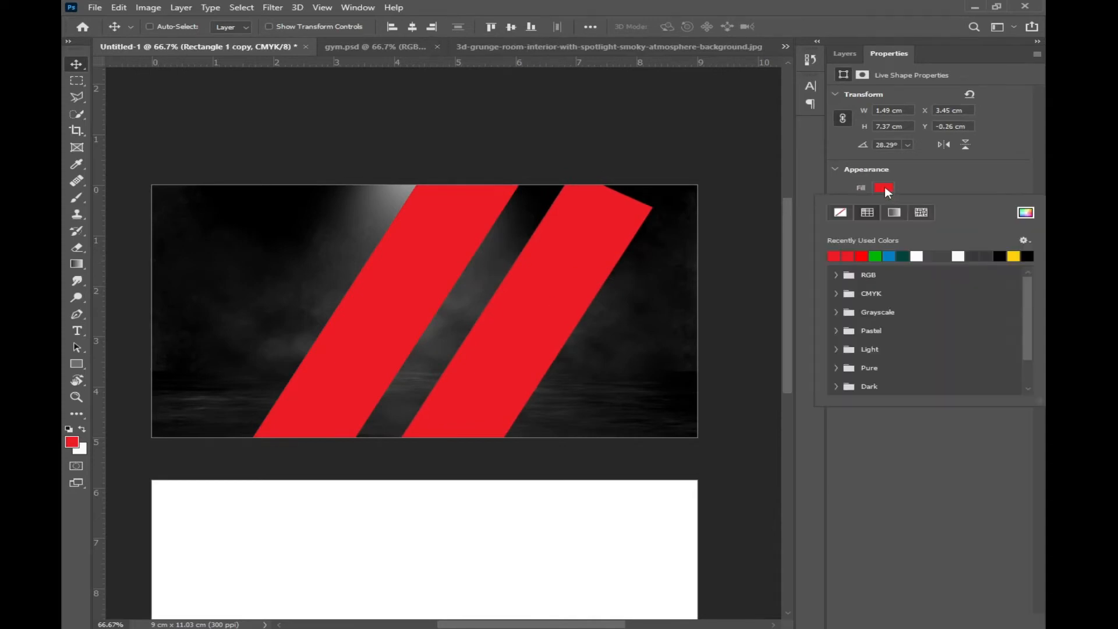
left_click(1025, 212)
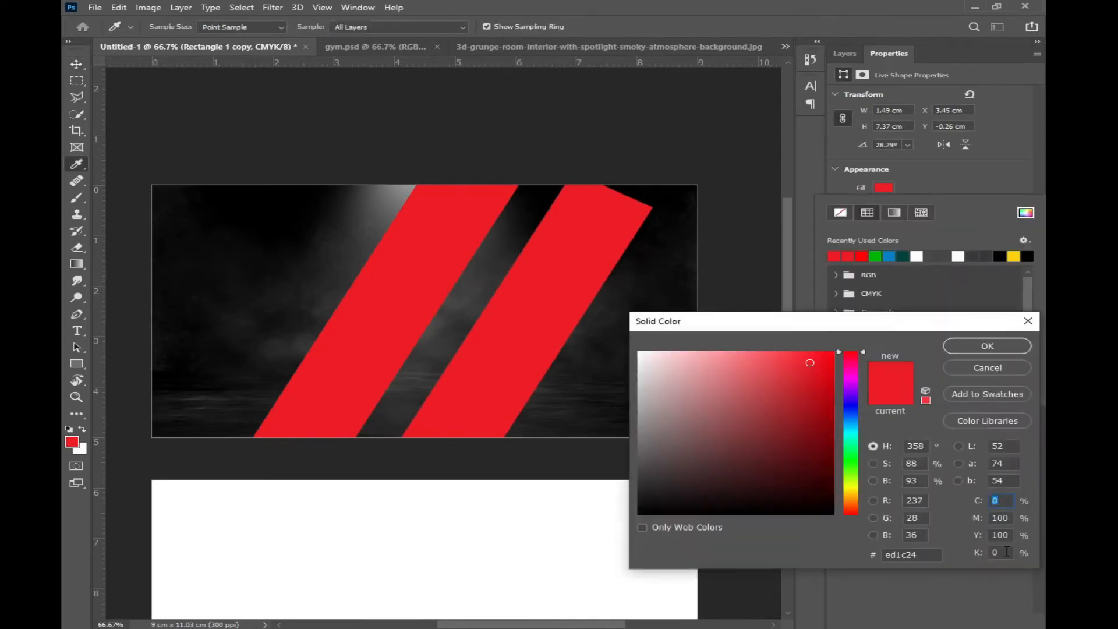
left_click(828, 417)
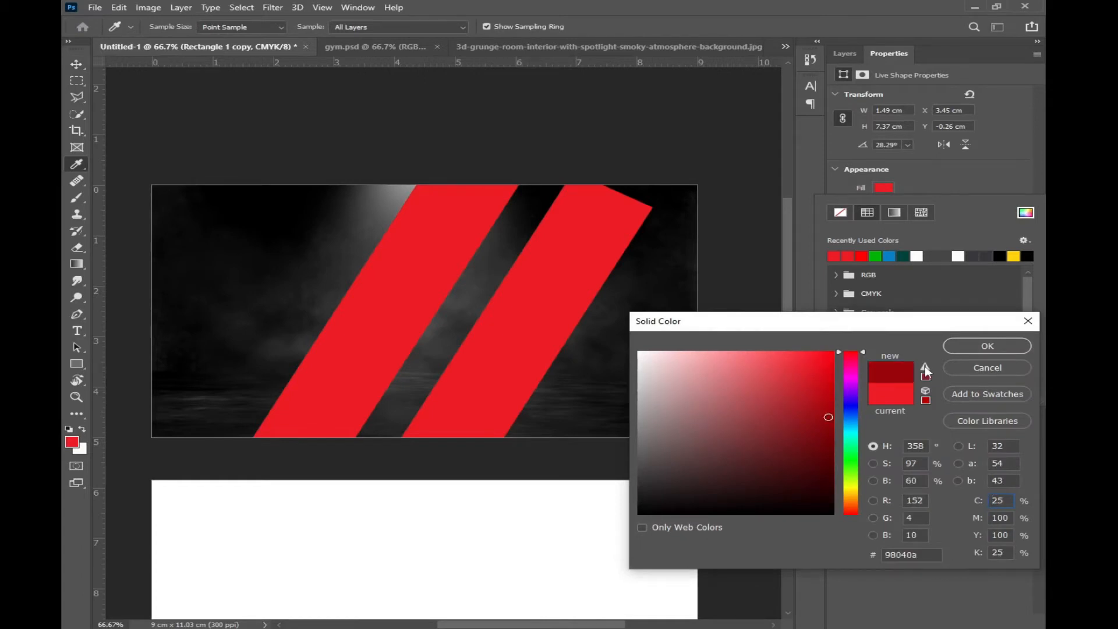
left_click(925, 369)
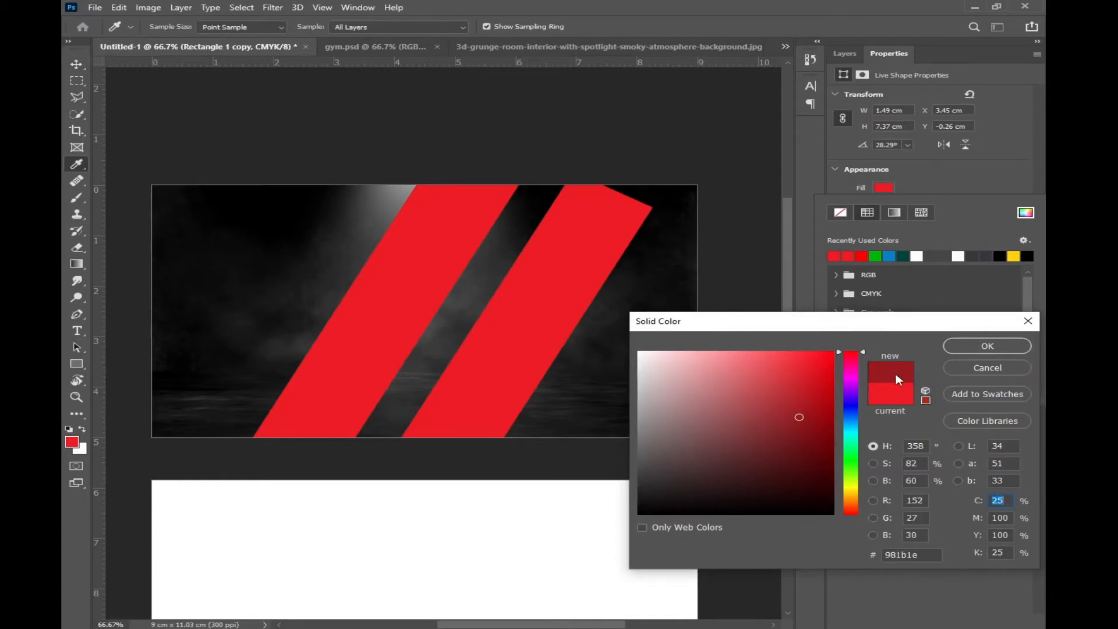
key("Return")
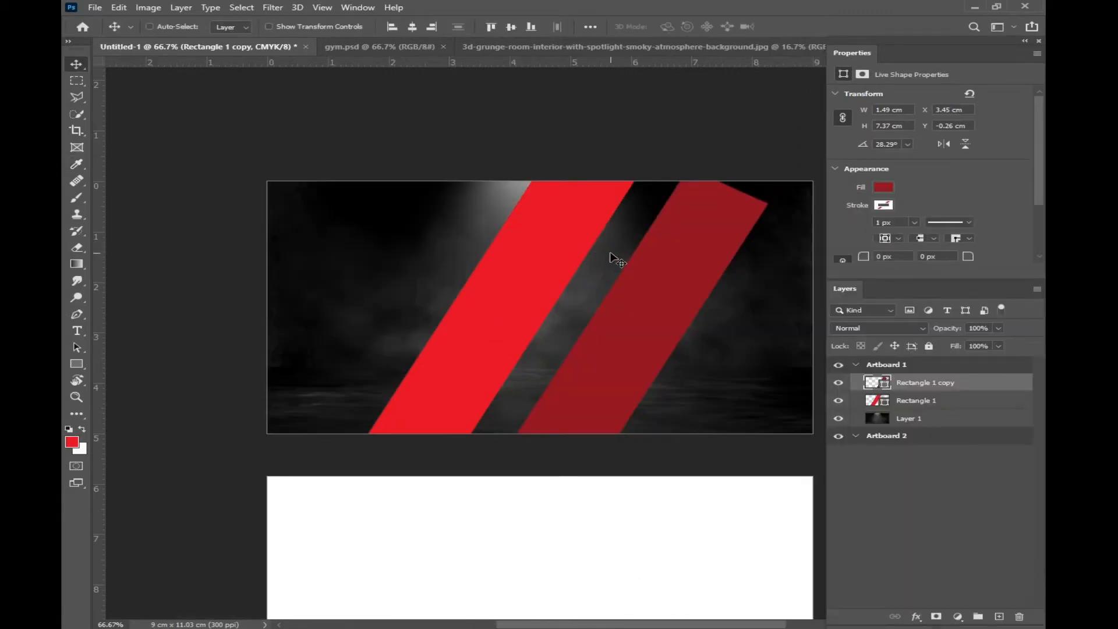
Step: Place the dark red stripe behind the red one, leaving a narrow edge along its right side at about X 1.28 cm, Y -0.41 cm
left_click_drag(599, 233, 549, 183)
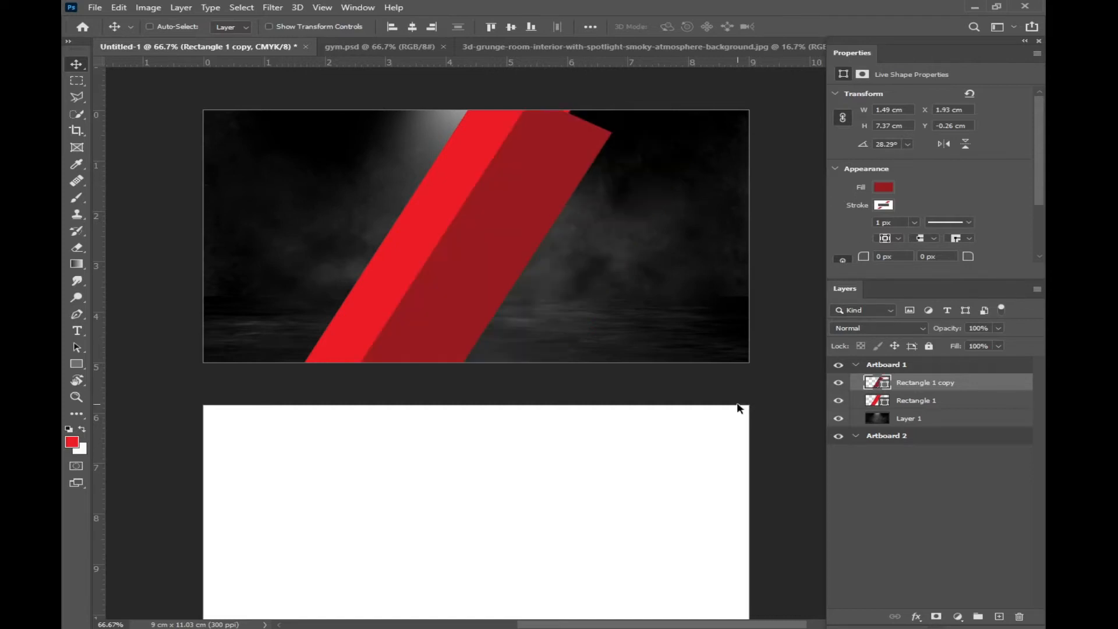
key("ctrl+[")
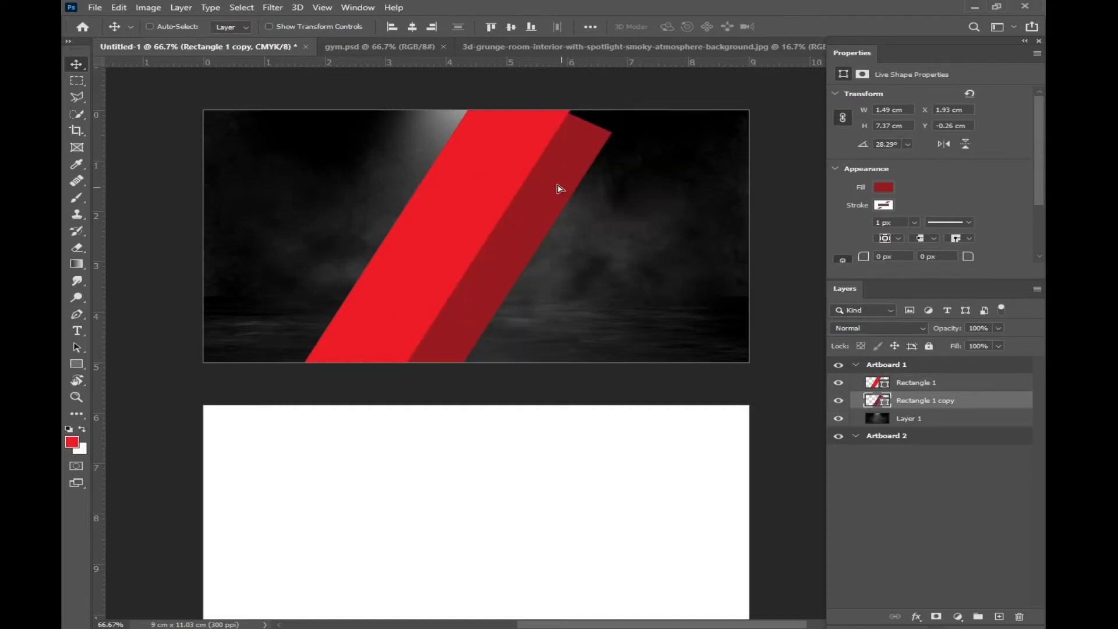
left_click_drag(559, 187, 520, 180)
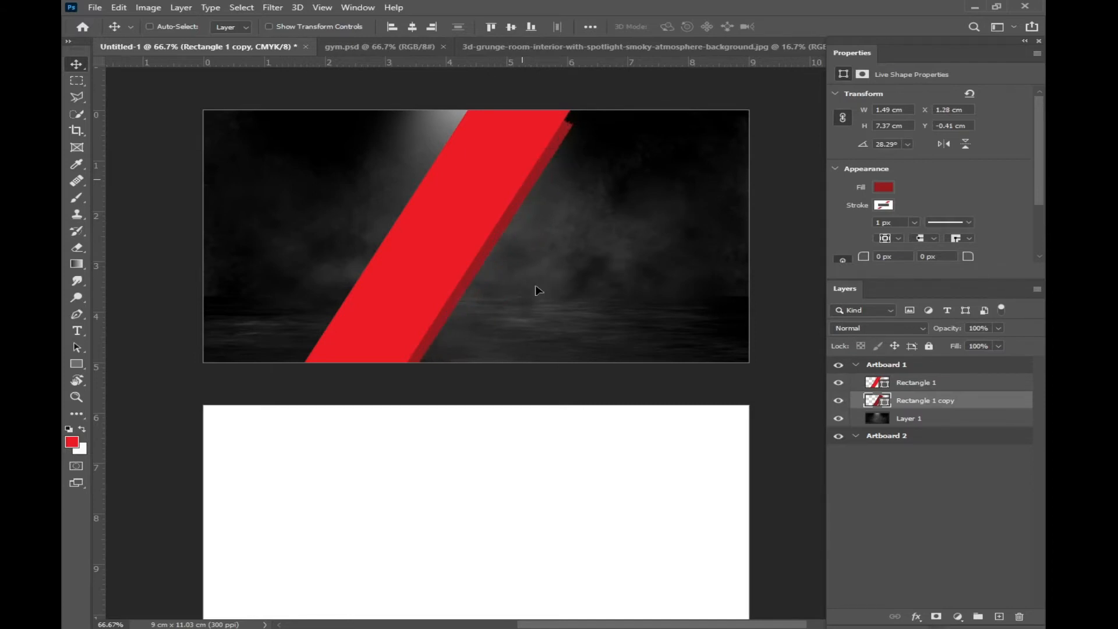
Step: Duplicate the bright red stripe towards the lower left, at about X -0.31 cm, Y 1.41 cm, and set the copy's blend mode to Color
left_click(939, 384)
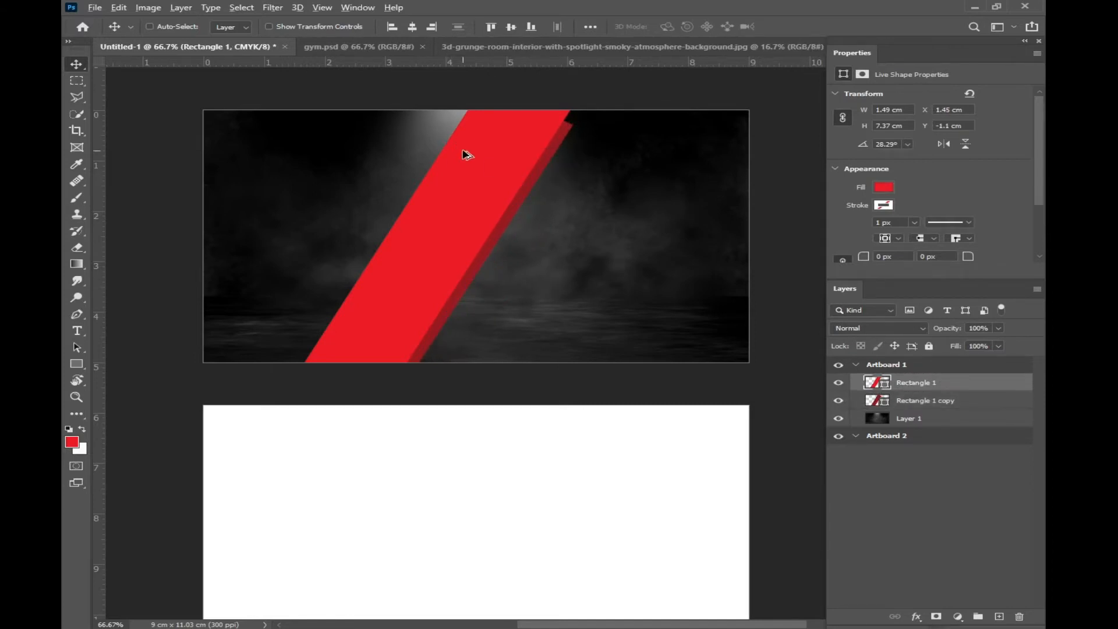
left_click_drag(457, 164, 391, 212)
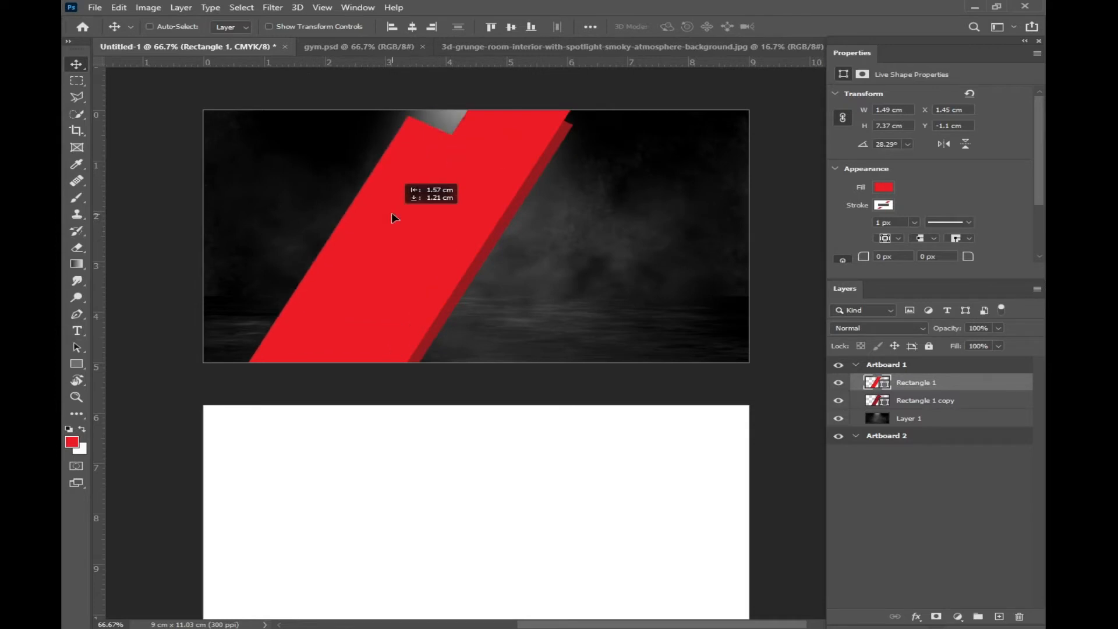
left_click(917, 329)
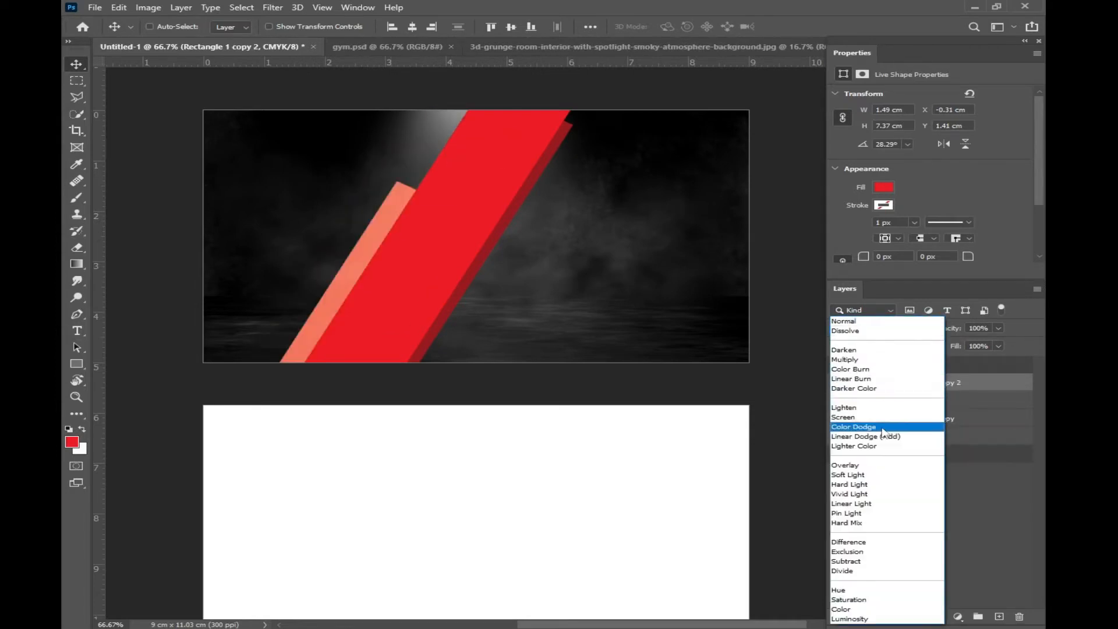
left_click(886, 610)
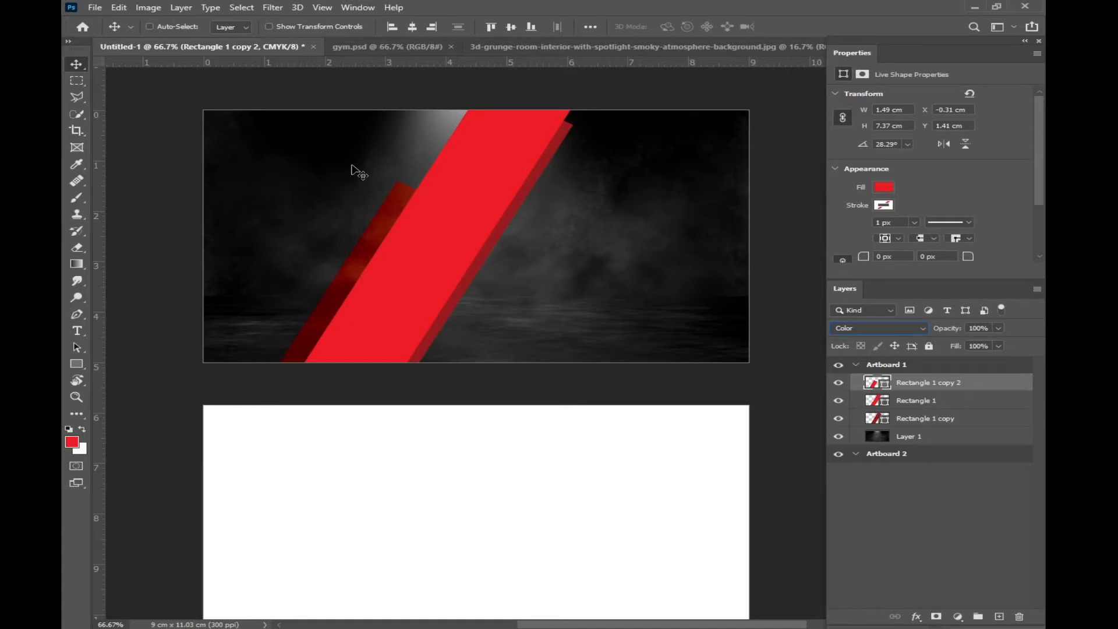
left_click(369, 50)
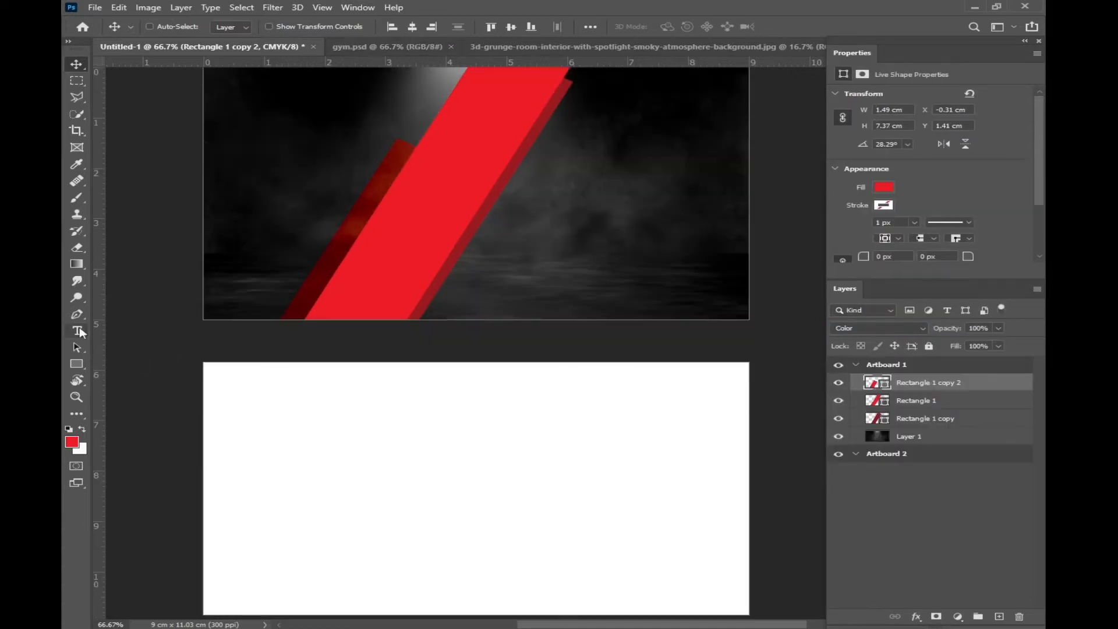
Step: Add a horizontal text reading GYM at 20 pt to the right of the stripes on Artboard 1
left_click(79, 331)
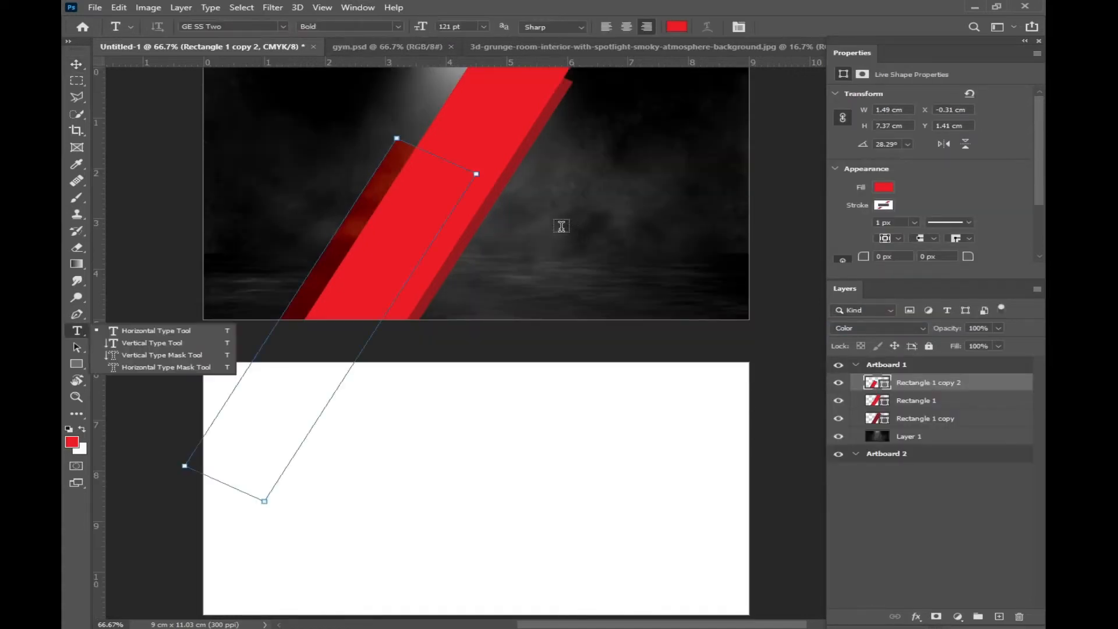
left_click(76, 332)
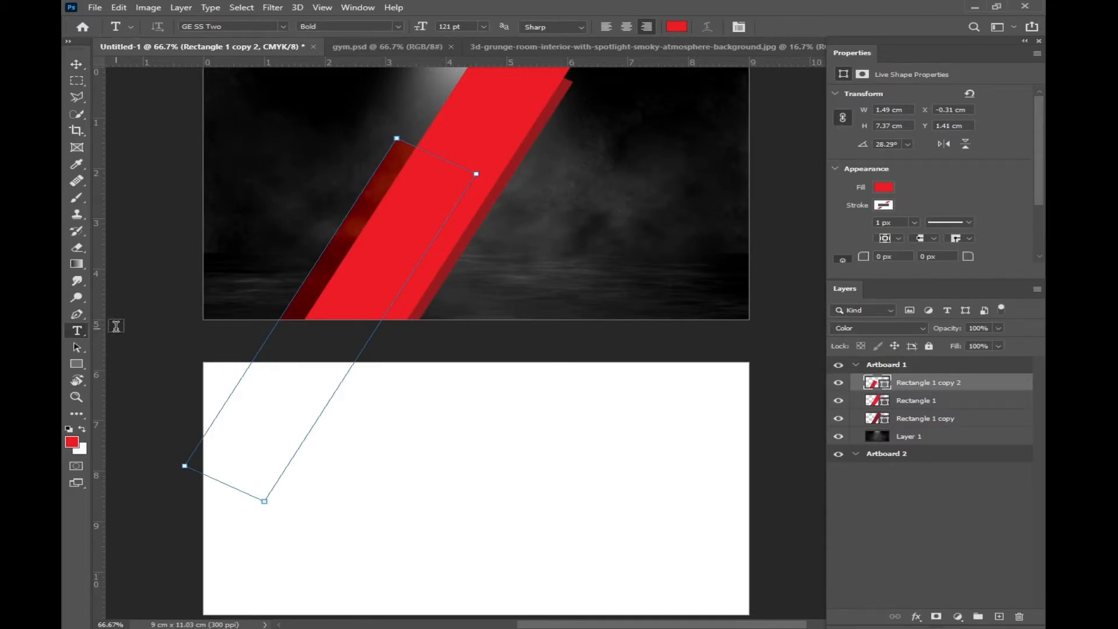
left_click(614, 170)
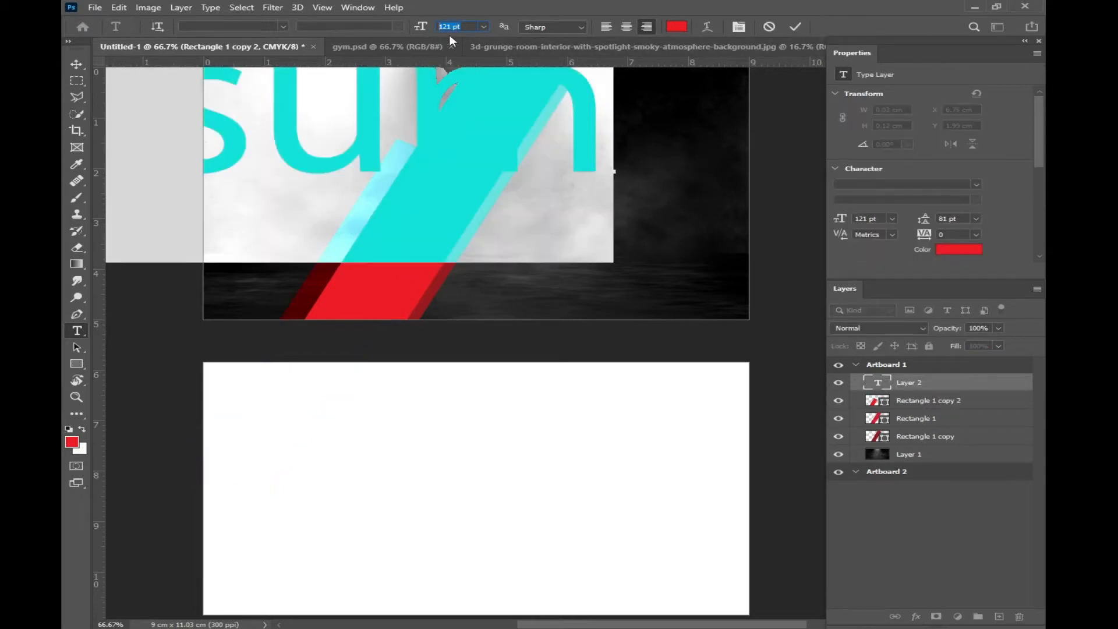
type("20")
key("Return")
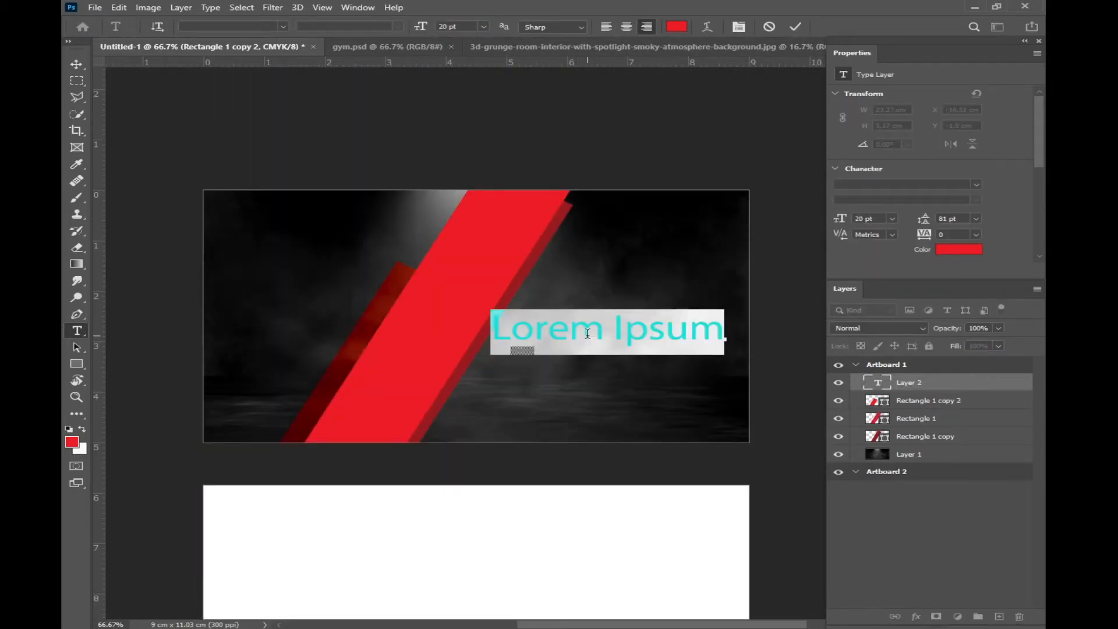
key("BackSpace")
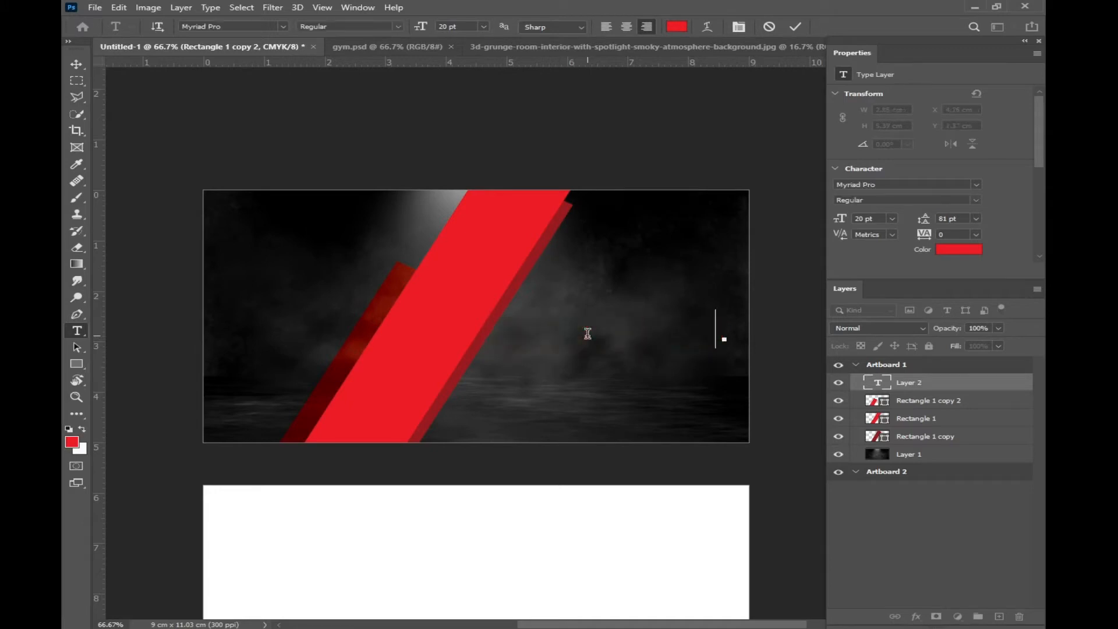
type("GYM")
Step: Set the GYM text in the Zone99 font at 27 pt and position it right of the stripes in the lower half of Artboard 1
double_click(603, 335)
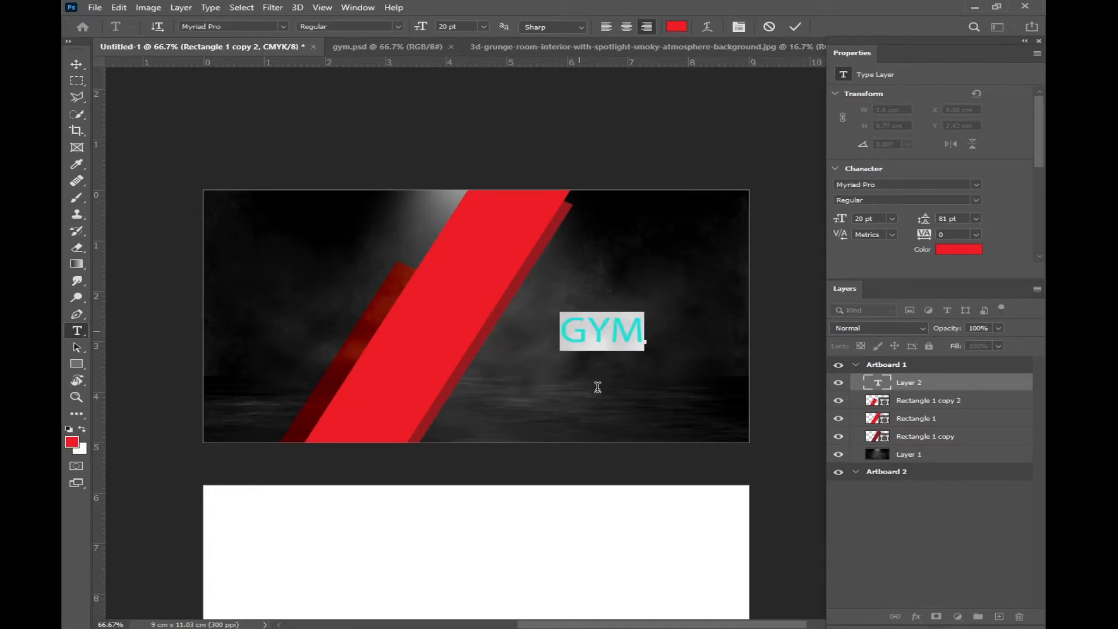
left_click_drag(596, 387, 673, 375)
left_click(283, 26)
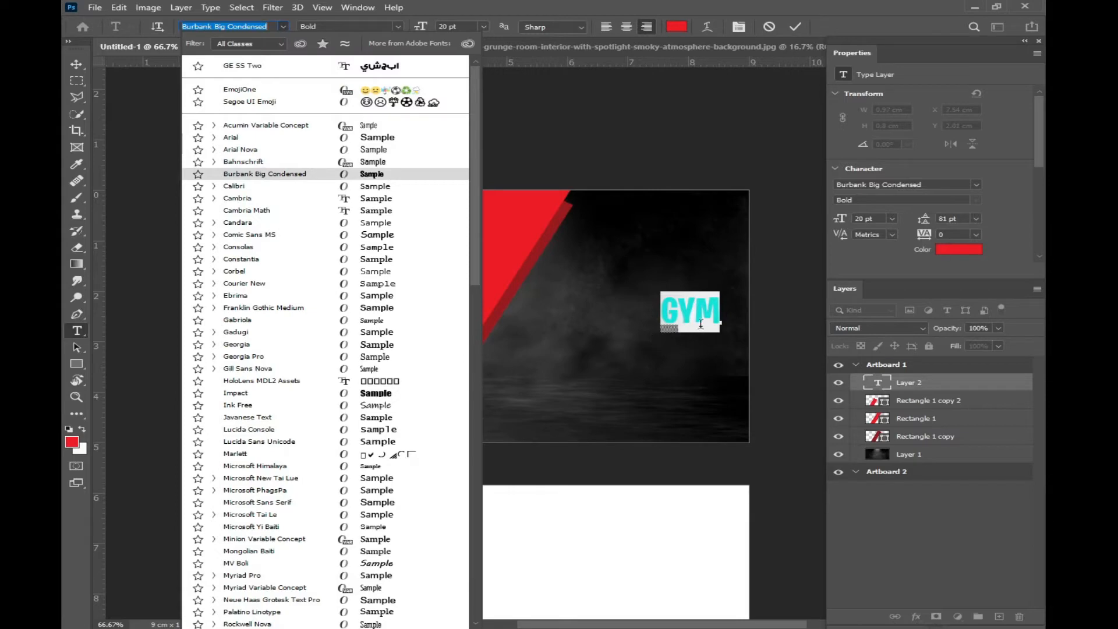
scroll(350, 466, "down", 10)
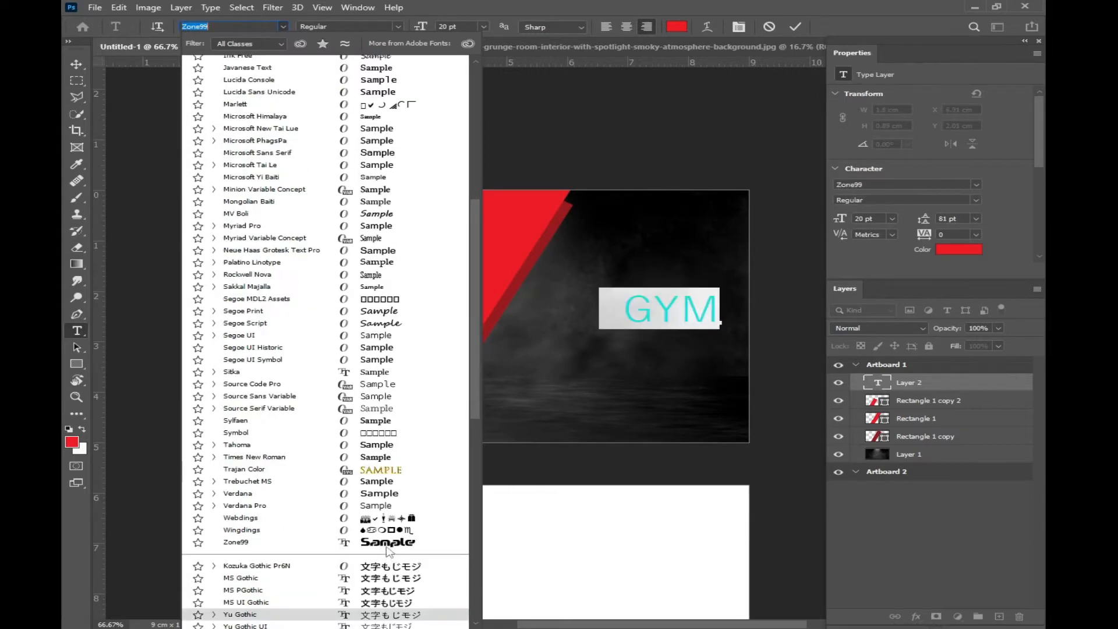
left_click(387, 543)
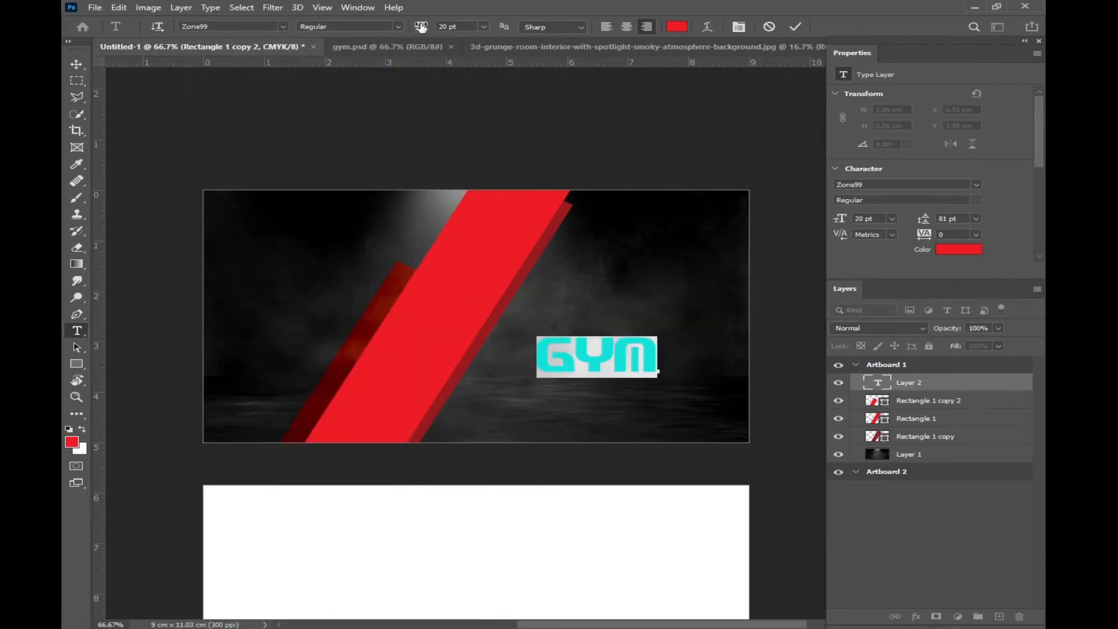
left_click_drag(420, 26, 431, 27)
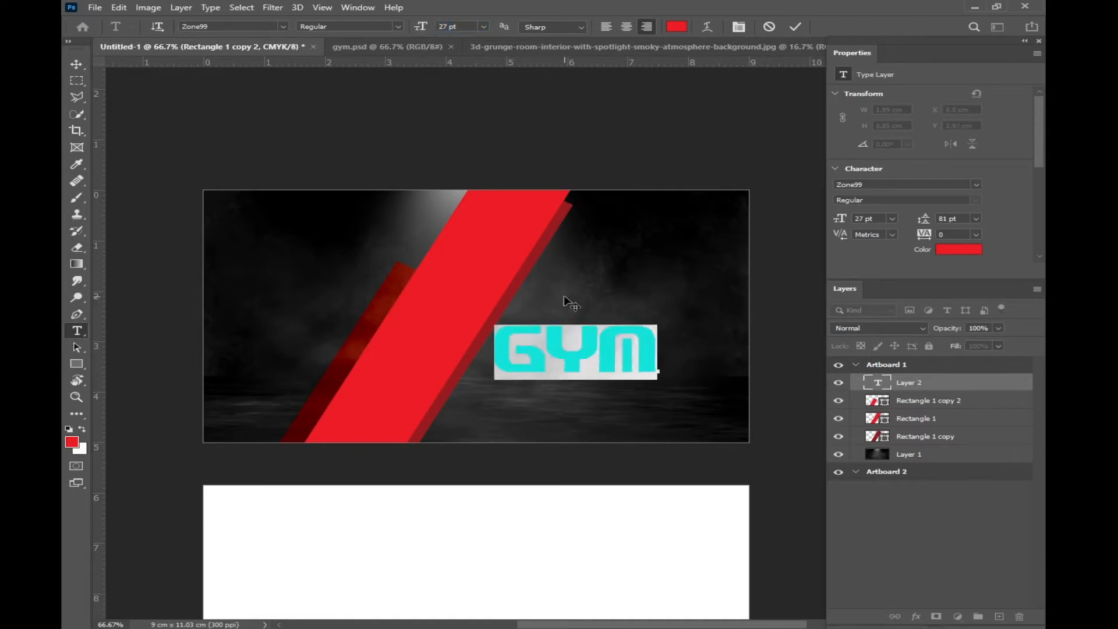
left_click_drag(569, 302, 597, 303)
Step: Colour the GYM text red with CMYK 0, 100, 100, 0 and finish the text
left_click(72, 443)
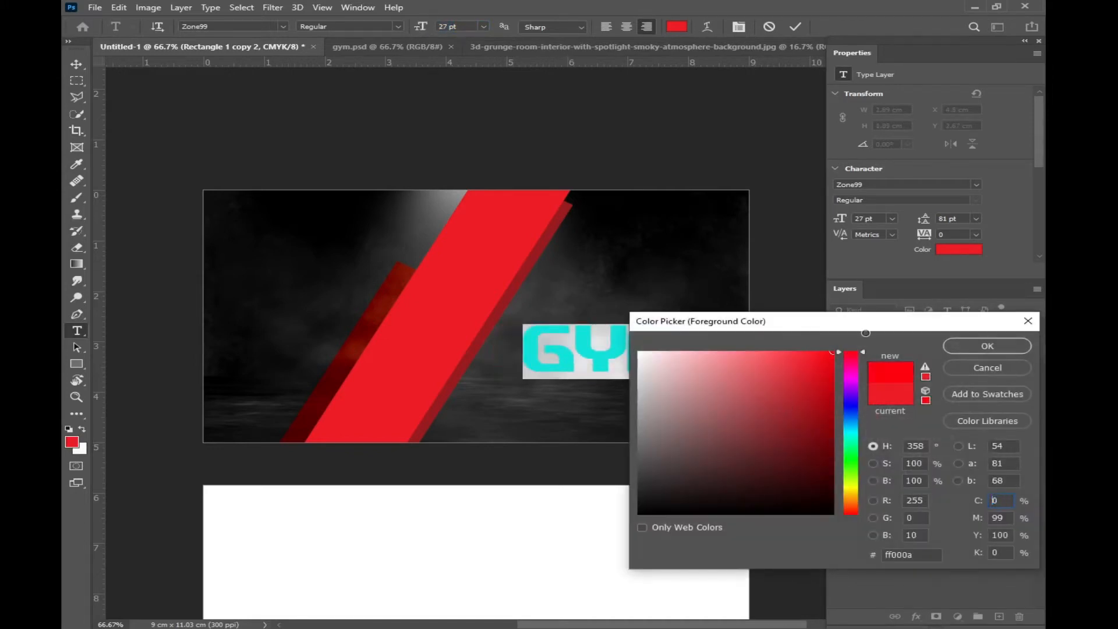
type("100")
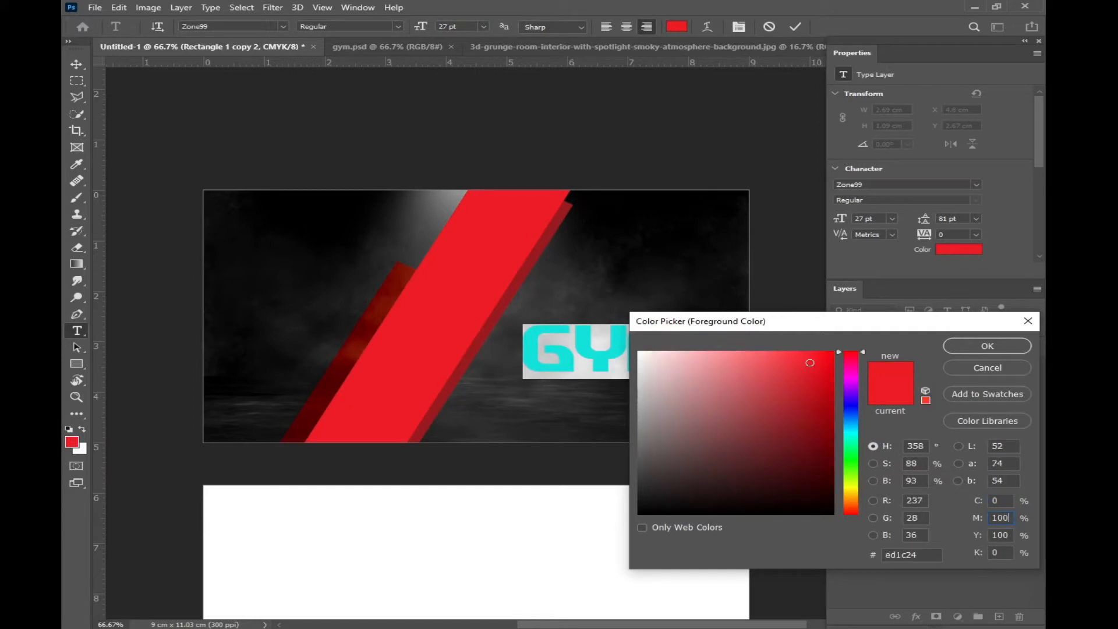
key("Return")
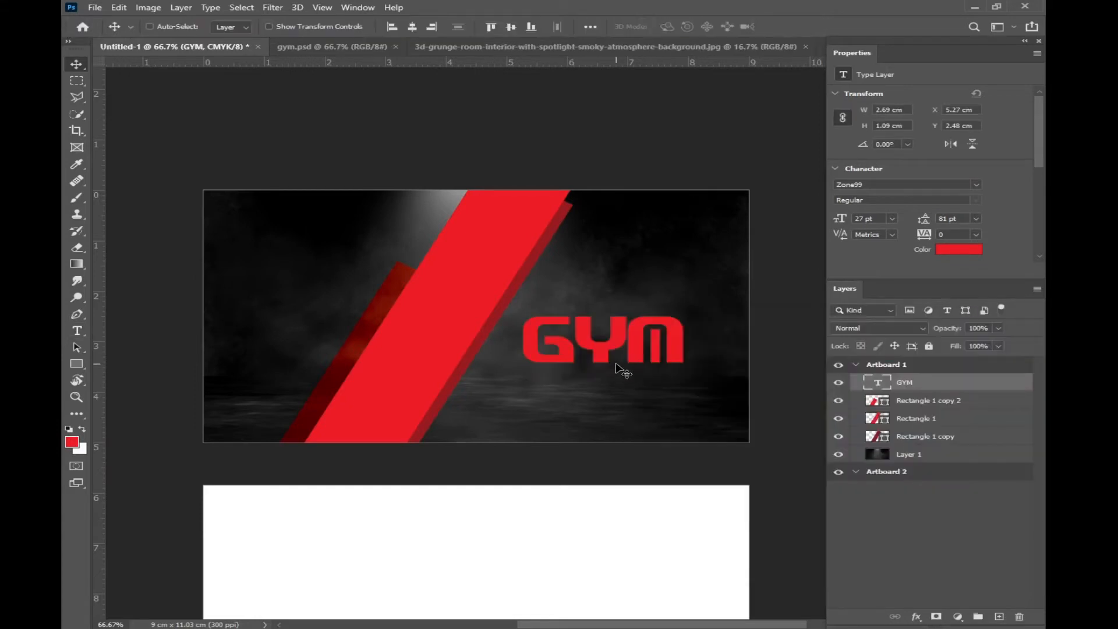
Step: Duplicate the GYM text directly below itself, change the copy to FITNESS and reduce it to 13 pt
left_click_drag(616, 324, 618, 386)
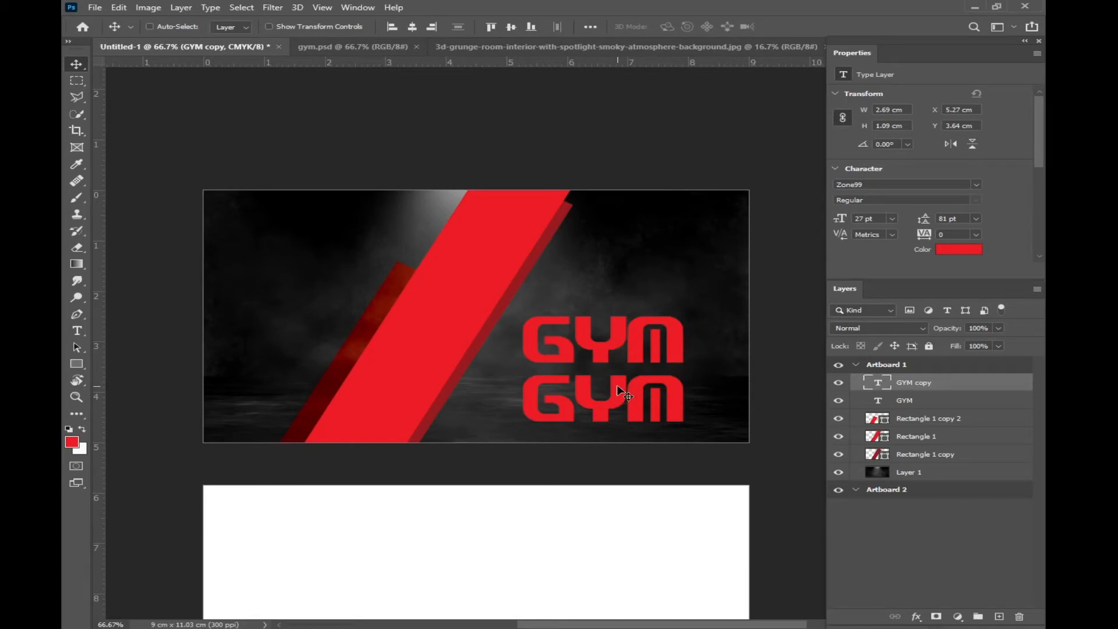
double_click(617, 386)
key("ctrl+a")
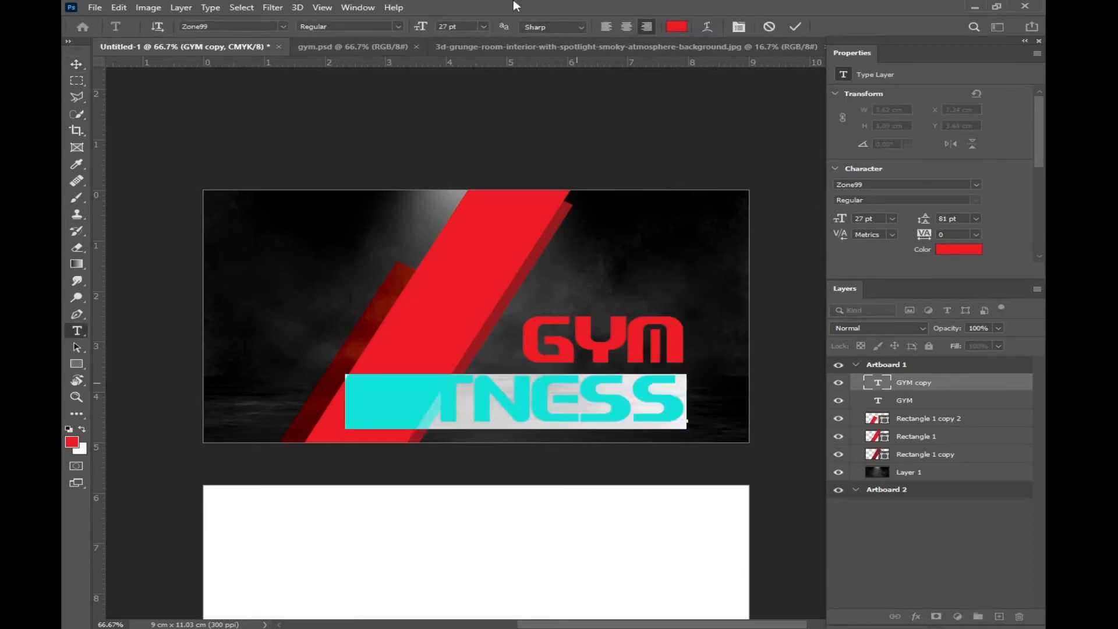
left_click_drag(419, 27, 405, 29)
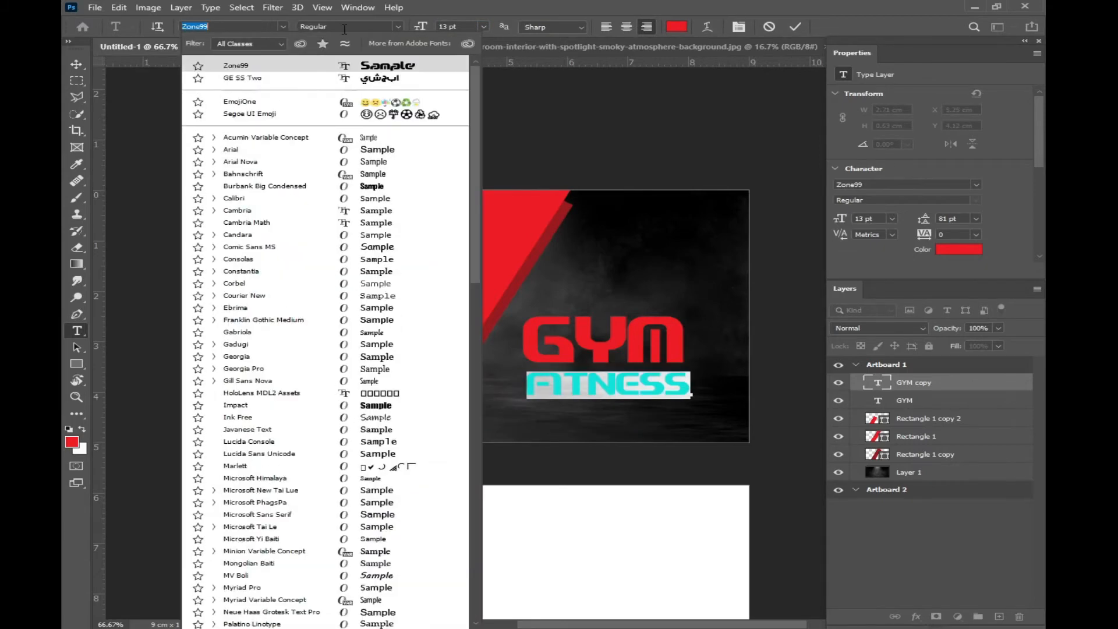
Step: Change the FITNESS text below GYM to the Arial font in the Bold style
key("Down")
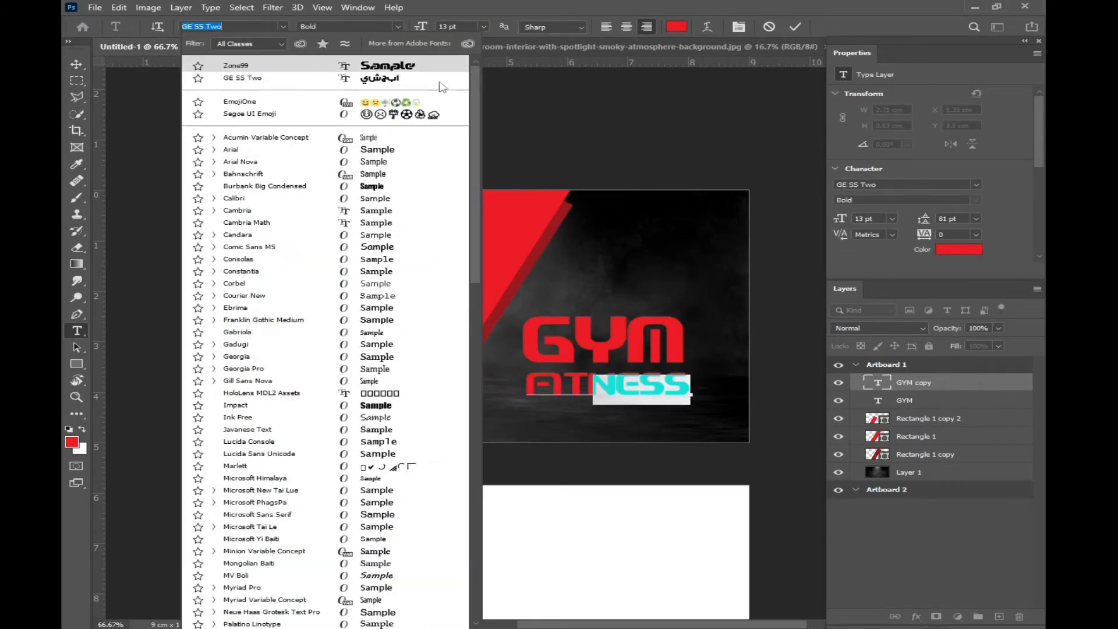
scroll(473, 94, "down", 1)
type("ARIAL")
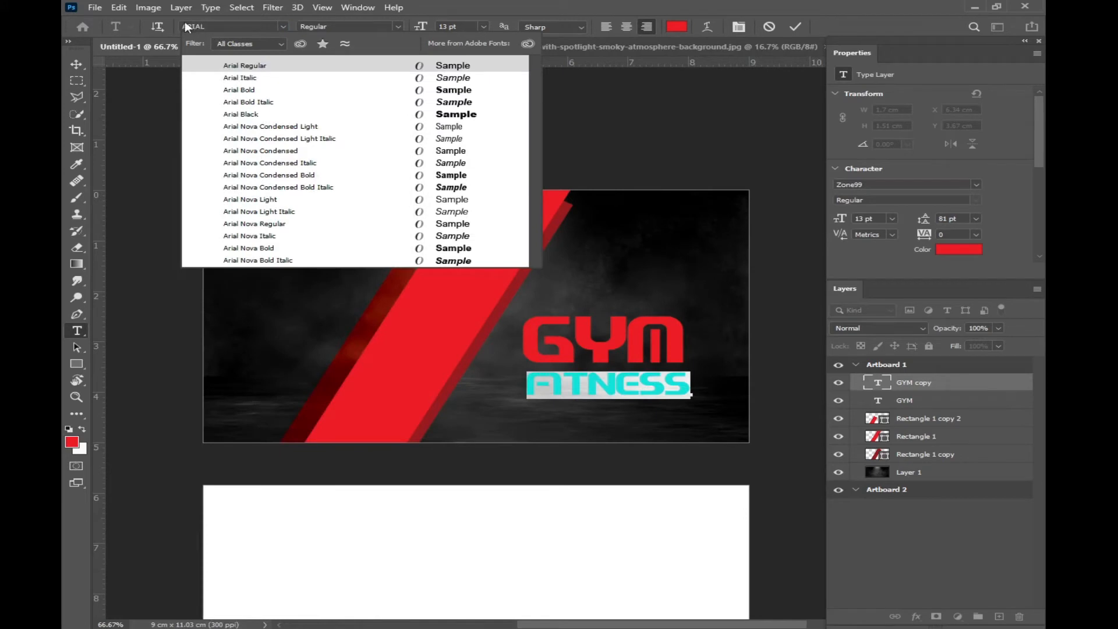
left_click(249, 68)
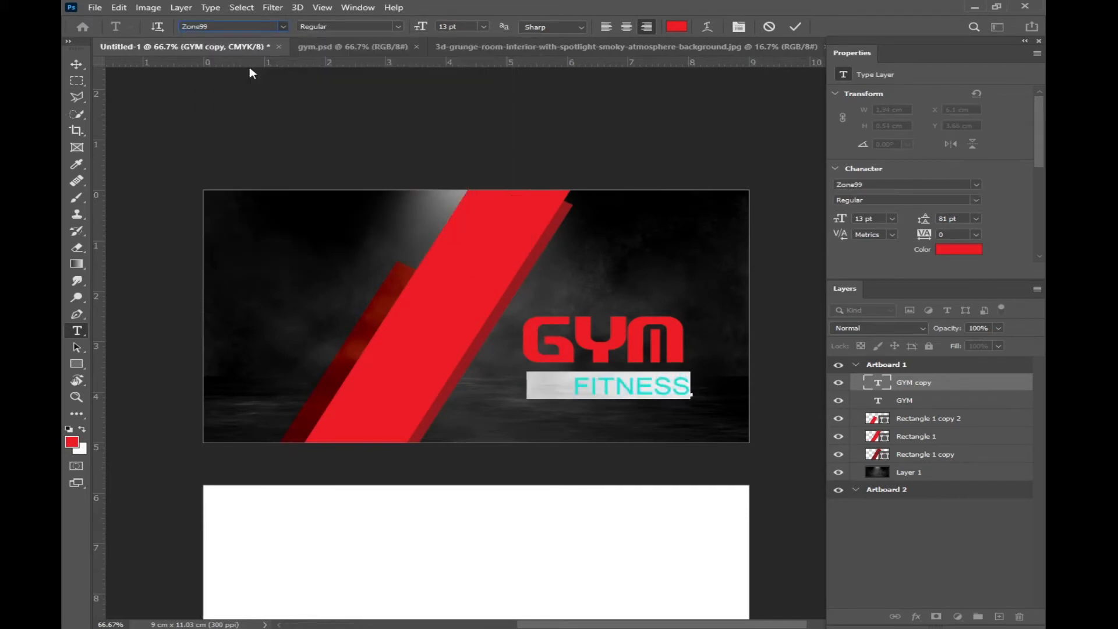
left_click(398, 27)
left_click(343, 60)
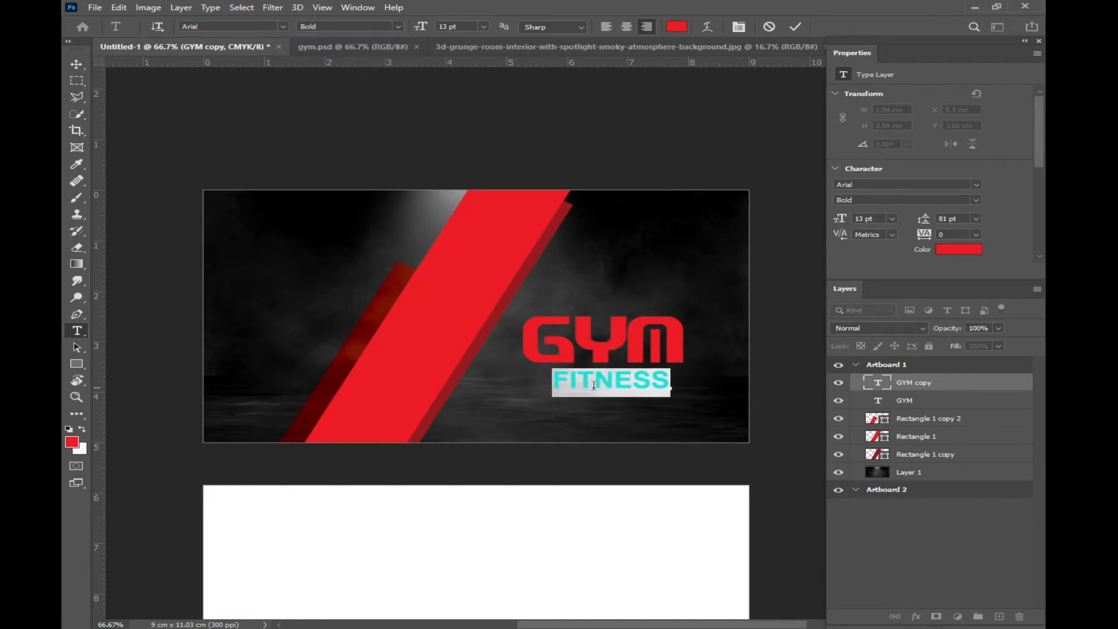
Step: Set the tracking of the FITNESS text to 260 and shift it to line up beneath GYM
left_click(740, 27)
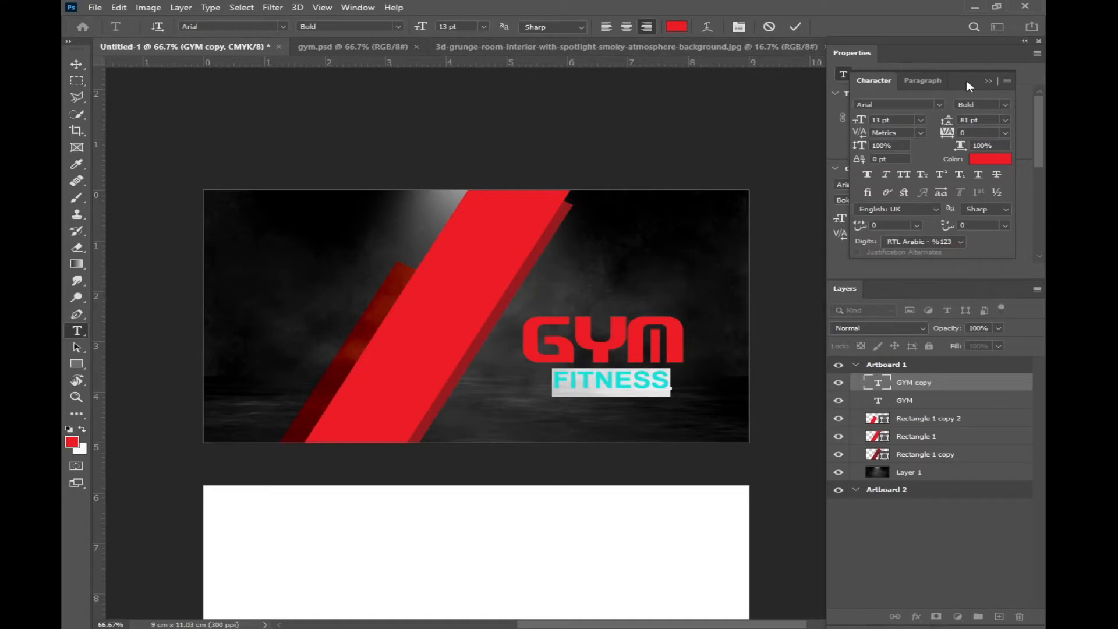
left_click_drag(967, 83, 948, 104)
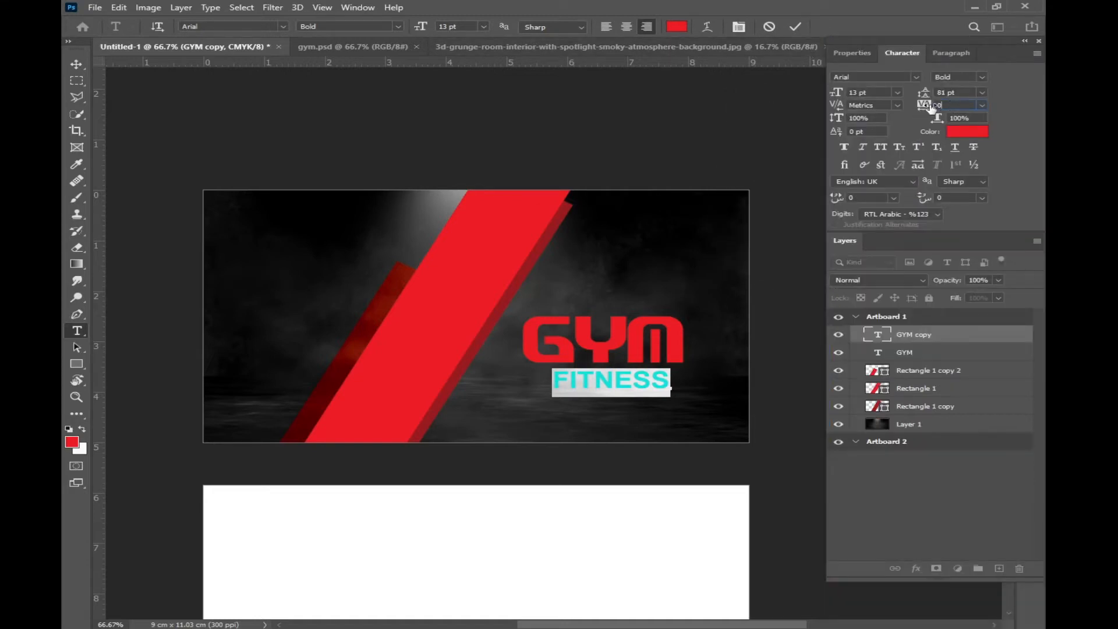
type("140")
key("Return")
scroll(949, 105, "up", 5)
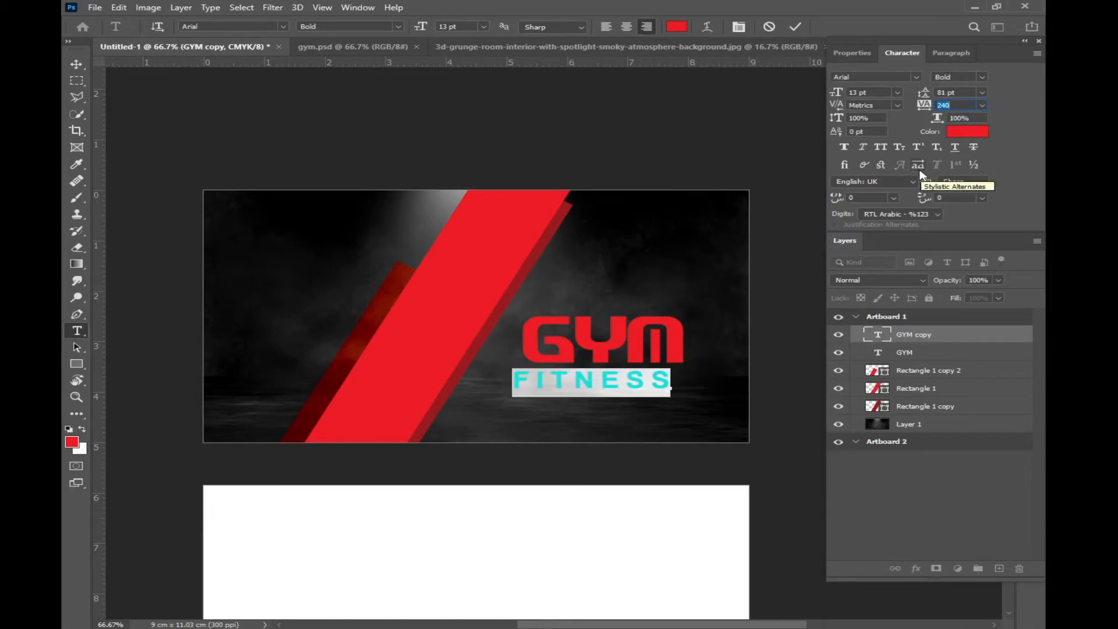
key("Up")
left_click_drag(585, 325, 601, 328)
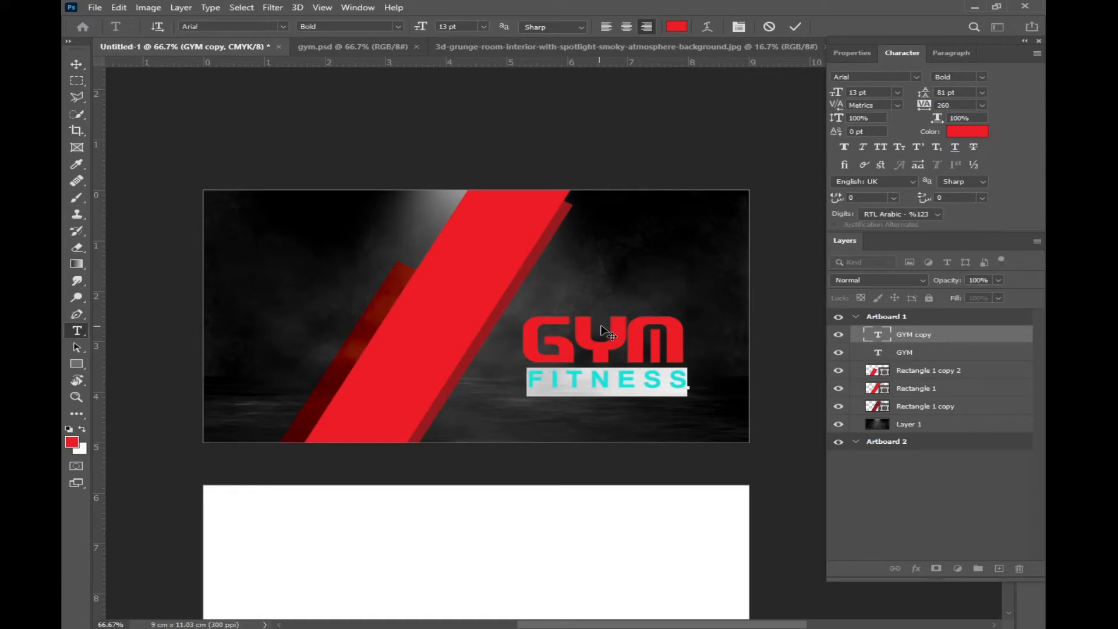
Step: Colour the FITNESS text white (ffffff, CMYK 0, 0, 0, 0)
left_click(73, 443)
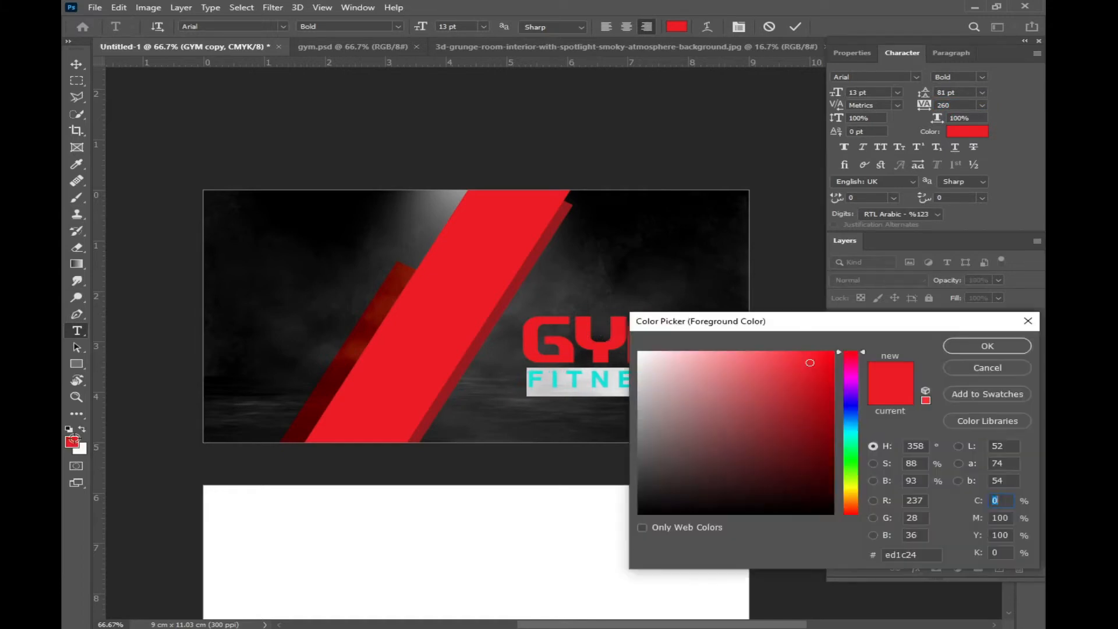
left_click(644, 352)
left_click_drag(644, 352, 639, 351)
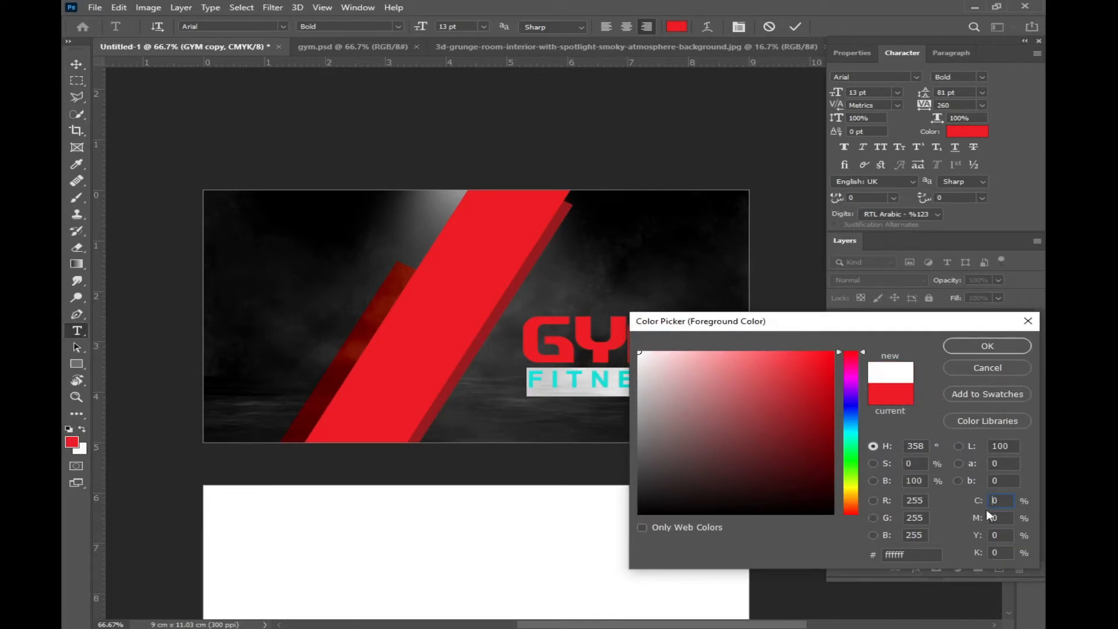
key("Tab")
key("Tab")
key("Tab")
left_click_drag(926, 557, 872, 558)
left_click(973, 348)
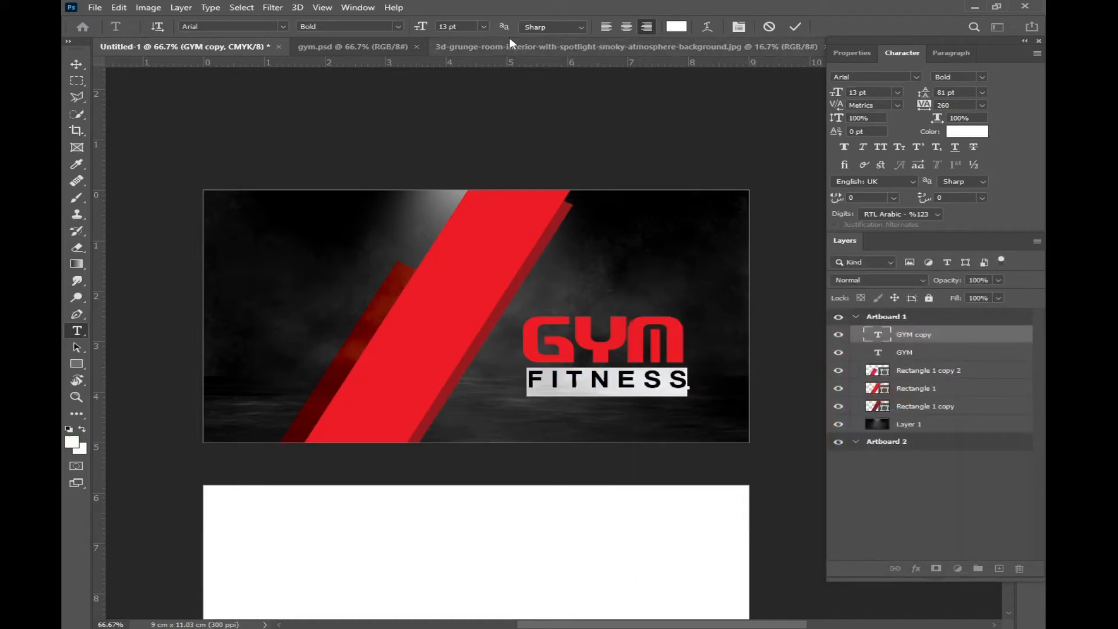
Step: Reduce the FITNESS text to 11 pt, centre it beneath GYM and finish the text
key("Down")
key("Down")
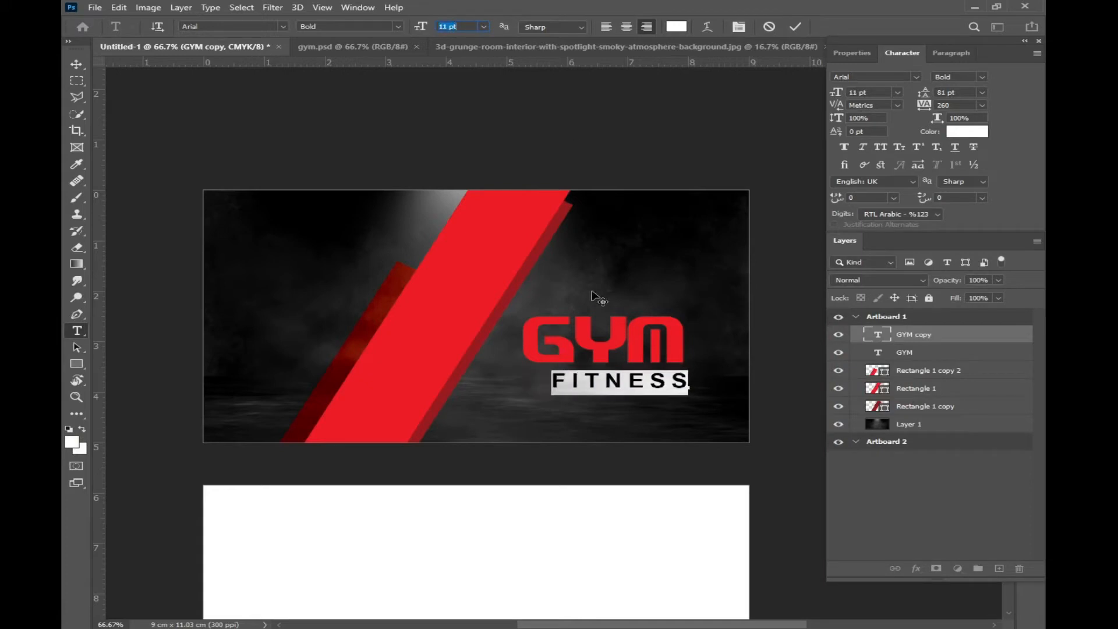
left_click_drag(707, 341, 694, 341)
left_click(77, 64)
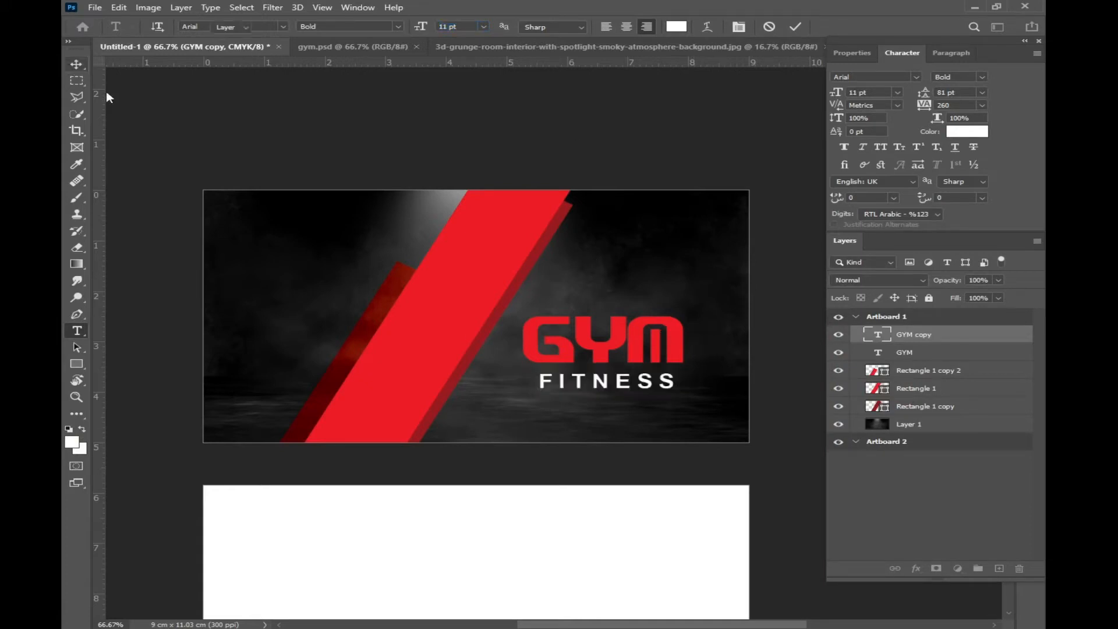
Step: Select the GYM and FITNESS texts together and move them slightly up and to the right, checking against the margin guides
left_click(921, 355, "shift")
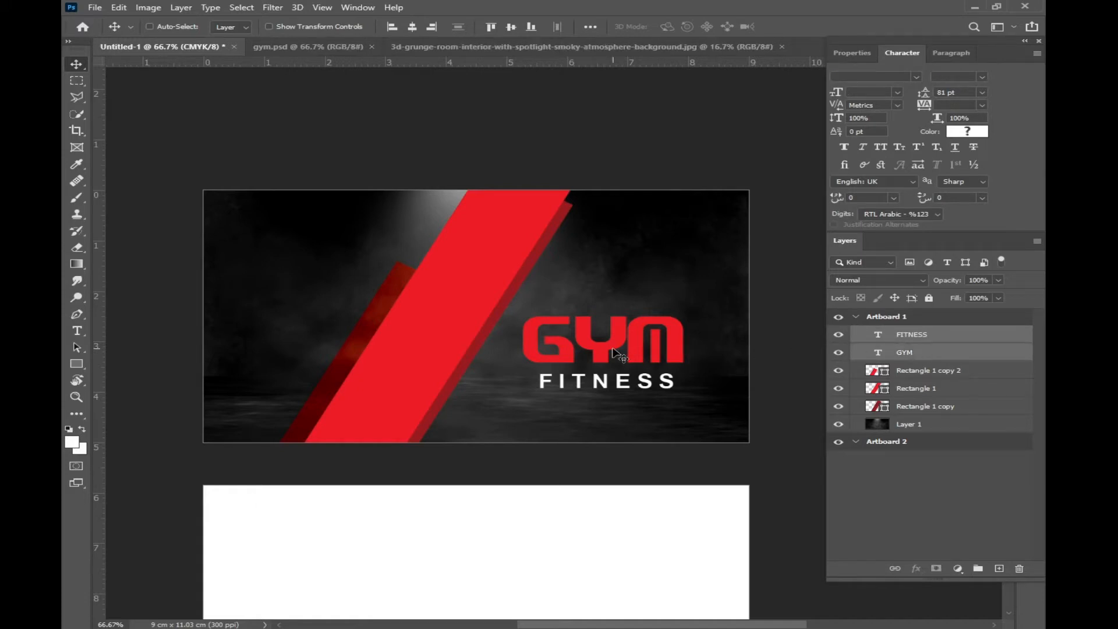
left_click_drag(616, 342, 651, 336)
key("ctrl+h")
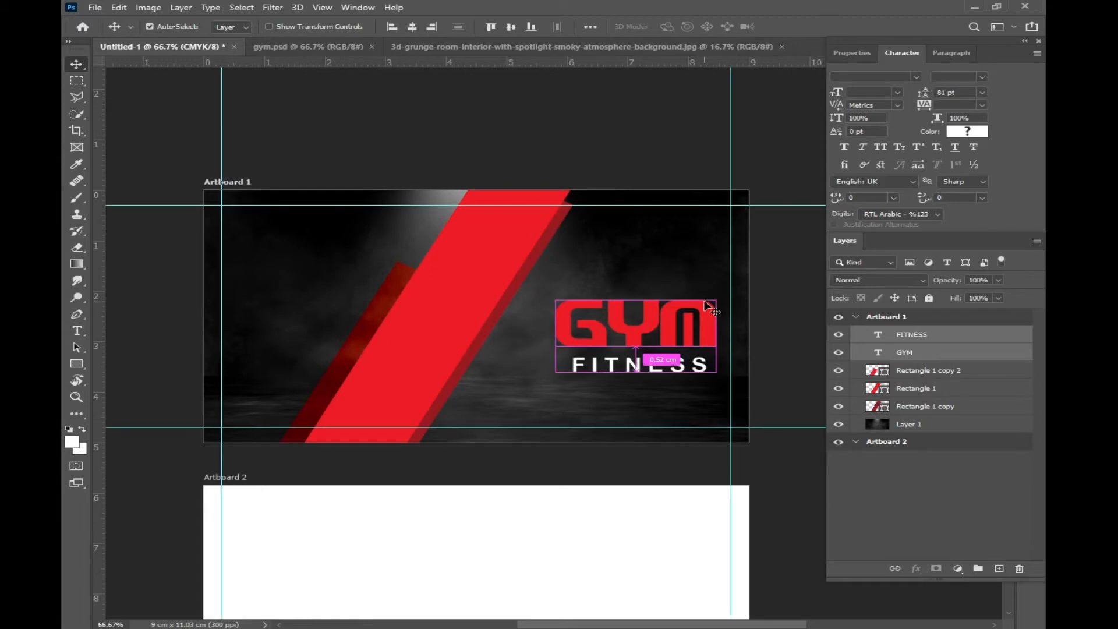
left_click_drag(717, 316, 717, 384)
key("ctrl+h")
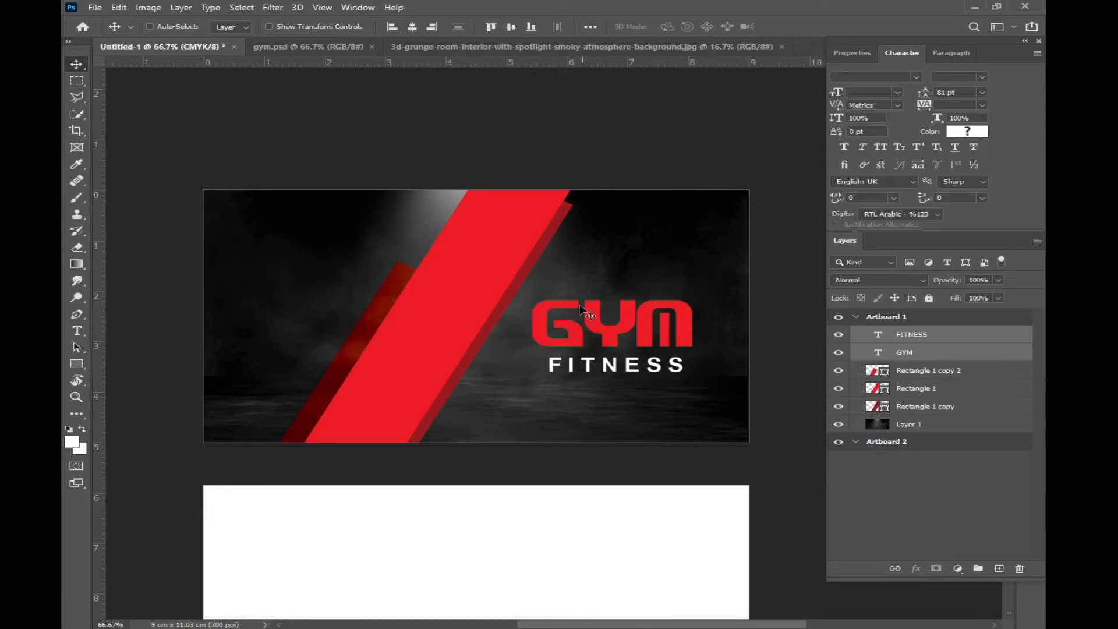
Step: Duplicate the FITNESS text above GYM, change the copy to TURN, reduce it to 7 pt and place it beside the stripe's upper end
scroll(275, 132, "down", 2)
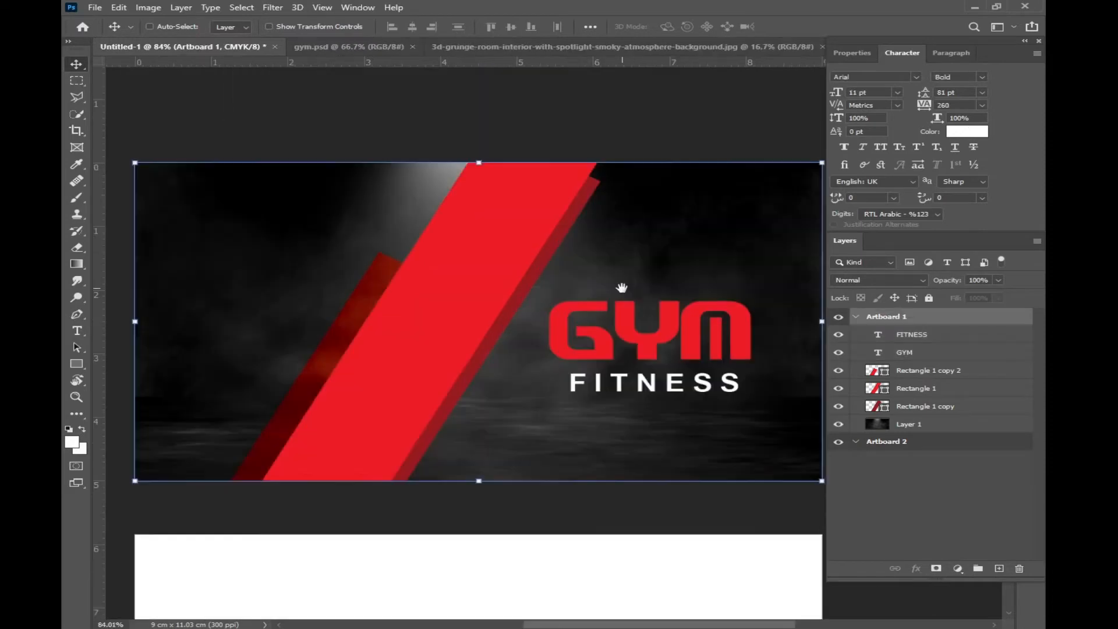
left_click_drag(621, 287, 611, 288)
right_click(704, 381)
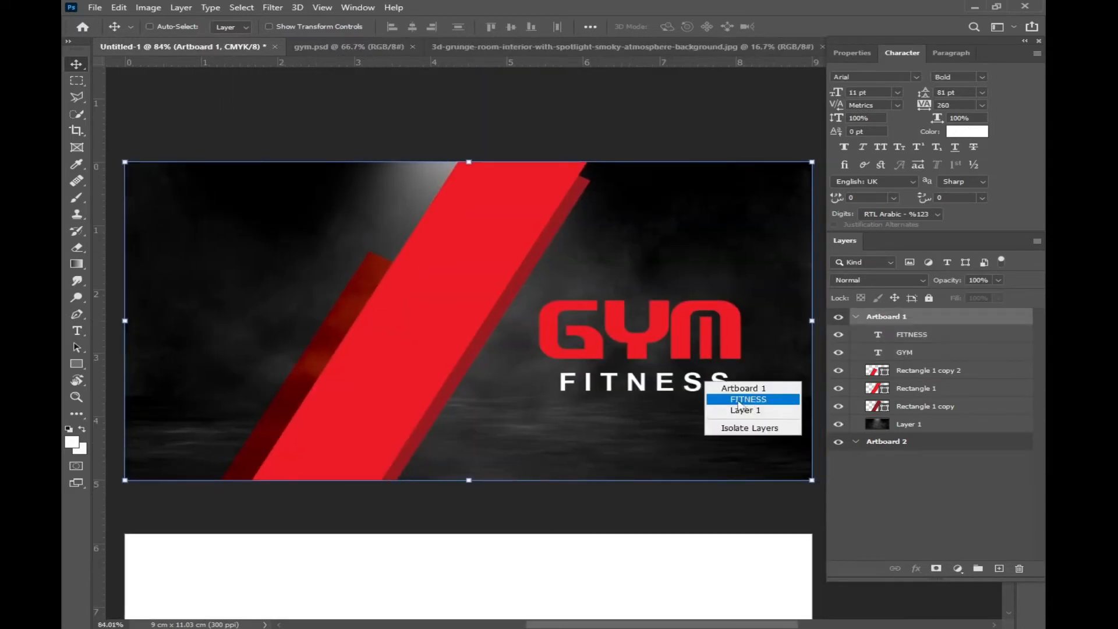
left_click(748, 399)
left_click_drag(641, 402, 674, 236)
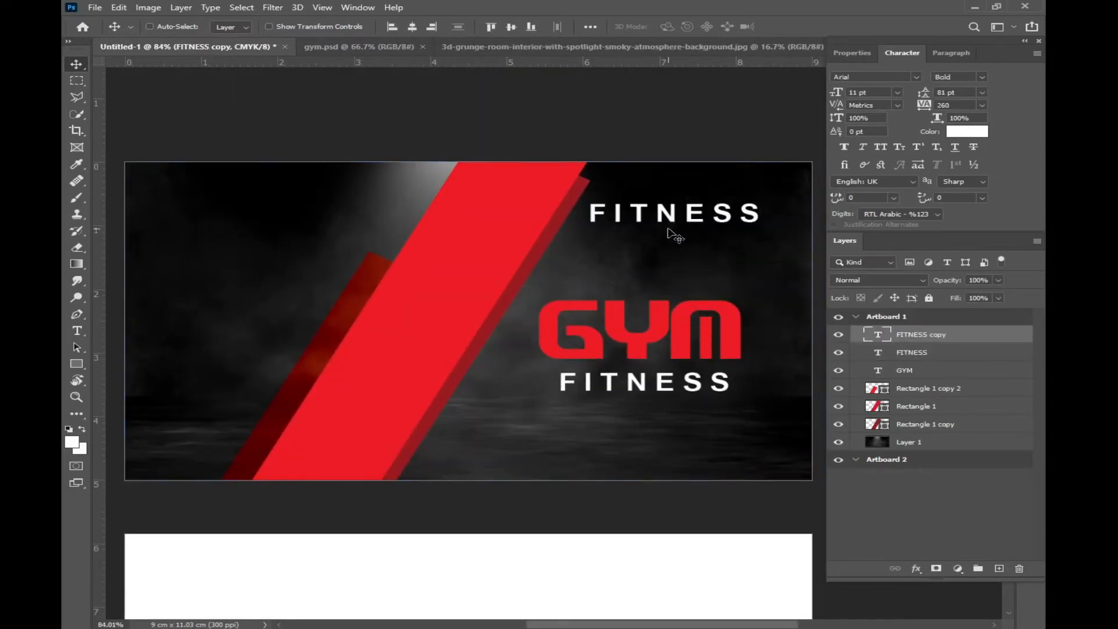
double_click(680, 215)
type("TURN")
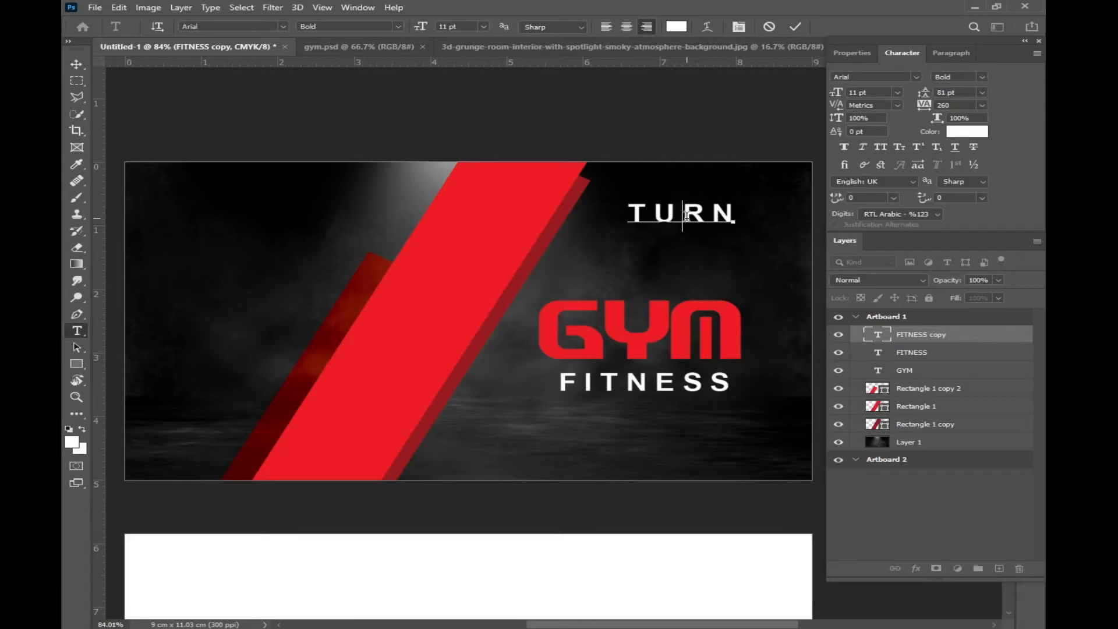
key("ctrl+a")
Step: Duplicate TURN diagonally below itself, change the copy to FAT and give it a yellow Color Overlay
left_click_drag(635, 201, 622, 222)
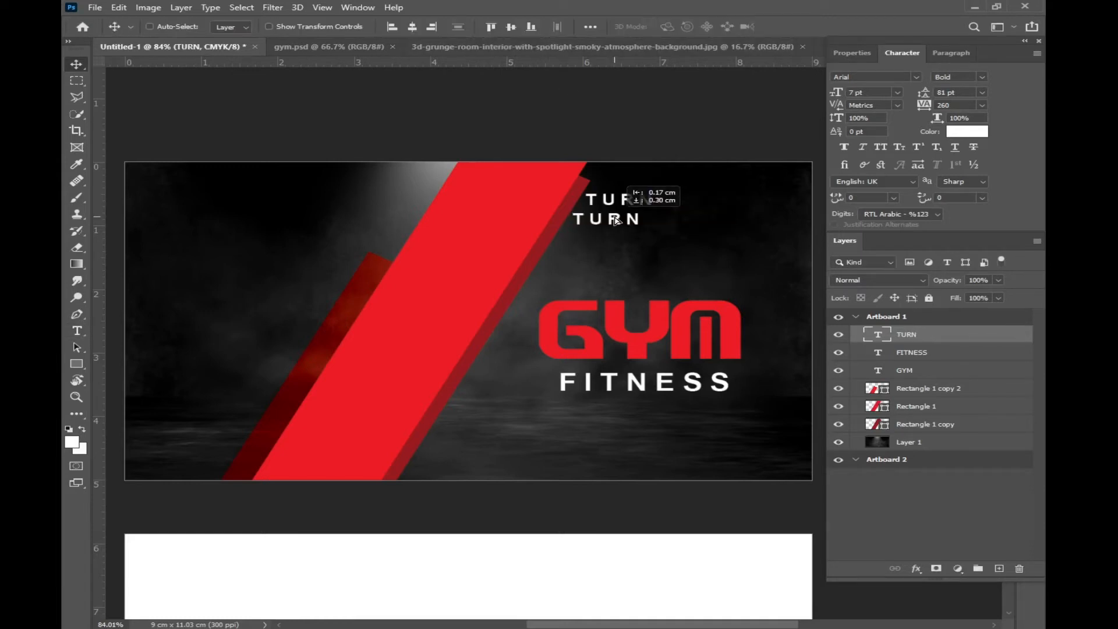
double_click(613, 218)
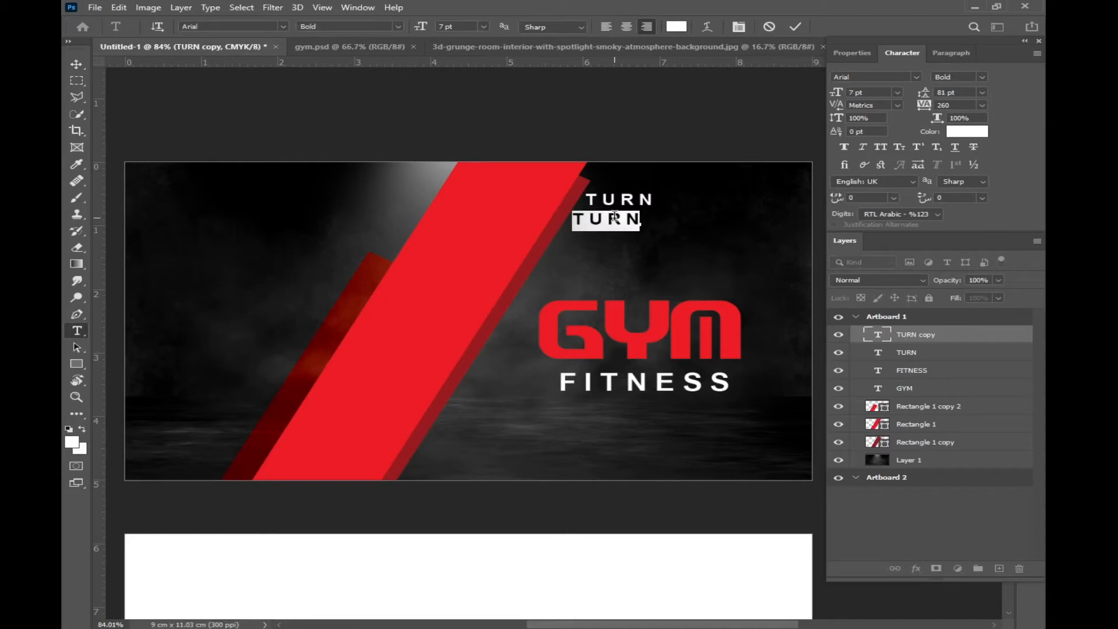
type("FAT")
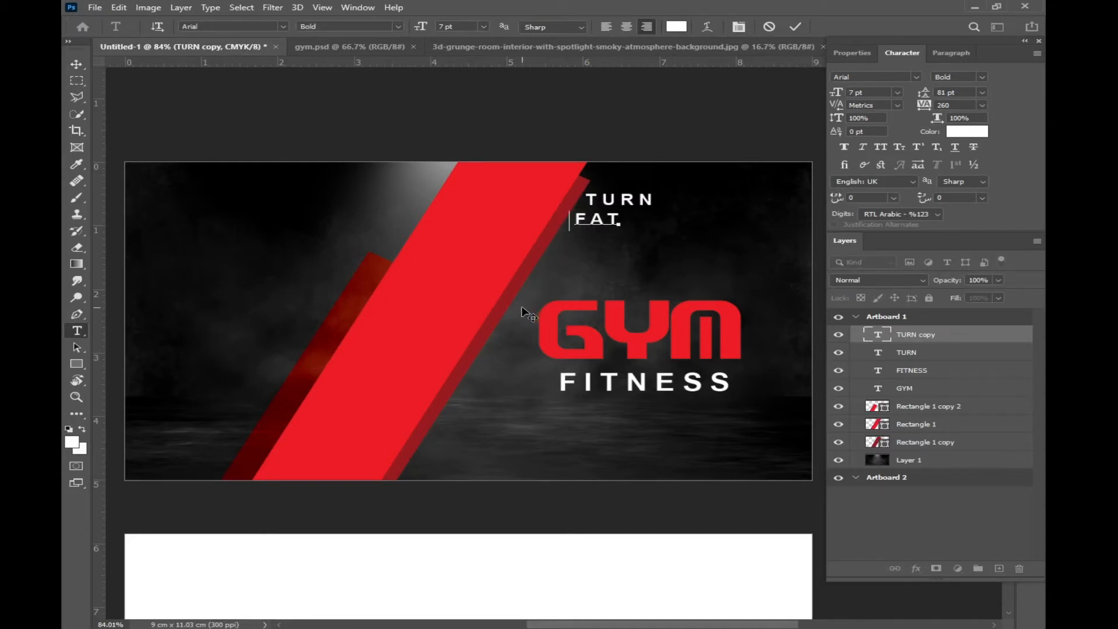
left_click(76, 64)
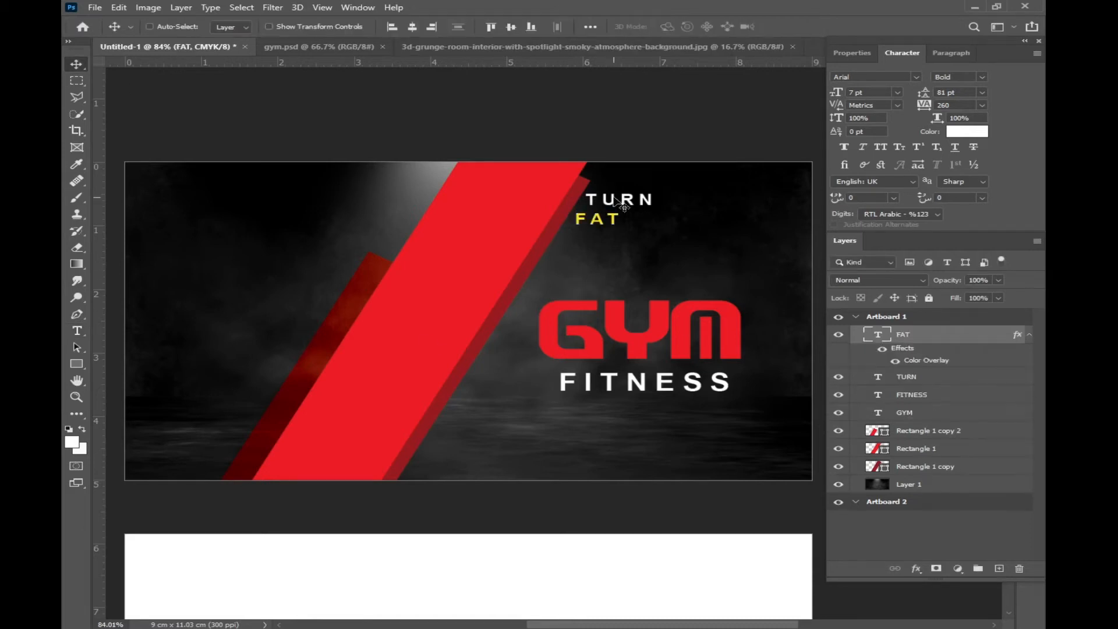
Step: Continue the slogan along the stripe's edge with a copy of TURN reading INTO and a copy of yellow FAT reading FIT
left_click(955, 377)
left_click_drag(648, 219, 621, 256)
key("ctrl+z")
key("ctrl")
left_click_drag(627, 203, 594, 251)
key("ctrl+z")
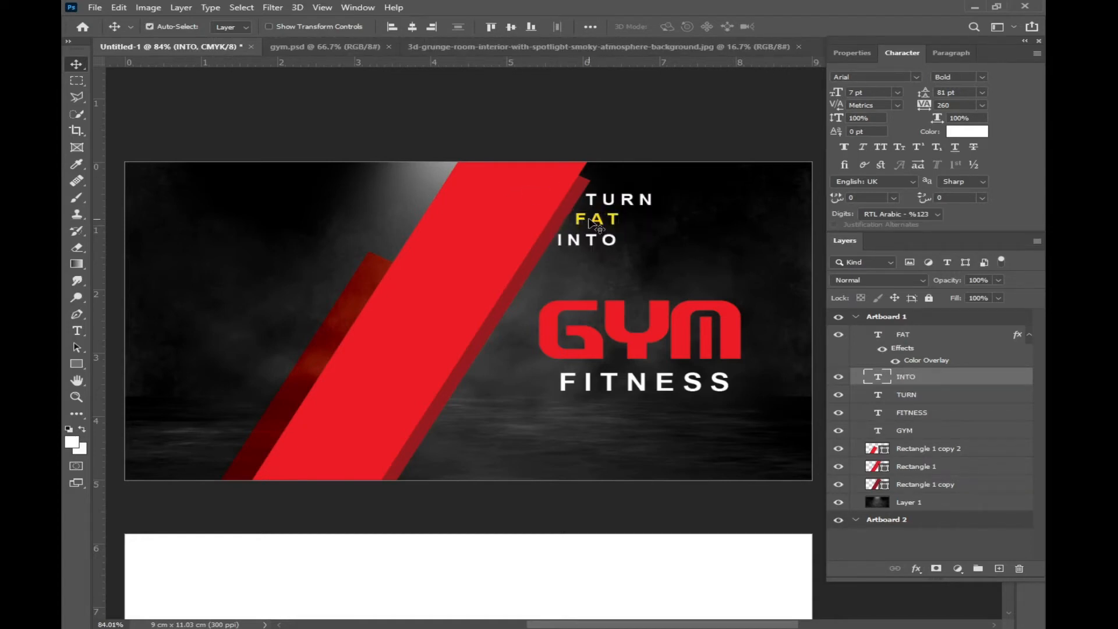
left_click(589, 220, "ctrl")
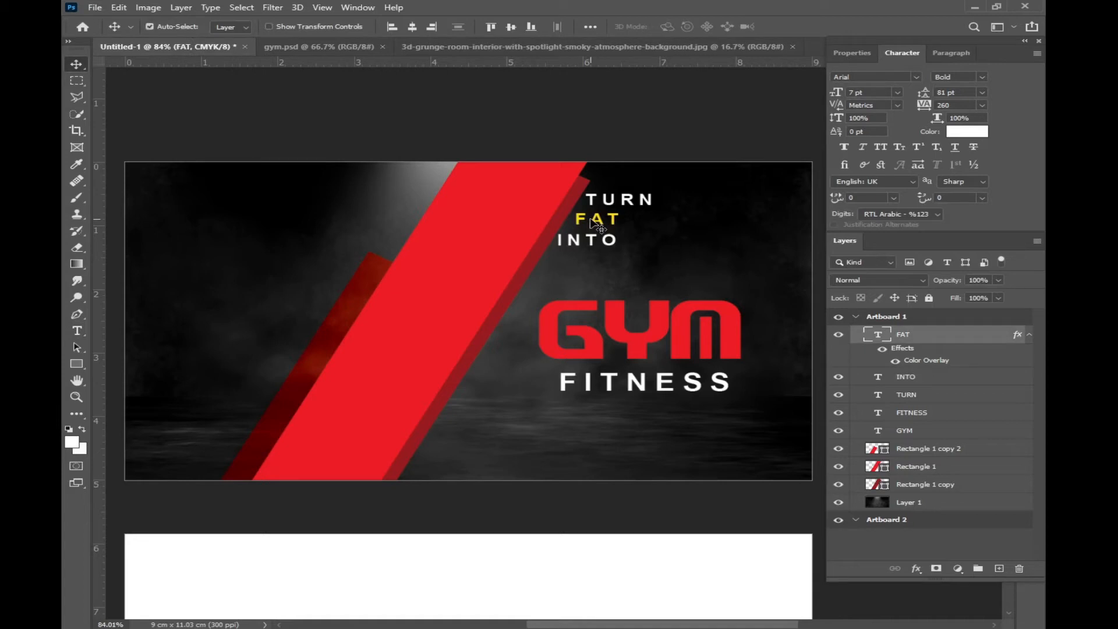
left_click_drag(601, 224, 570, 272)
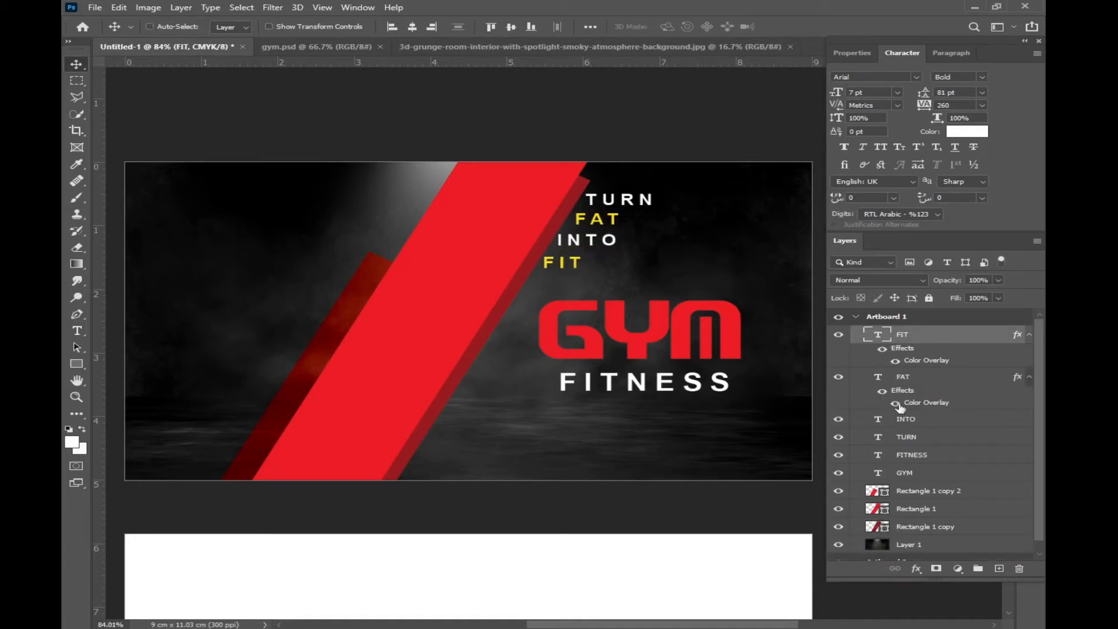
Step: Select the TURN, FAT, INTO and FIT text layers and distribute them evenly in the vertical direction
left_click(918, 438, "shift")
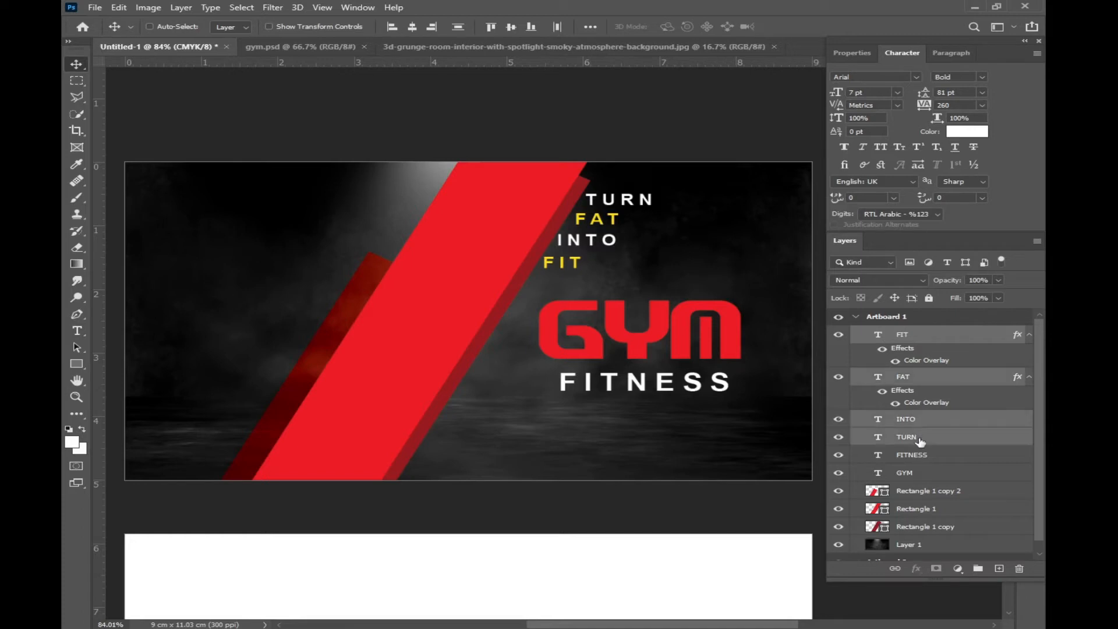
left_click(917, 339)
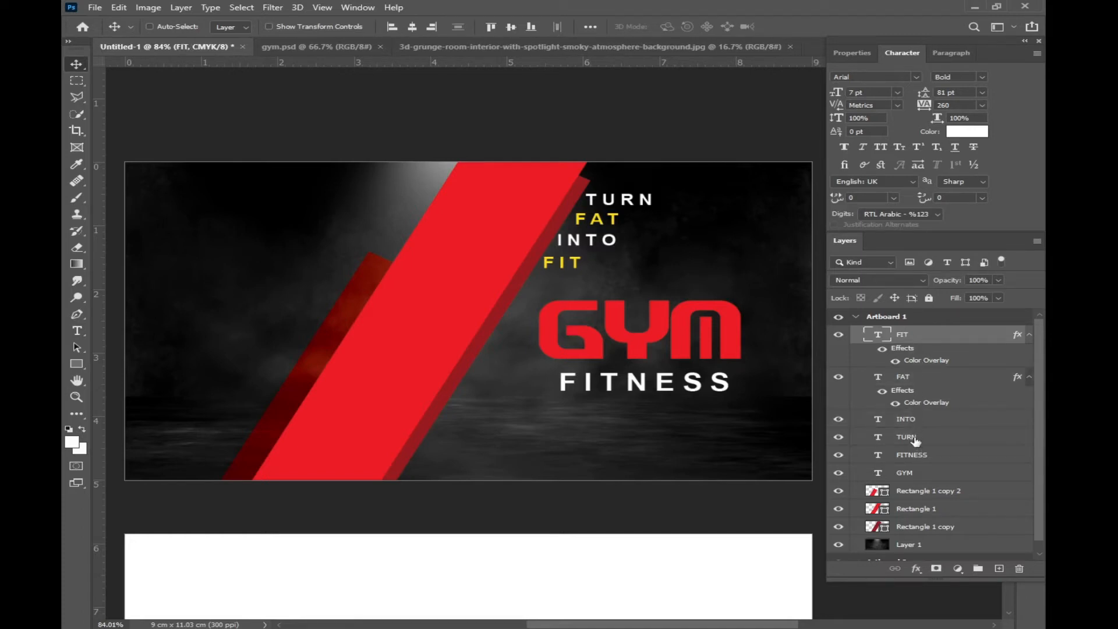
left_click(917, 438, "shift")
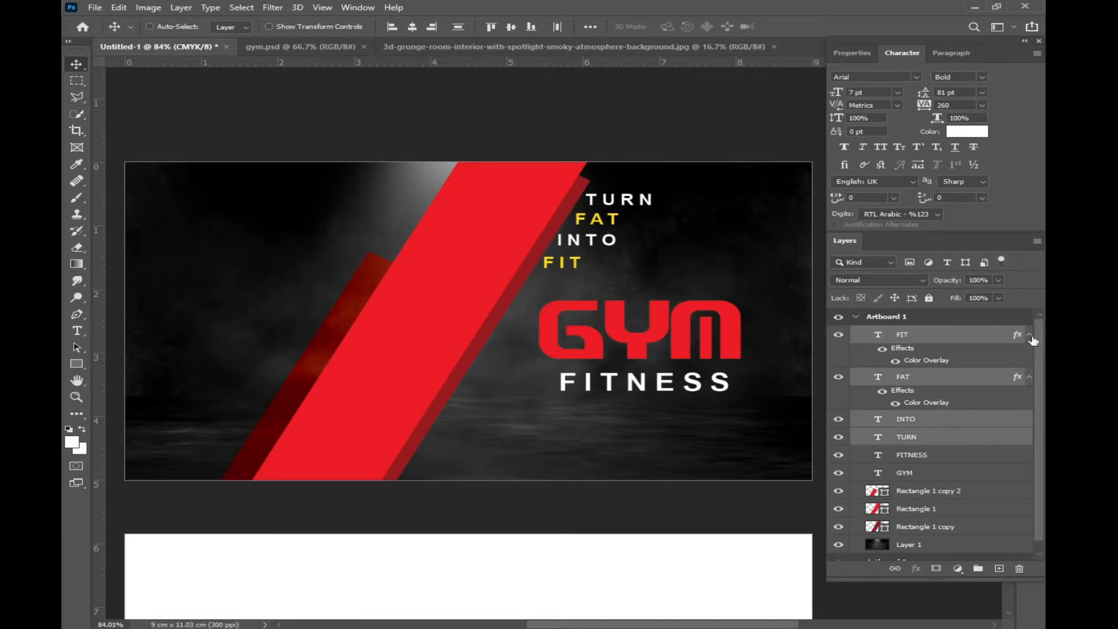
left_click(459, 29)
Step: Duplicate the INTO text below FITNESS, change the copy to ADRESS:XXXXXXX and set it in Arial Regular
right_click(561, 256)
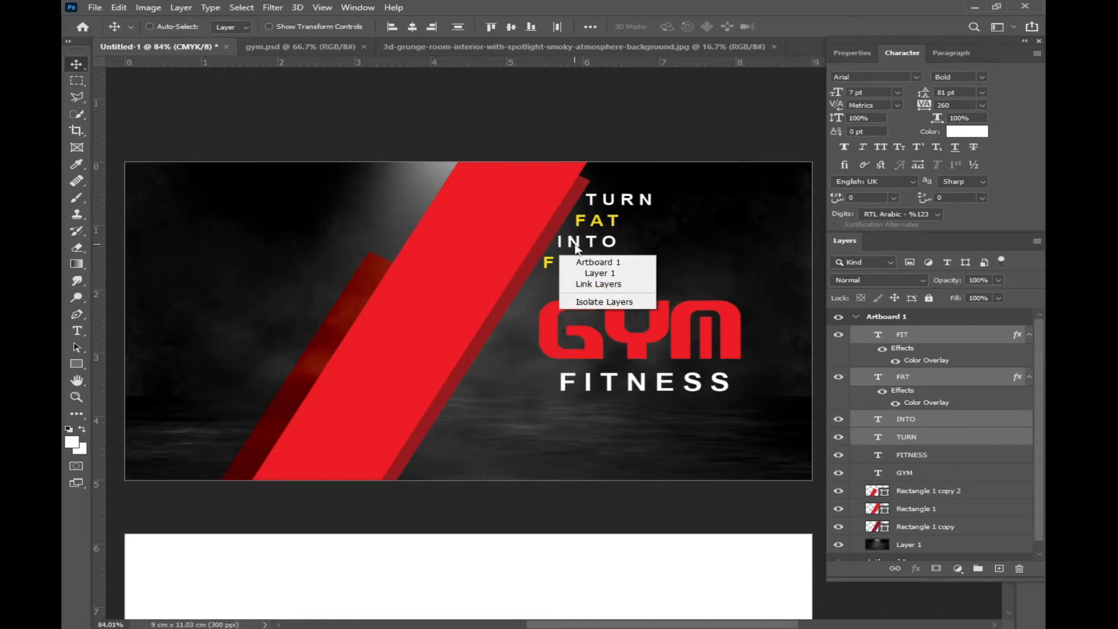
right_click(576, 245)
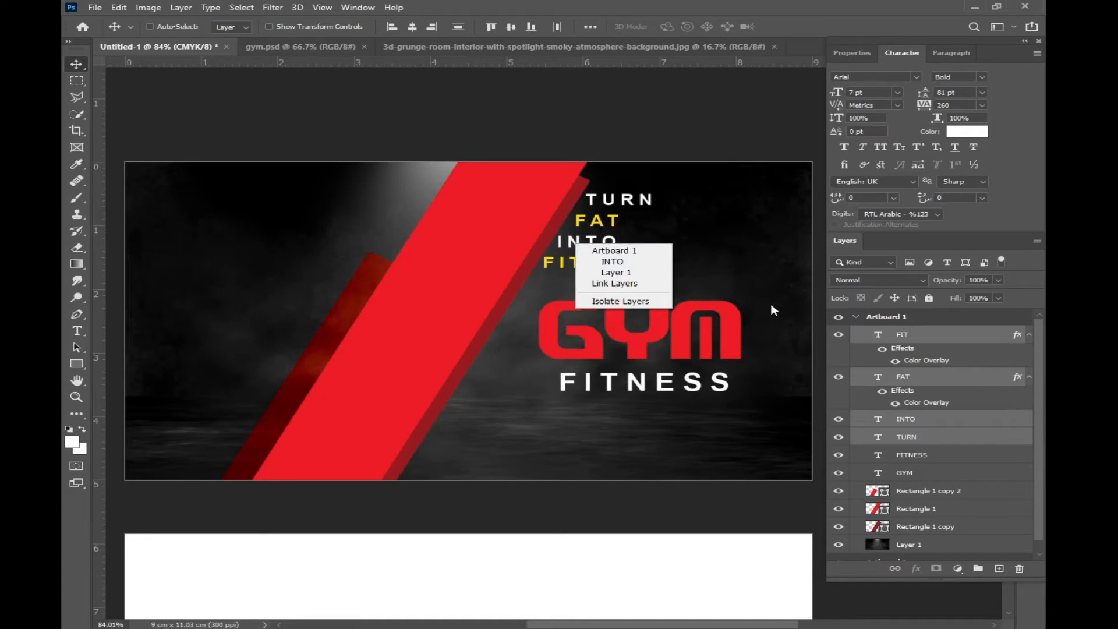
left_click(620, 264)
left_click_drag(597, 243, 496, 446)
double_click(495, 445)
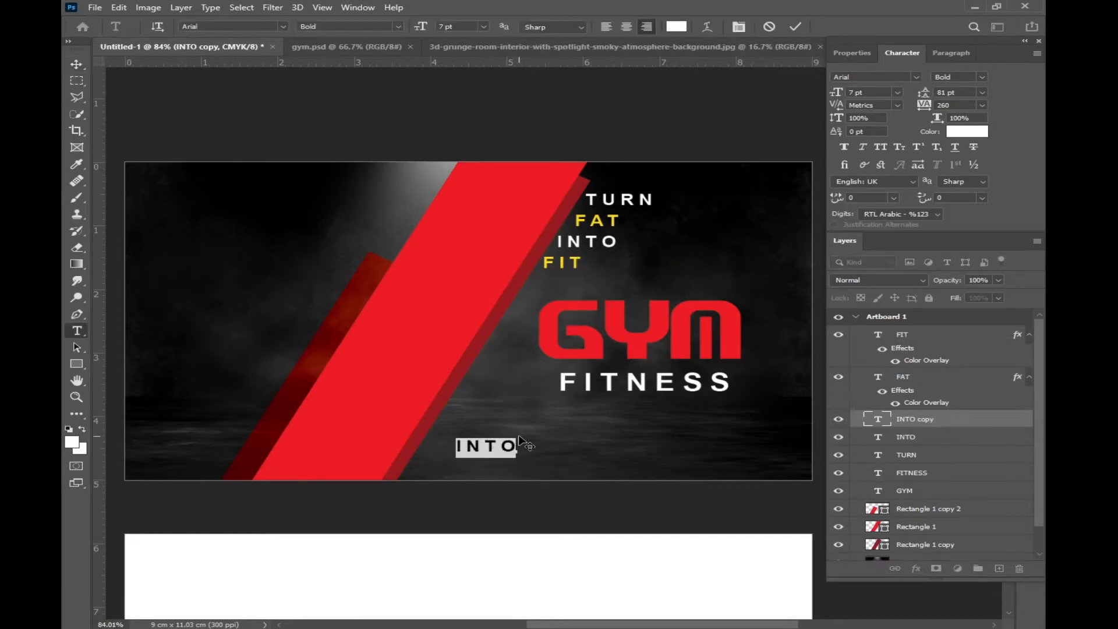
left_click(517, 446)
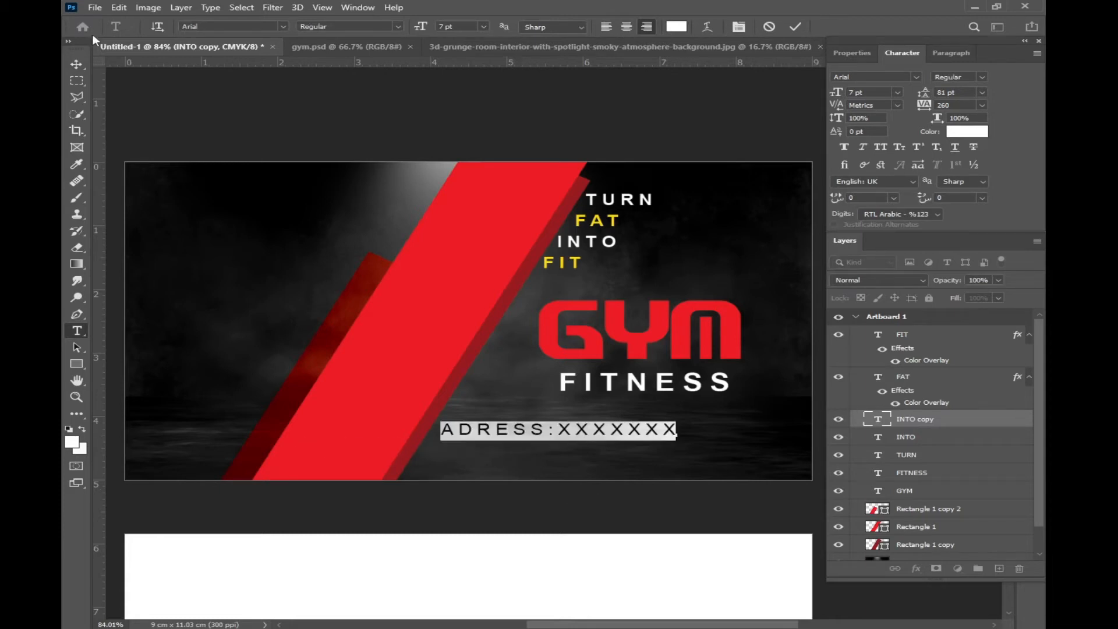
left_click(76, 65)
Step: Duplicate the ADRESS:XXXXXXX line directly below itself and change the copy's text to 002:XXXXXXX
left_click_drag(547, 430, 547, 452)
double_click(531, 449)
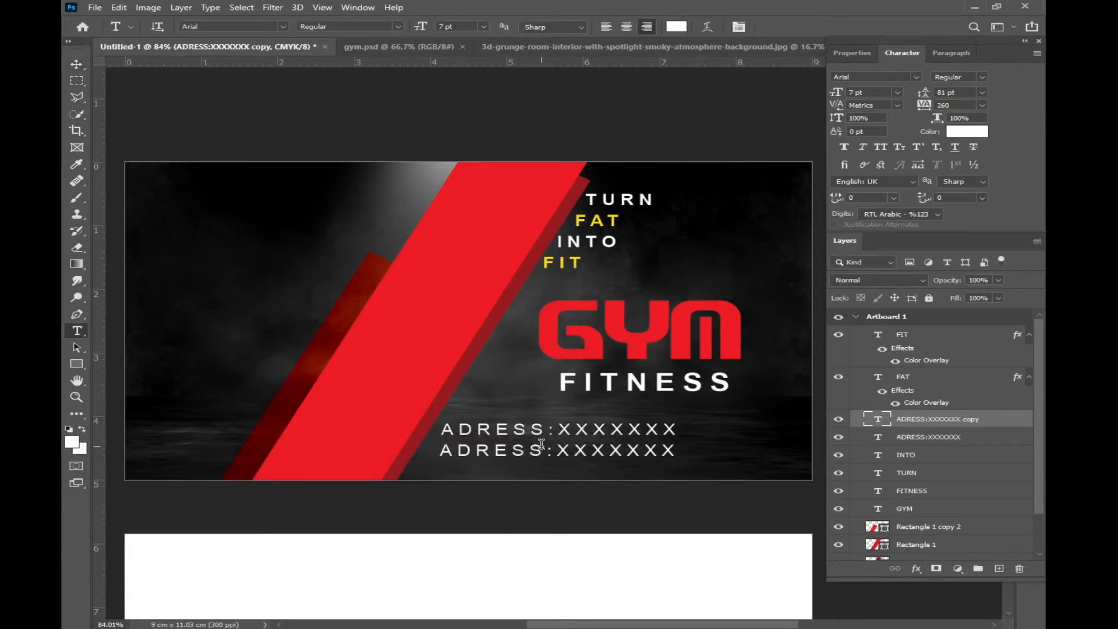
key("Left")
key("Left")
key("Left")
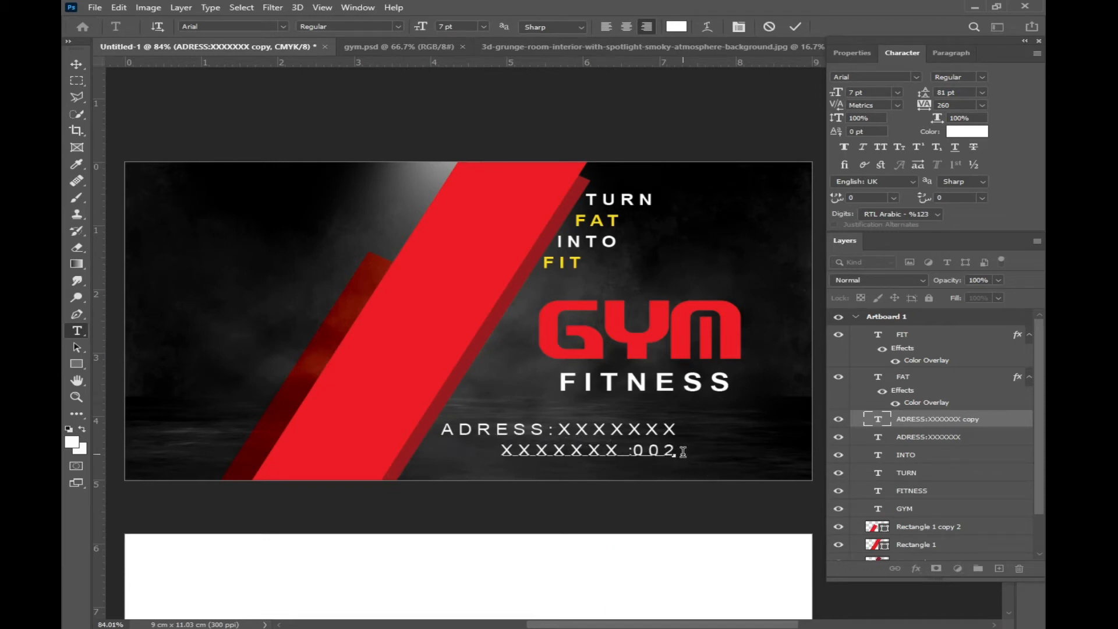
Step: Set the 002:XXXXXXX line to left-to-right paragraph direction and move it so it starts under the ADRESS line
double_click(645, 451)
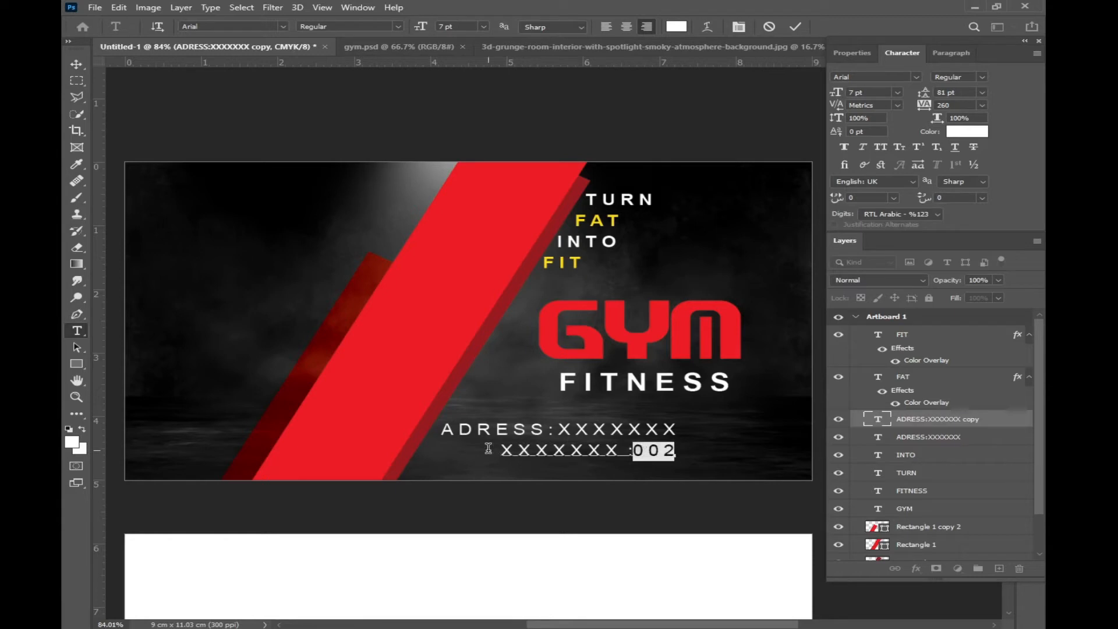
triple_click(529, 448)
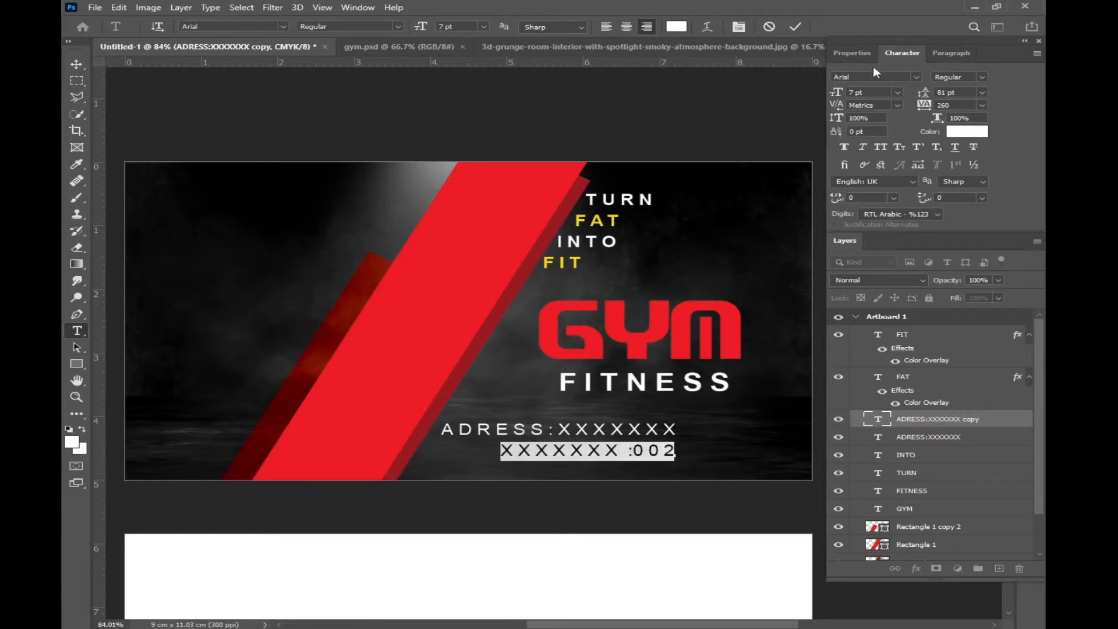
left_click(948, 56)
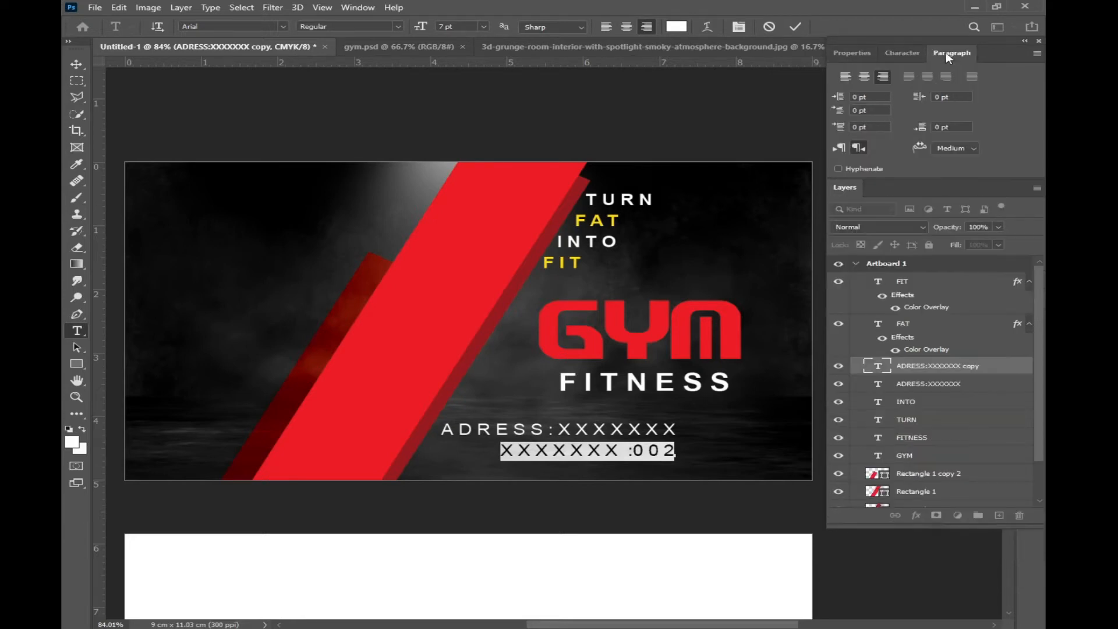
left_click(841, 147)
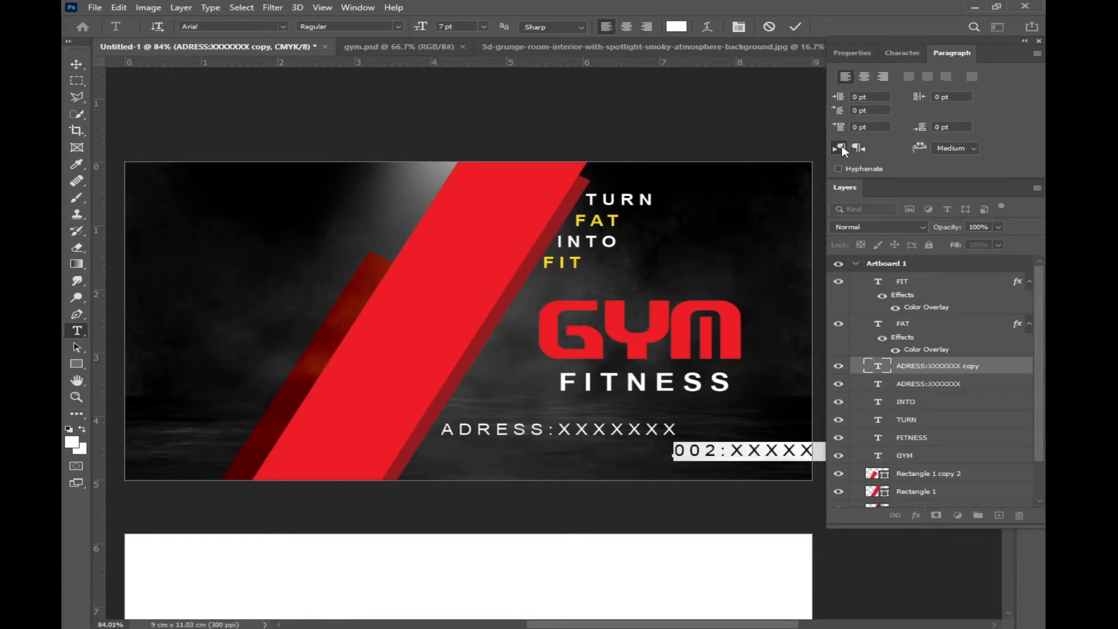
left_click(861, 148)
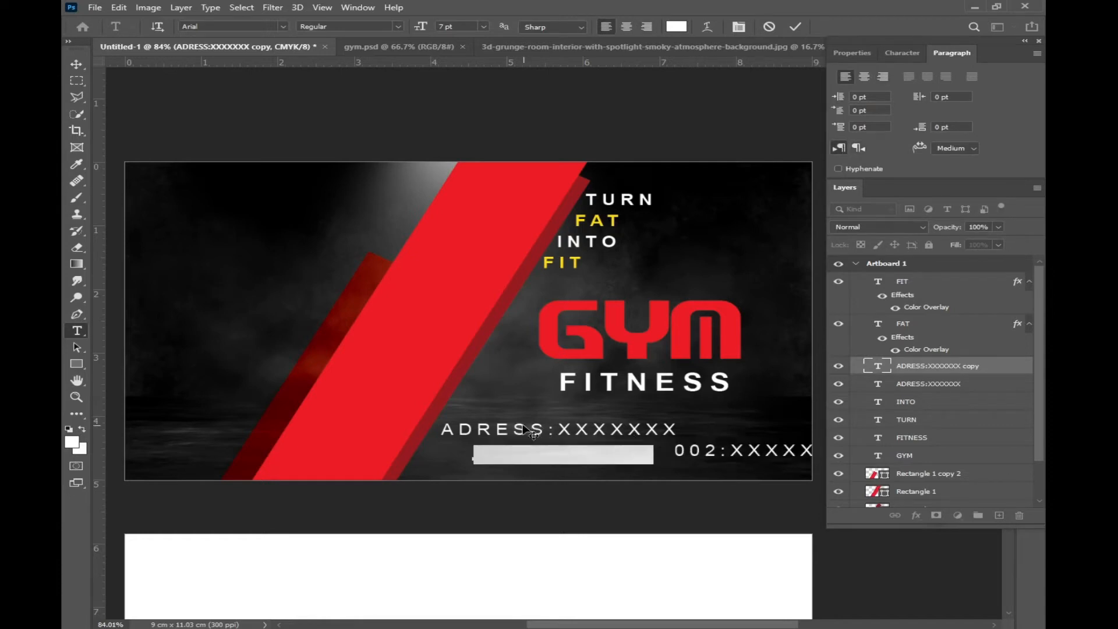
left_click(863, 147)
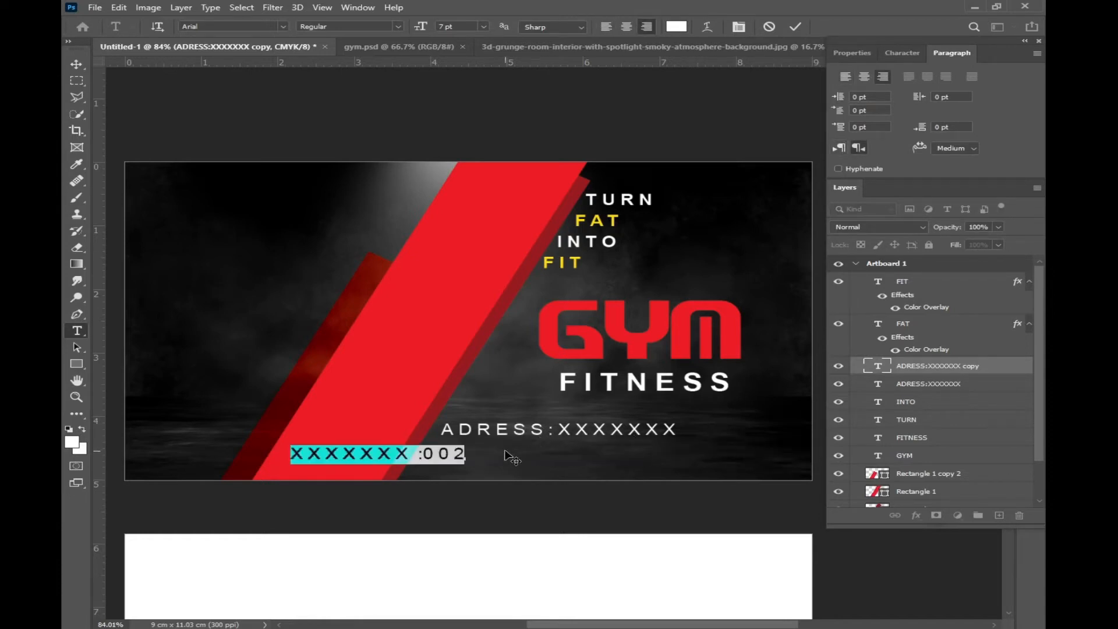
left_click(839, 148)
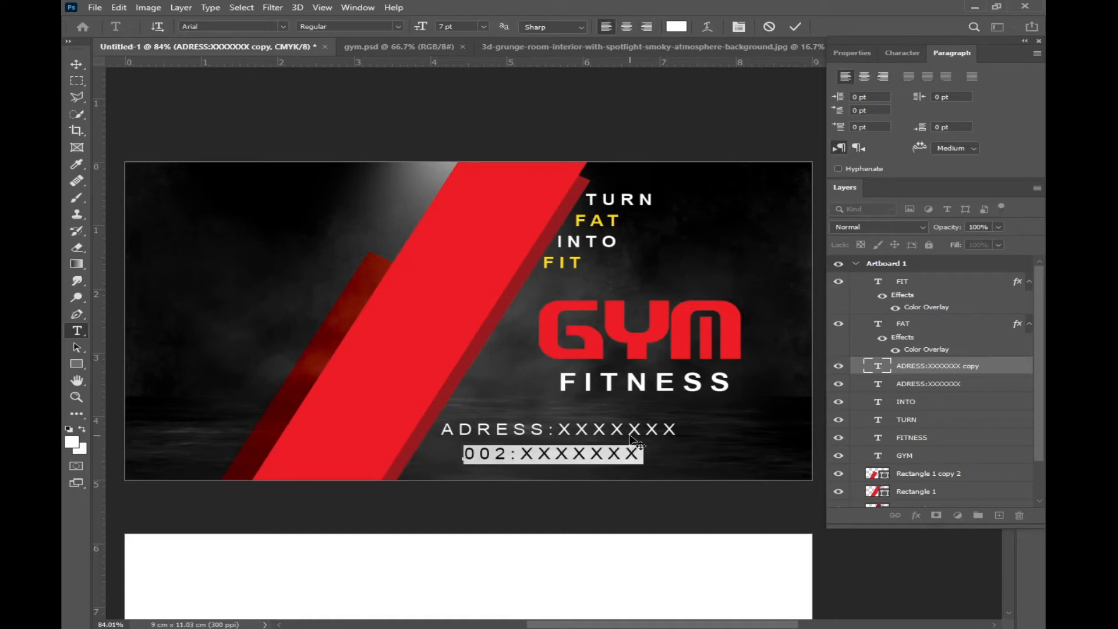
left_click_drag(667, 448, 659, 446)
key("ctrl+Return")
key("v")
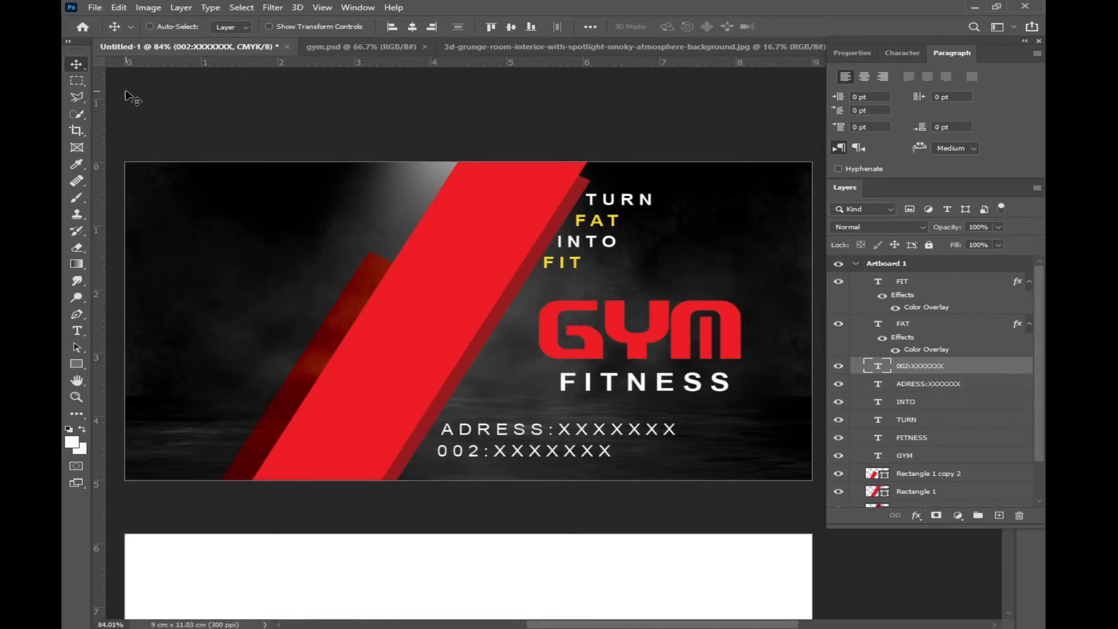
Step: Open the gym-fitness-logo-badge-vector image and make a contiguous Magic Wand selection in its blue disc
key("ctrl+o")
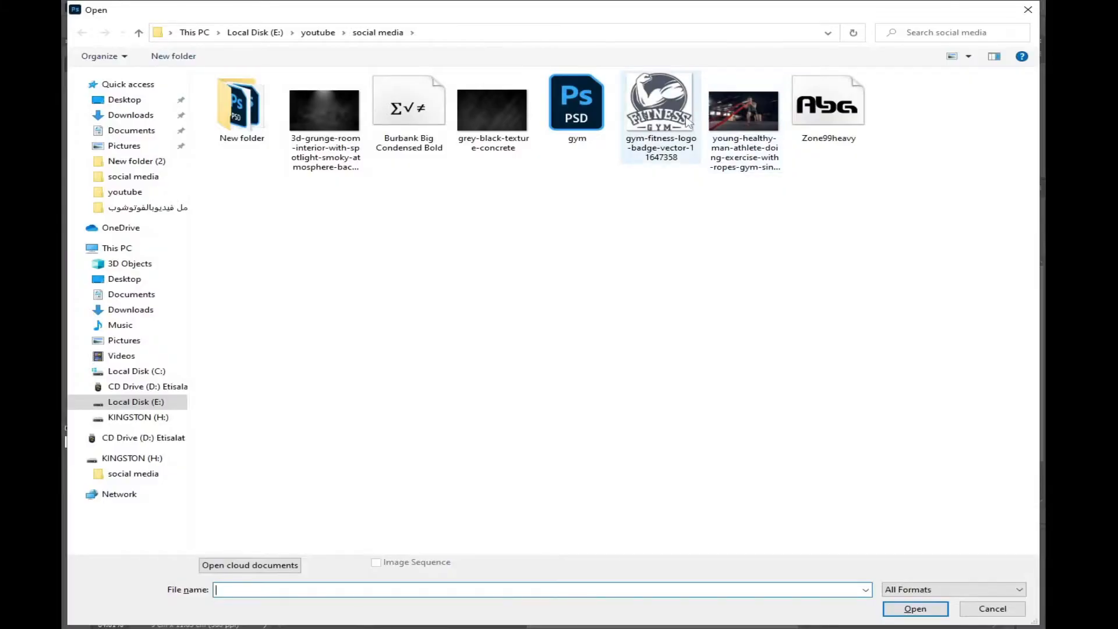
double_click(689, 120)
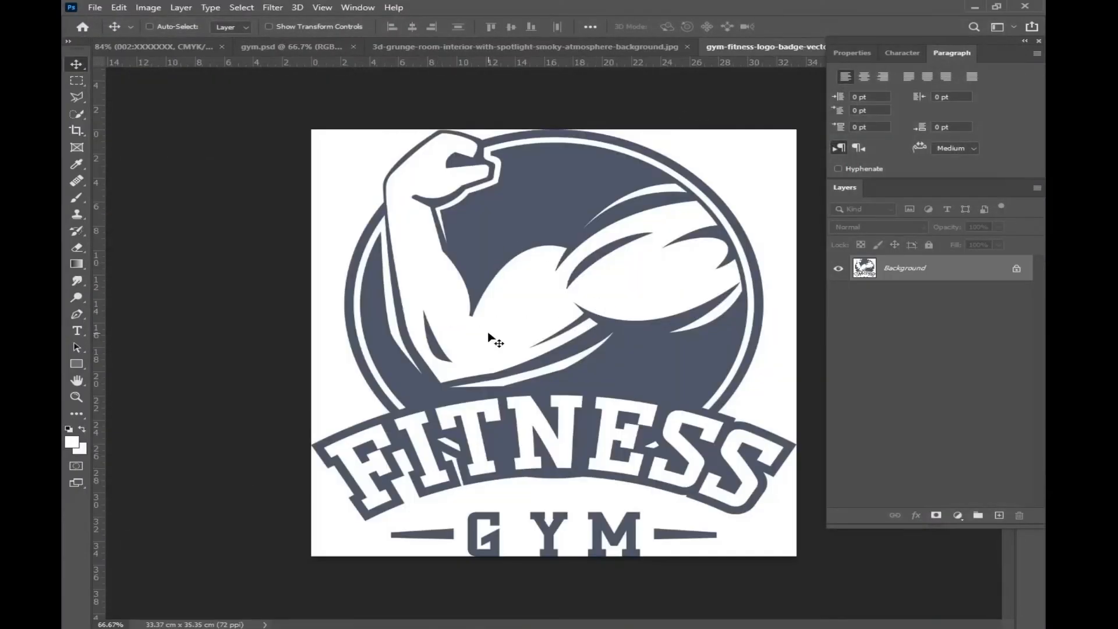
left_click(78, 117)
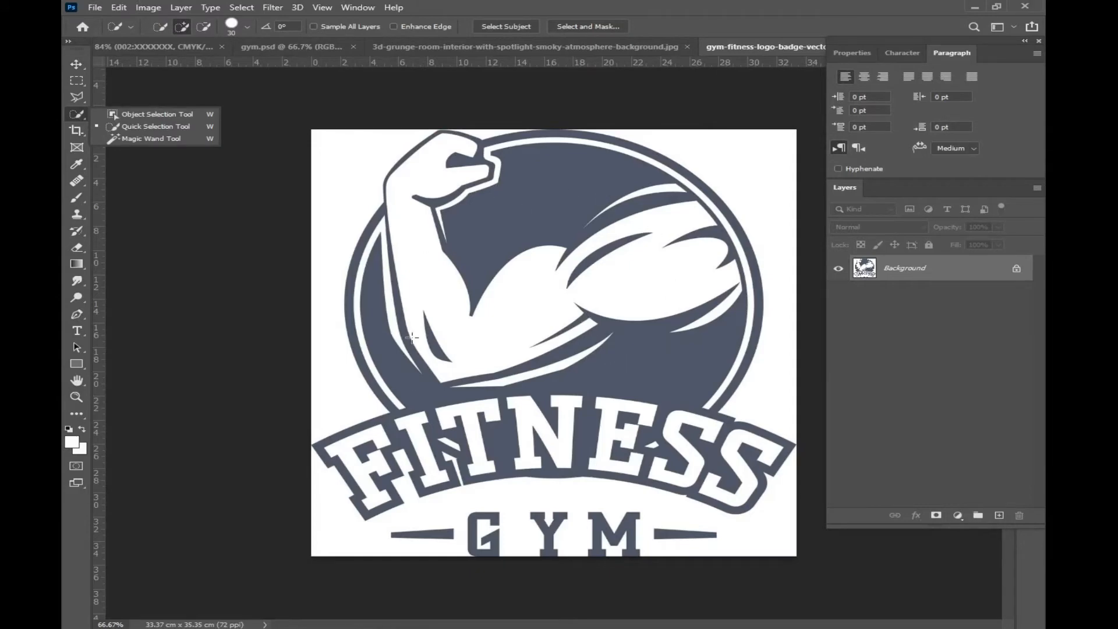
left_click(165, 140)
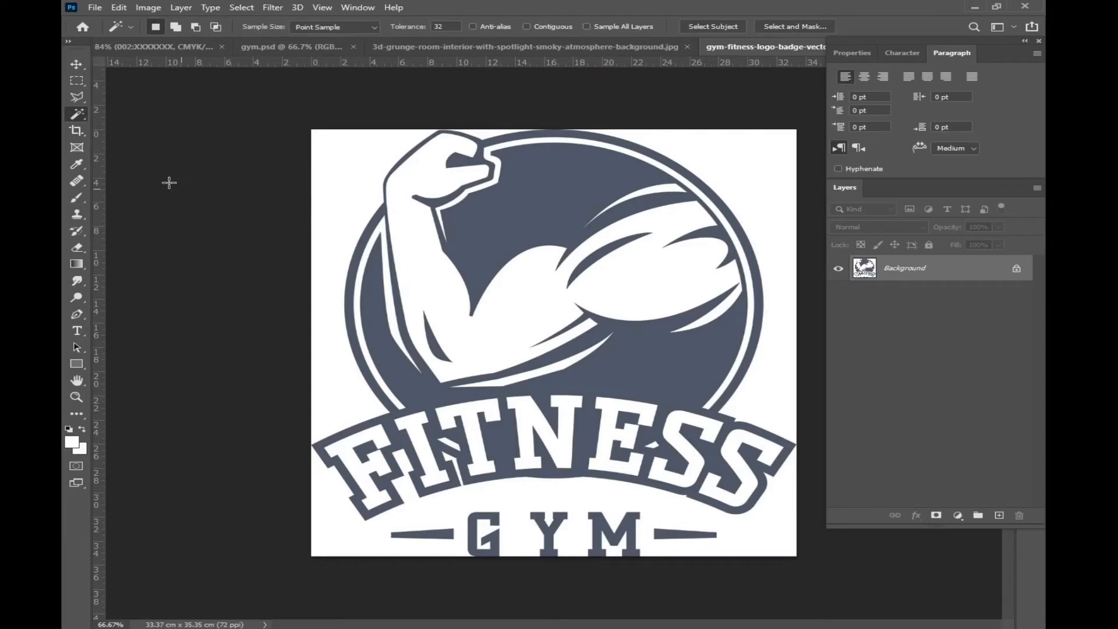
left_click(550, 28)
left_click(580, 172)
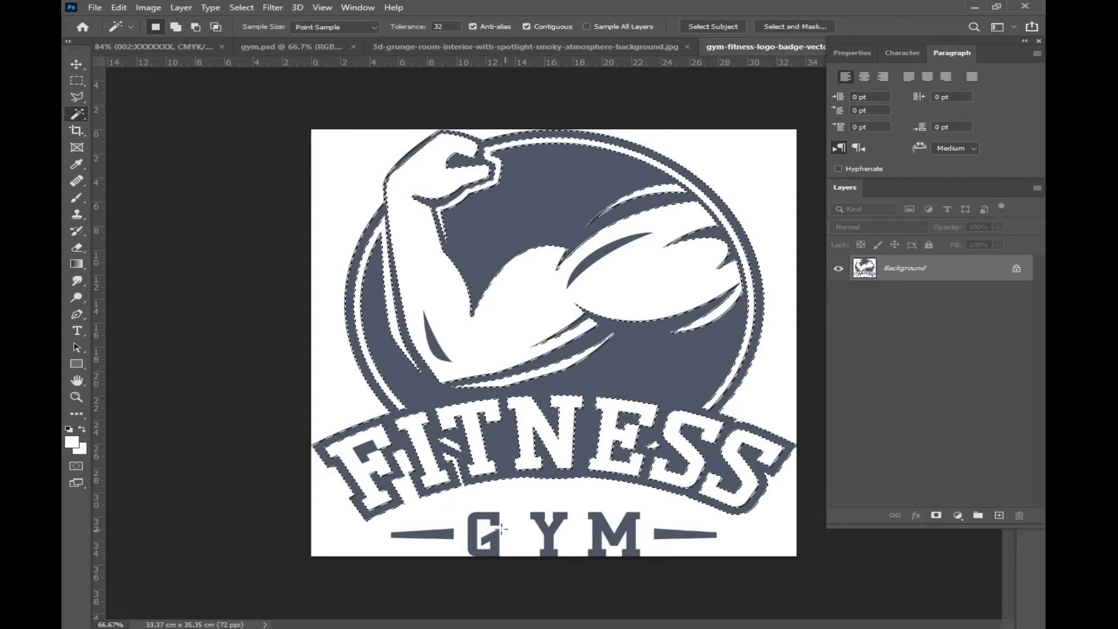
Step: Select all of the logo's blue artwork, including the GYM lettering, using the Magic Wand with Anti-alias and Contiguous off
left_click(473, 26)
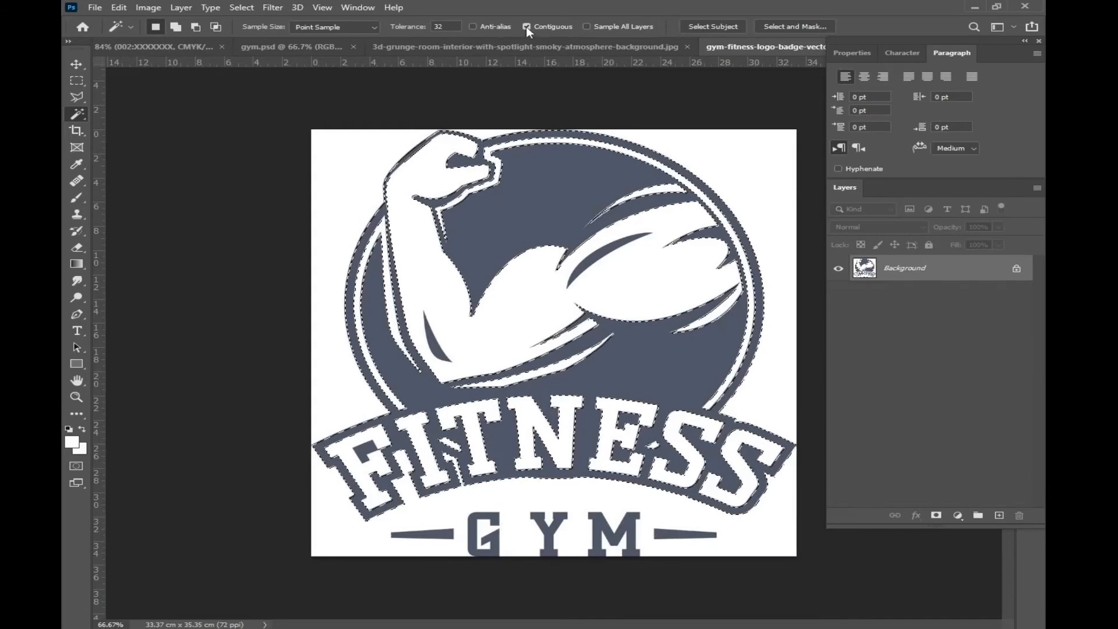
left_click(527, 27)
left_click(741, 173)
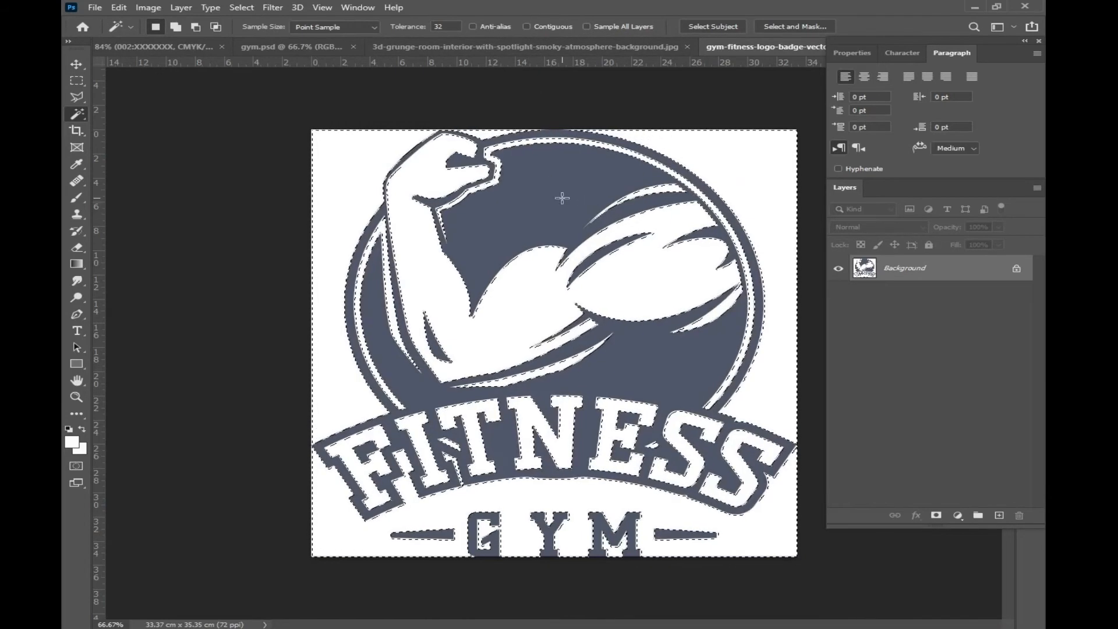
left_click(534, 190)
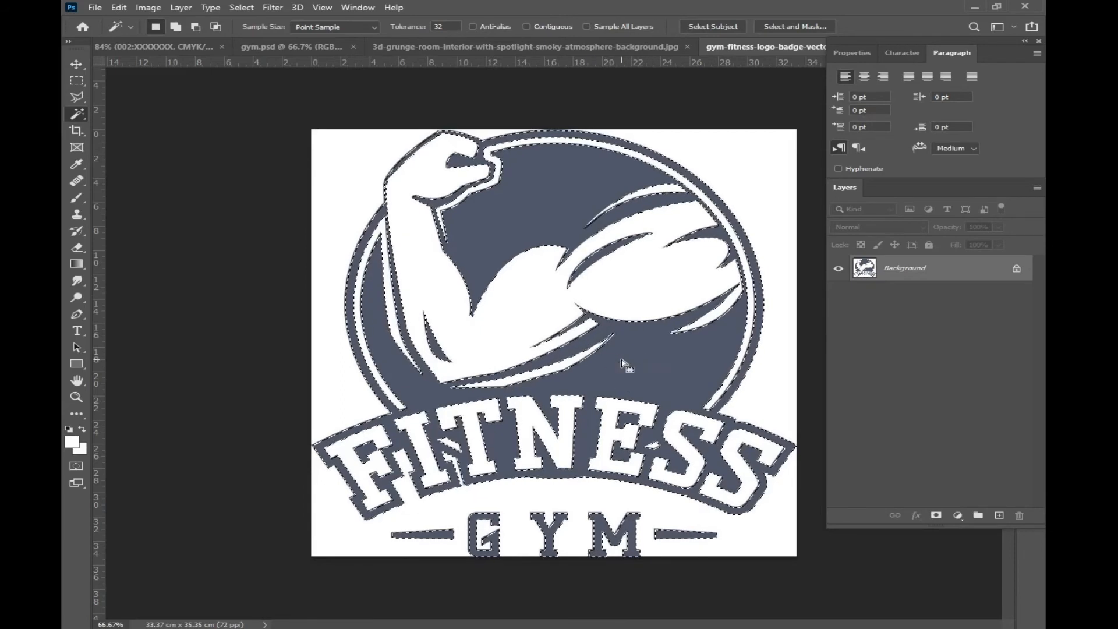
Step: Bring the selected logo artwork into the Untitled-1 business card and scale it down to badge size
key("v")
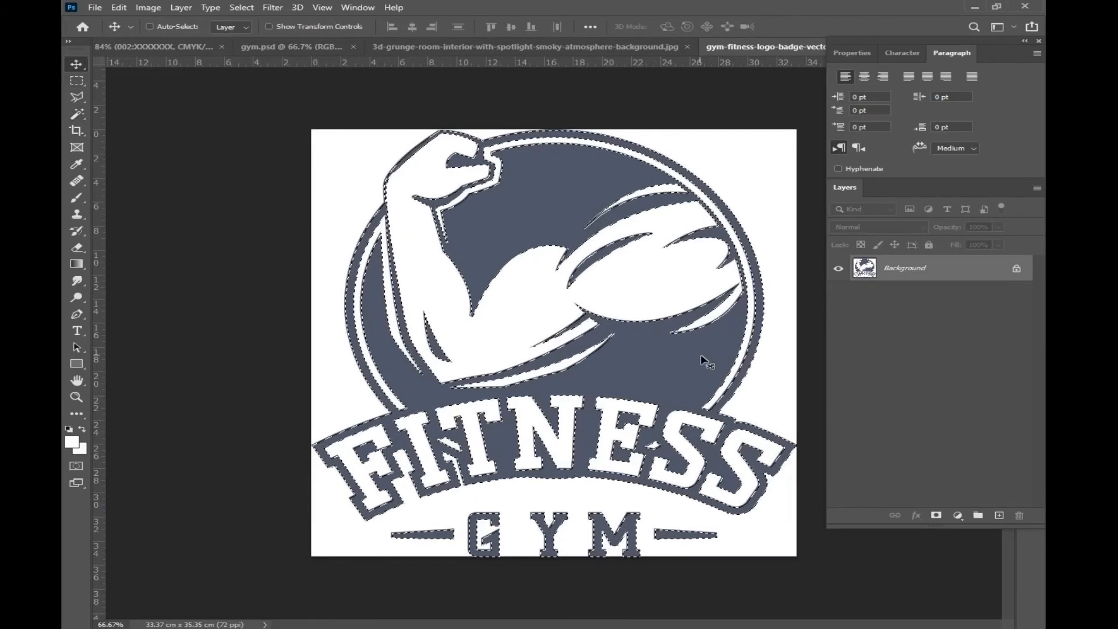
left_click_drag(626, 324, 503, 227)
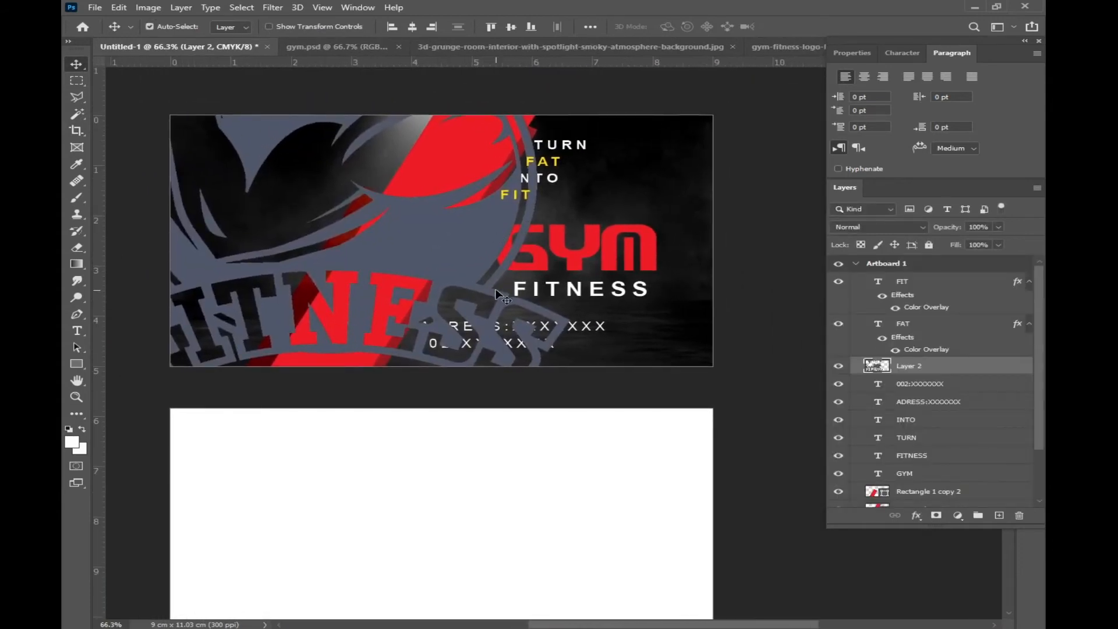
key("ctrl+t")
left_click_drag(570, 431, 424, 217)
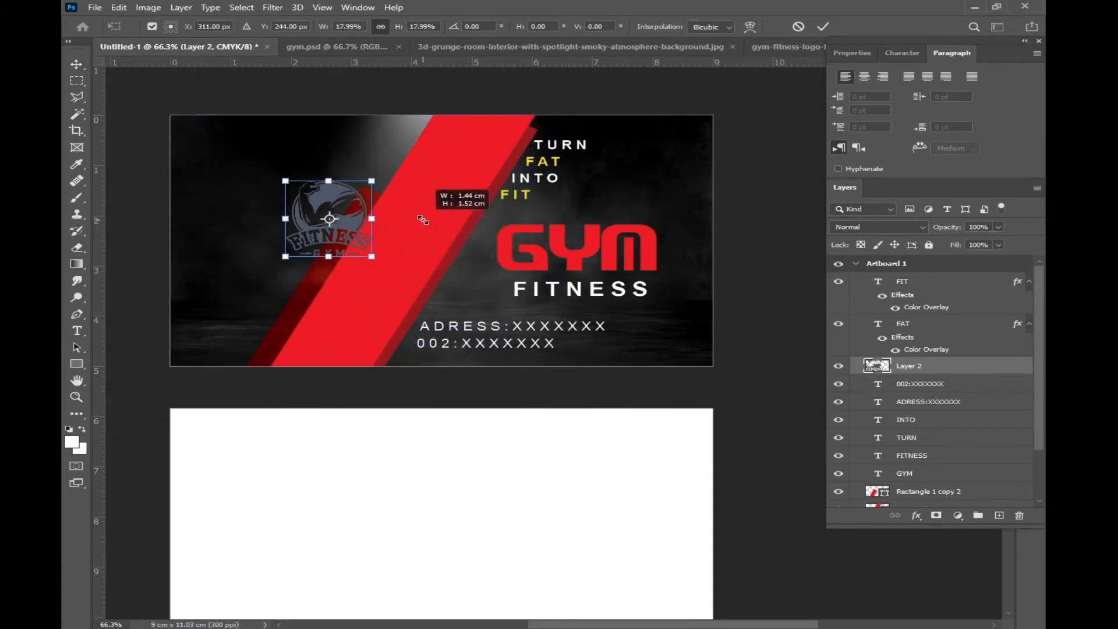
key("Return")
Step: Place the logo in the card's upper-right corner beside the slogan and shrink it slightly
left_click_drag(353, 237, 665, 173)
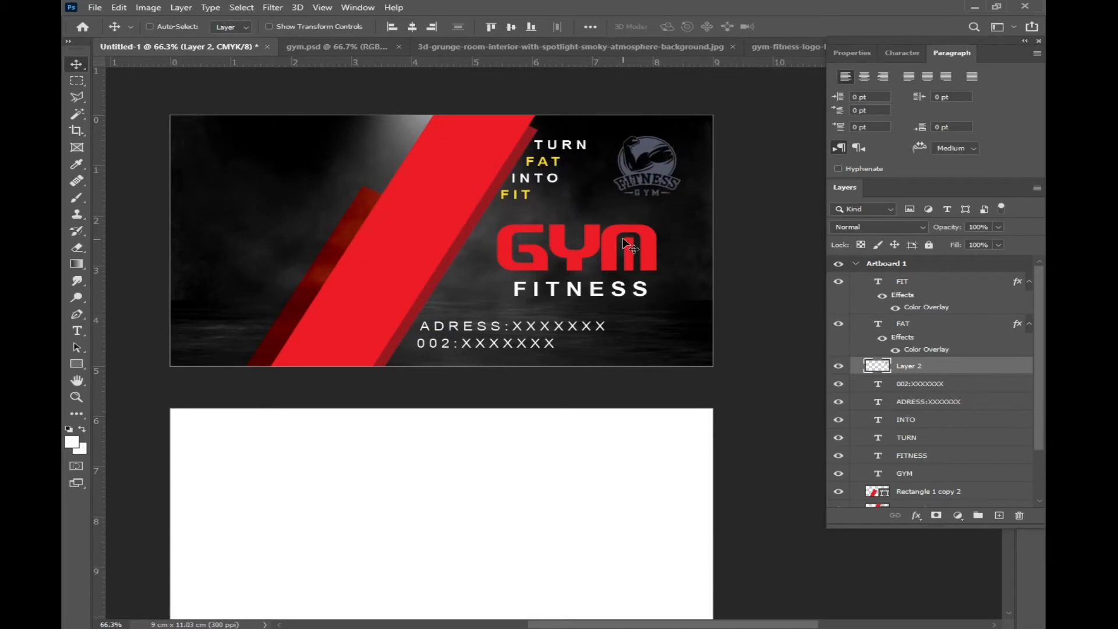
key("shift+Left")
key("ctrl+t")
left_click_drag(609, 195, 627, 181)
key("Return")
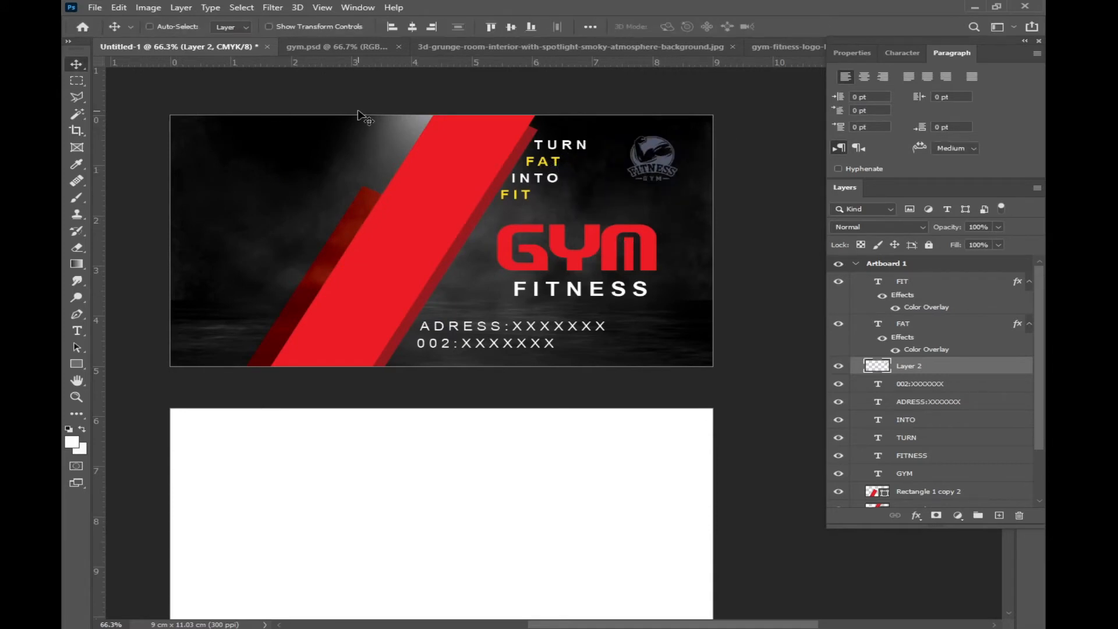
Step: Open the young-healthy-man-athlete photo, copy it into the first artboard of the business card and close the photo's window
left_click(149, 27)
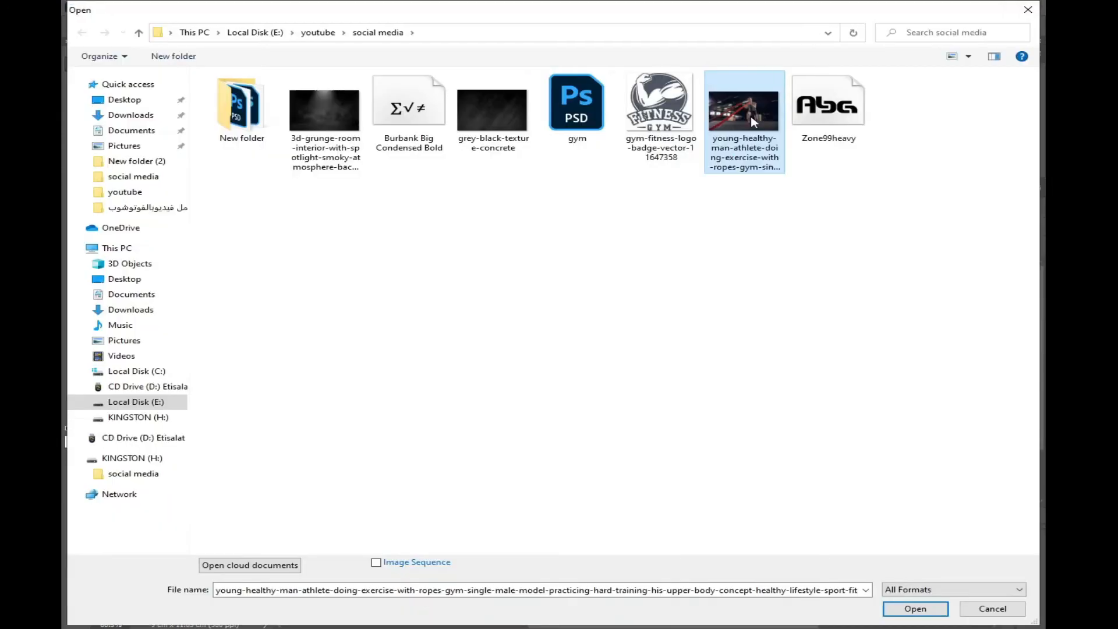
key("Return")
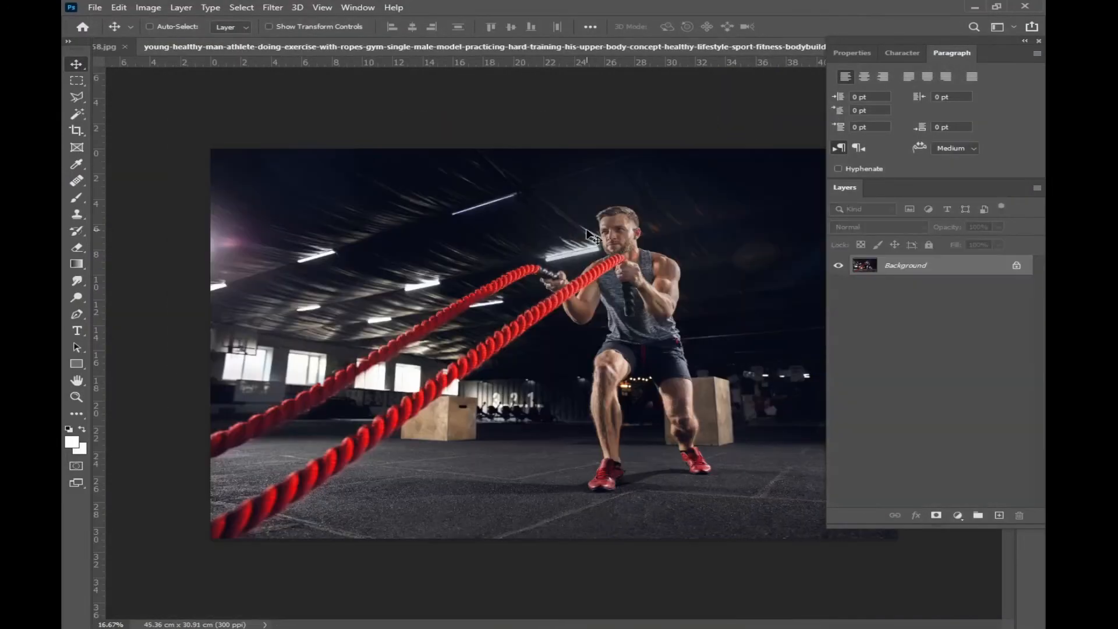
left_click_drag(426, 47, 710, 59)
left_click_drag(537, 181, 247, 145)
double_click(713, 64)
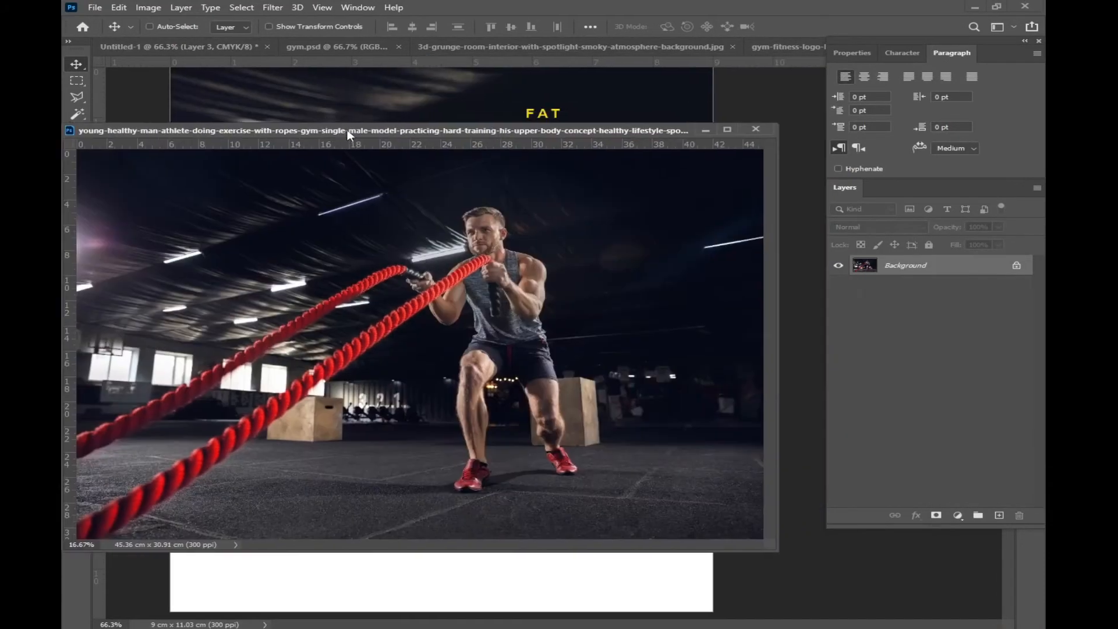
left_click(748, 129)
Step: Scale the athlete photo down to about 17% so it roughly matches the card's height, and position it over the card
key("ctrl+minus")
key("ctrl+minus")
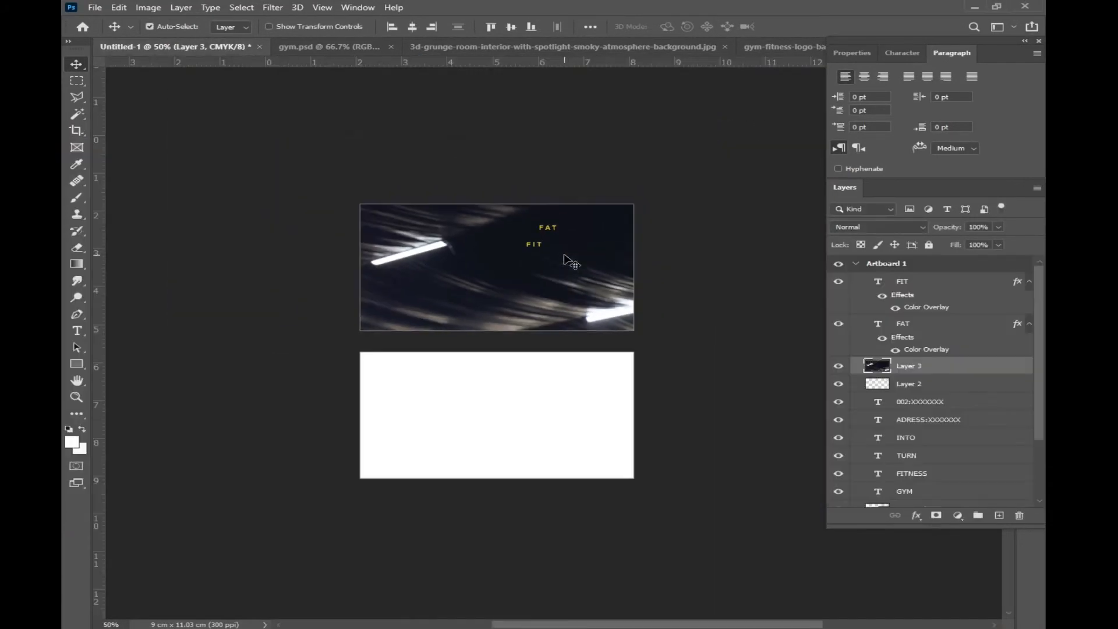
key("ctrl+t")
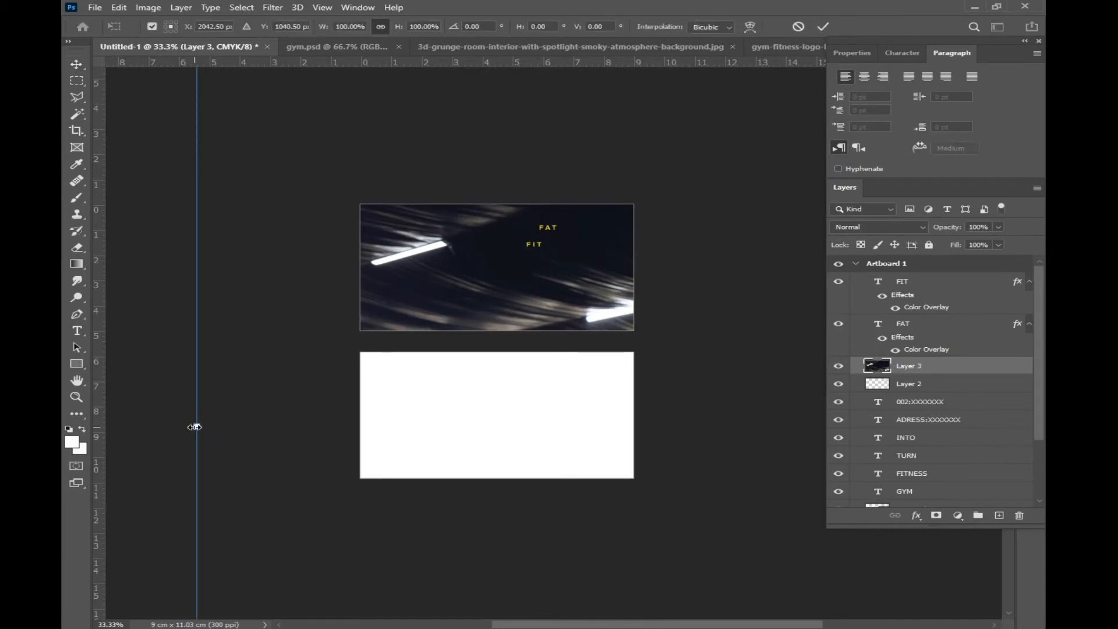
left_click_drag(195, 419, 357, 252)
left_click_drag(297, 284, 382, 283)
left_click_drag(513, 289, 432, 266)
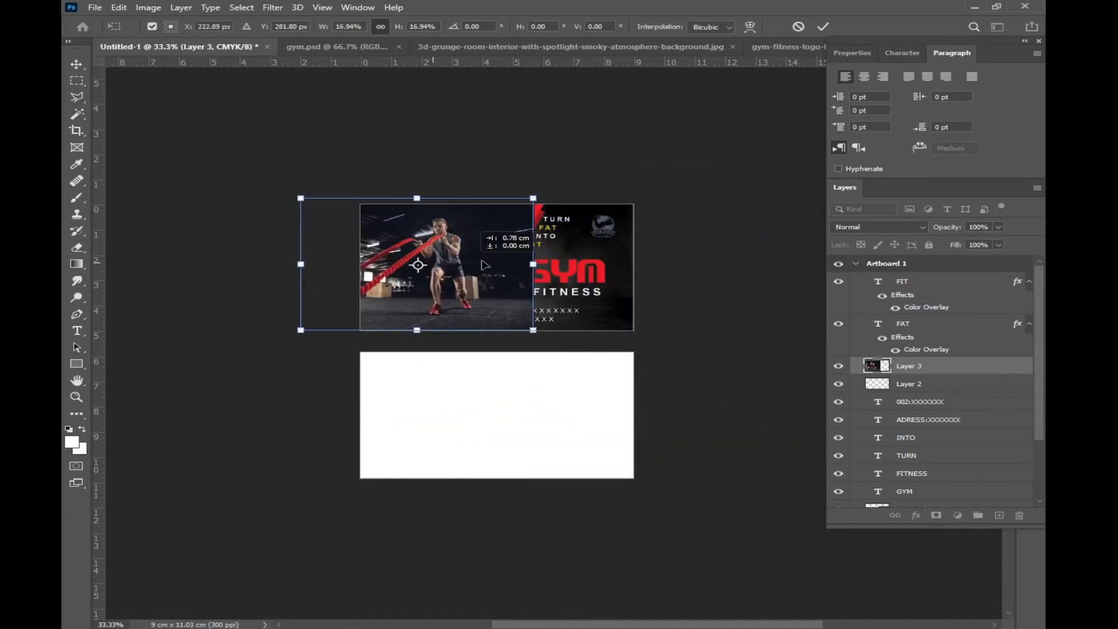
left_click_drag(476, 229, 559, 225)
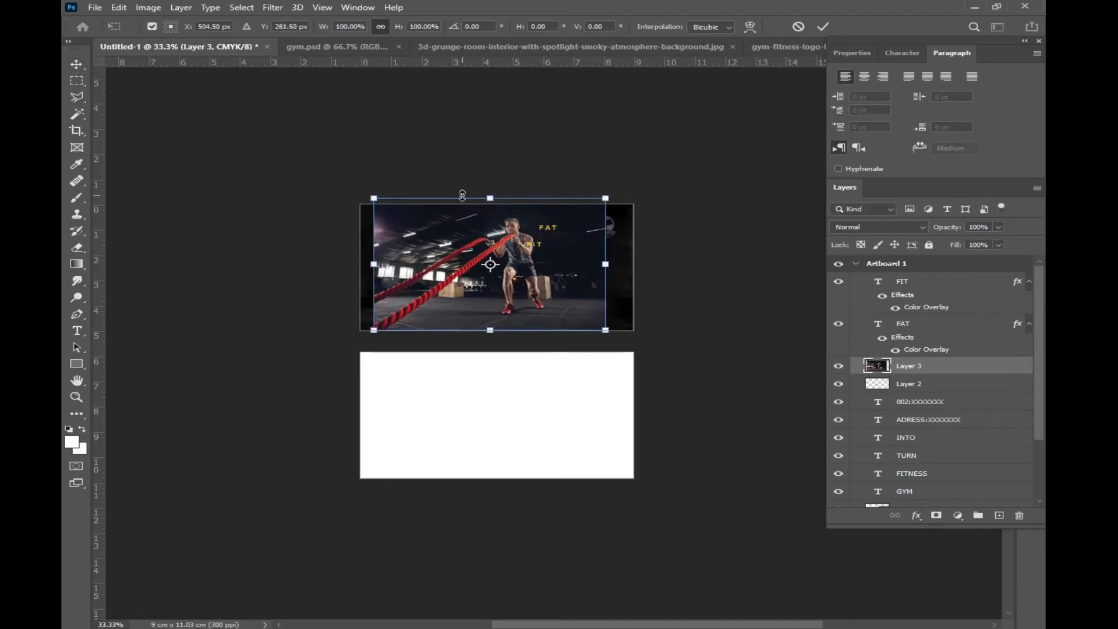
Step: Flip the athlete photo horizontally and shift it so the man stands at the card's left end
right_click(467, 227)
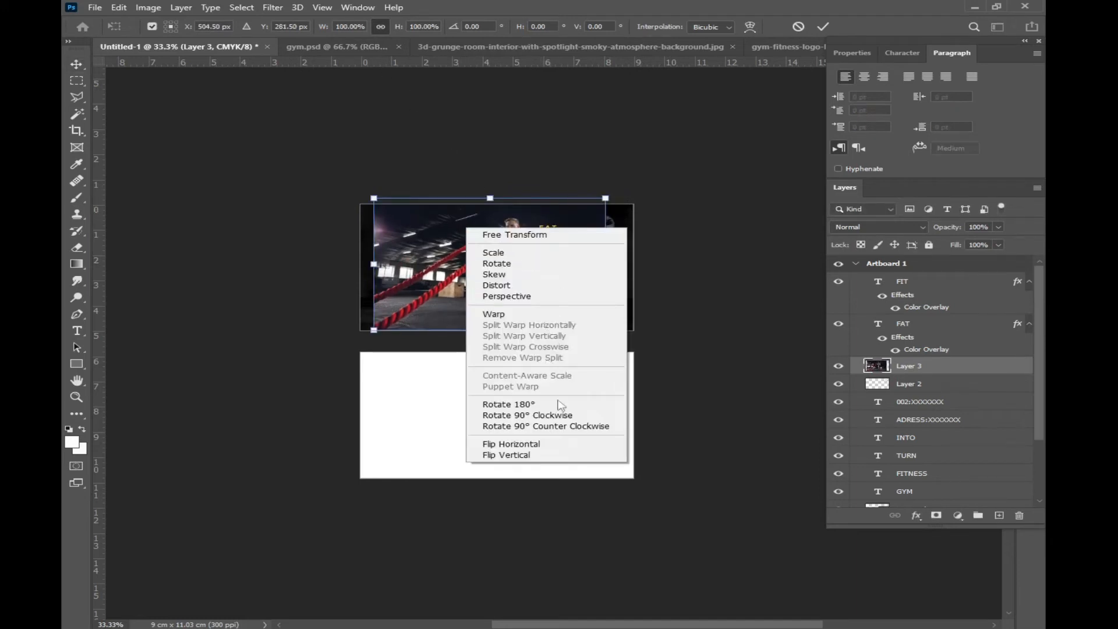
left_click(512, 445)
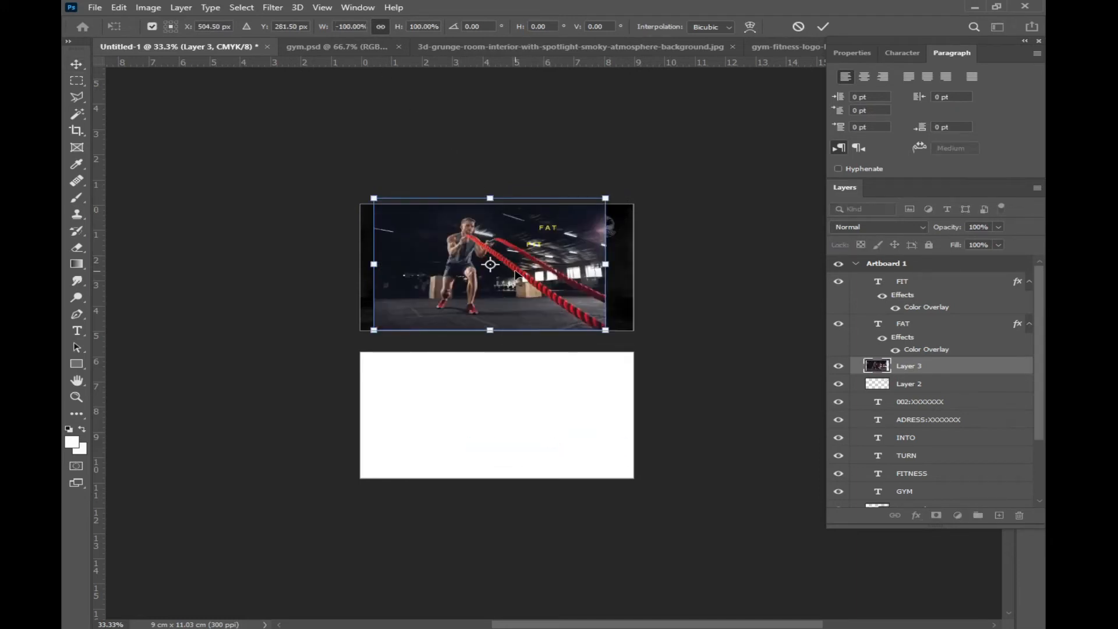
left_click_drag(515, 273, 465, 273)
key("Return")
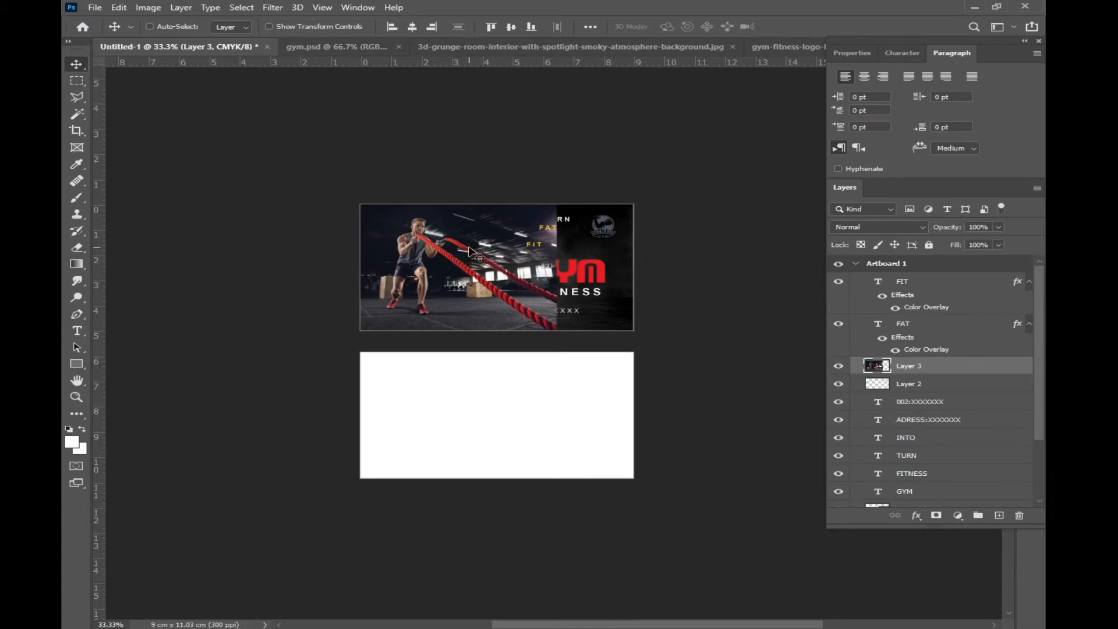
Step: Move the athlete photo's layer down the stack so it sits beneath the red stripes and directly above the smoky background
key("ctrl+bracketleft")
key("ctrl+bracketleft")
key("ctrl+bracketleft")
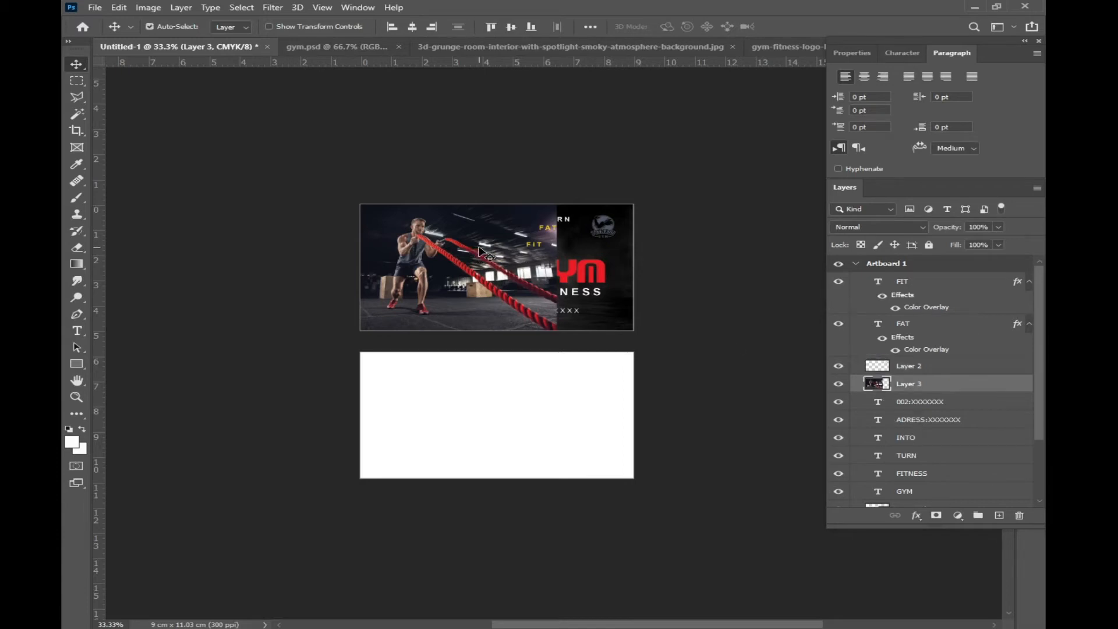
key("ctrl+bracketleft")
key("ctrl+bracketleft")
key("ctrl+bracketleft")
key("ctrl+bracketleft")
key("ctrl+bracketleft")
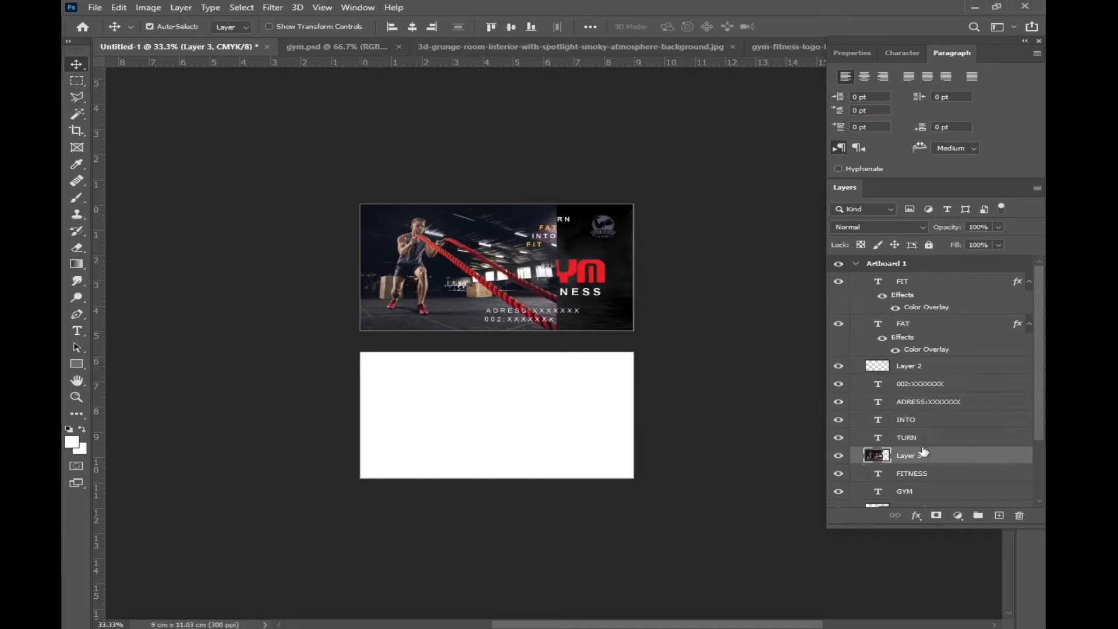
key("ctrl+bracketleft")
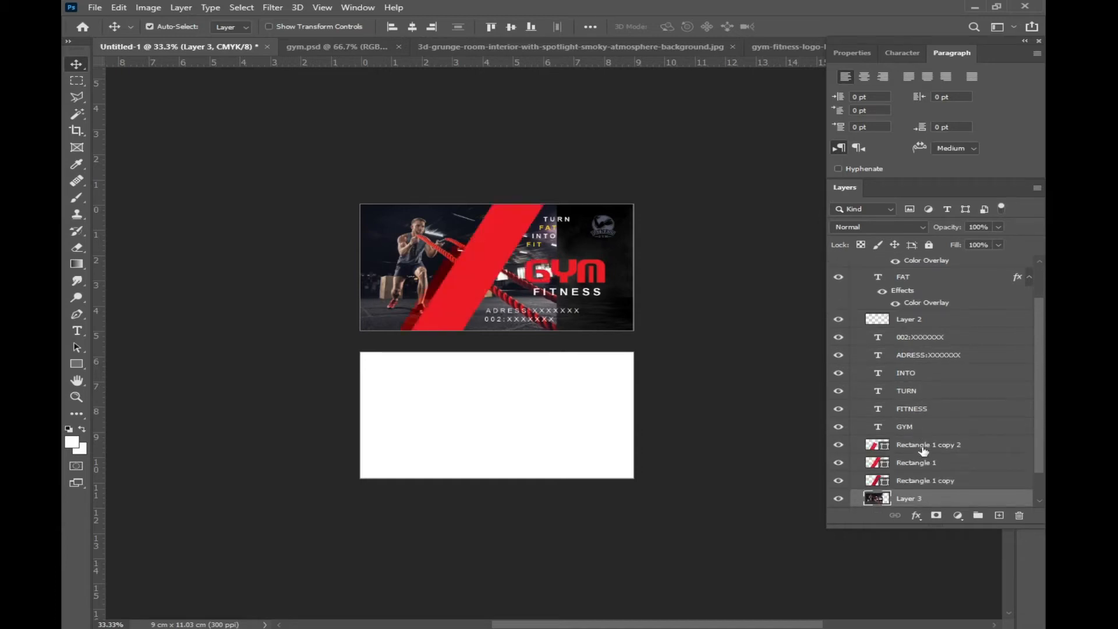
Step: Delete the athlete photo from the first artboard of the card
right_click(415, 254)
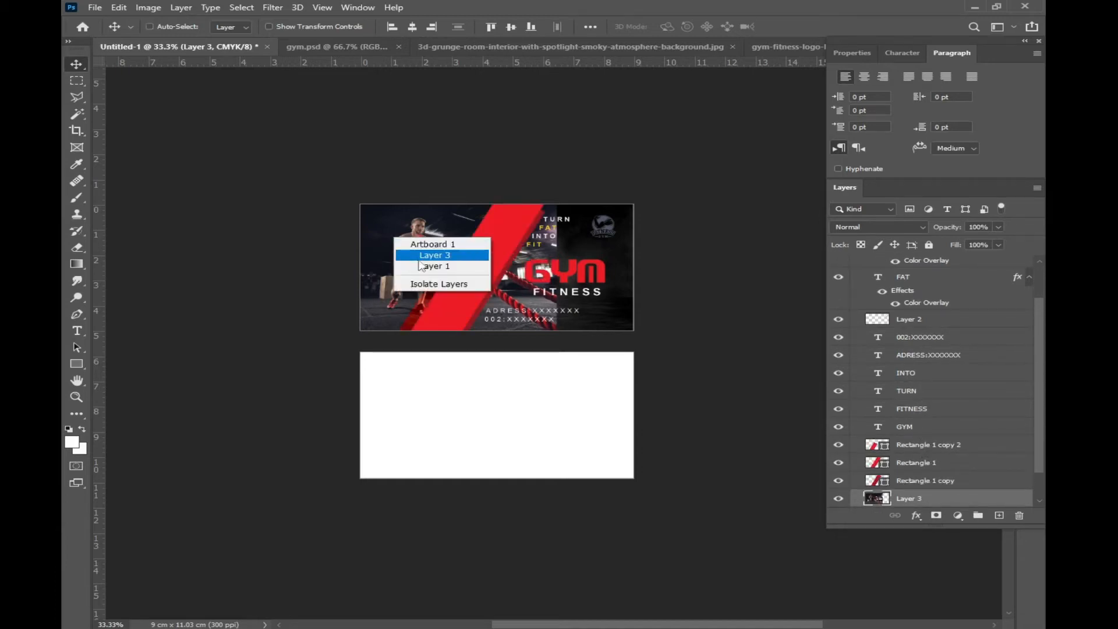
left_click(420, 259)
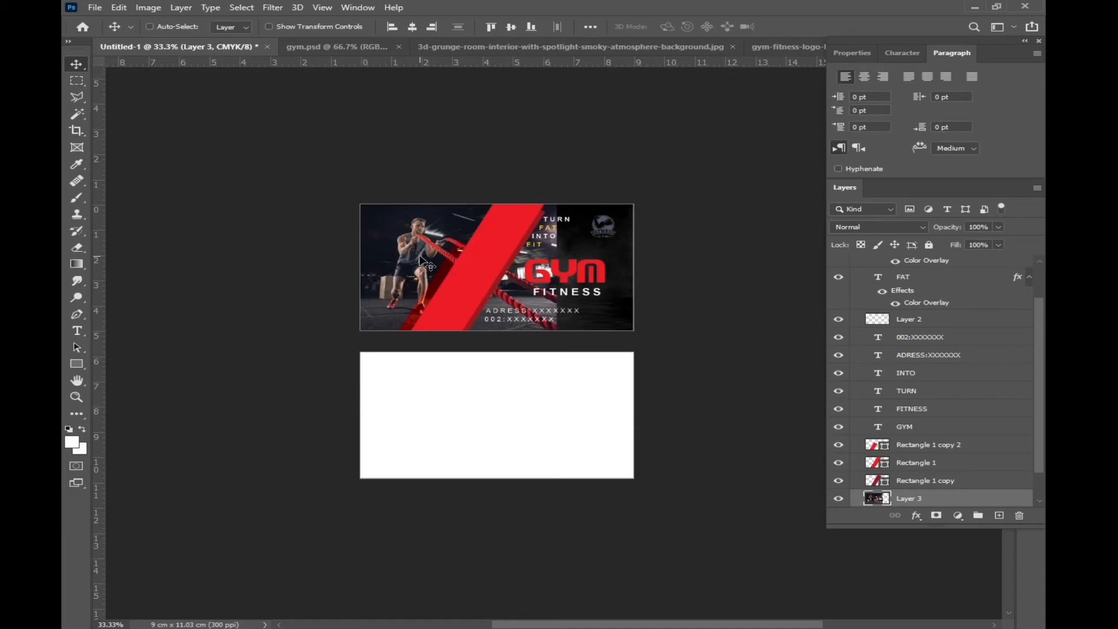
key("Delete")
Step: Make the smoky background the active layer and reopen the young-healthy-man-athlete photo
left_click(95, 8)
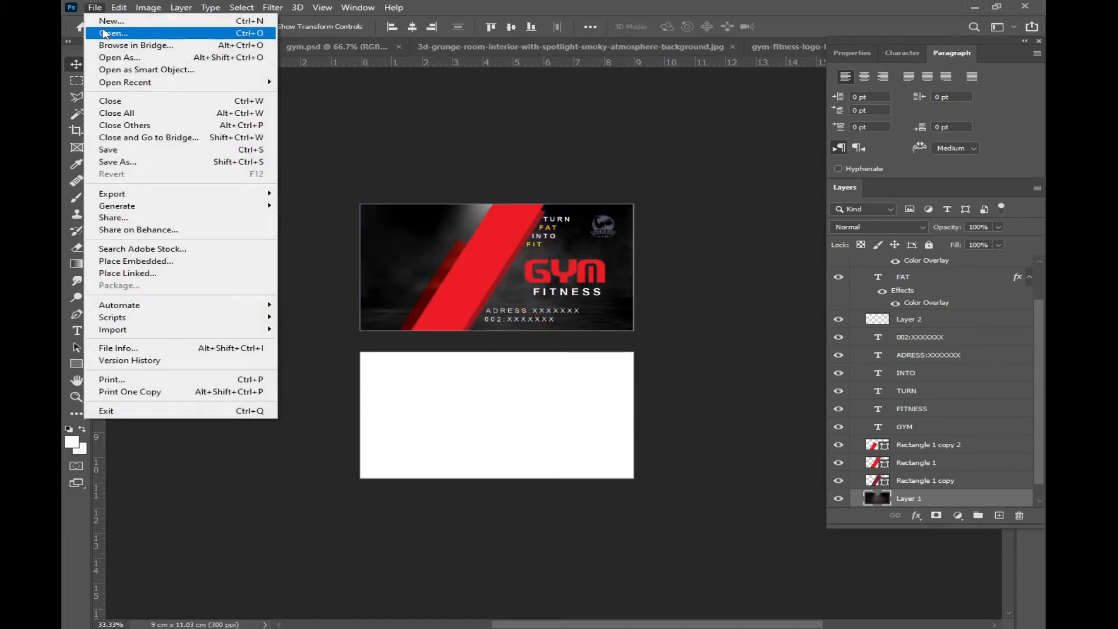
left_click(980, 409)
scroll(1043, 346, "down", 1)
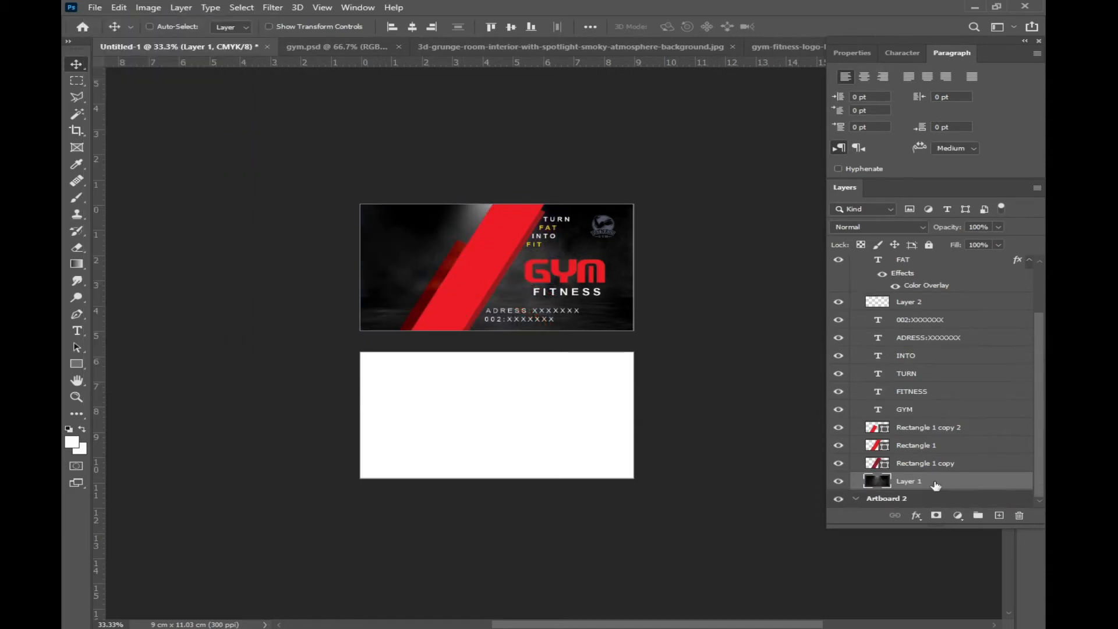
left_click(926, 427)
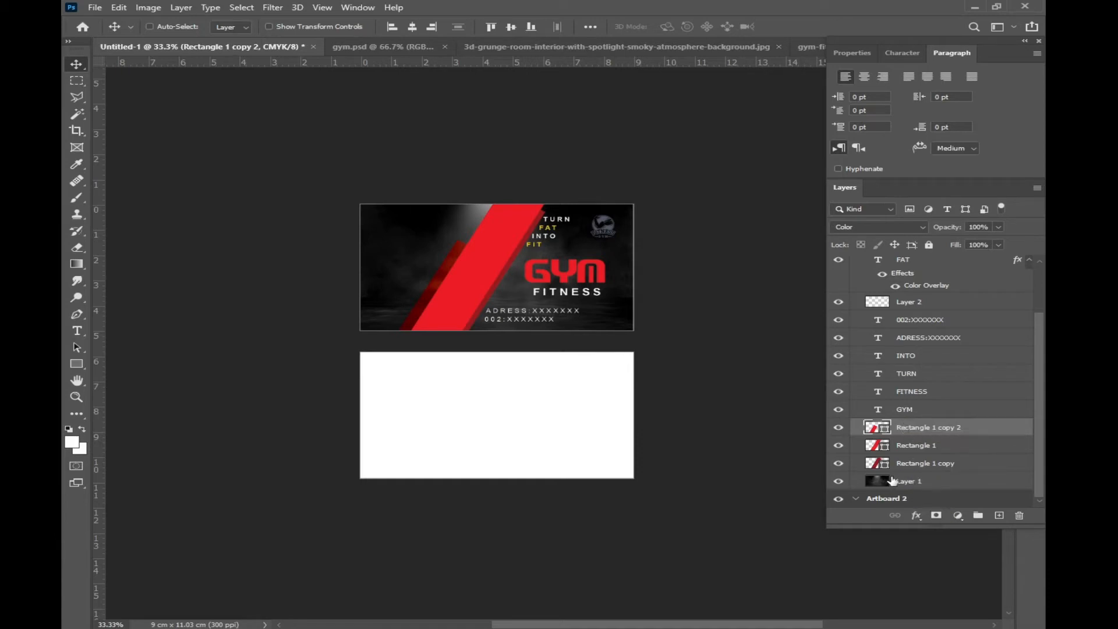
left_click(918, 482)
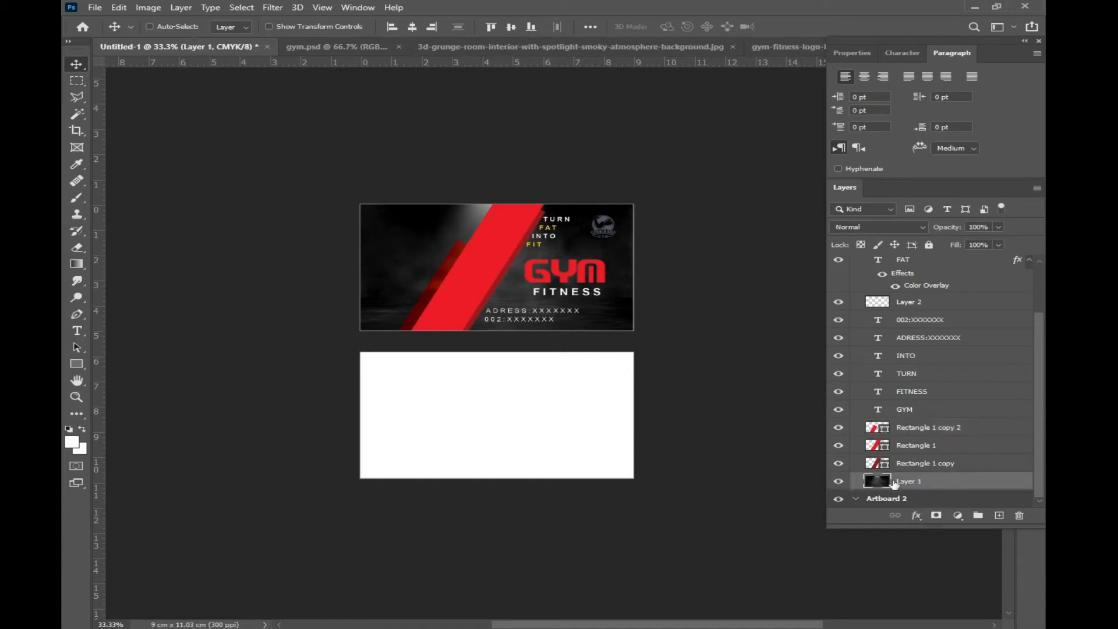
left_click(95, 8)
key("ctrl+o")
double_click(743, 111)
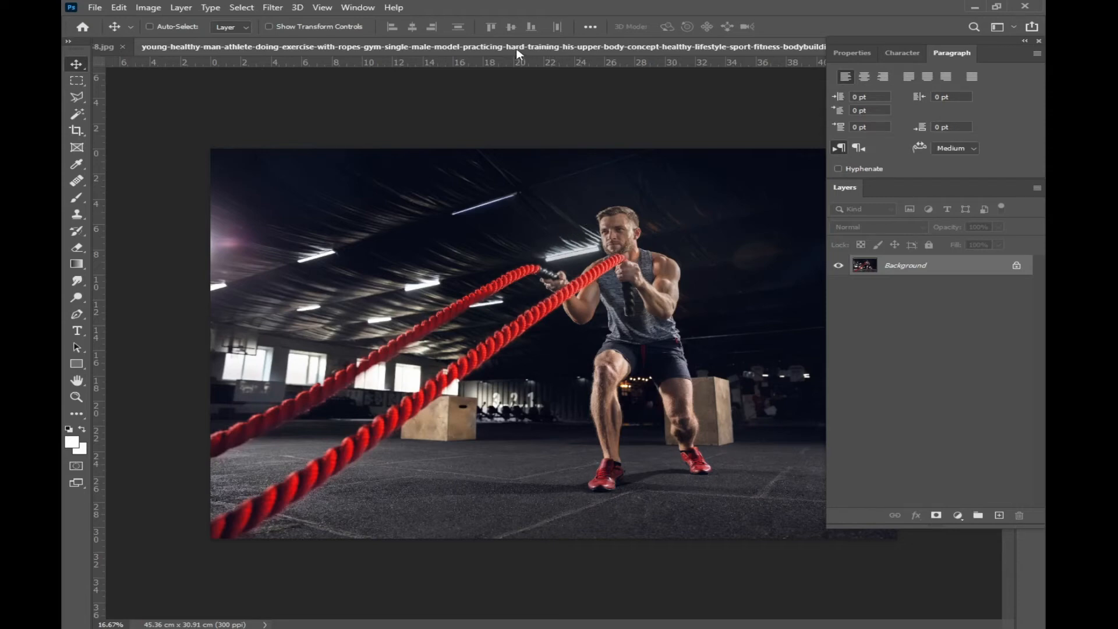
Step: Detach the athlete photo into a floating window and flip its canvas horizontally
left_click_drag(472, 53, 478, 85)
left_click_drag(183, 89, 509, 99)
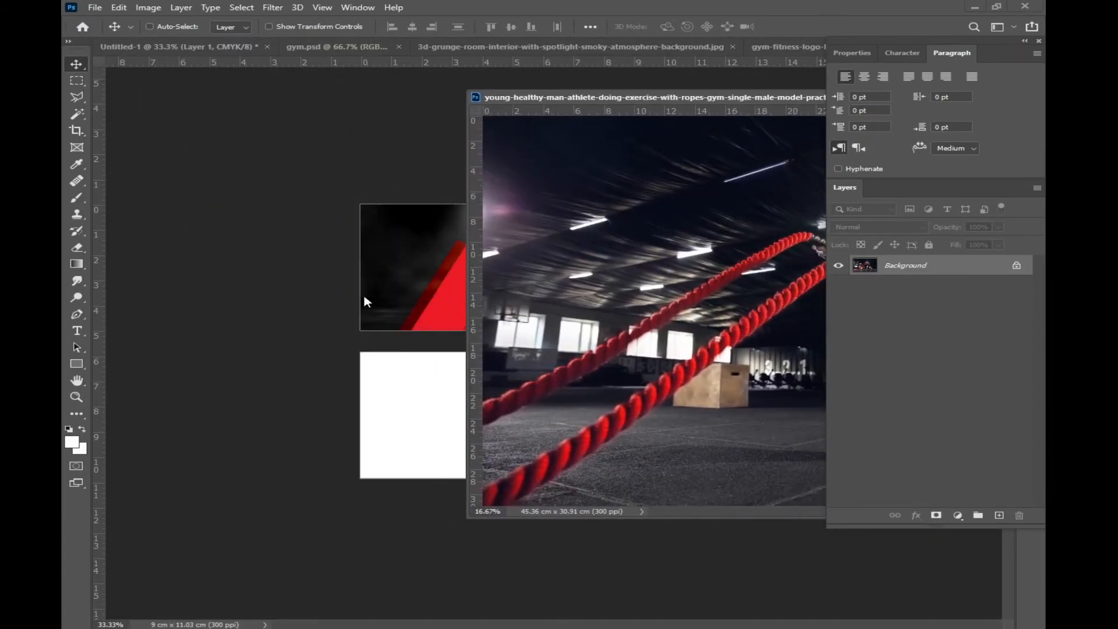
left_click_drag(705, 99, 349, 116)
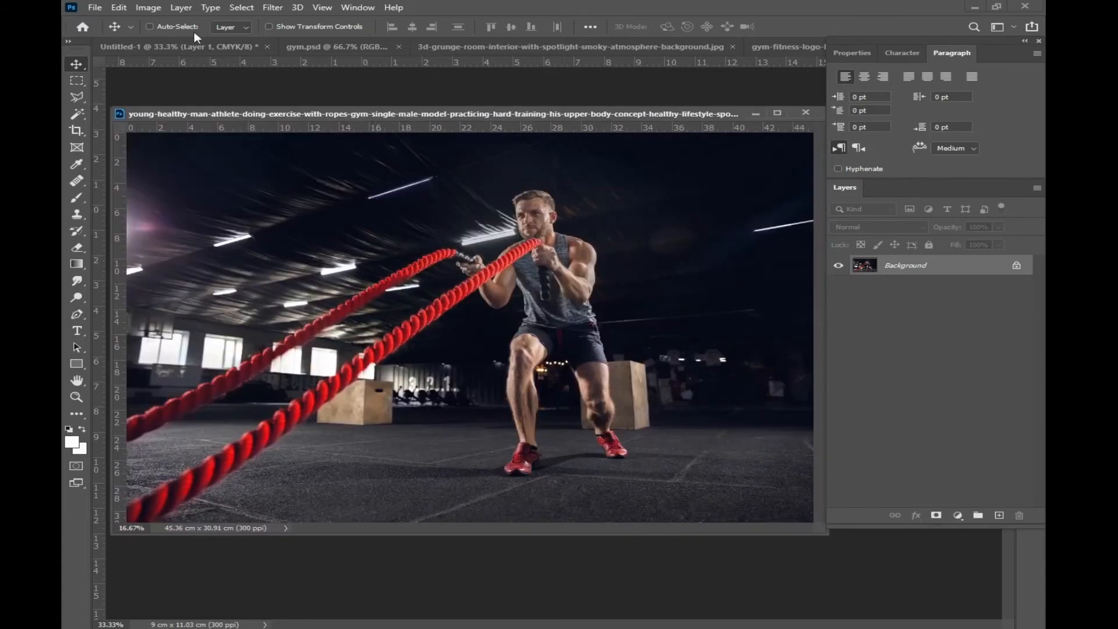
left_click(148, 7)
mouse_move(274, 128)
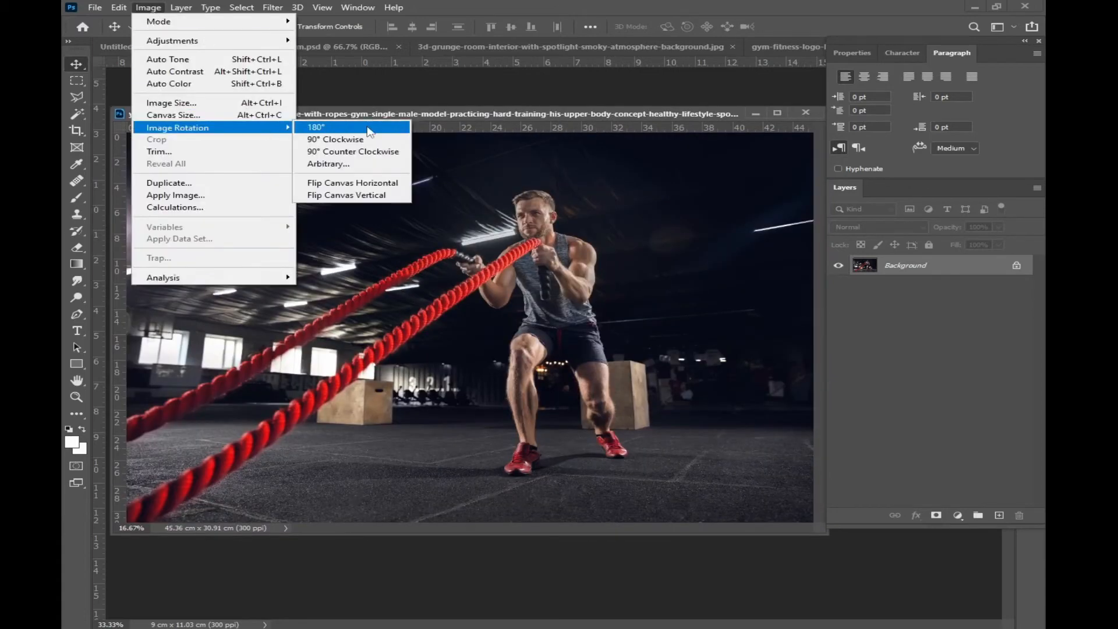
left_click(367, 186)
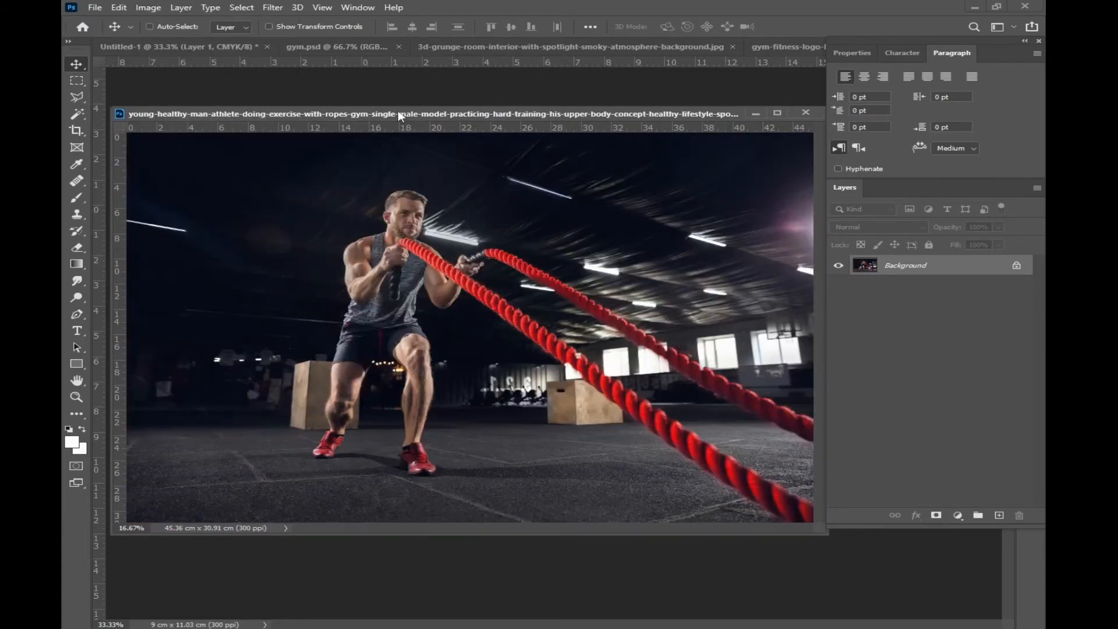
Step: Copy the flipped athlete photo into the card directly above the smoky background, and close the source photo without saving
left_click_drag(399, 114, 765, 111)
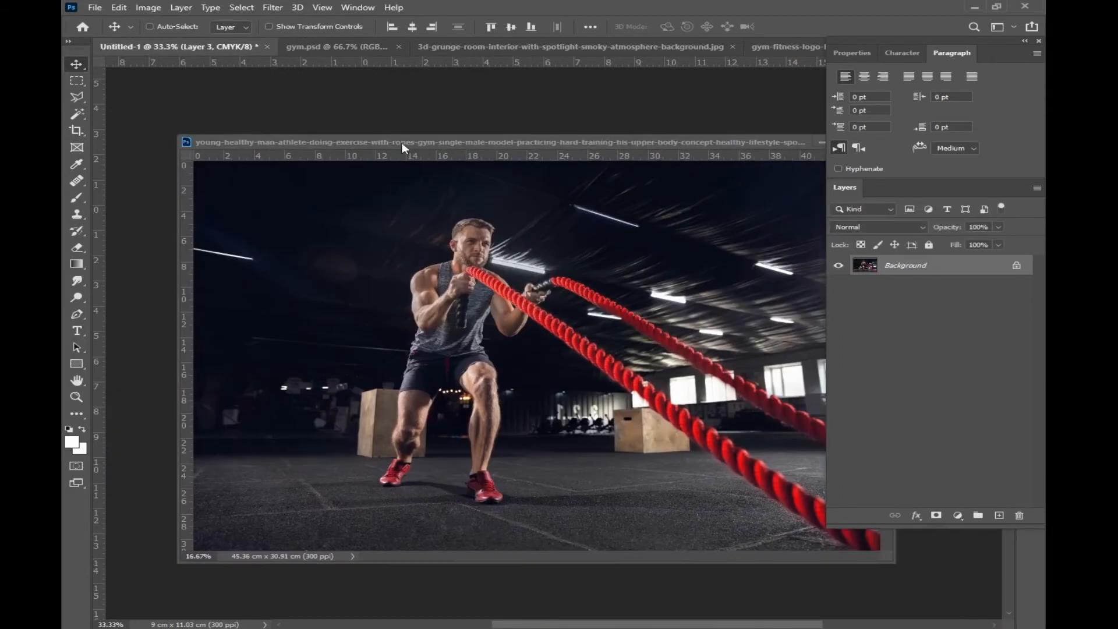
left_click_drag(777, 142, 598, 145)
left_click(687, 146)
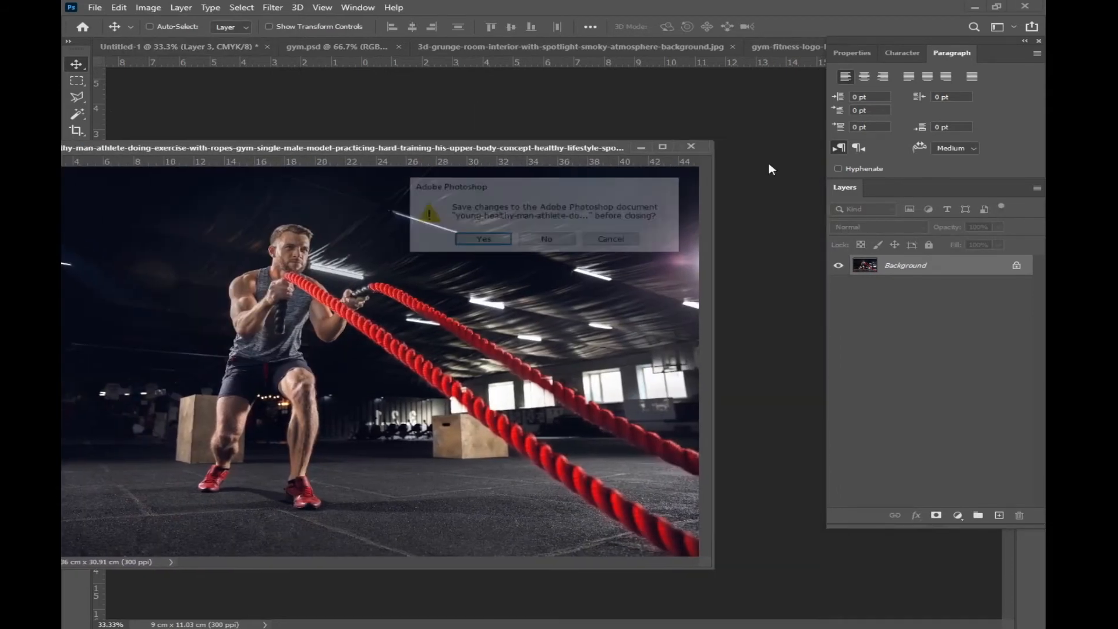
key("n")
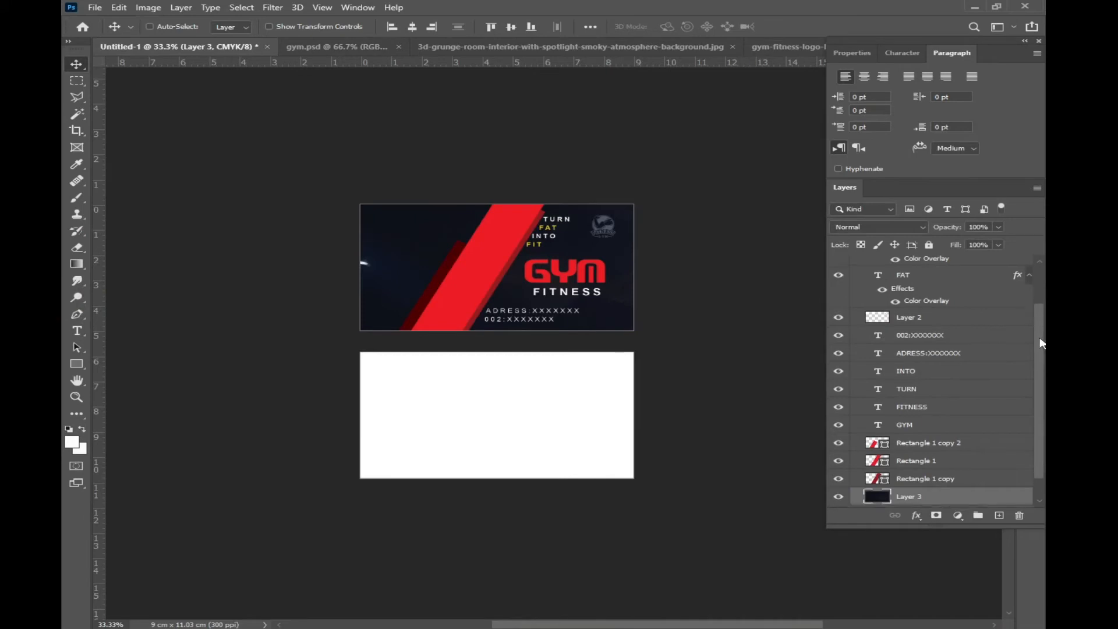
Step: Scale the athlete photo to about 20.5% and position it so the man stands at the left end of the card
scroll(1038, 387, "down", 2)
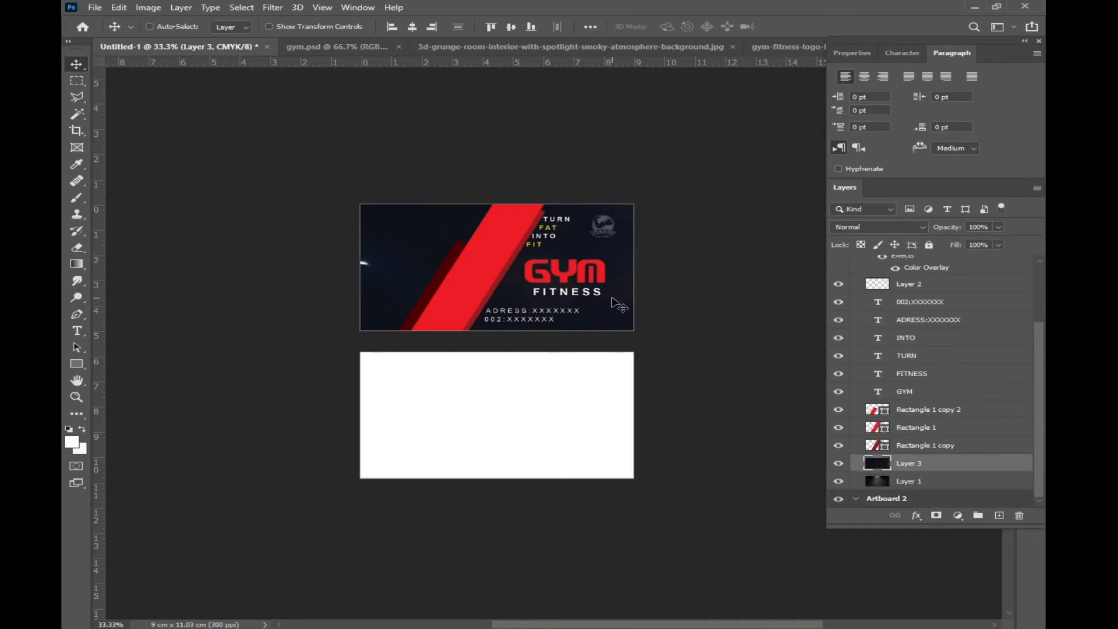
left_click(930, 354)
left_click(905, 381)
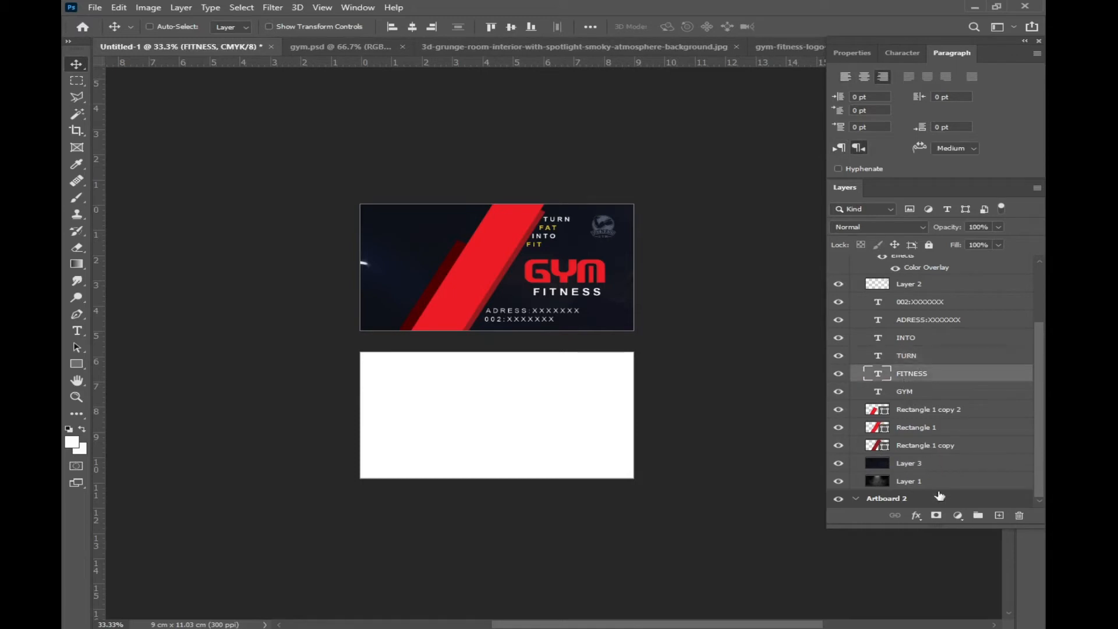
left_click(938, 470)
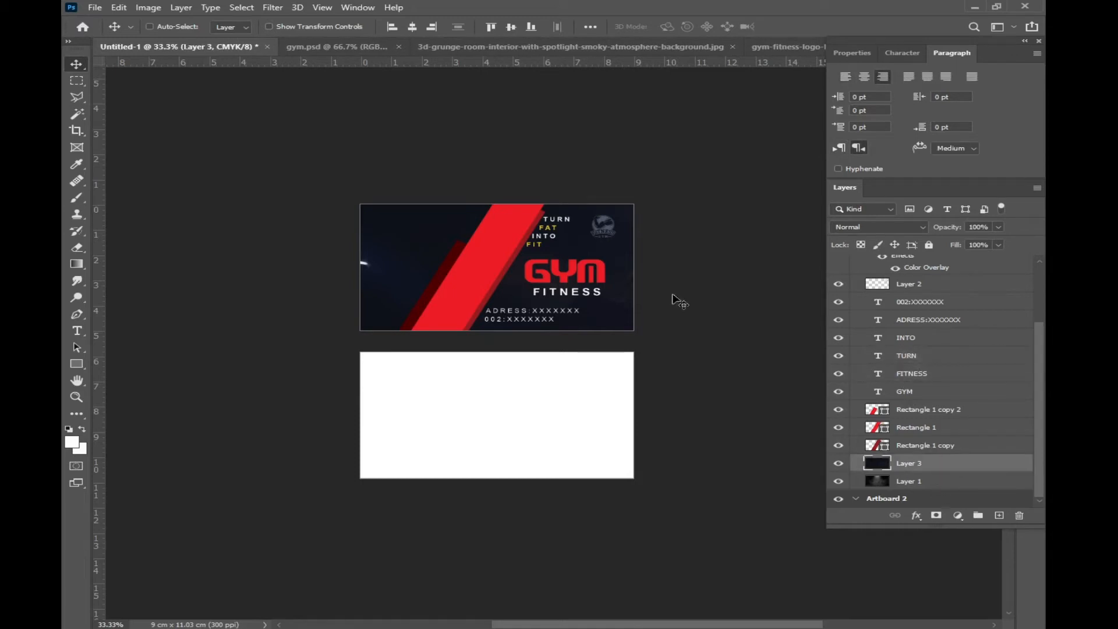
key("ctrl+t")
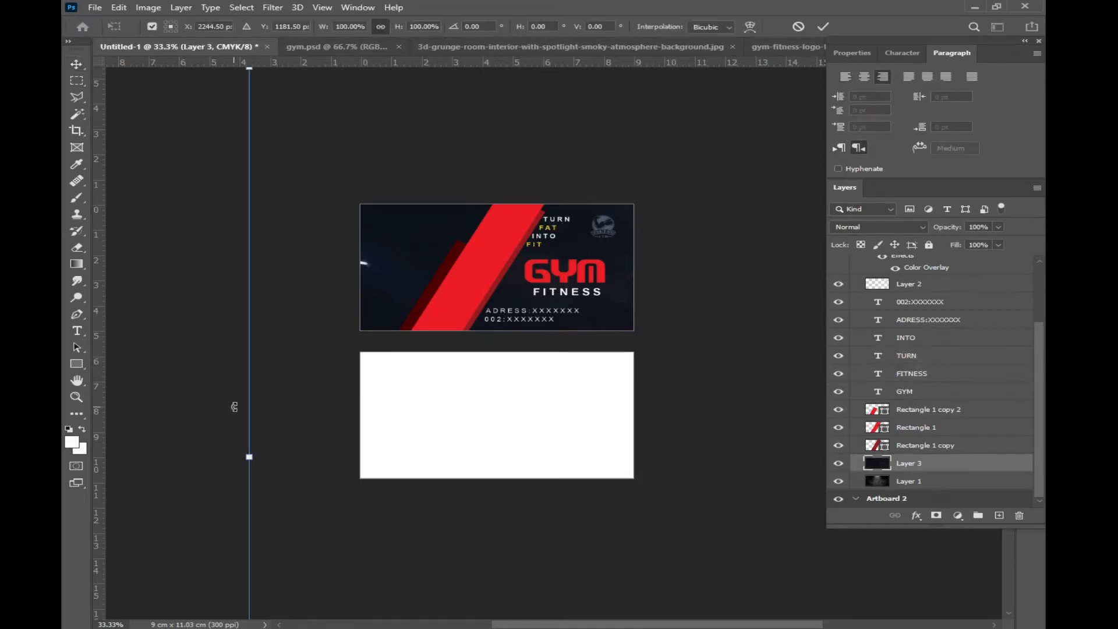
left_click_drag(250, 458, 682, 368)
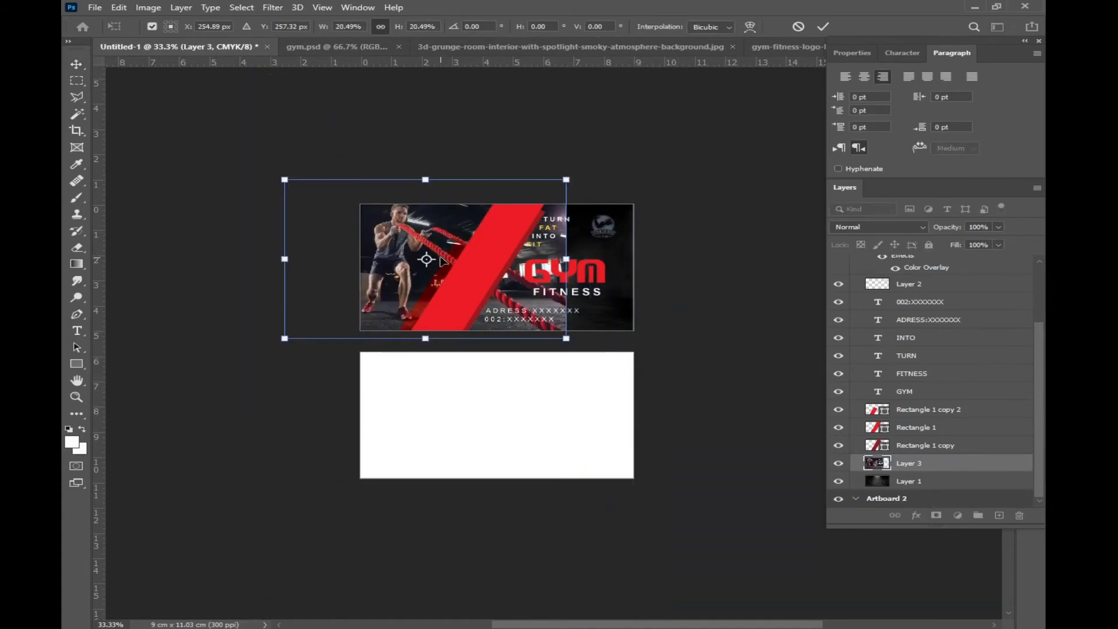
left_click_drag(443, 260, 441, 263)
key("Return")
Step: Add a layer mask to the athlete photo and prepare a hard round brush with black as the foreground colour
key("ctrl+plus")
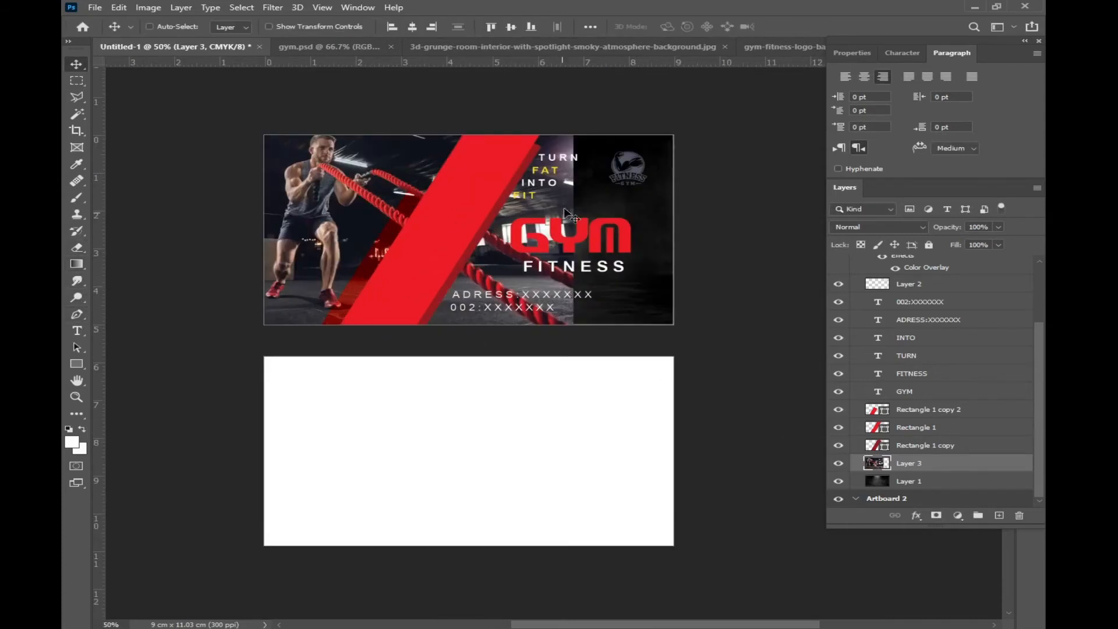
left_click(935, 516)
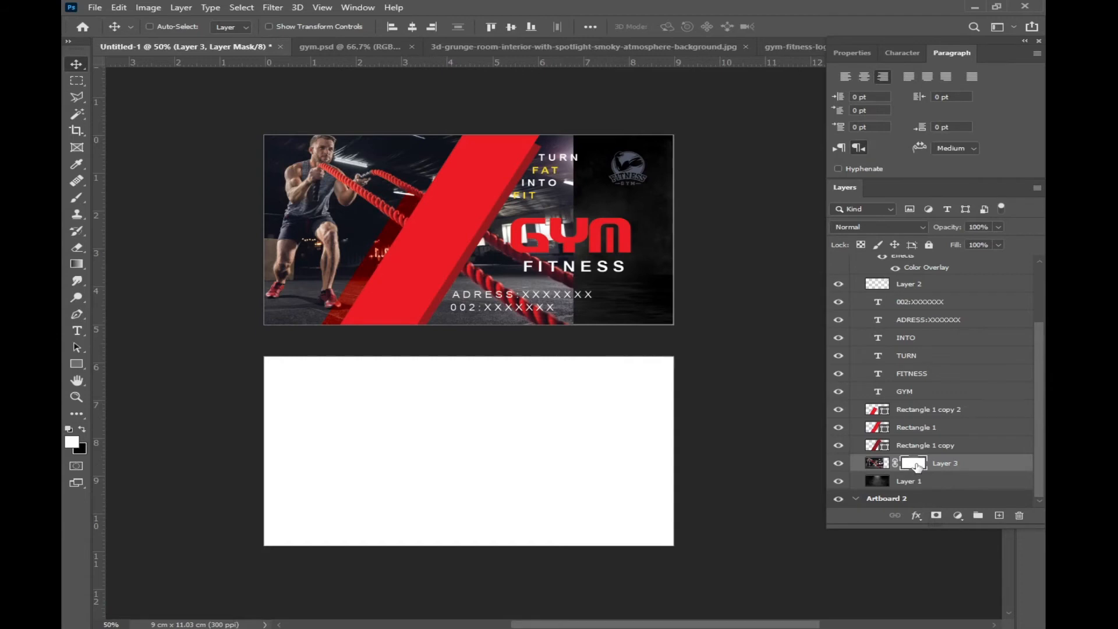
left_click(78, 197)
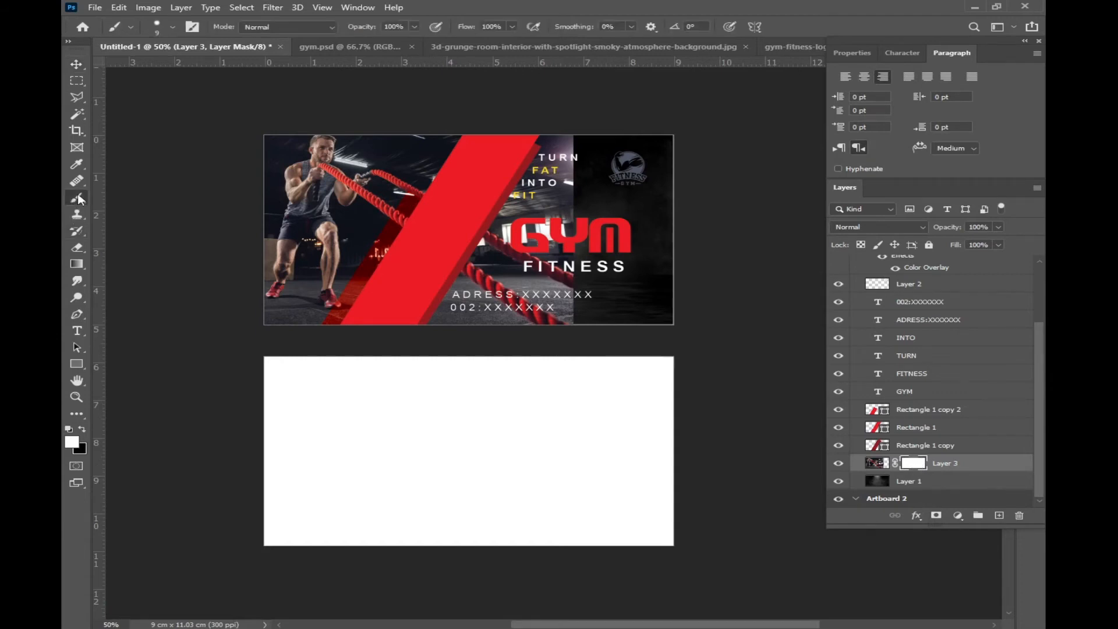
left_click(83, 430)
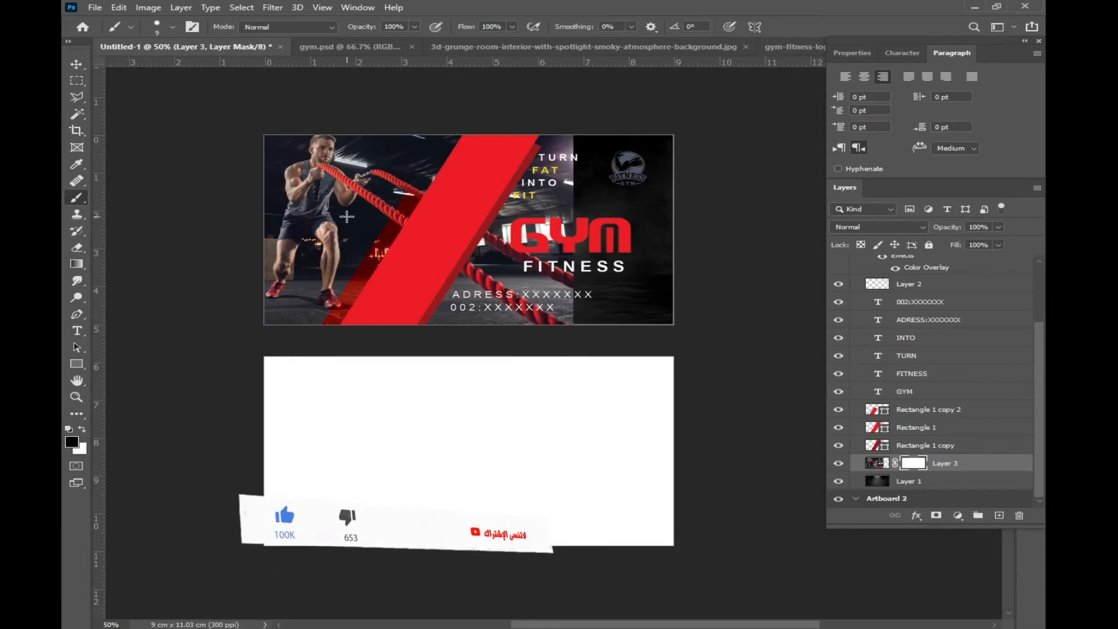
right_click(348, 222)
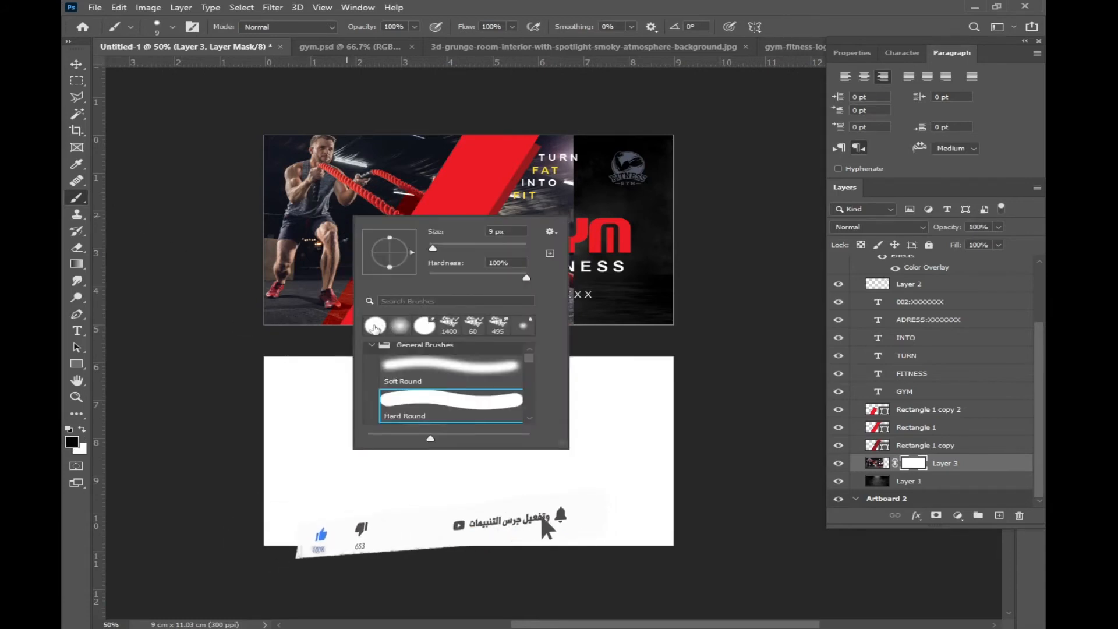
left_click(375, 328)
left_click(474, 185)
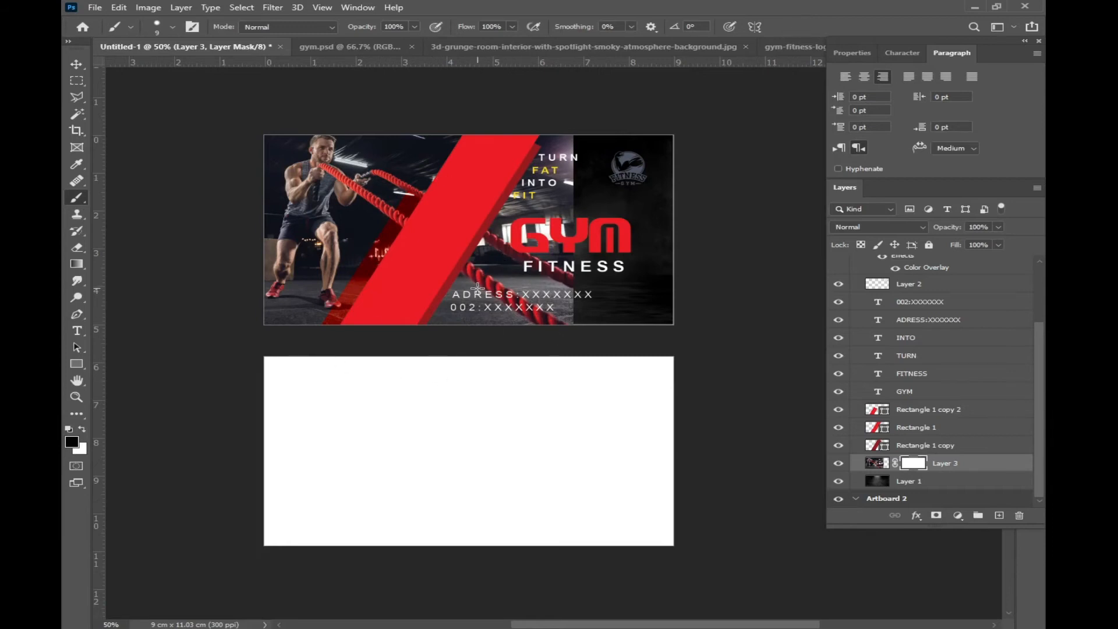
Step: Set the brush to 175 px and paint black on the mask to hide the photo behind the slogan, GYM FITNESS and contact lines
key("bracketright")
key("bracketright")
key("bracketright")
key("bracketright")
key("bracketright")
key("bracketright")
key("bracketright")
key("bracketright")
key("bracketright")
key("bracketright")
key("bracketright")
key("bracketright")
key("bracketright")
key("bracketright")
key("bracketright")
key("bracketright")
key("bracketright")
key("bracketright")
key("bracketright")
key("bracketright")
key("bracketright")
left_click(173, 27)
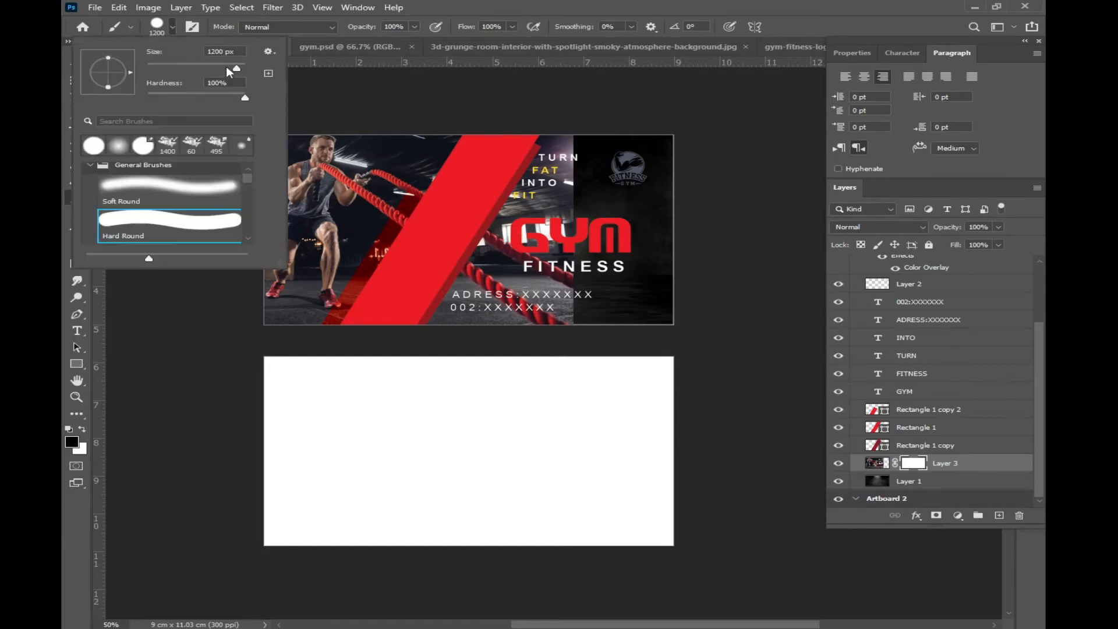
left_click(806, 18)
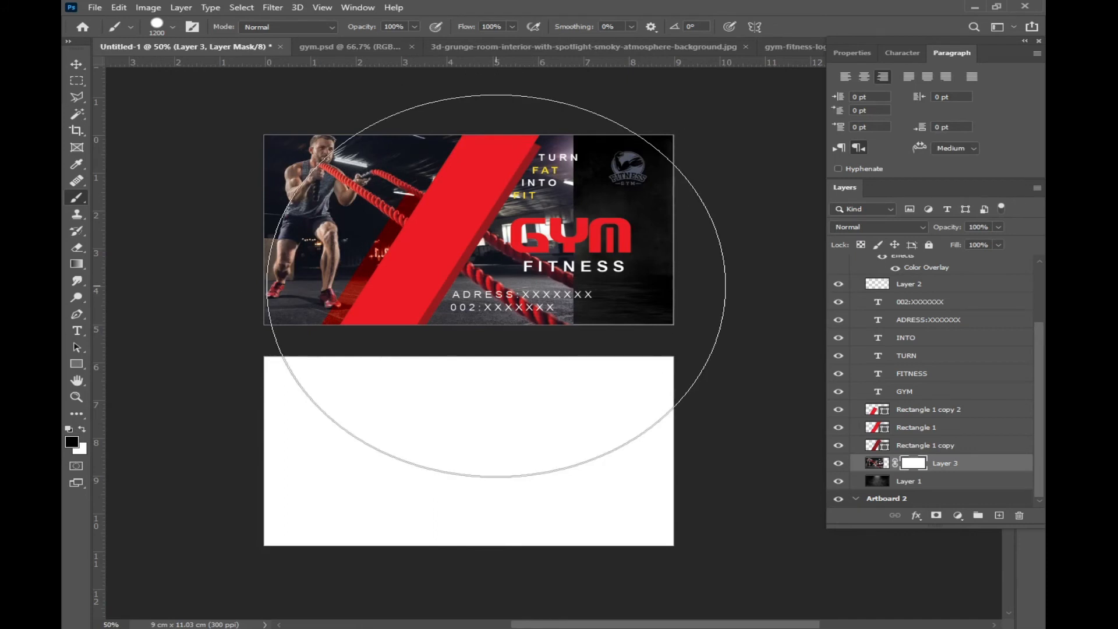
key("bracketleft")
key("bracketleft")
key("bracketleft")
key("bracketleft")
key("bracketleft")
key("bracketleft")
key("bracketleft")
key("bracketleft")
key("bracketleft")
key("bracketleft")
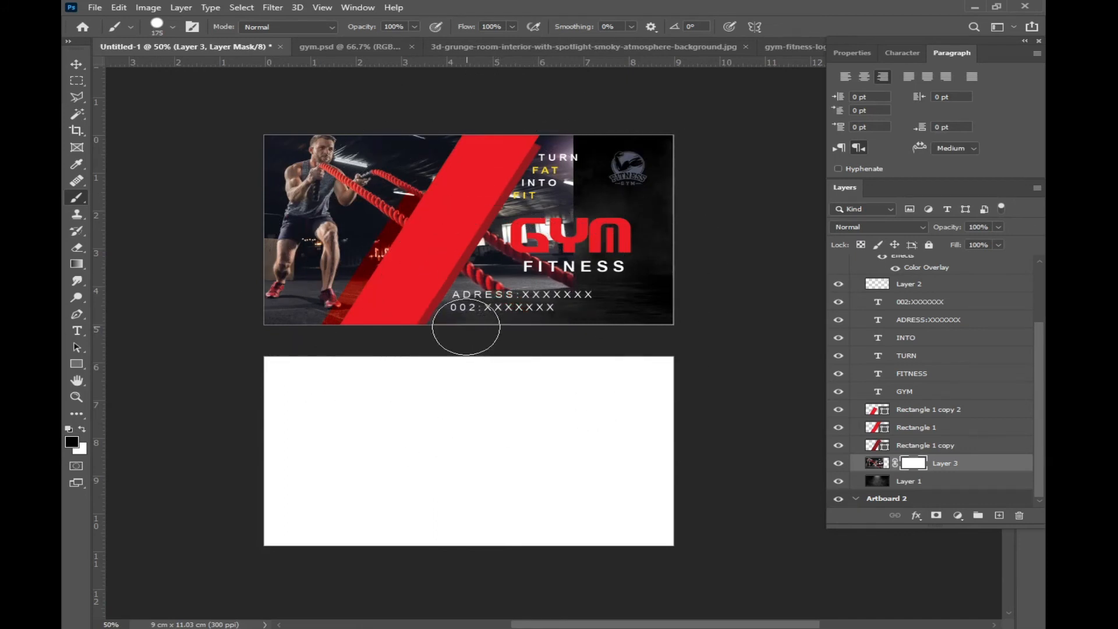
mouse_move(449, 324)
left_mouse_down()
mouse_move(494, 275)
mouse_move(549, 287)
mouse_move(518, 295)
left_mouse_up()
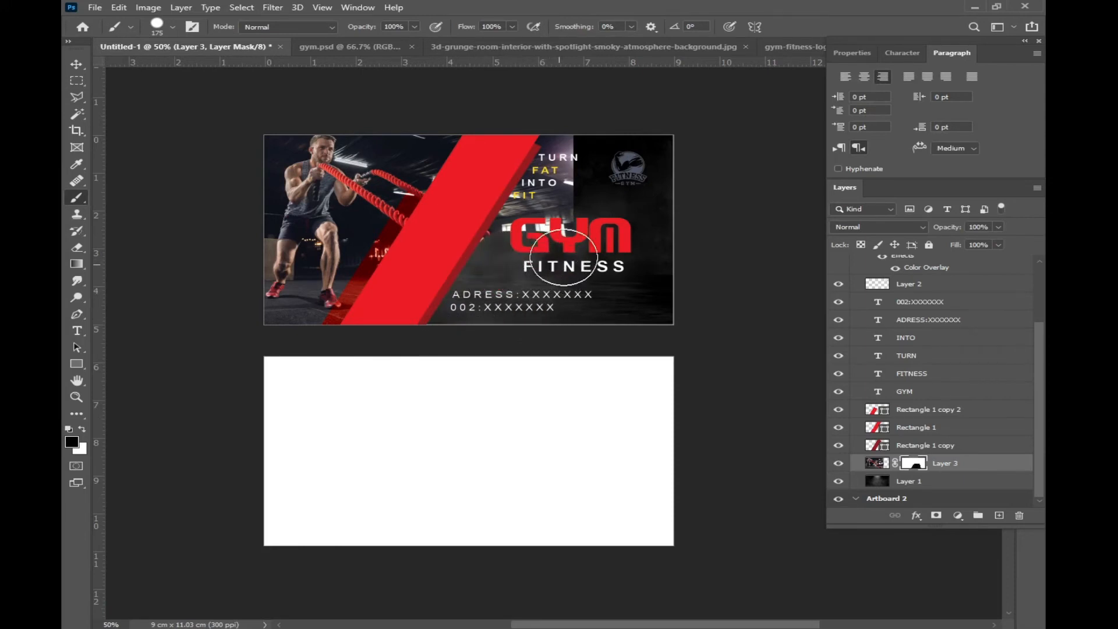
left_click_drag(541, 175, 535, 270)
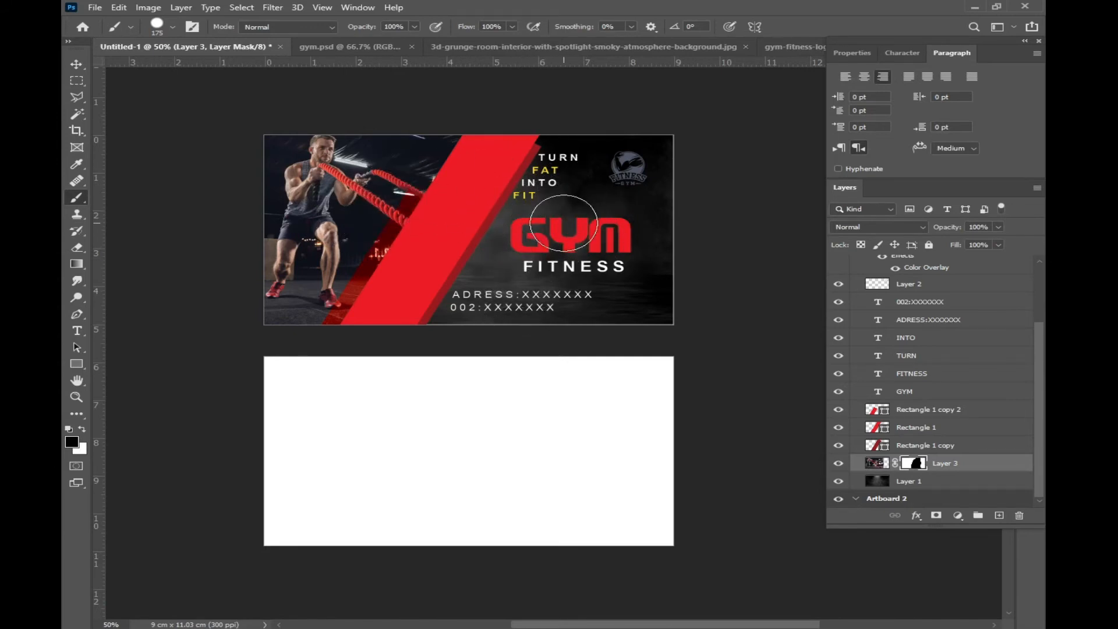
Step: Try painting white on the mask along the red stripe's right edge to restore the photo, and undo the stroke
left_click(83, 430)
mouse_move(539, 194)
left_mouse_down()
mouse_move(540, 163)
mouse_move(492, 187)
mouse_move(431, 302)
left_mouse_up()
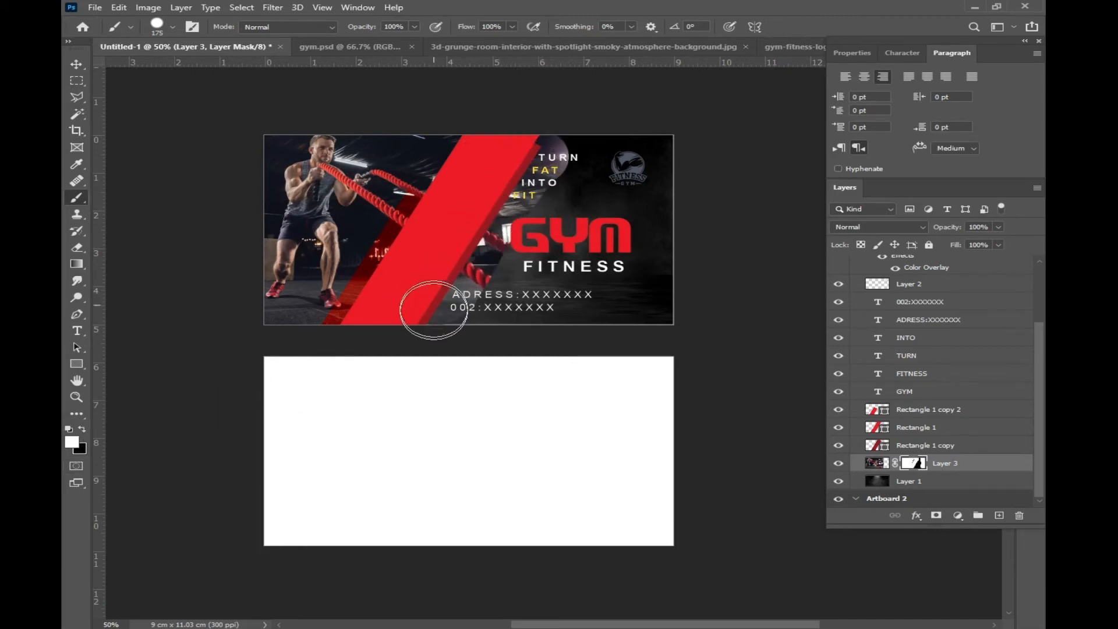
key("ctrl+z")
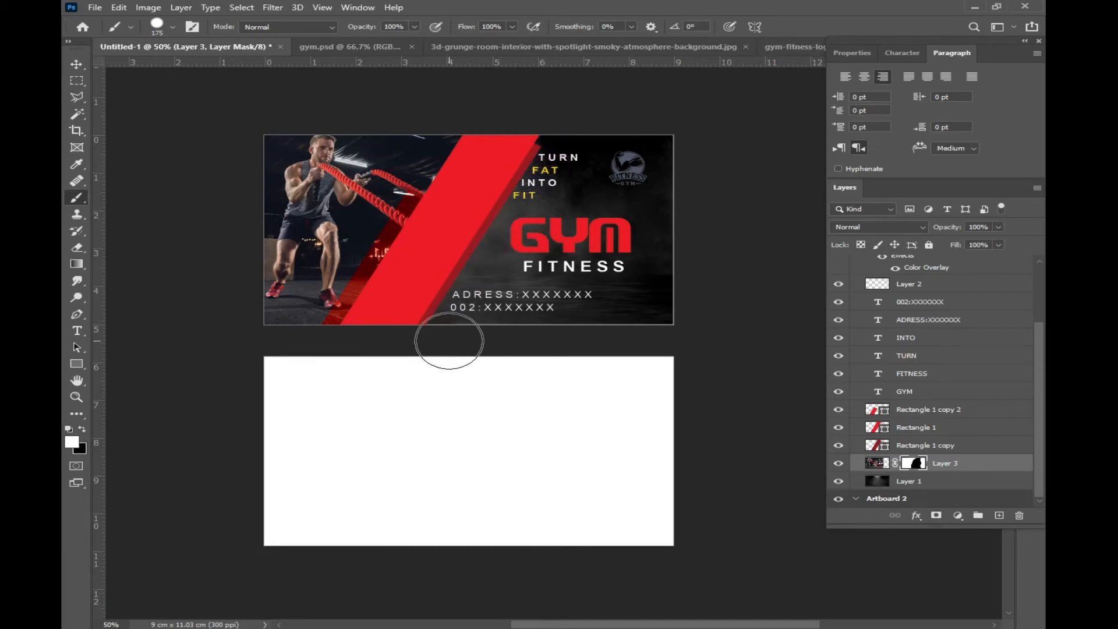
Step: Open the لوجو.psd file containing the white Twitter, Instagram and Facebook icons
key("v")
key("ctrl+plus")
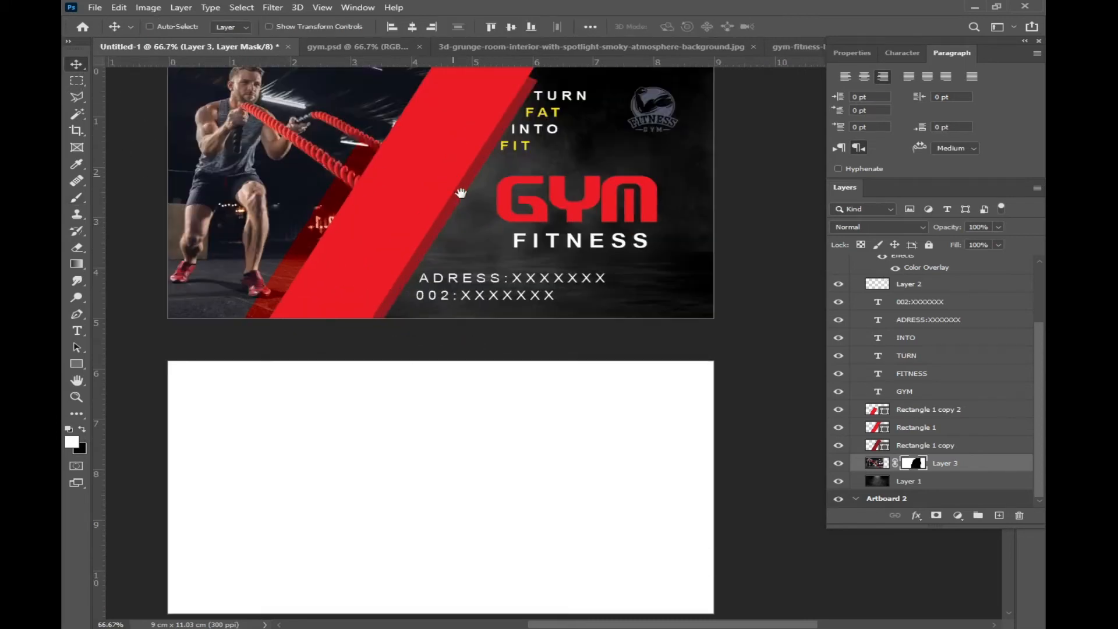
left_click_drag(452, 177, 493, 346)
key("ctrl+plus")
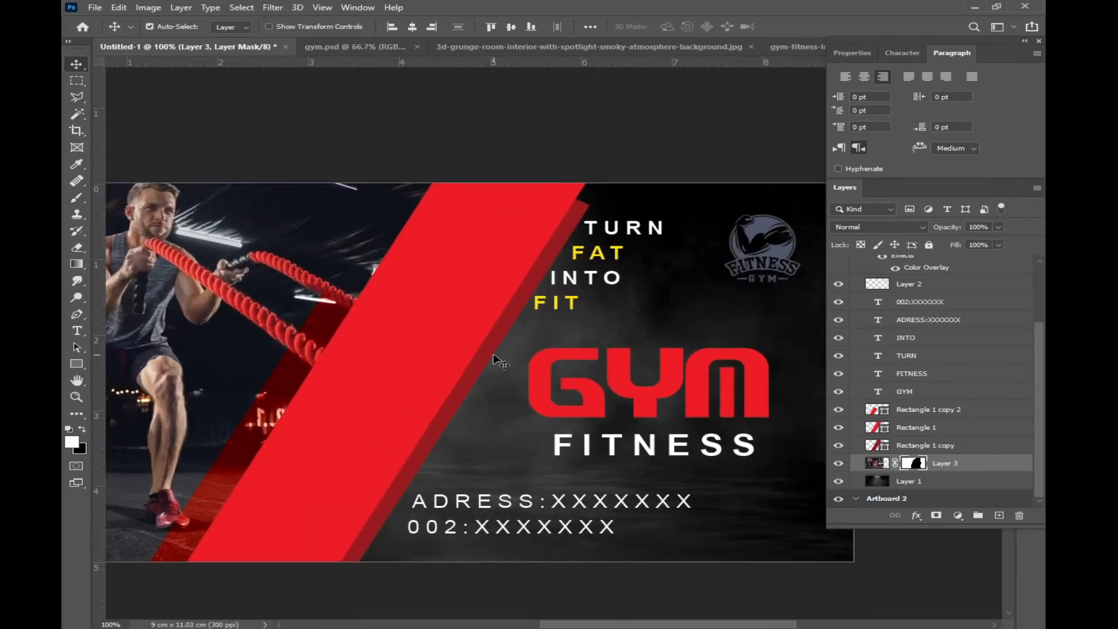
left_click_drag(624, 423, 582, 345)
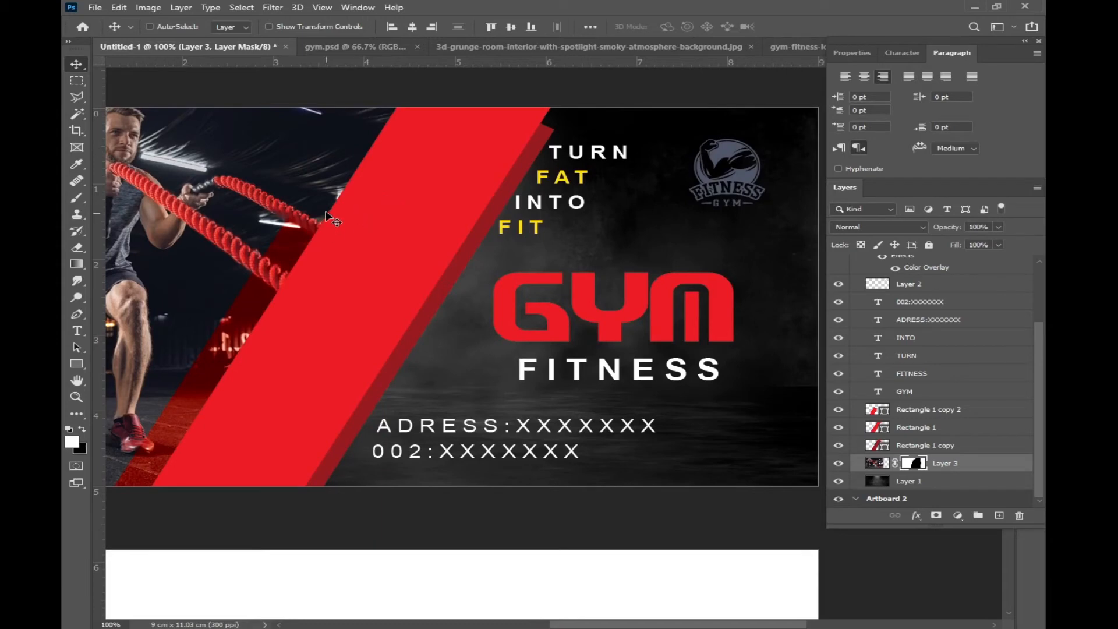
key("ctrl+o")
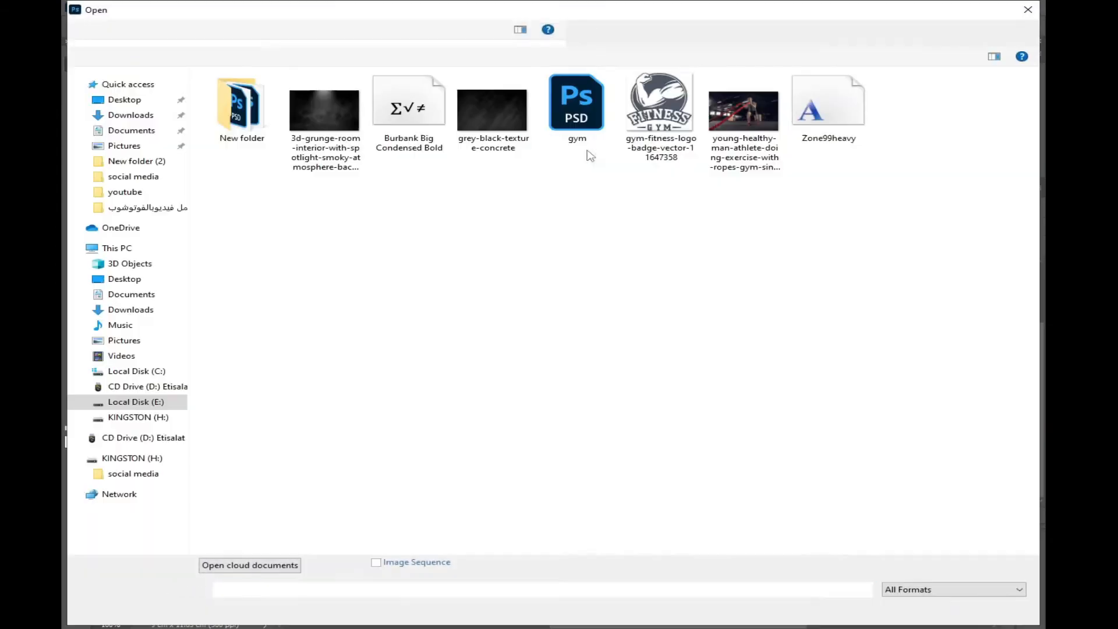
double_click(337, 108)
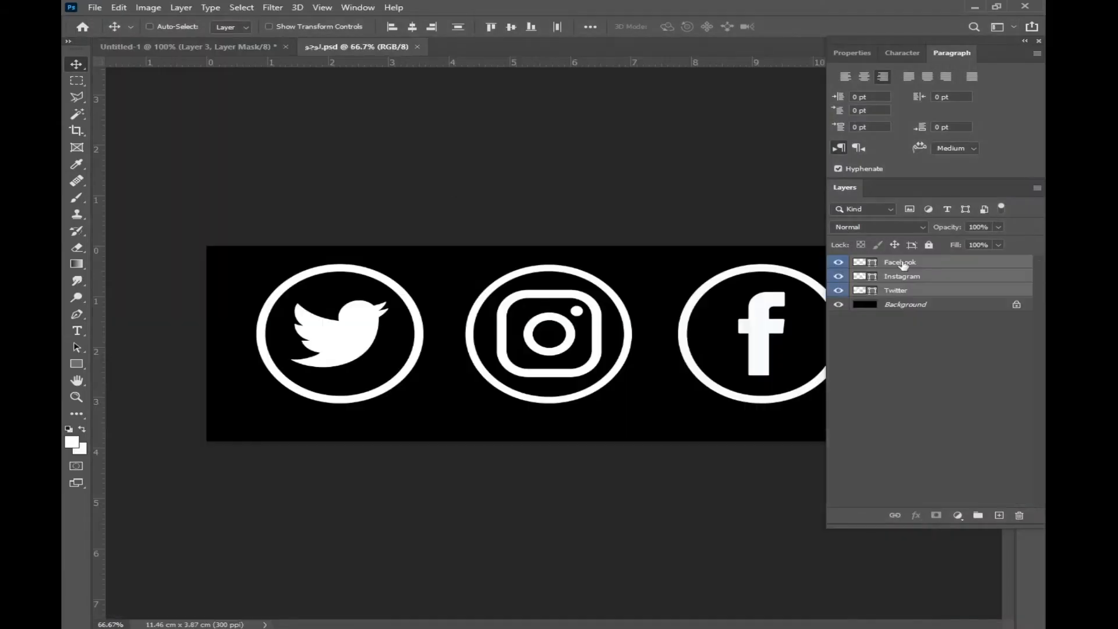
Step: Copy the Facebook, Instagram and Twitter layers into the business card document and raise them above the red stripe layers
left_click(902, 263)
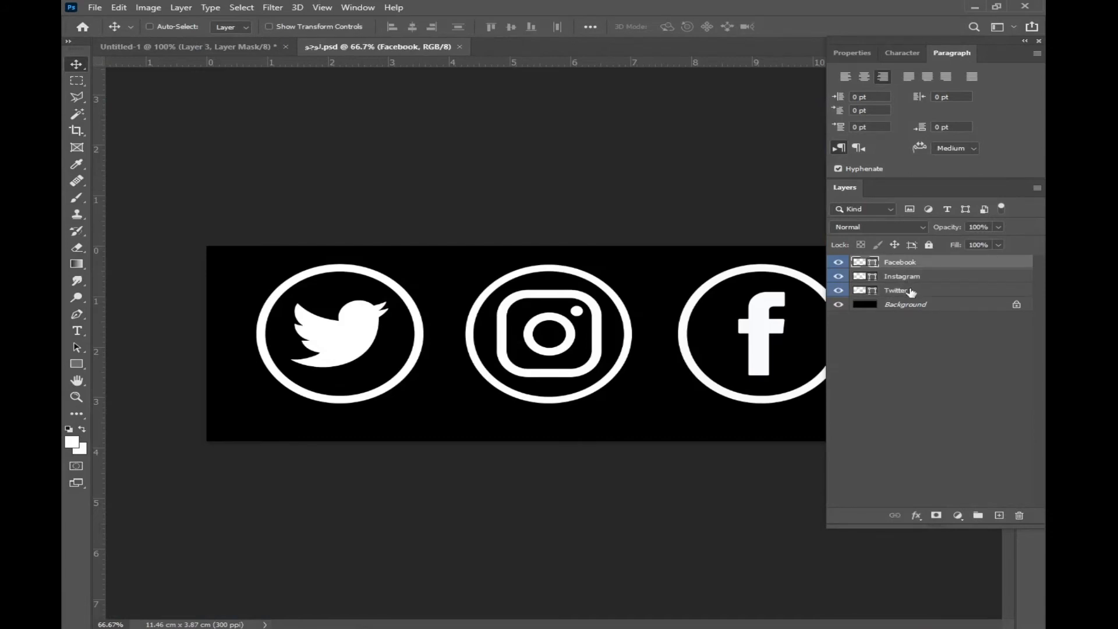
left_click(911, 291, "shift")
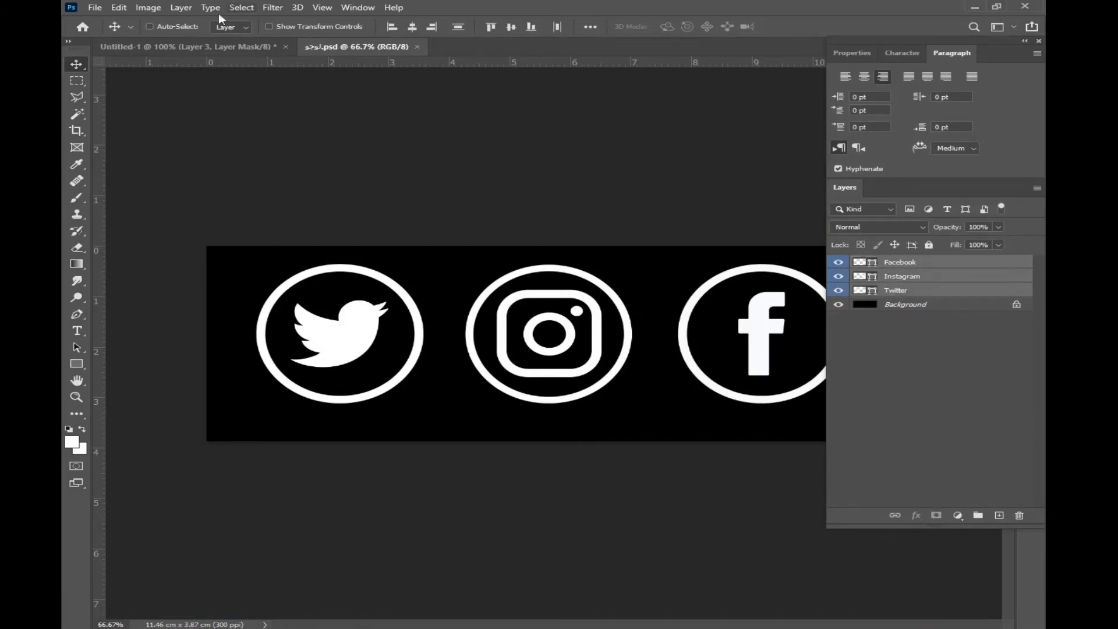
left_click_drag(371, 371, 540, 332)
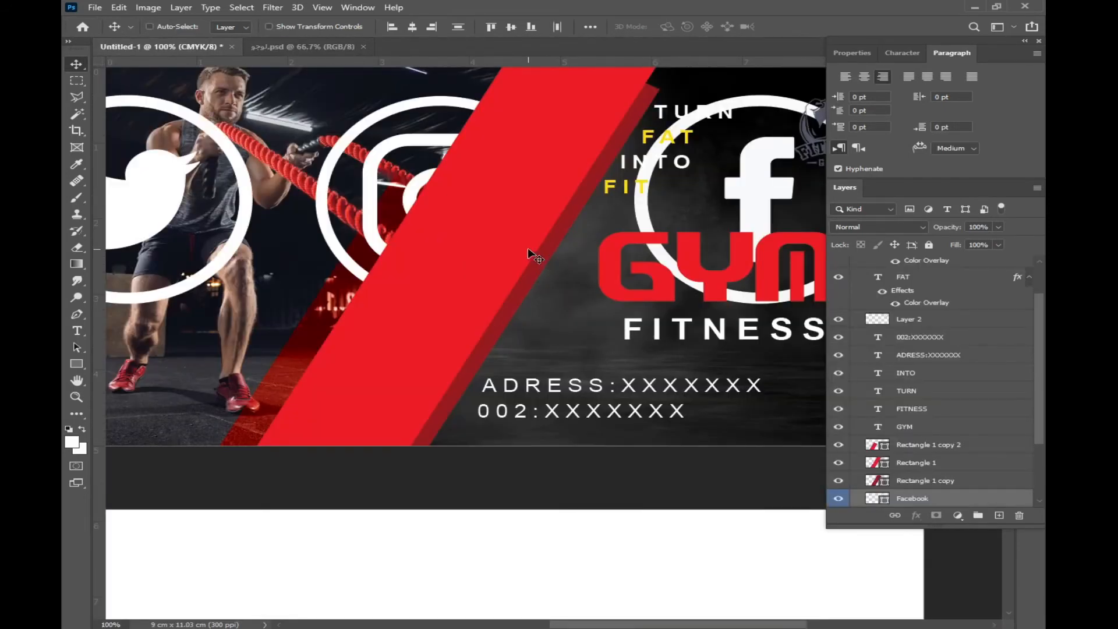
key("ctrl+bracketright")
key("ctrl+bracketright")
key("ctrl+bracketright")
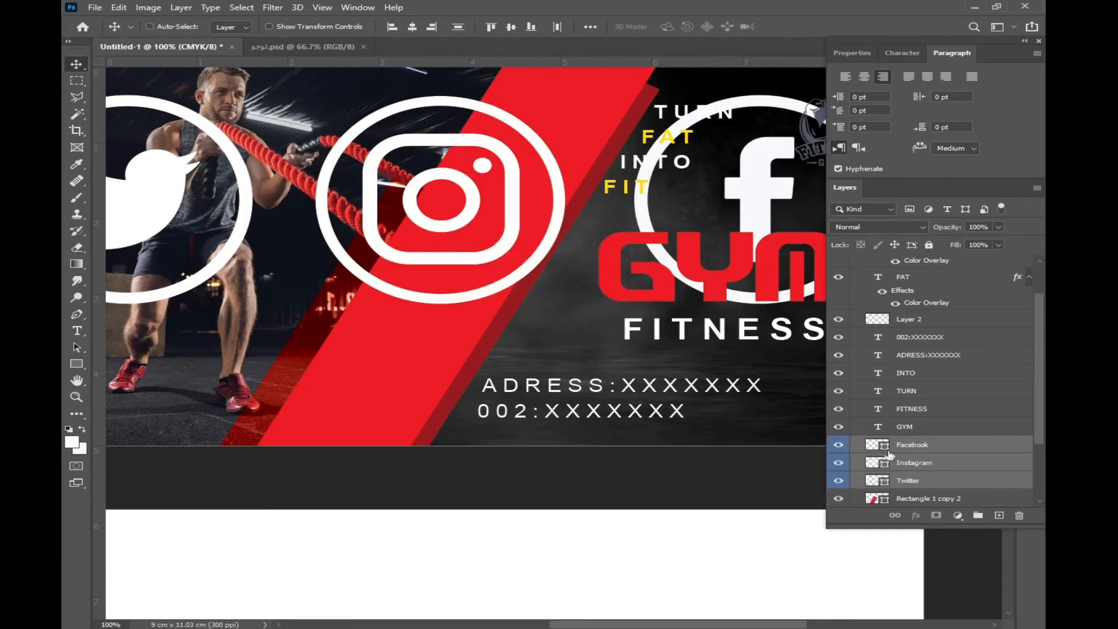
Step: Scale the three social icons down together and place them in a row across the upper part of the red stripe's left edge
key("ctrl")
left_click(914, 500, "ctrl")
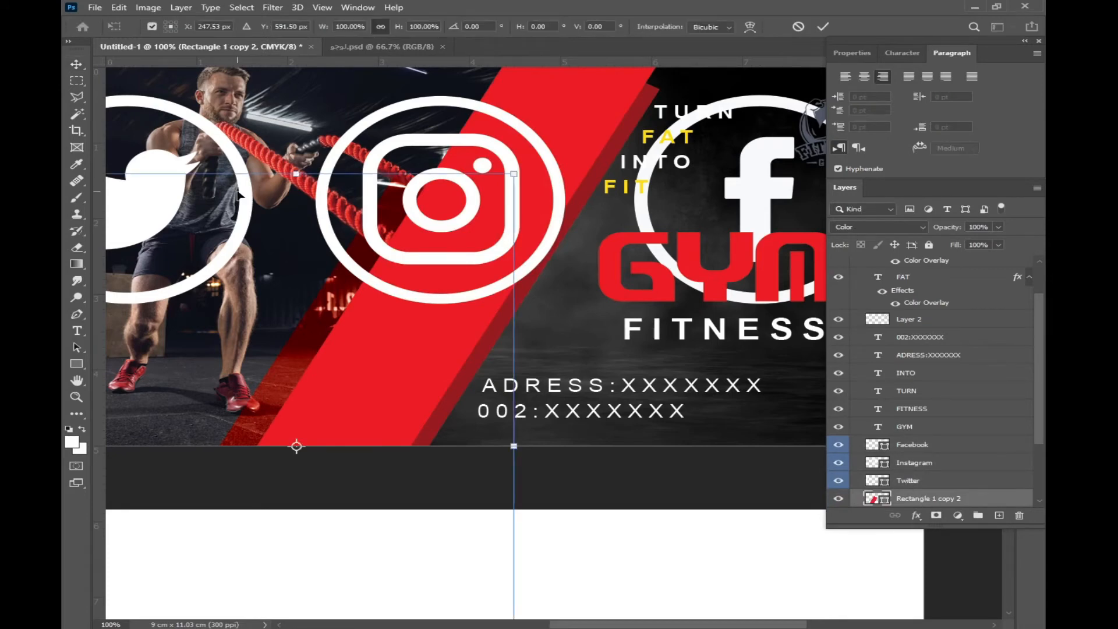
key("ctrl+minus")
left_click(909, 481)
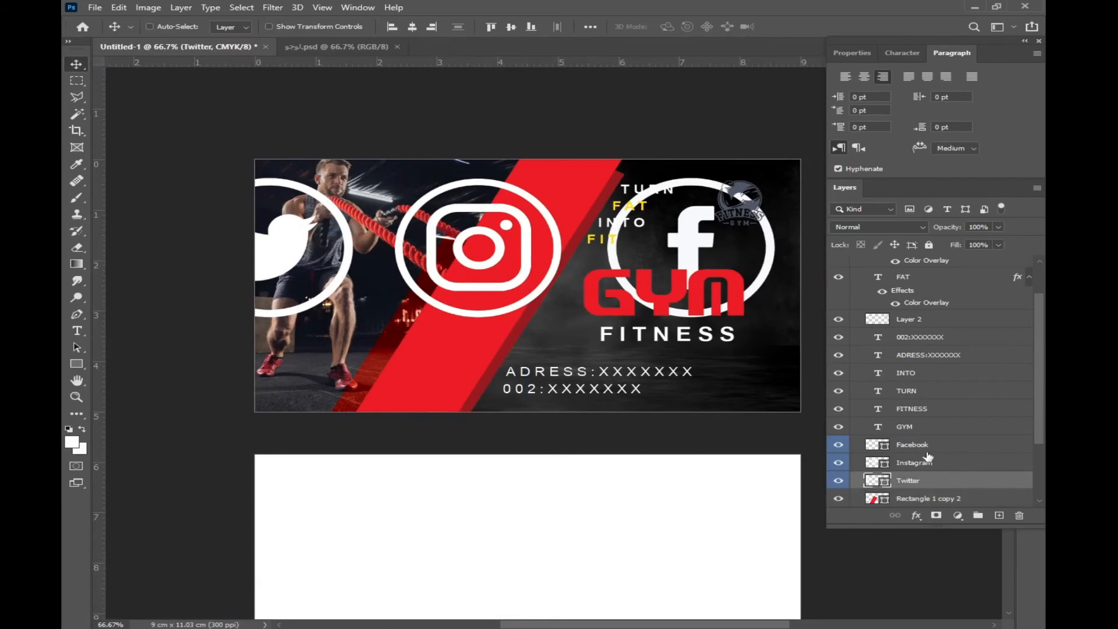
left_click(931, 446, "shift")
key("ctrl+t")
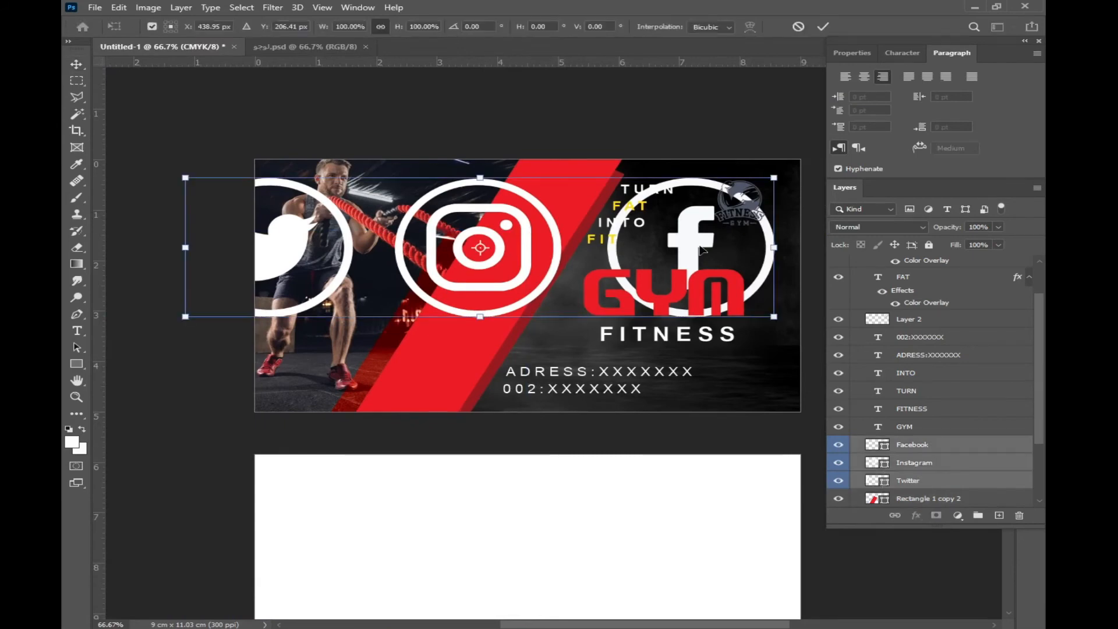
left_click_drag(775, 175, 548, 218)
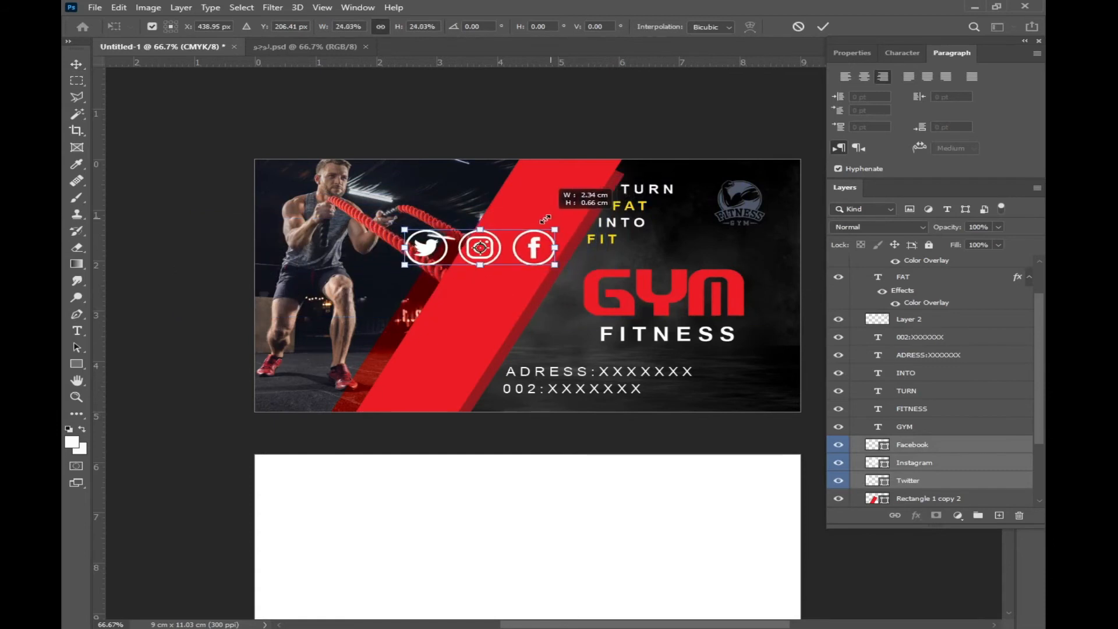
key("Return")
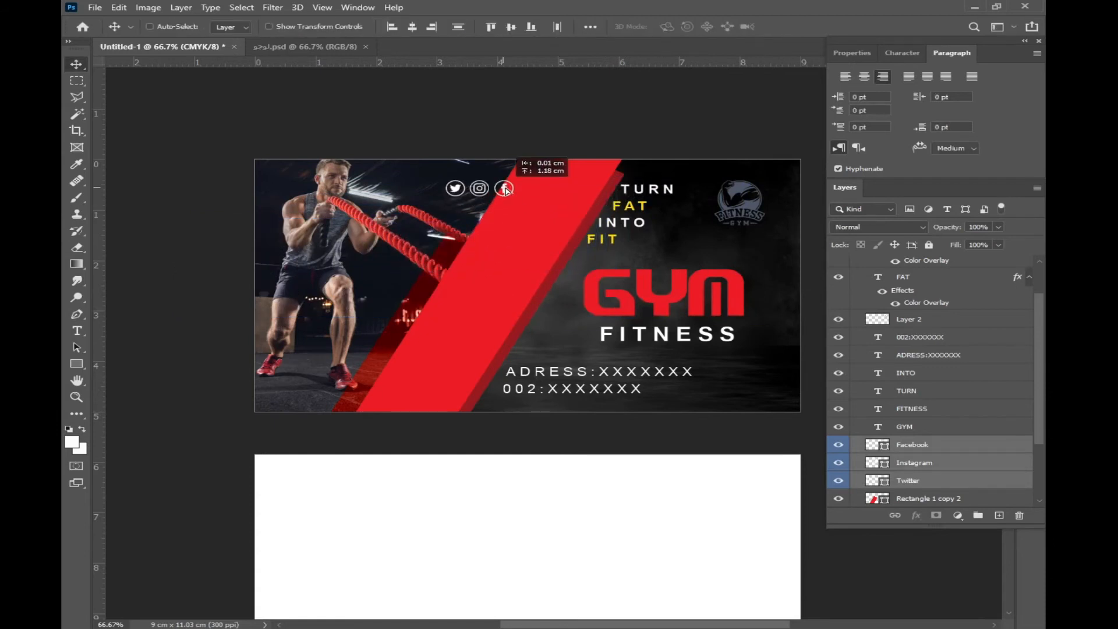
left_click_drag(502, 189, 509, 188)
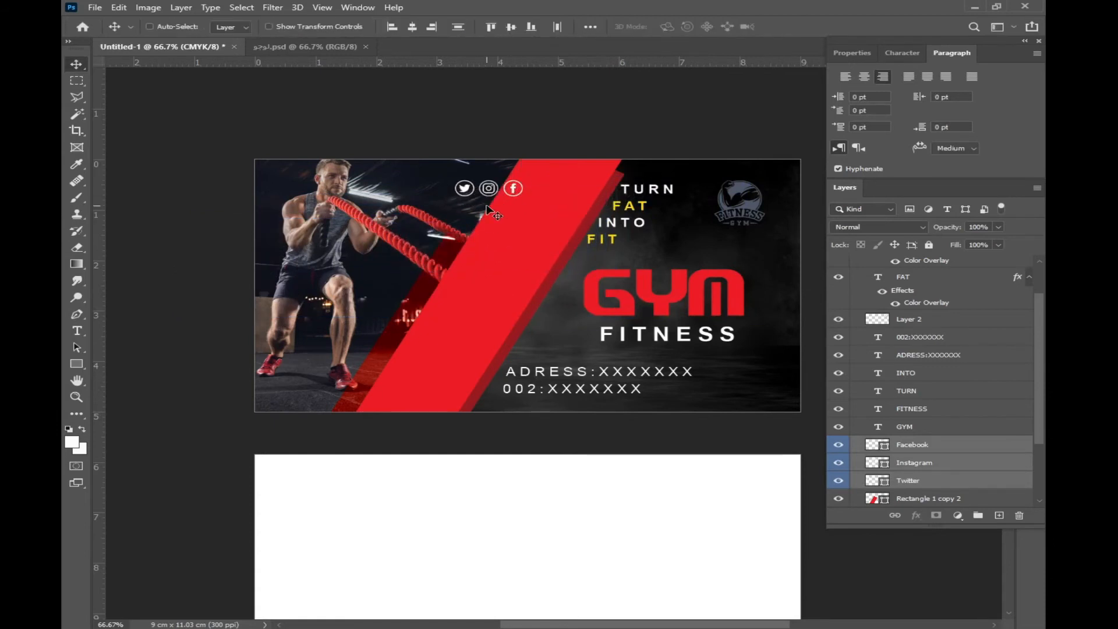
Step: Place the Instagram icon below Facebook and the Twitter icon below Instagram, following the red stripe's slanted left edge
left_click(919, 464)
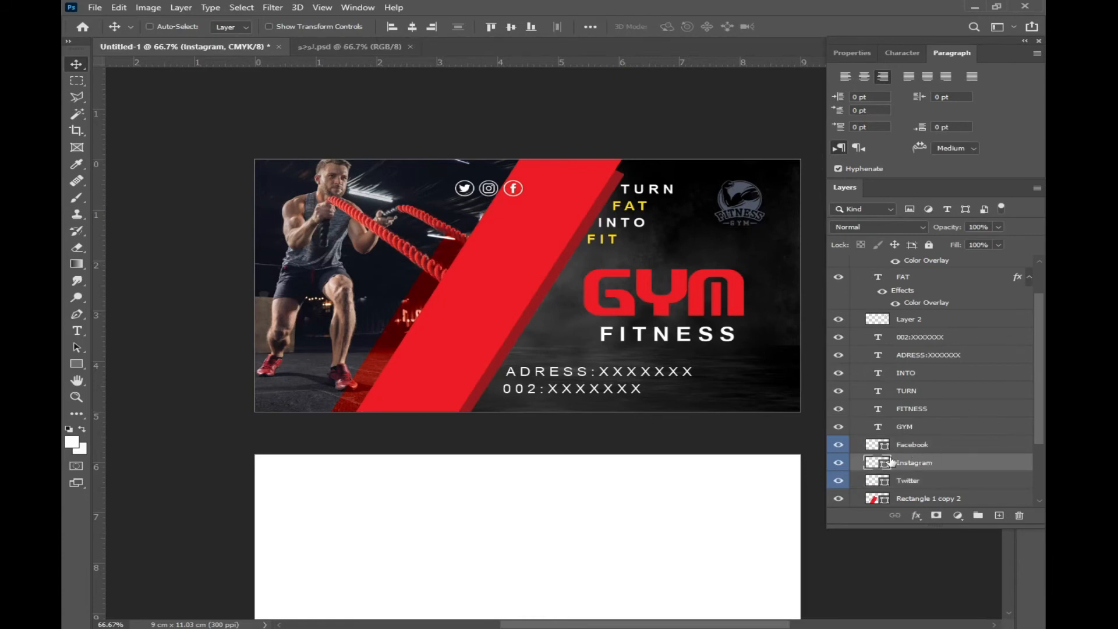
left_click_drag(473, 173, 480, 199)
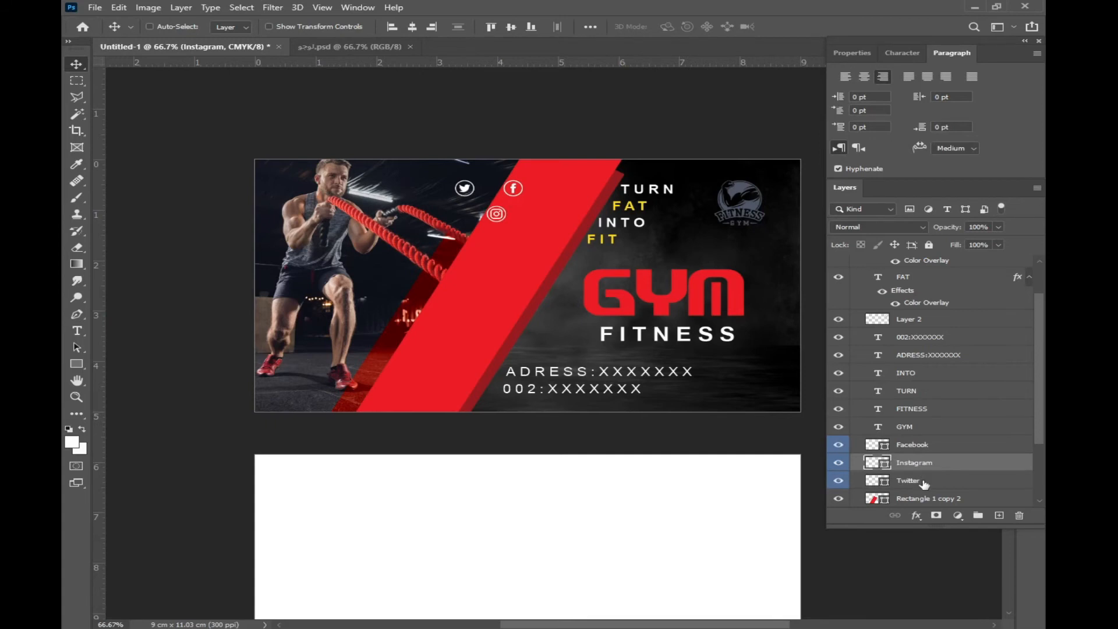
left_click(926, 479)
key("ctrl")
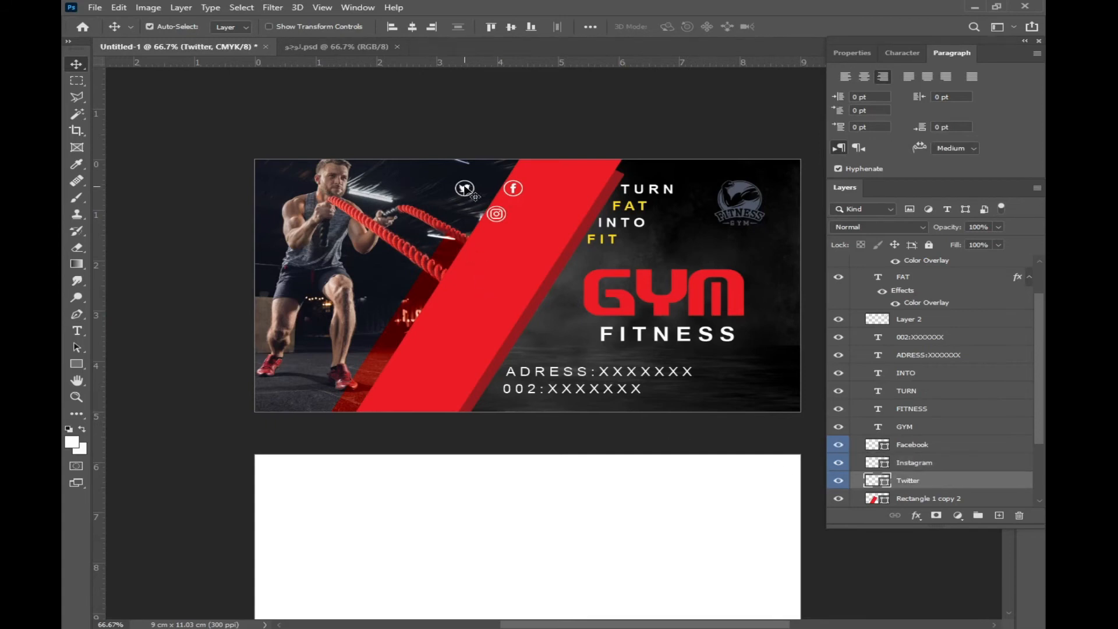
left_click_drag(466, 190, 485, 238)
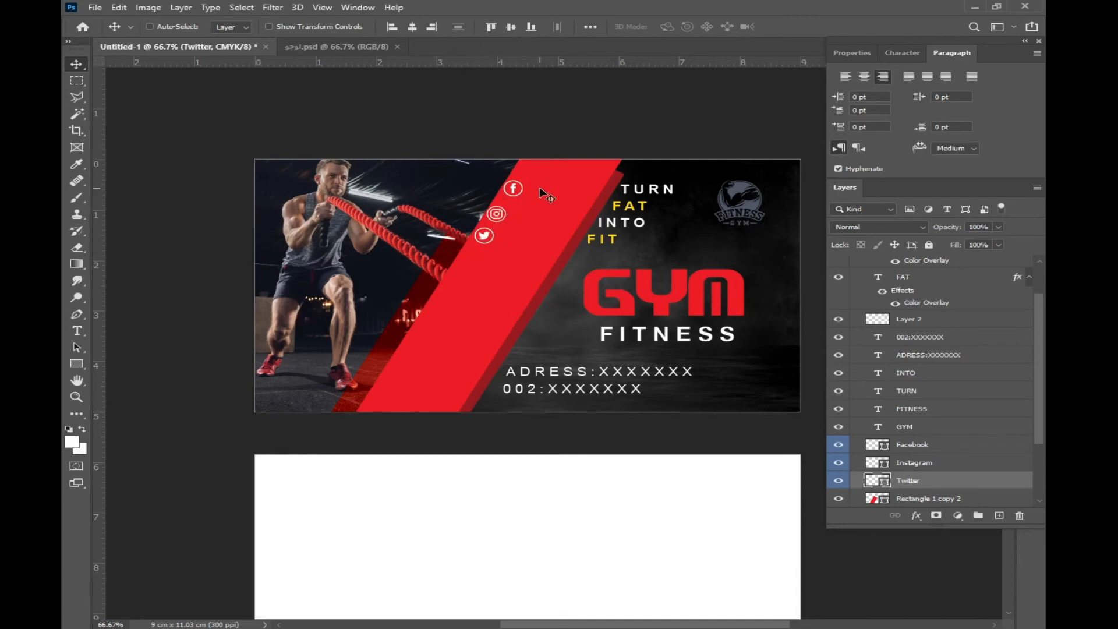
Step: Select the Twitter icon and nudge it slightly left to align with the other icons along the stripe
left_click(927, 450, "shift")
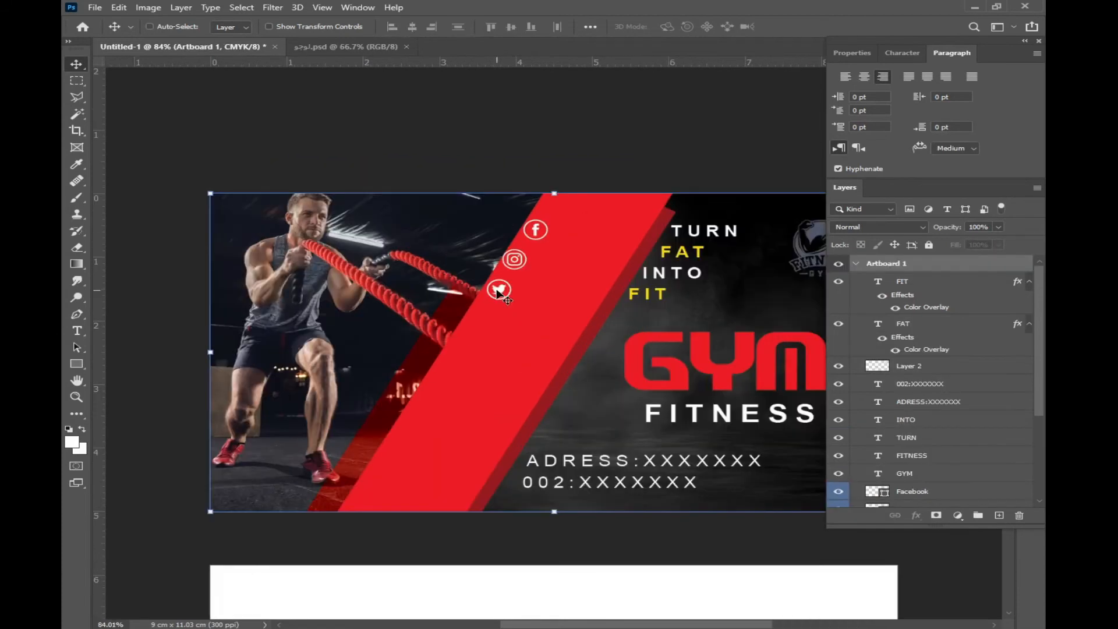
right_click(497, 291)
left_click(536, 310)
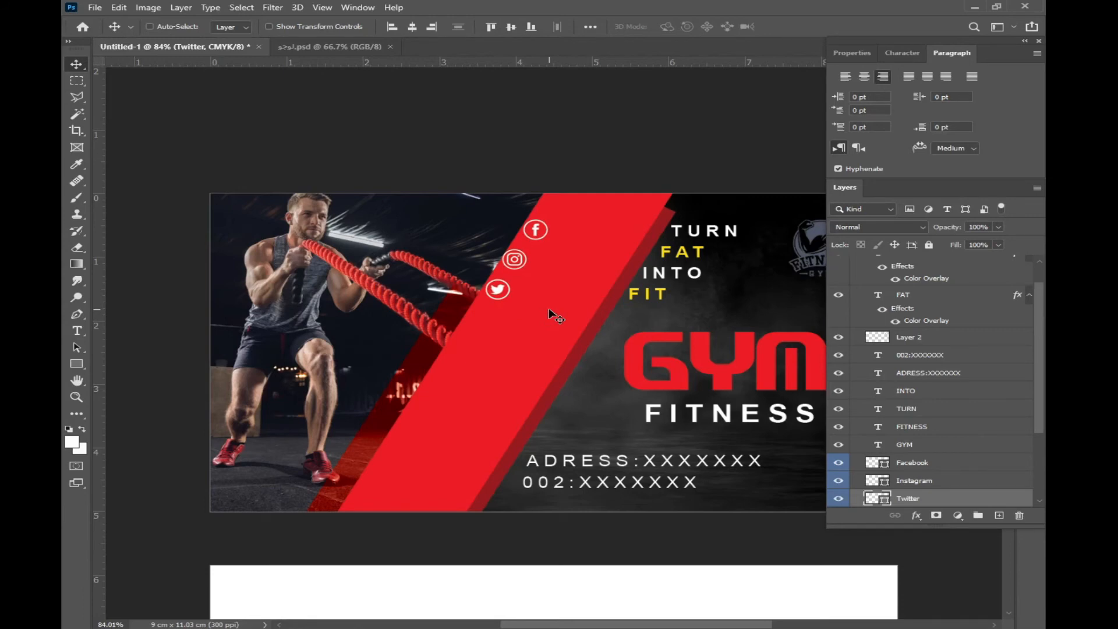
key("Left")
key("Left")
Step: Duplicate the ADRESS line beside the Facebook icon and replace its text with the account holder's name
right_click(611, 464)
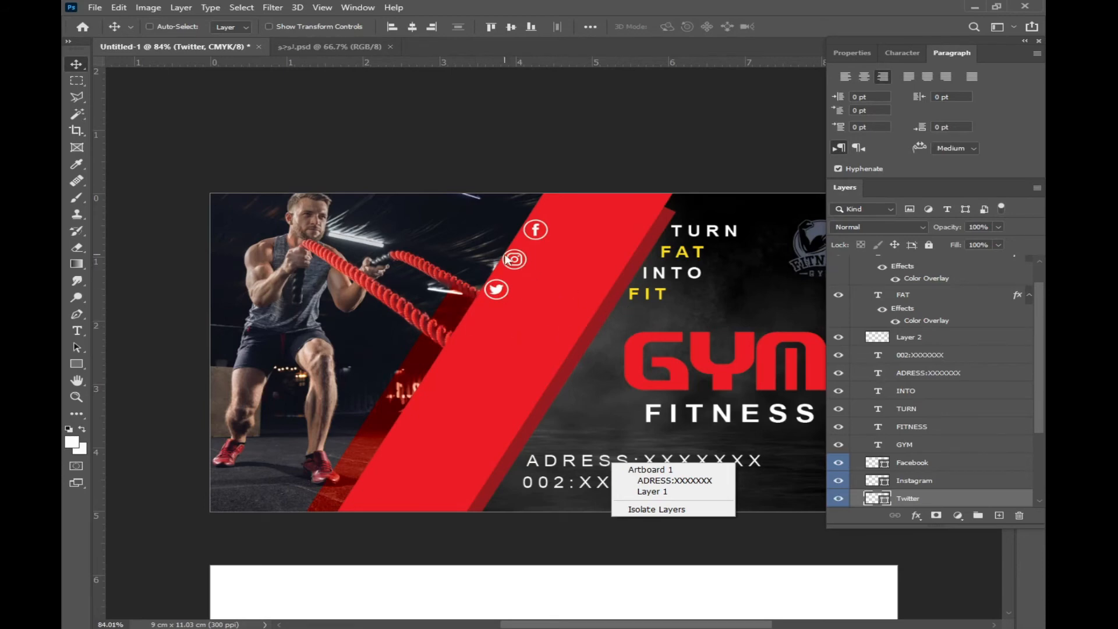
left_click(595, 465)
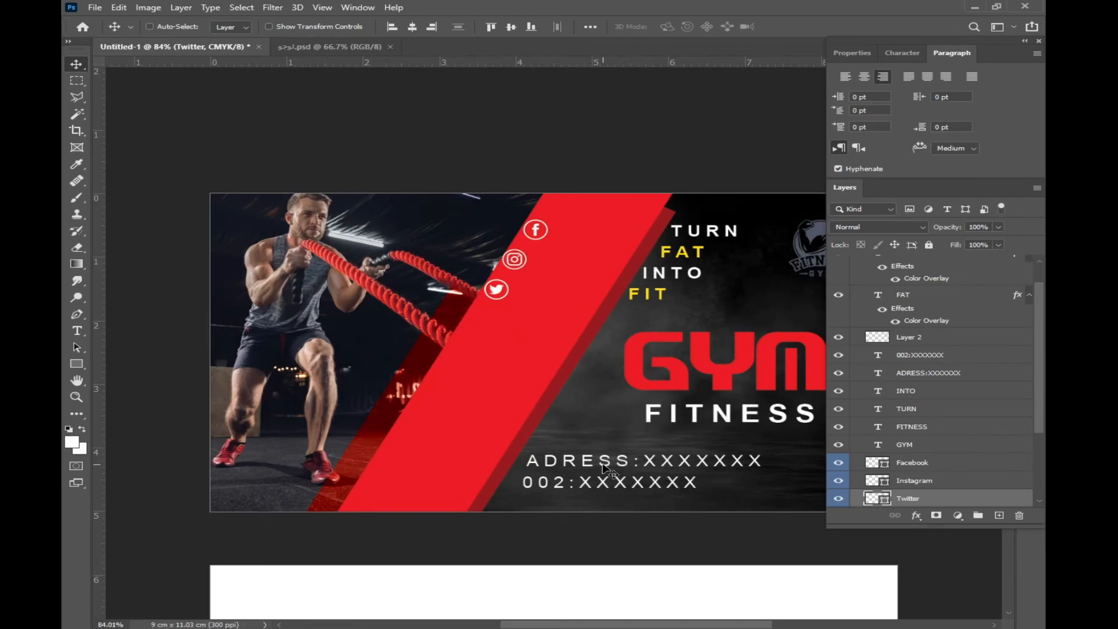
left_click_drag(570, 463, 596, 241)
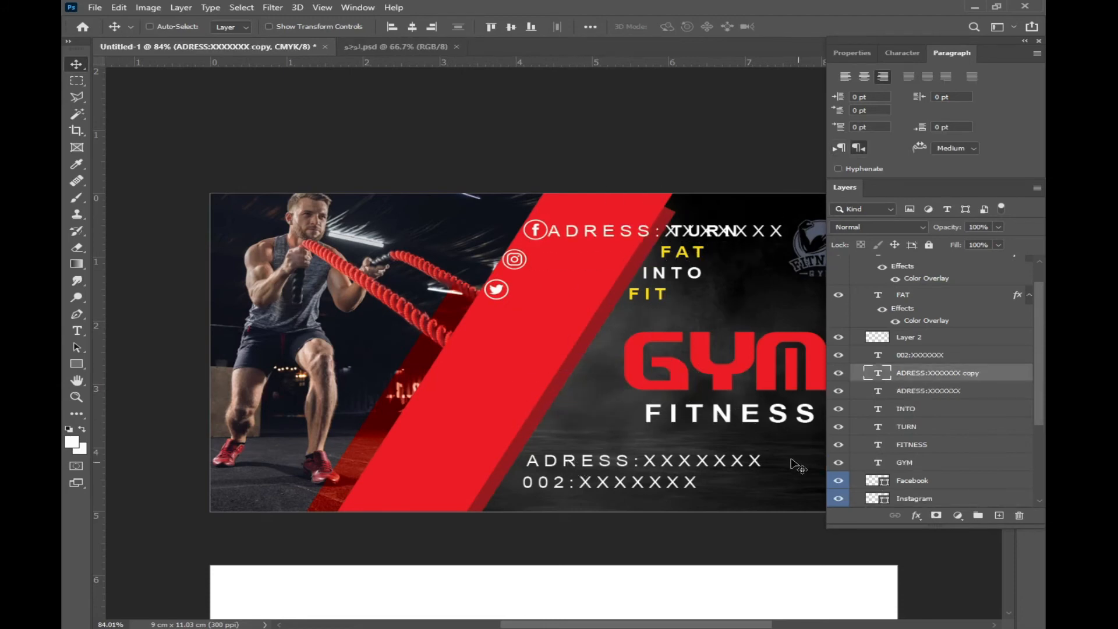
key("t")
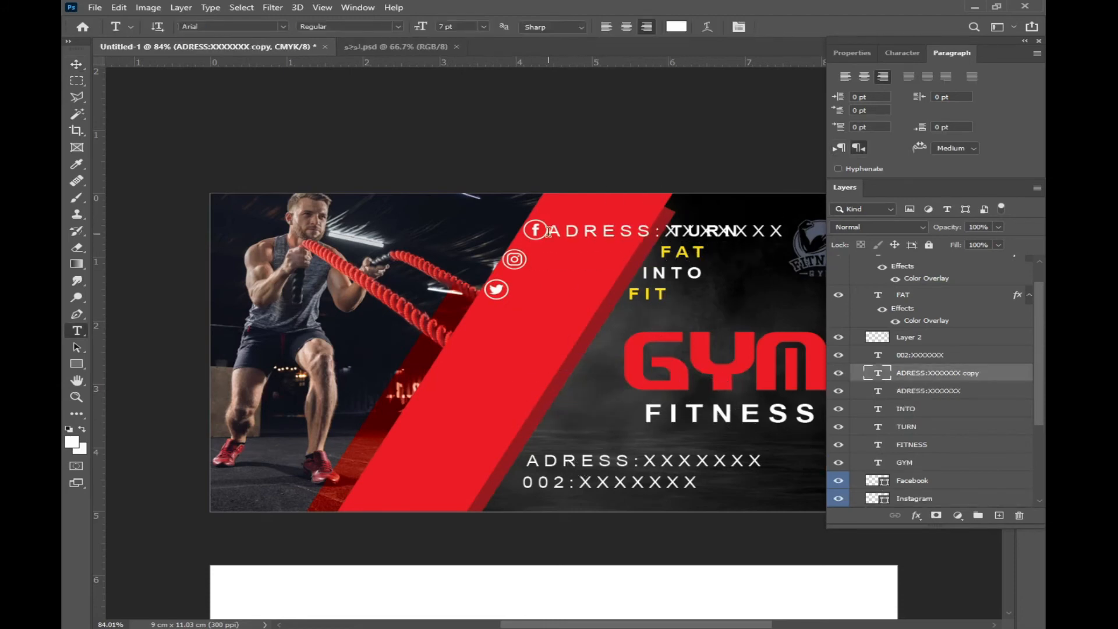
triple_click(586, 231)
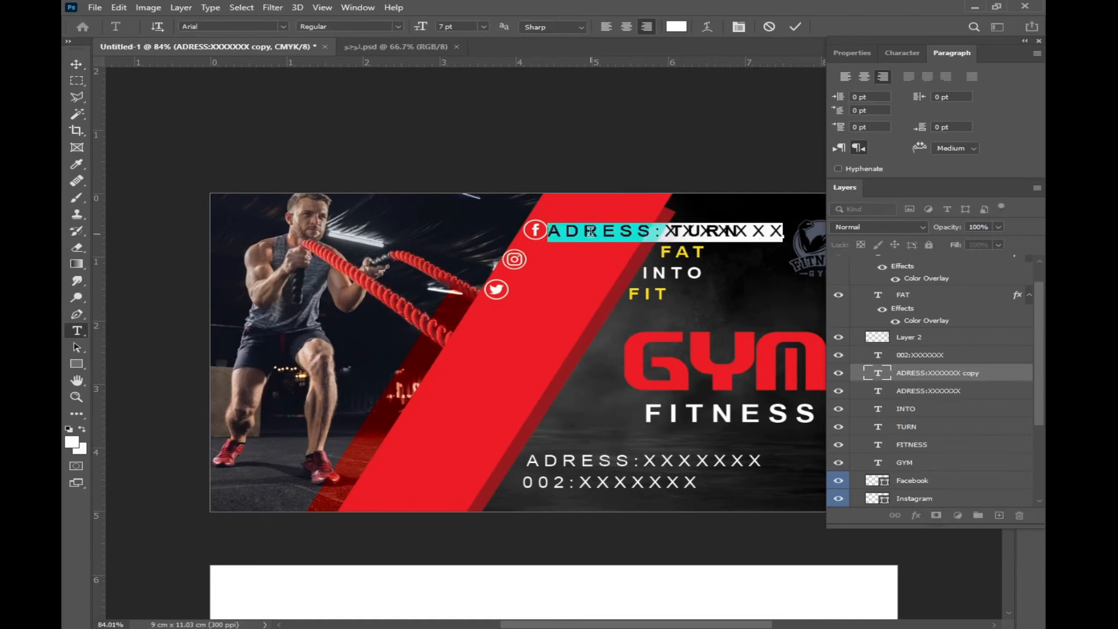
type("s")
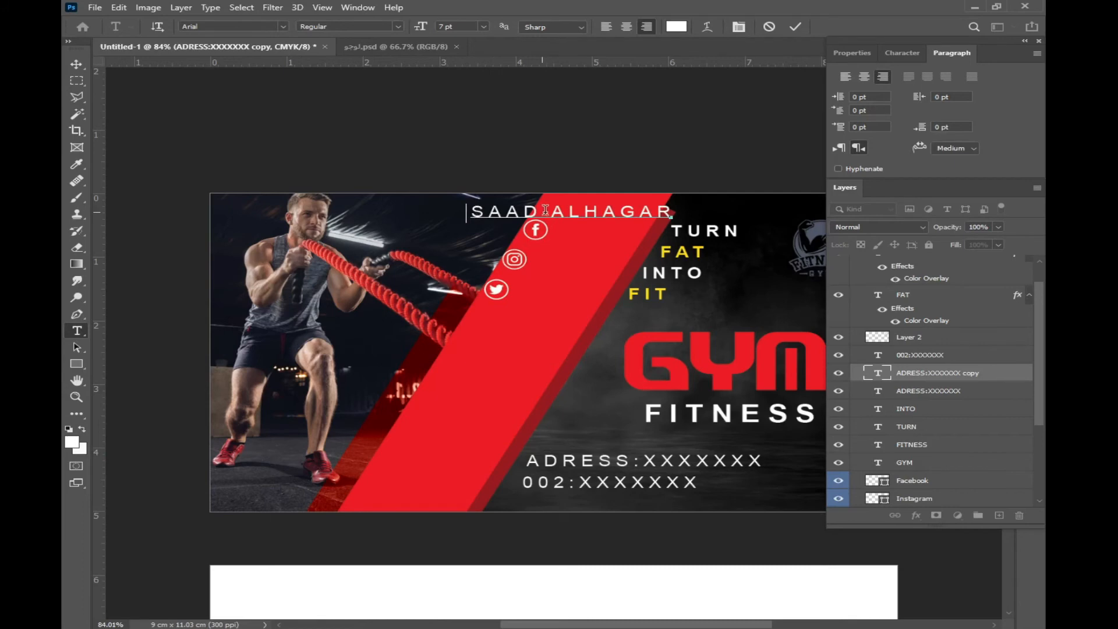
Step: Set the account name's tracking to 0 and size to 5 pt, and position it directly beside the Facebook icon
triple_click(578, 211)
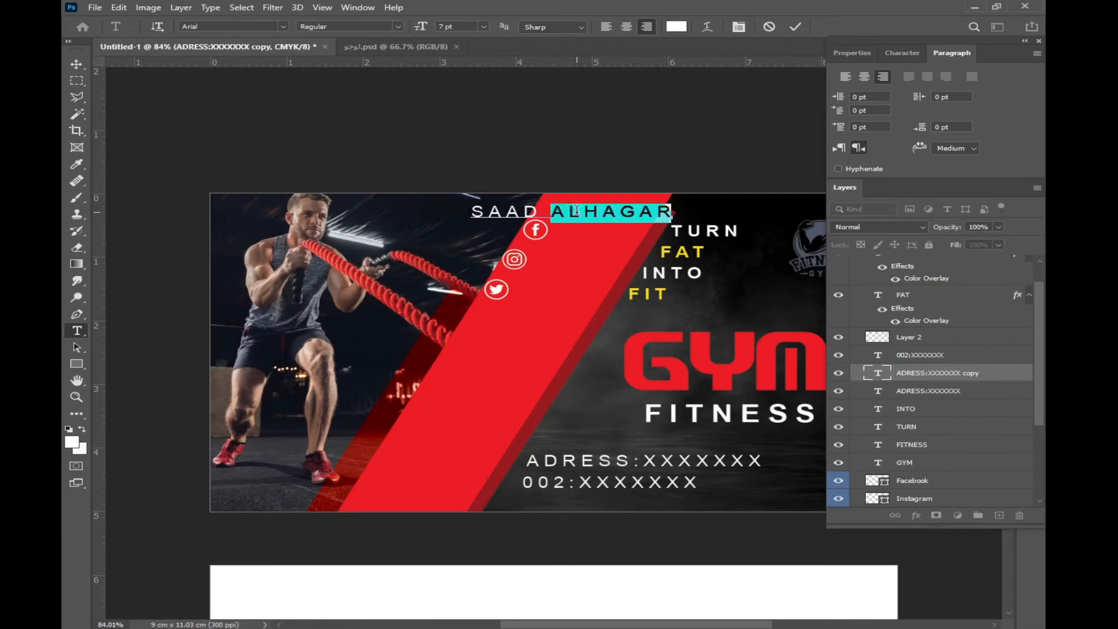
left_click(903, 53)
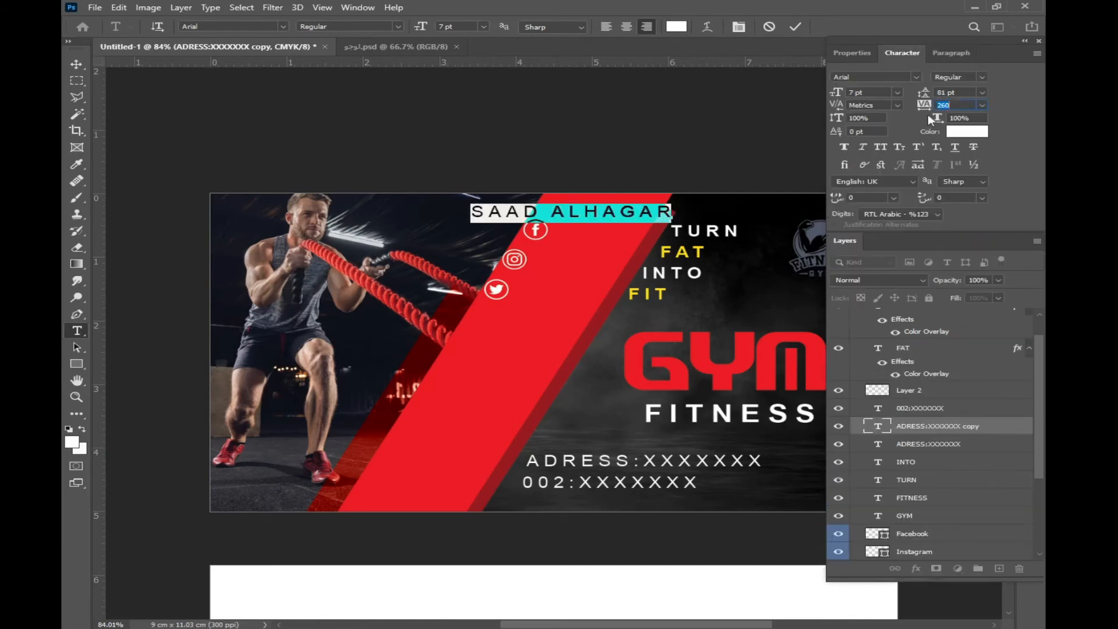
left_click(983, 105)
left_click(952, 181)
left_click_drag(616, 254, 624, 283)
key("ctrl+shift+comma")
key("ctrl+shift+comma")
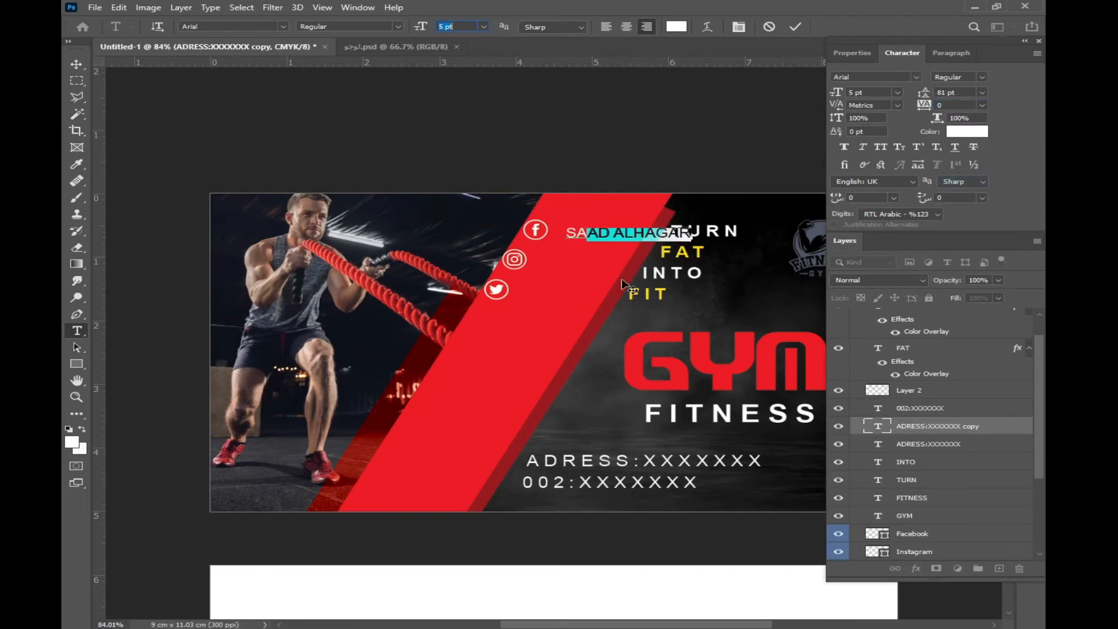
left_click_drag(572, 238, 540, 242)
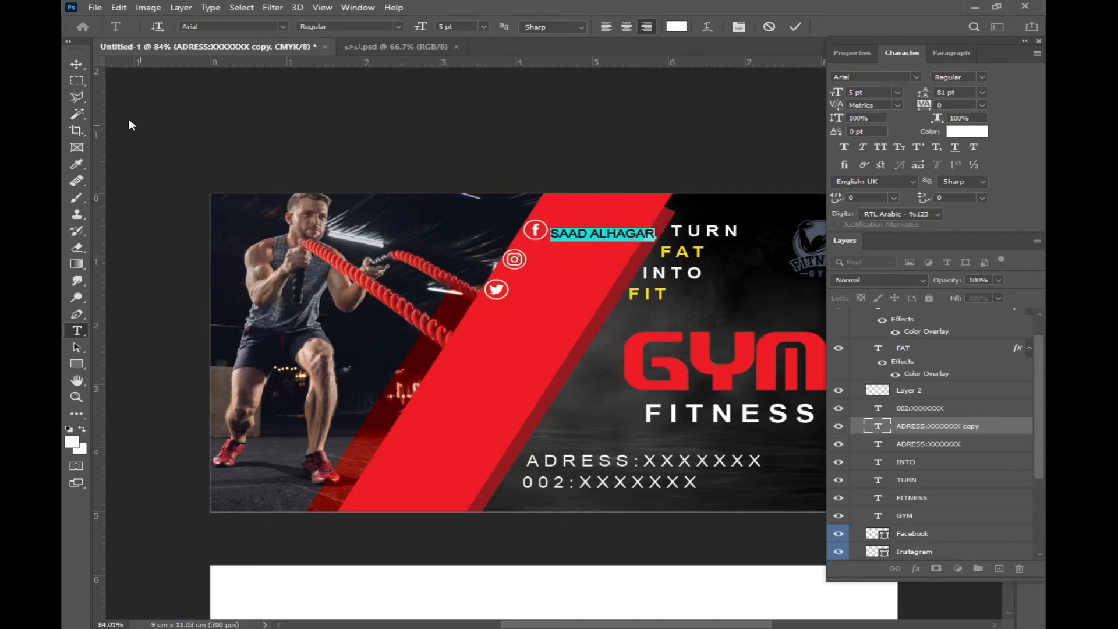
left_click(77, 64)
Step: Give the GYM text layer an orange colour label and remove the label again
scroll(839, 532, "down", 2)
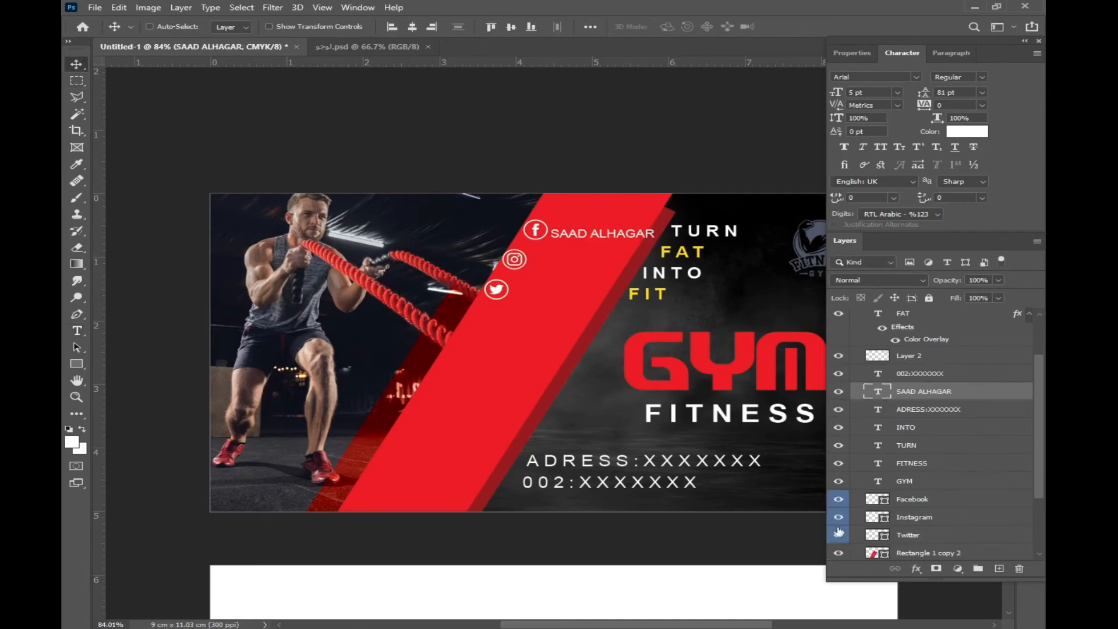
right_click(845, 476)
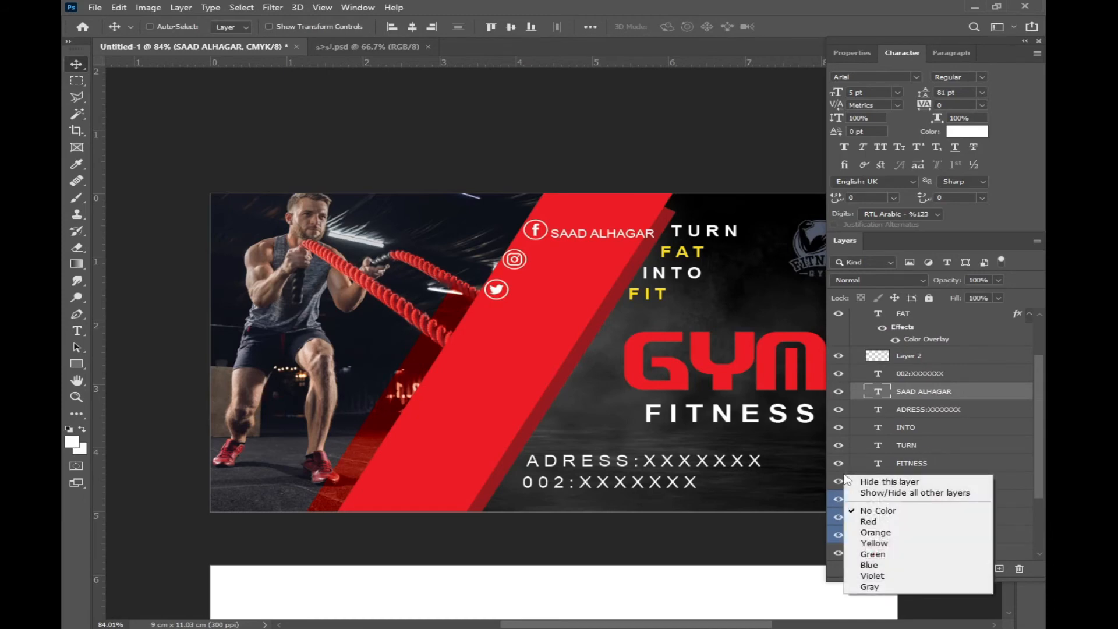
left_click(862, 533)
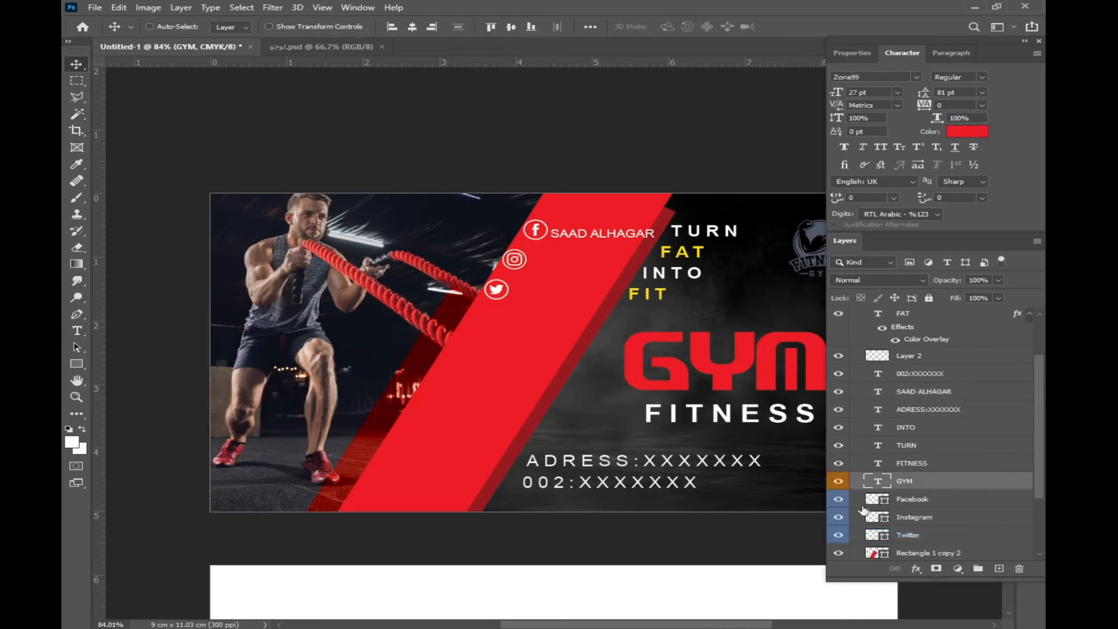
right_click(840, 480)
left_click(868, 518)
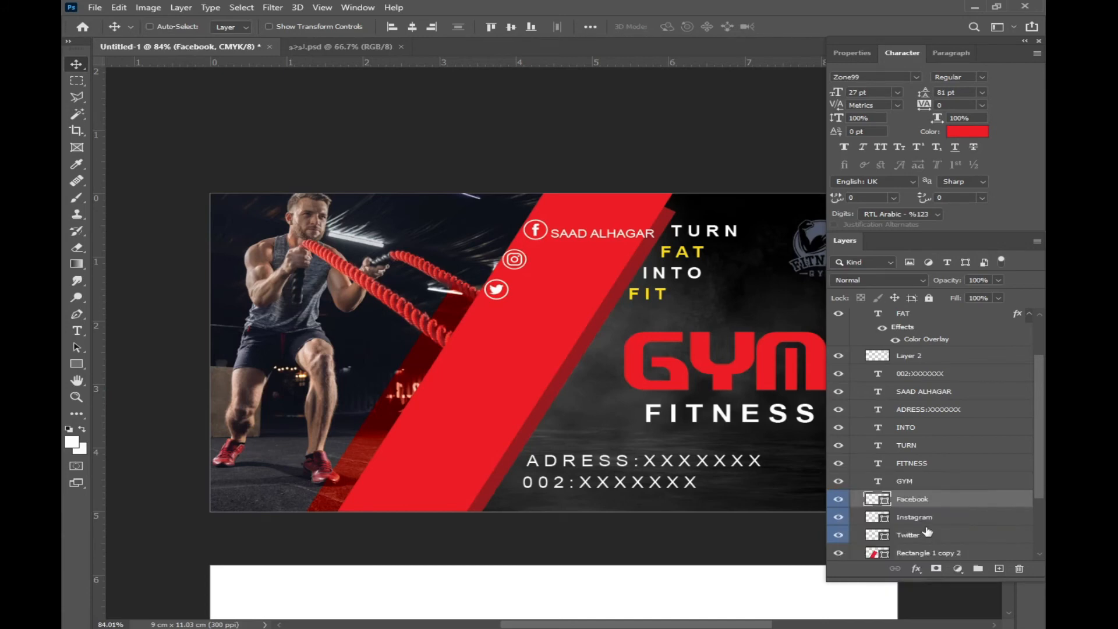
Step: Scale the Facebook, Instagram and Twitter icons together to about 0.7 × 1 cm and move them up along the stripe
left_click(925, 534, "shift")
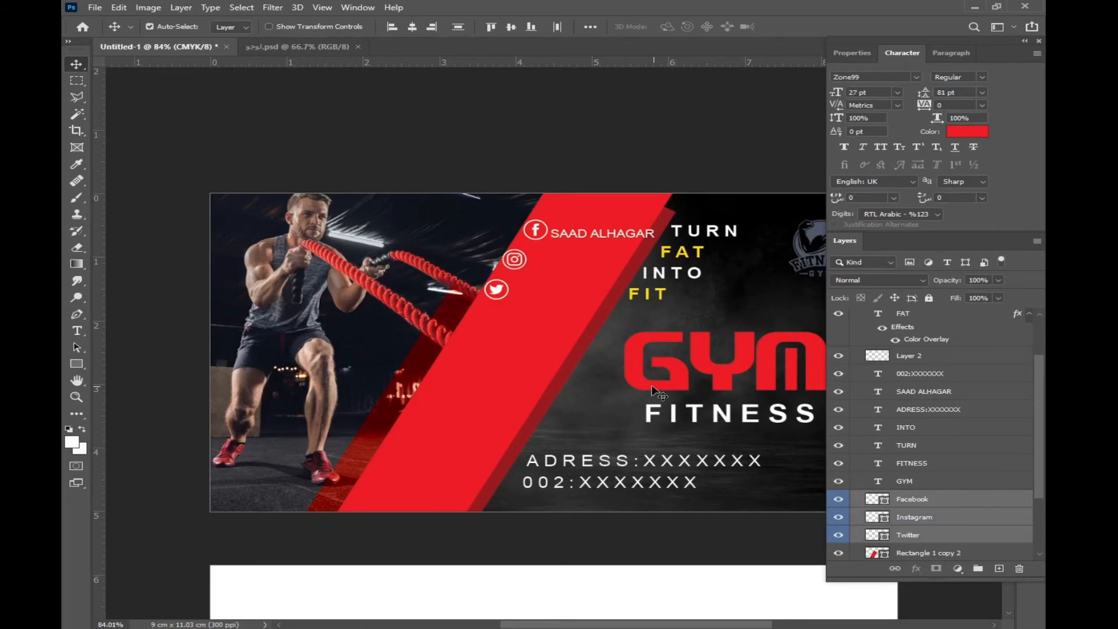
key("ctrl+t")
left_click_drag(549, 300, 545, 277)
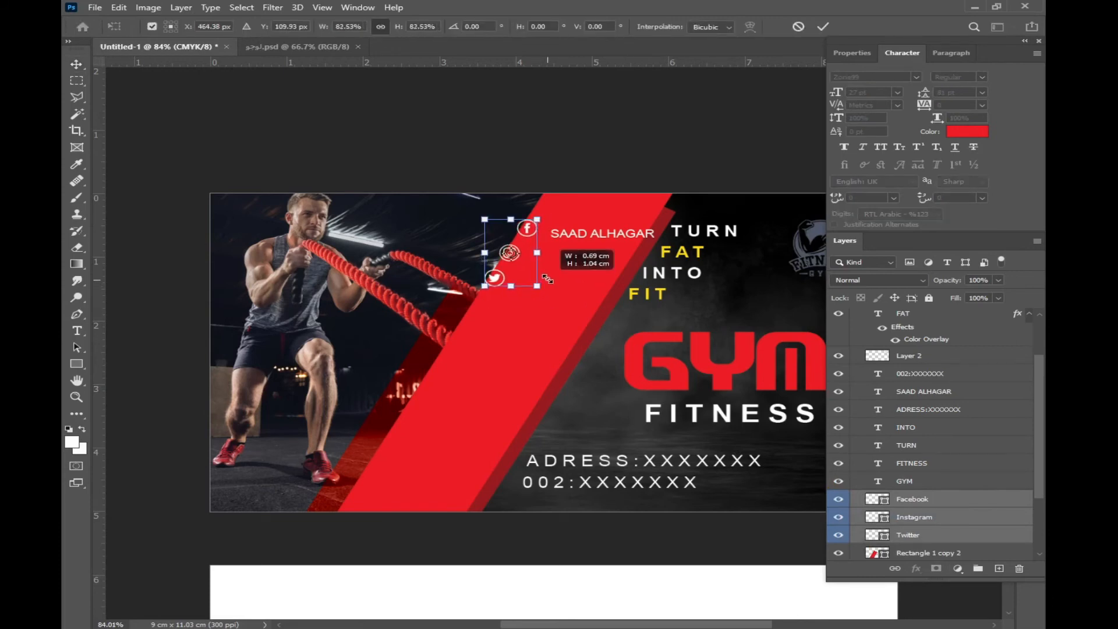
left_click_drag(521, 238, 508, 226)
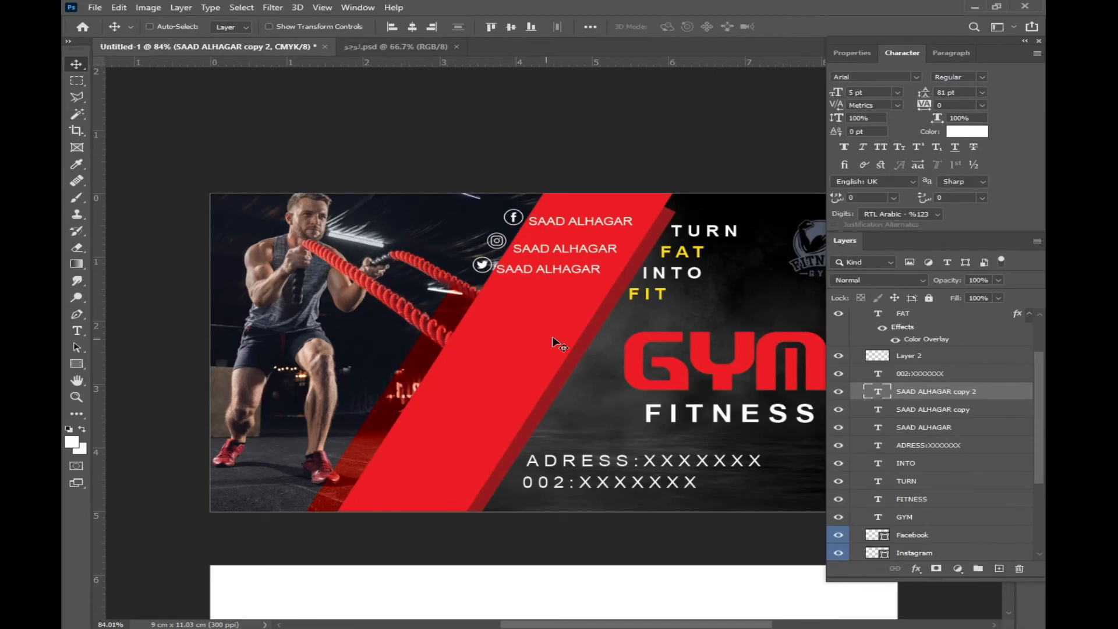
Step: Nudge the account name beside the Twitter icon slightly right and up to line it up with the icon
key("Up")
key("Up")
key("Right")
key("Right")
key("Right")
key("Right")
key("Right")
key("Right")
key("Right")
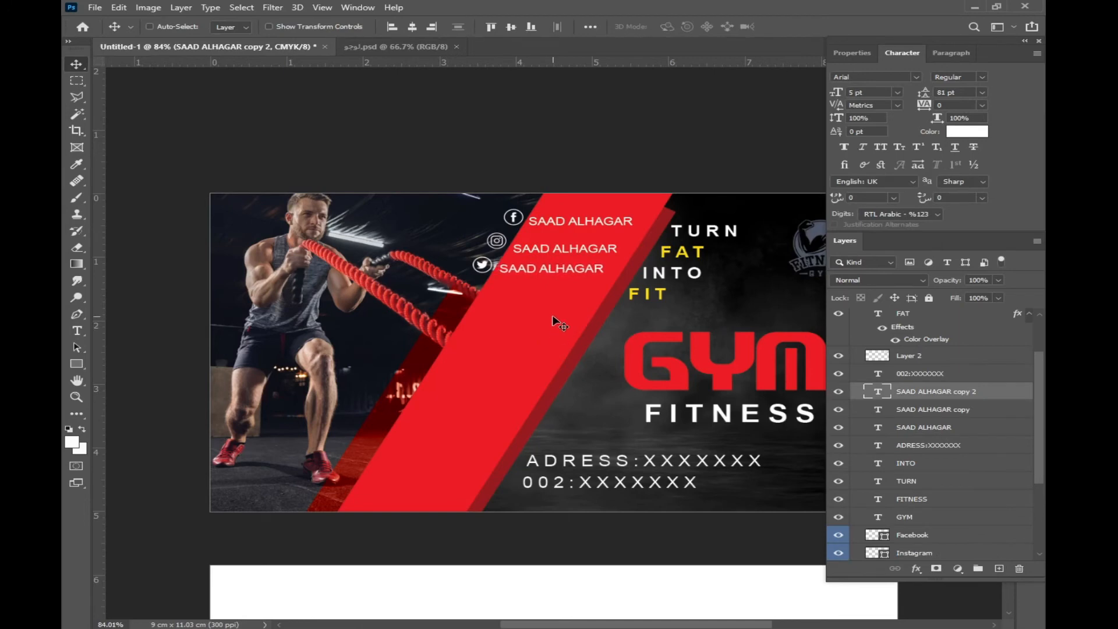
key("Up")
Step: Nudge the account names beside the Instagram and Facebook icons up until they are level with their icons
right_click(552, 315)
left_click(594, 271)
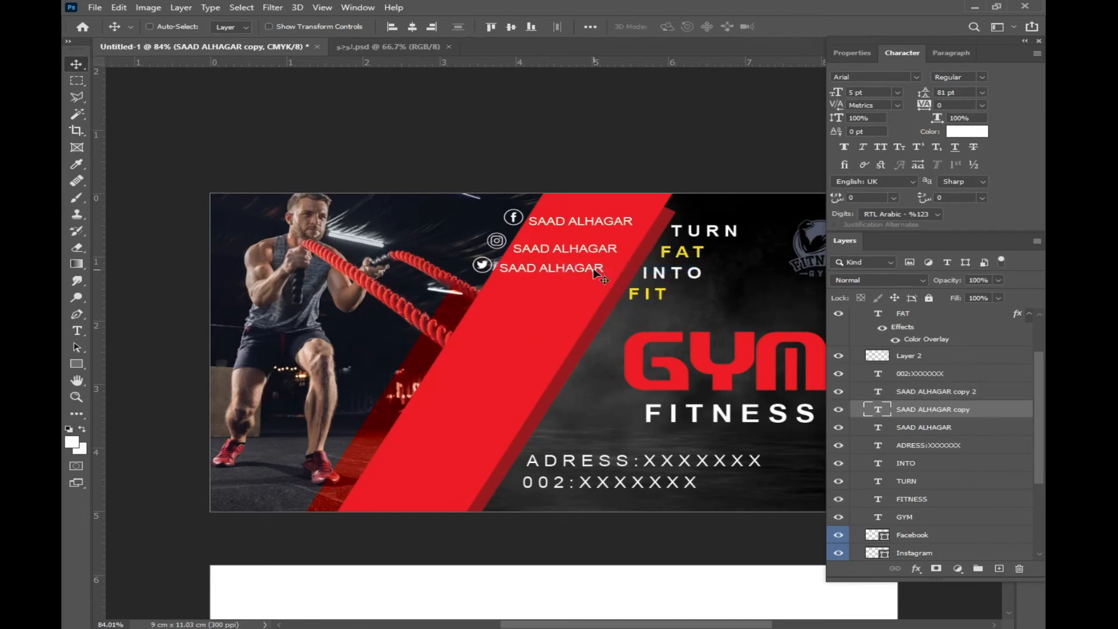
key("Up")
key("Up")
key("Up")
key("Up")
key("Up")
key("Up")
key("Up")
key("alt+bracketleft")
key("Up")
key("Up")
key("Up")
key("Up")
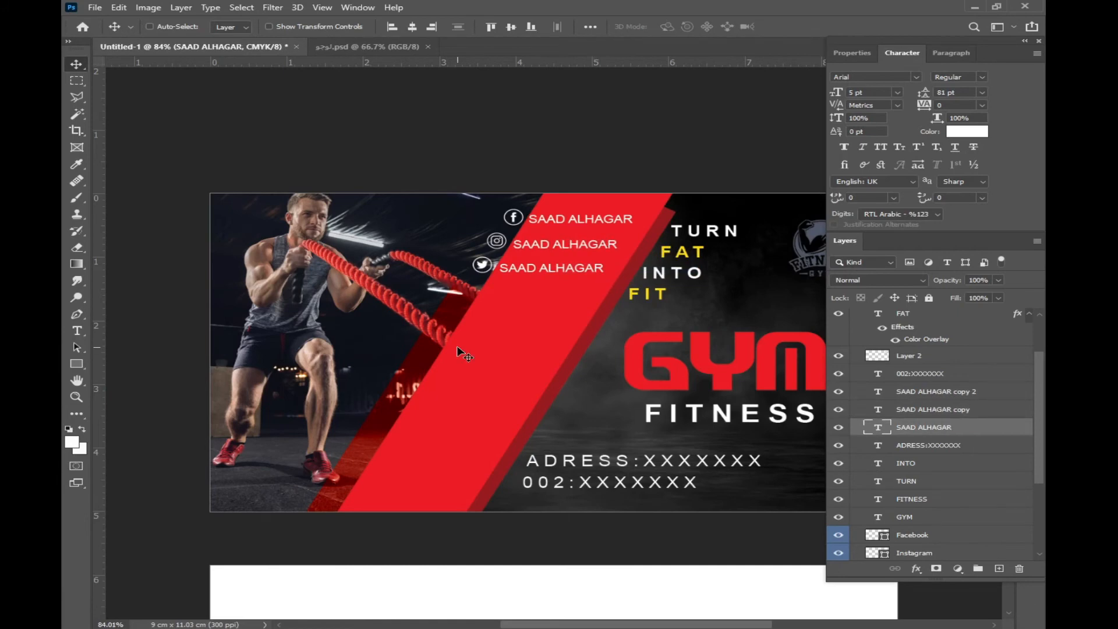
Step: Apply a black (#000000) Color Overlay at 100% opacity to the account name beside the Facebook icon
right_click(550, 220)
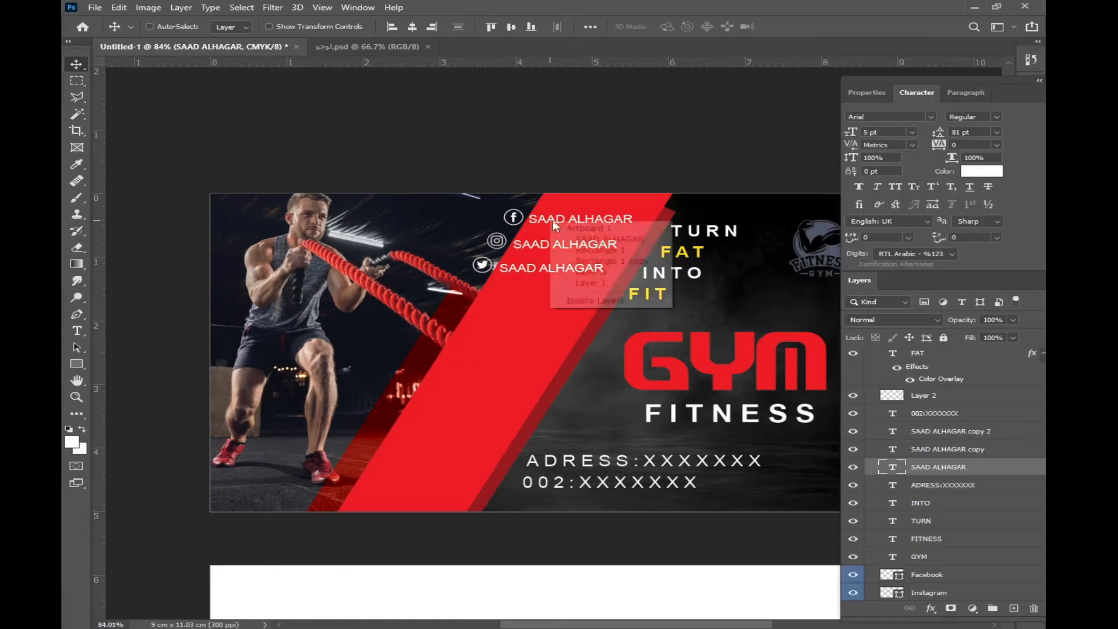
left_click(593, 239)
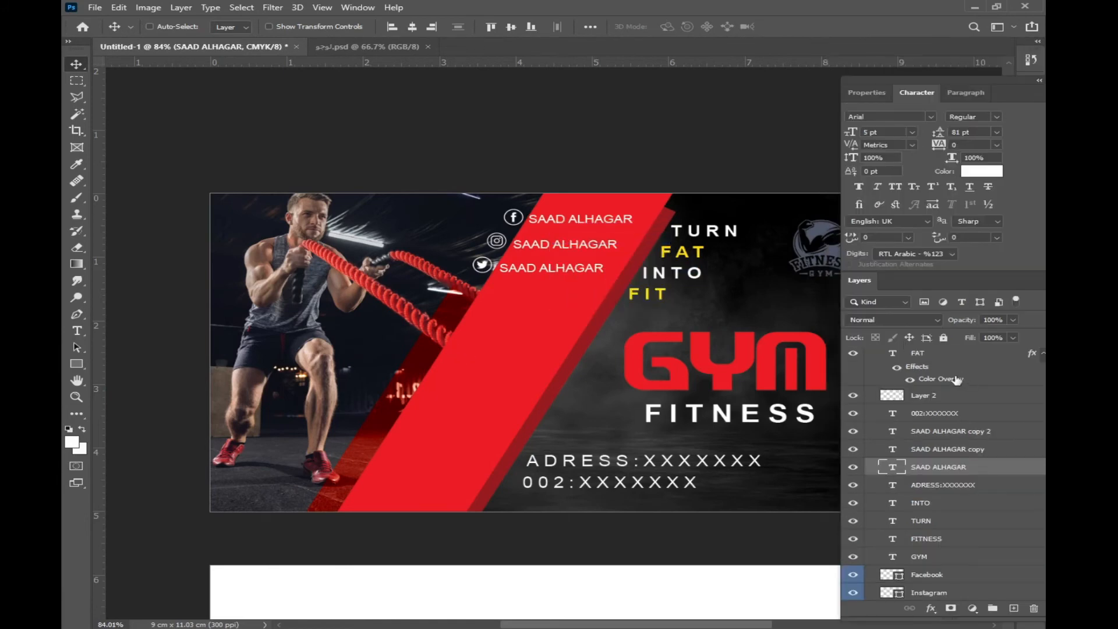
left_click(931, 608)
left_click(961, 563)
left_click(809, 367)
left_click_drag(816, 452, 849, 513)
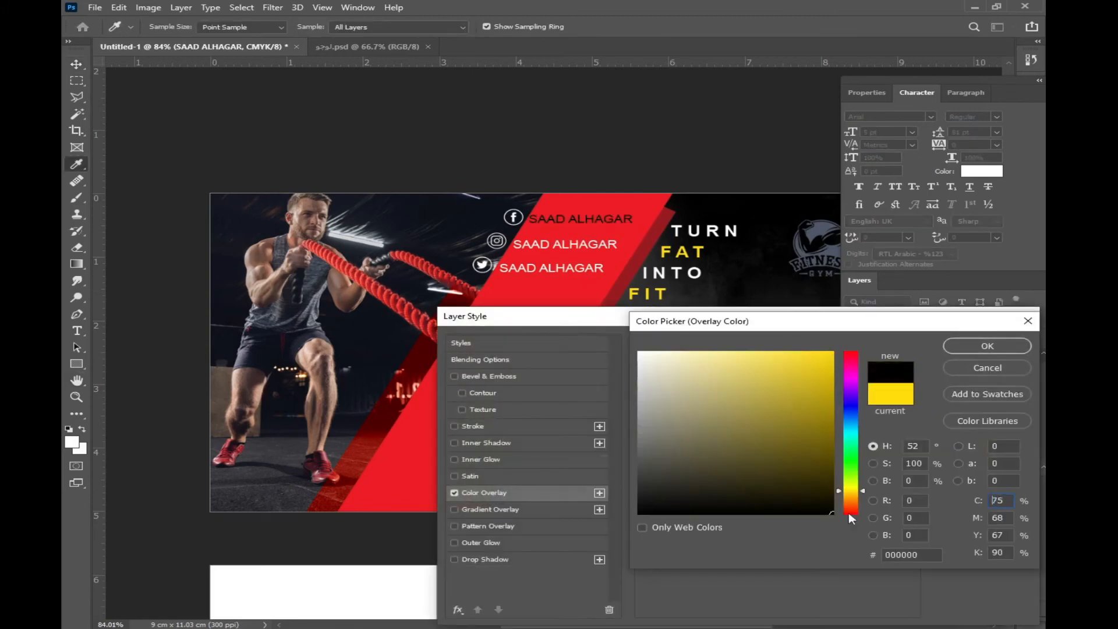
left_click(969, 347)
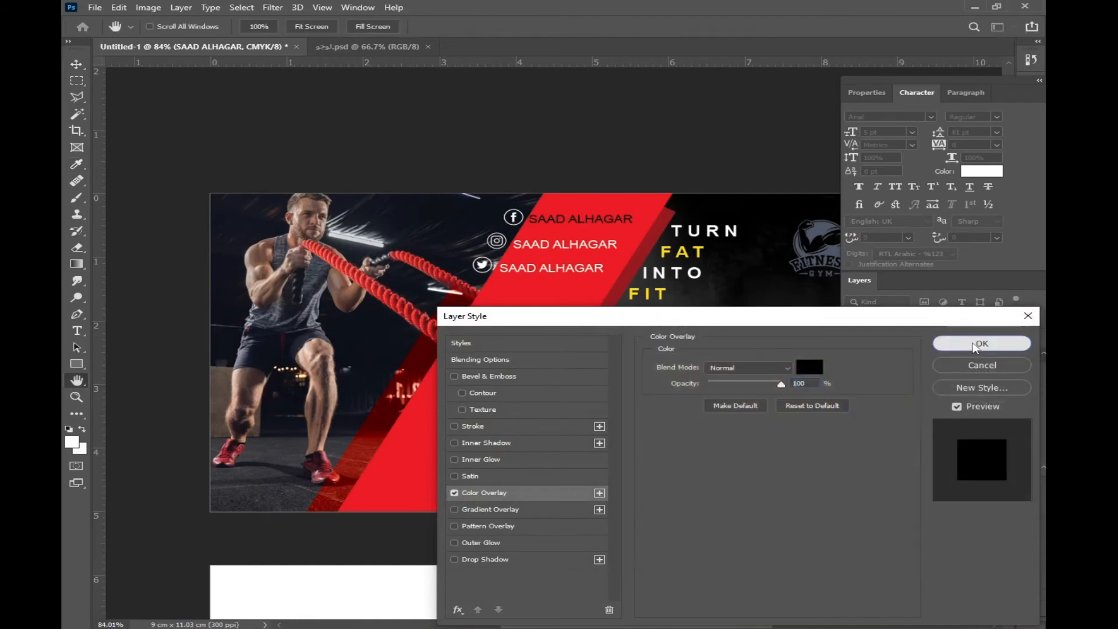
left_click(976, 346)
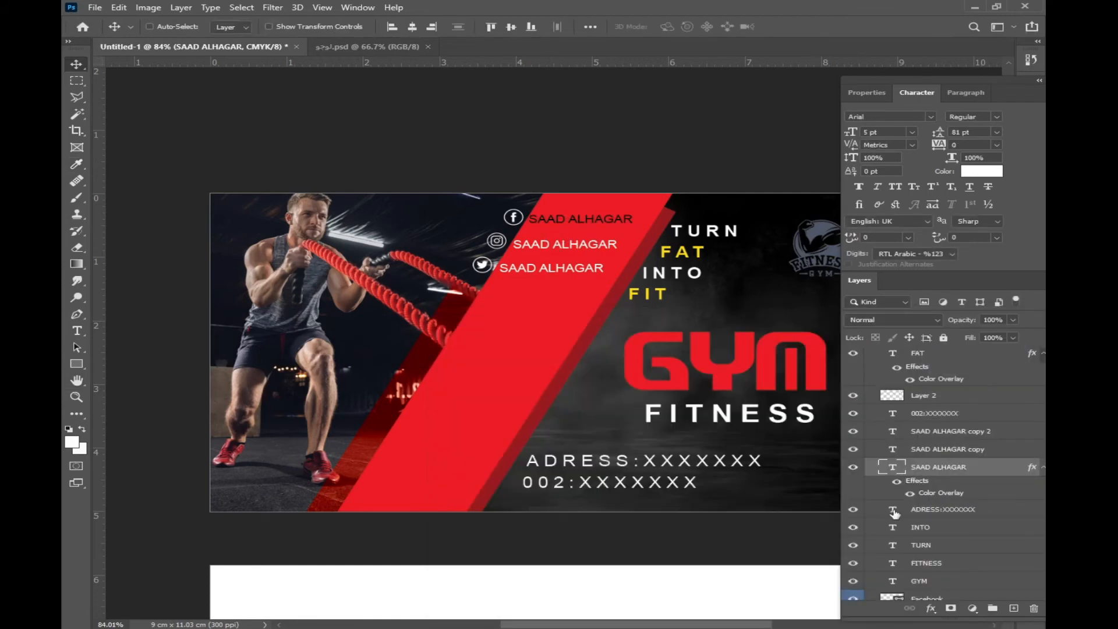
Step: Copy the black overlay's layer style to the account names beside the Instagram and Twitter icons
right_click(926, 469)
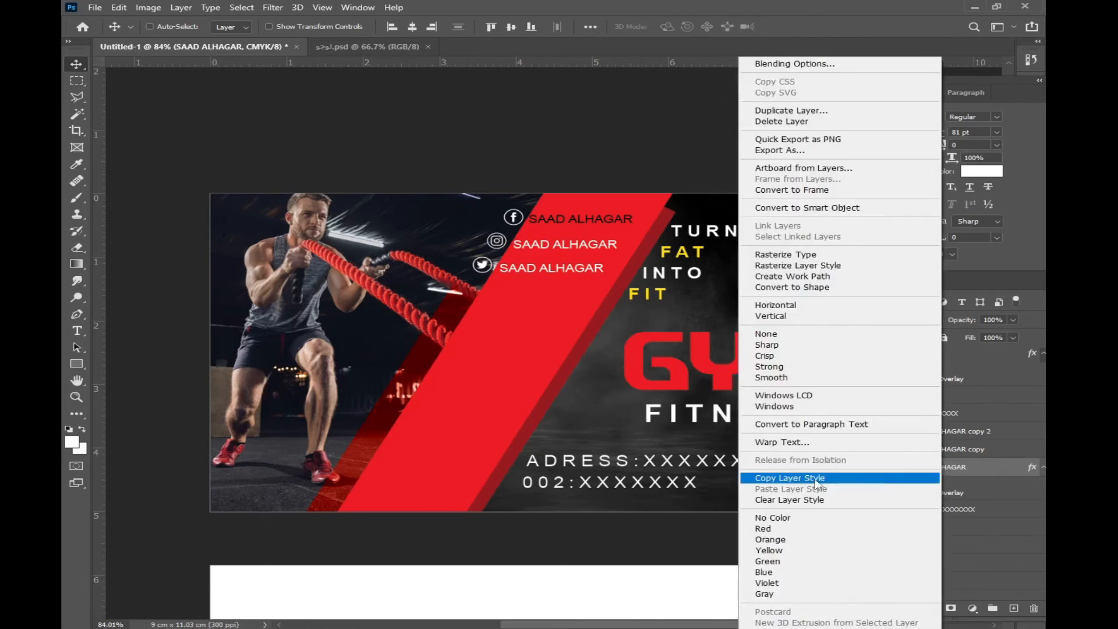
left_click(813, 479)
left_click(951, 452)
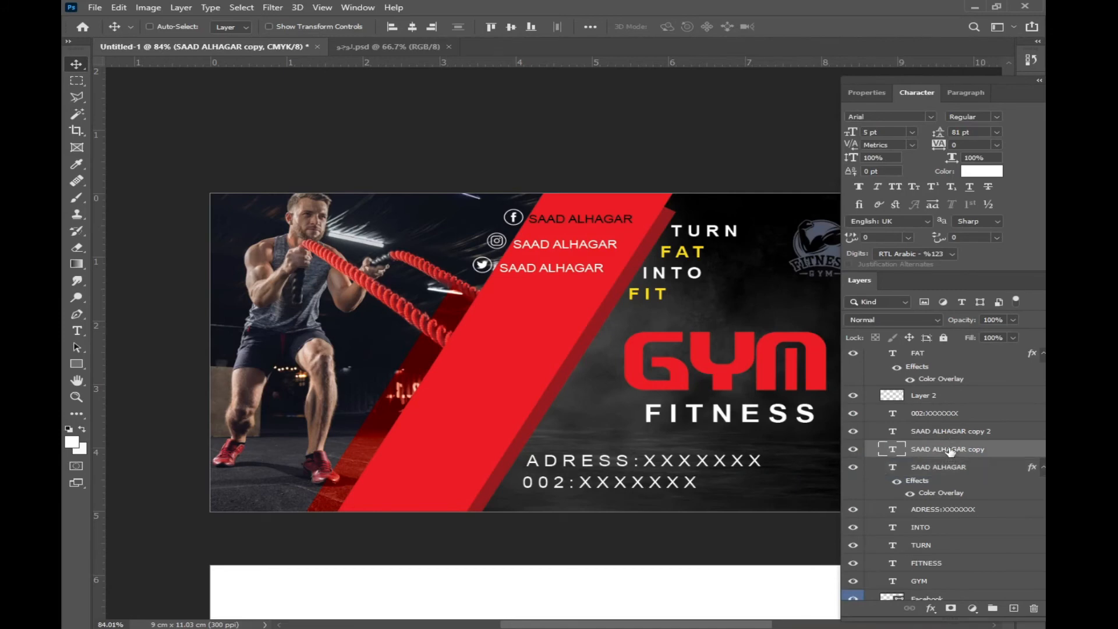
left_click(950, 432, "shift")
right_click(951, 432)
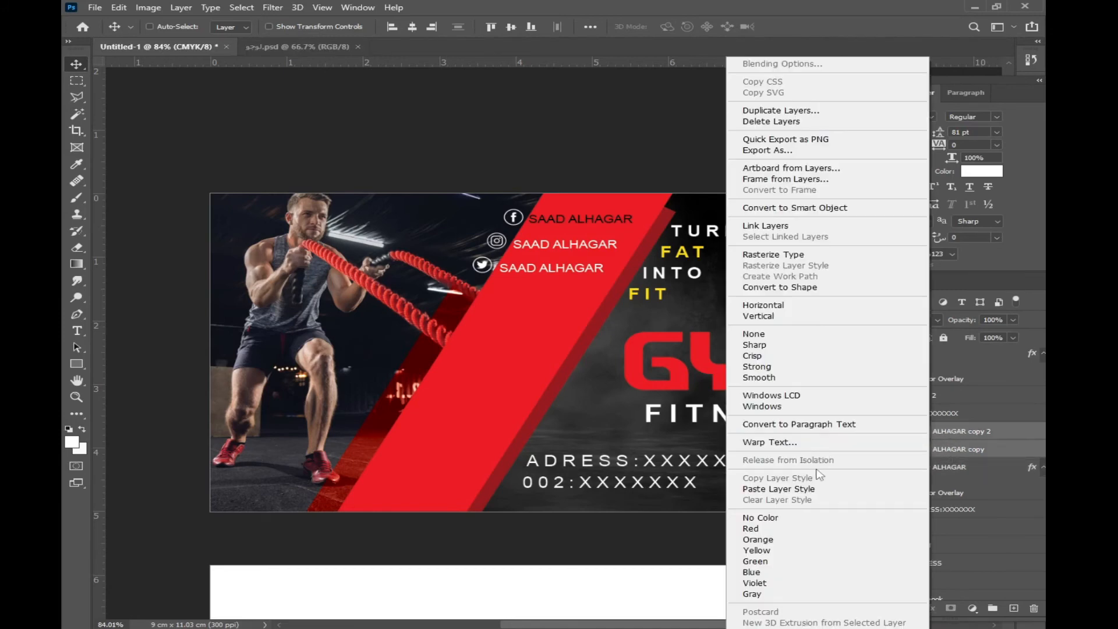
left_click(793, 491)
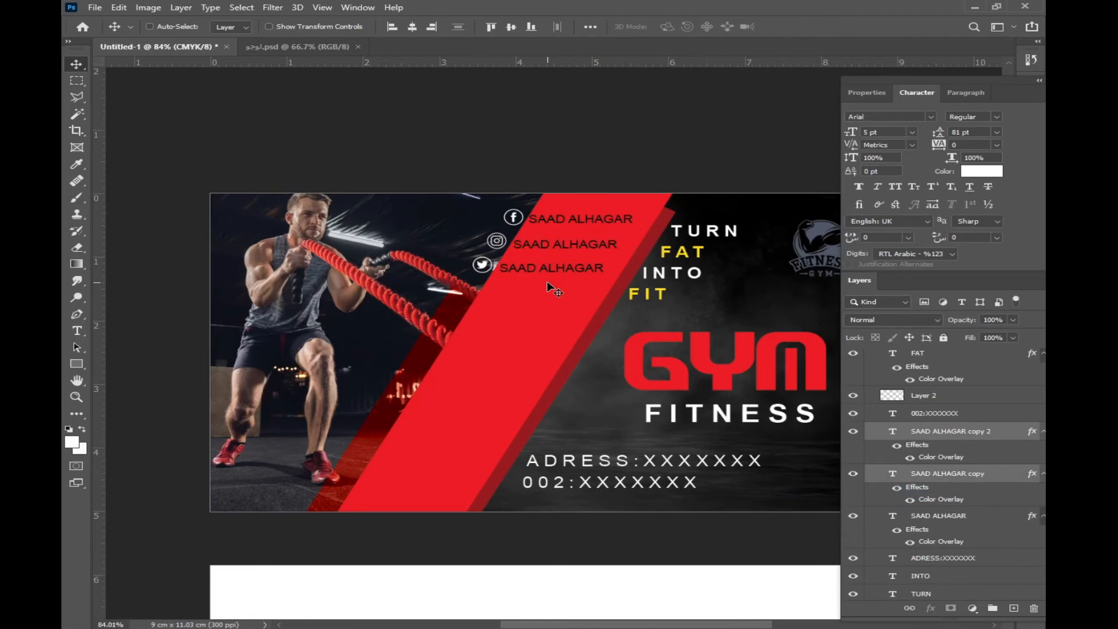
Step: Choose the Kyle's Real Oils - 01 brush at 60 px for texturing the GYM lettering
left_click_drag(721, 354, 642, 319)
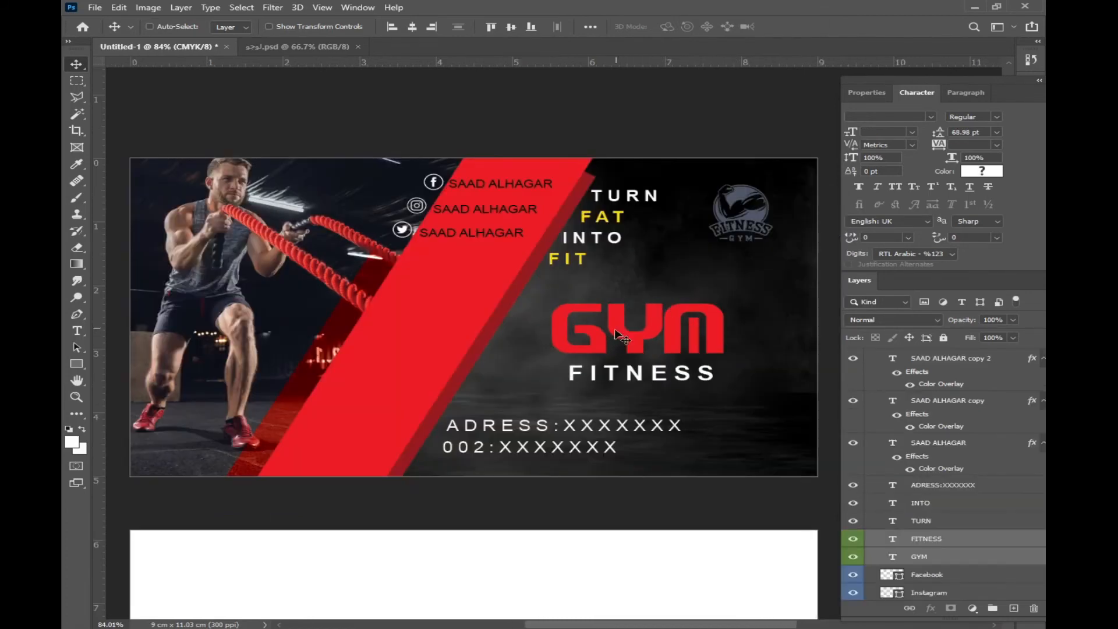
key("ctrl+plus")
key("ctrl+plus")
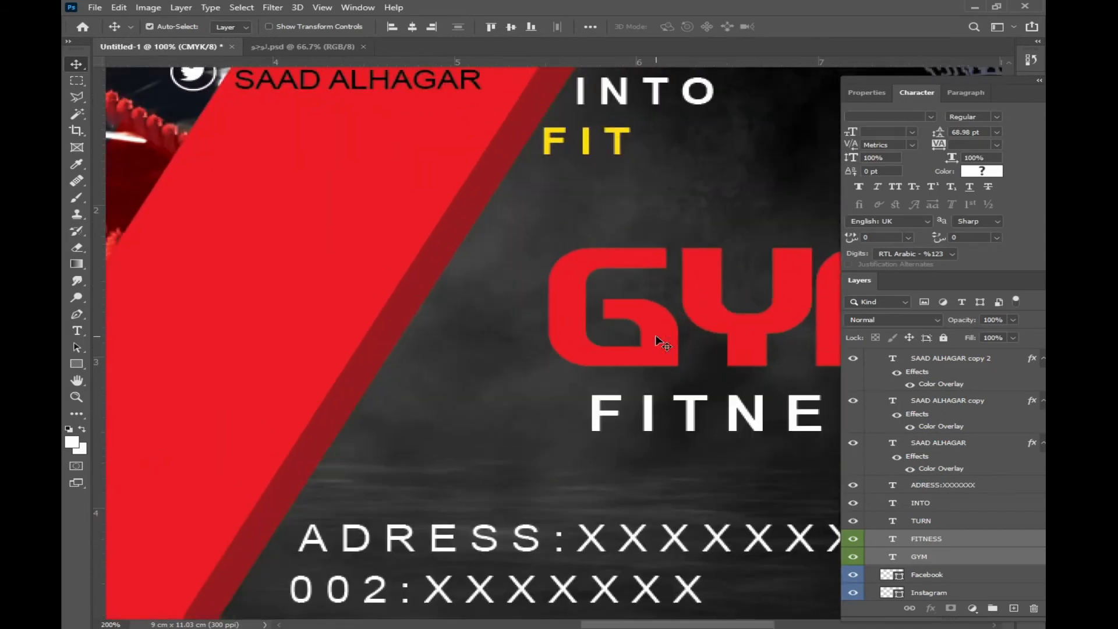
left_click_drag(675, 345, 250, 402)
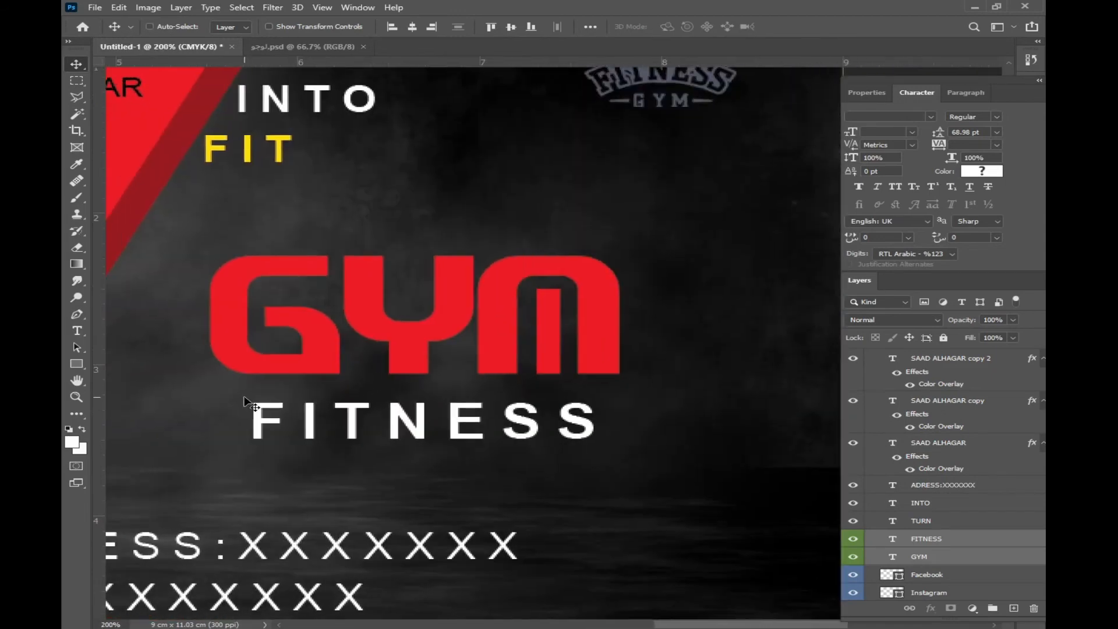
left_click(76, 197)
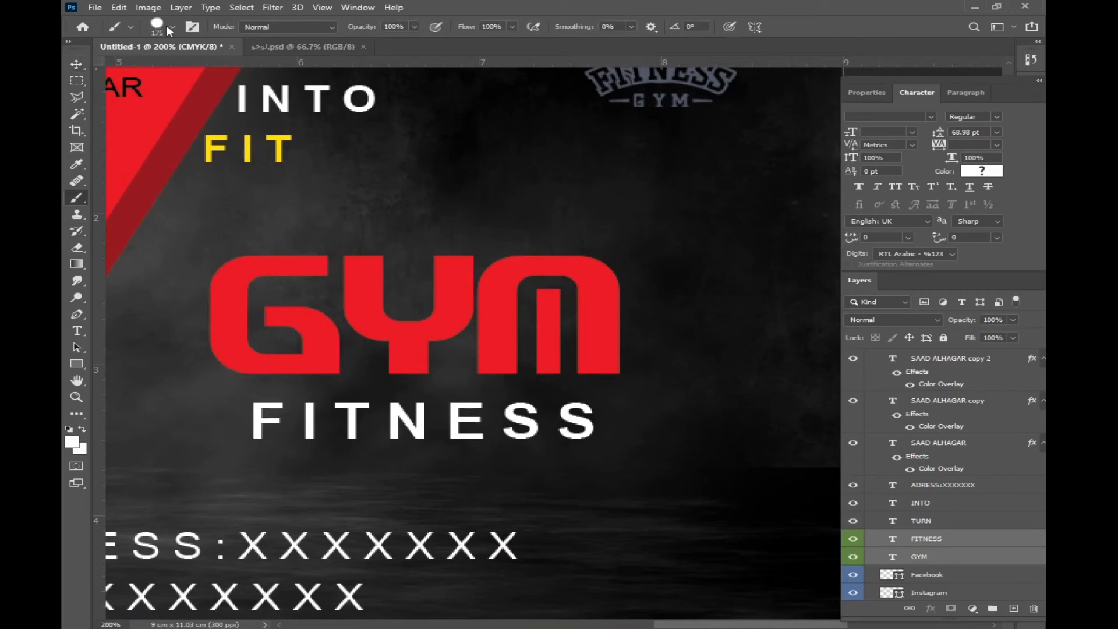
left_click(173, 28)
left_click(175, 147)
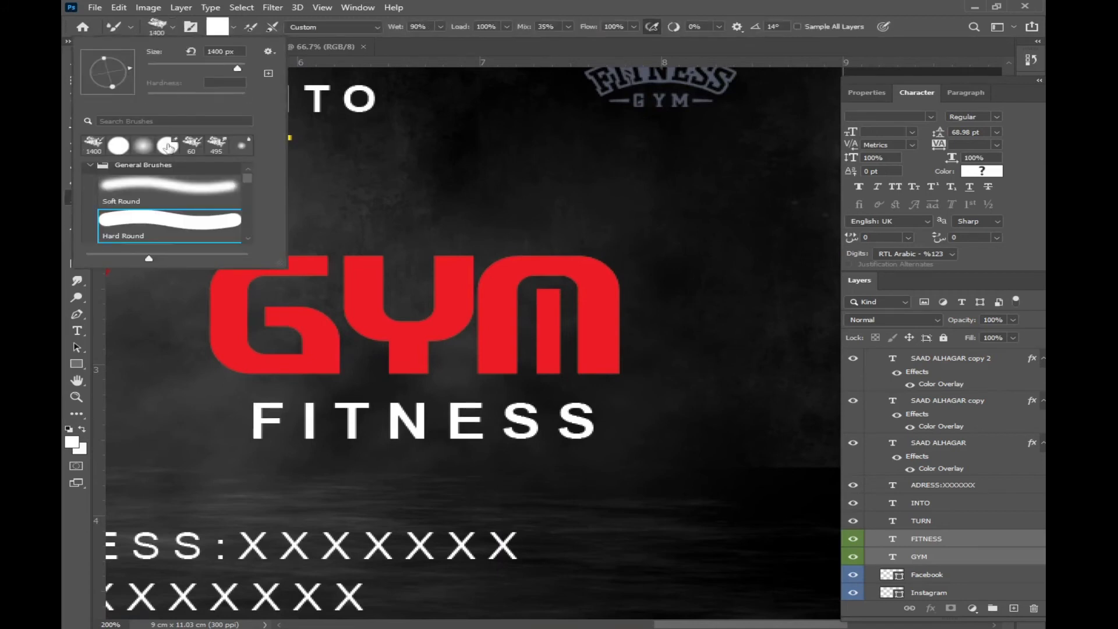
left_click(202, 146)
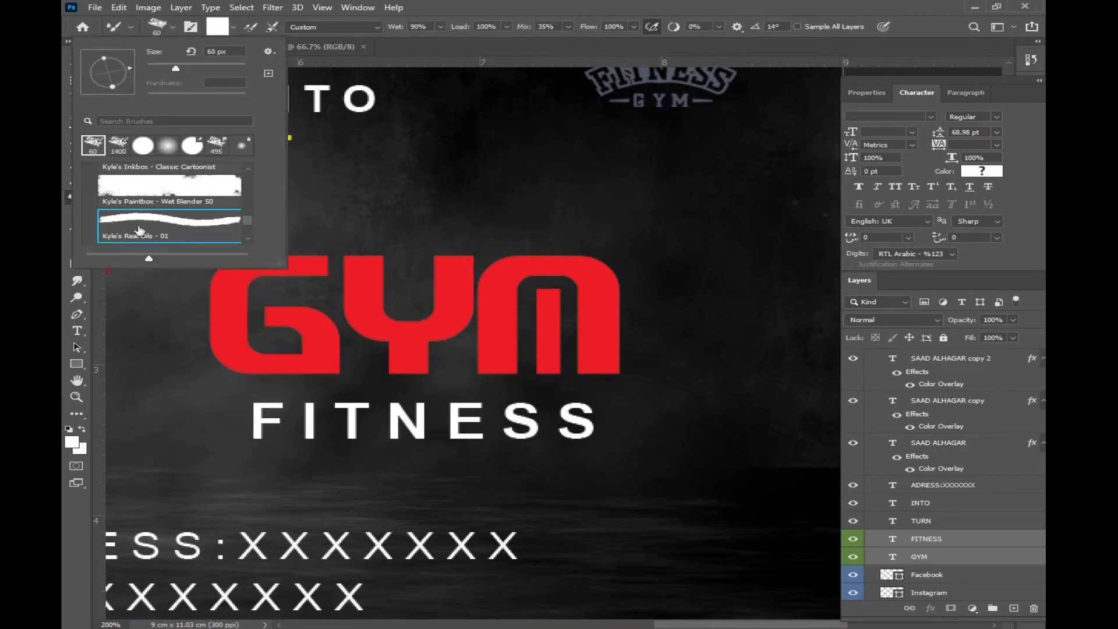
Step: Add an empty layer above FITNESS and sample the dark background beside the GYM lettering as the foreground colour
left_click(932, 539)
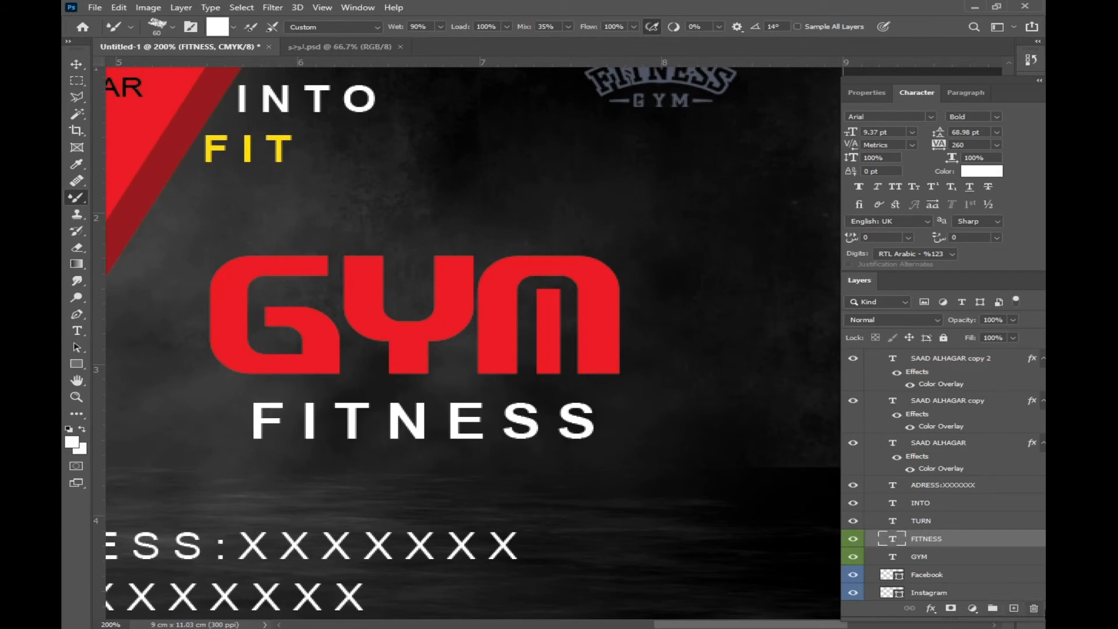
left_click(1014, 608)
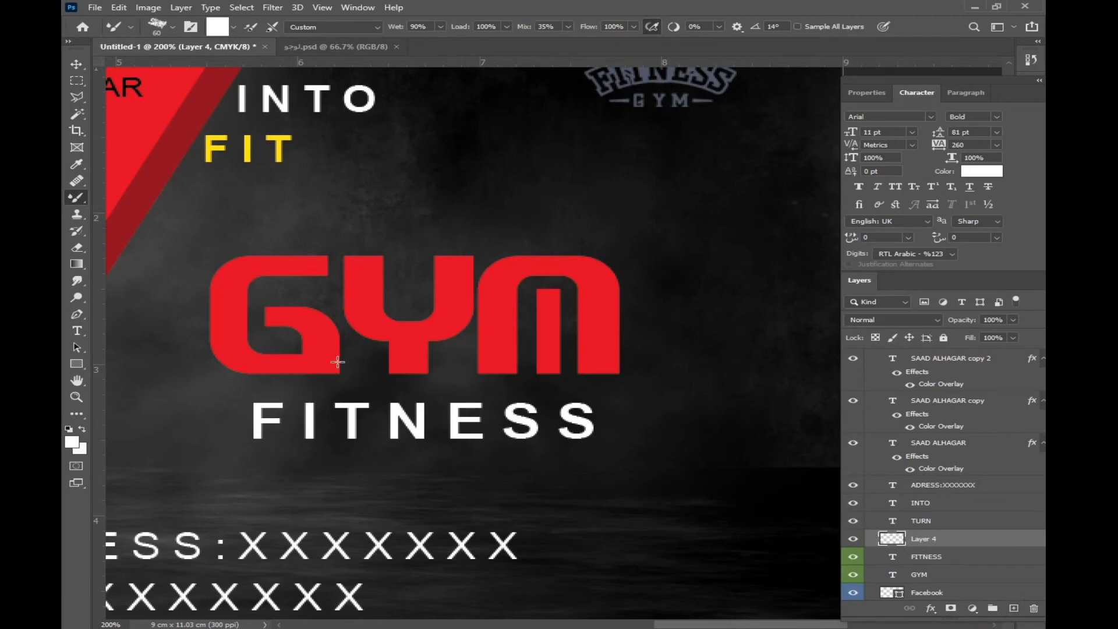
left_click(72, 442)
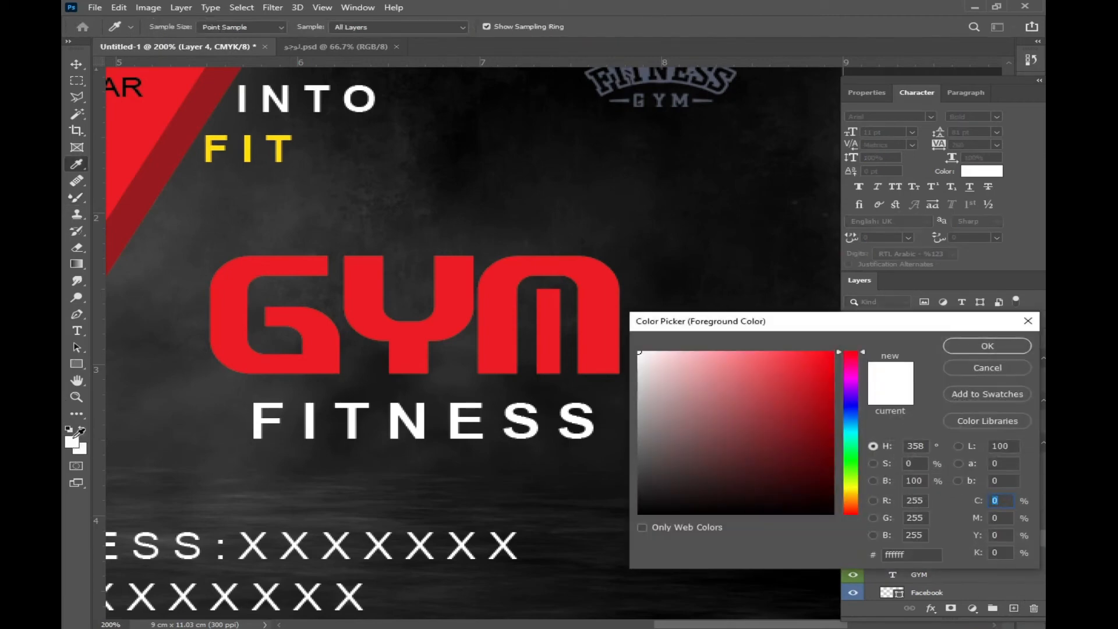
left_click(634, 259)
key("Return")
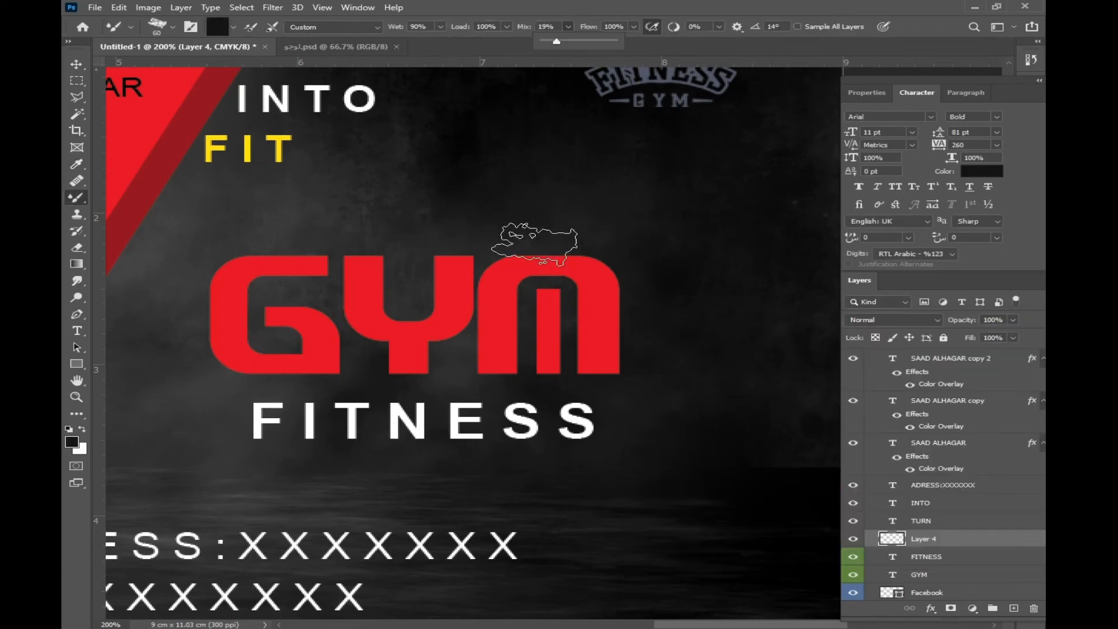
Step: Enlarge the brush to 90 px and paint a rough dark patch over the top of the letter M
key("bracketright")
key("bracketright")
key("bracketright")
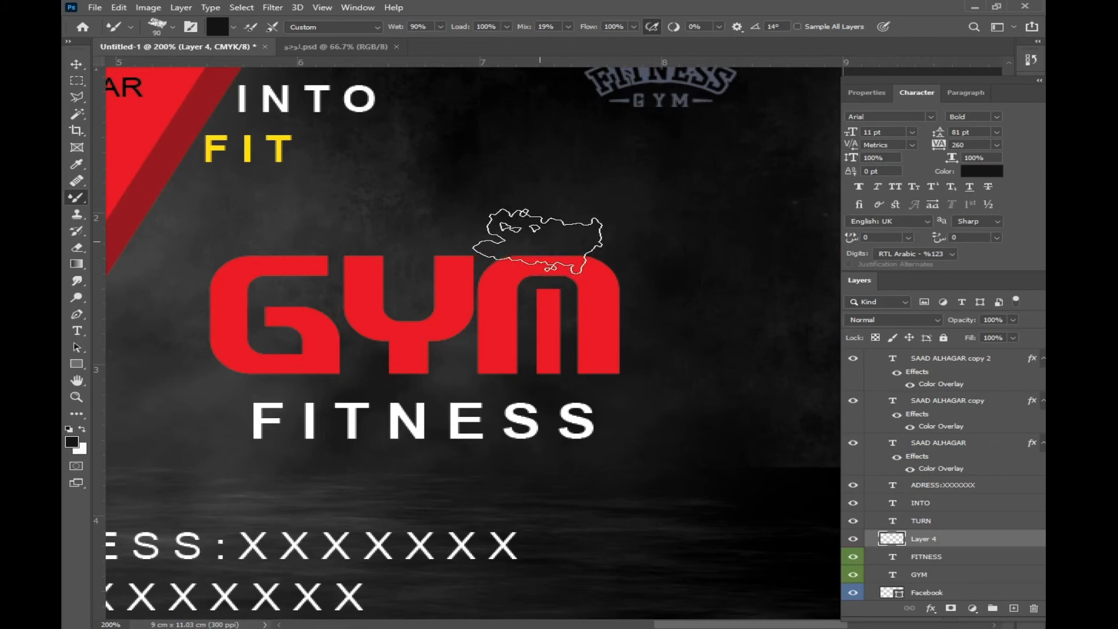
left_click(545, 245)
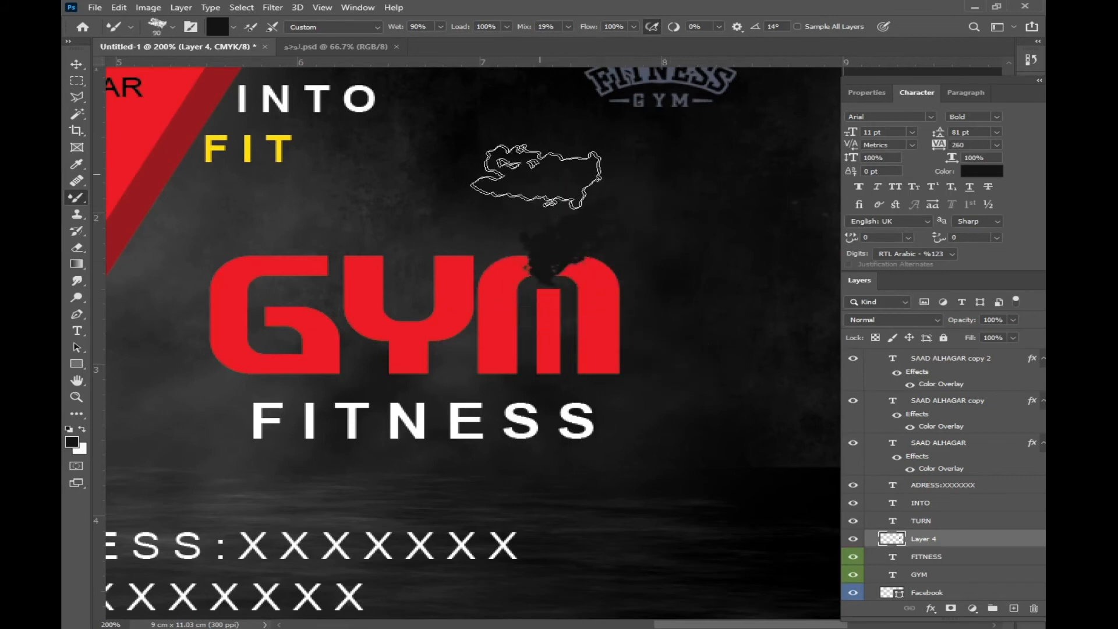
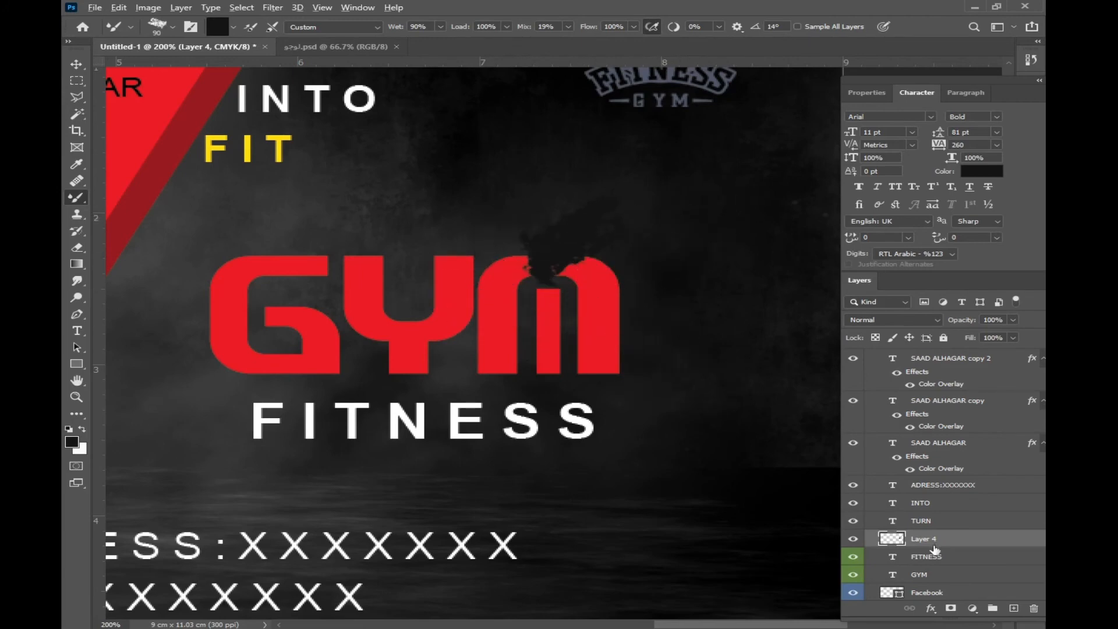
Step: Move the painted patch layer below the FITNESS layer and clip it to the GYM text
left_click(932, 542, "alt")
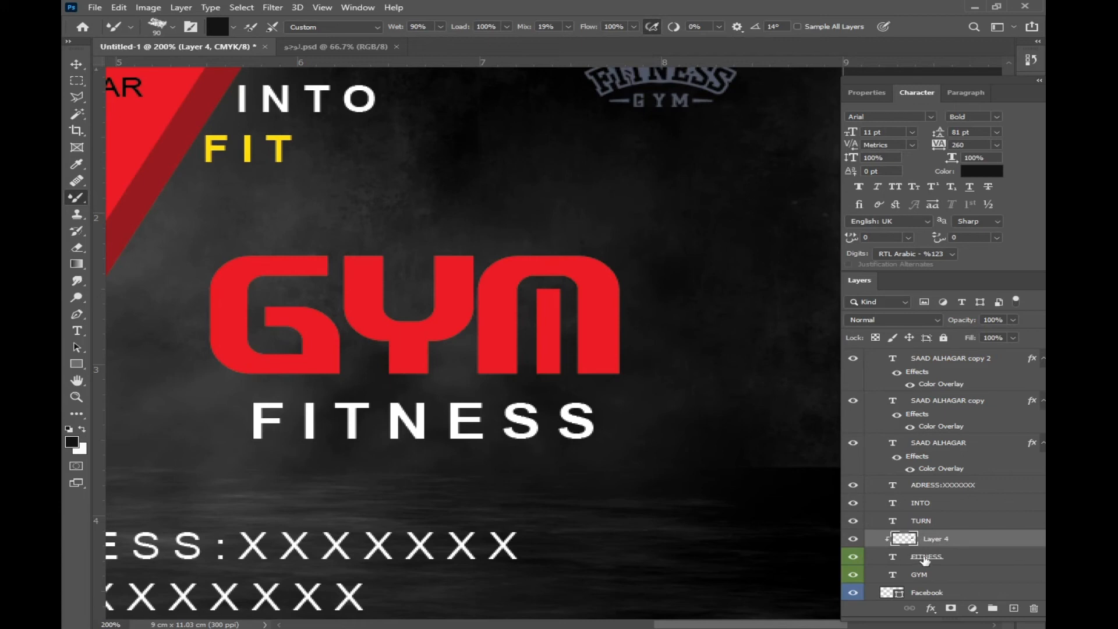
key("ctrl+[")
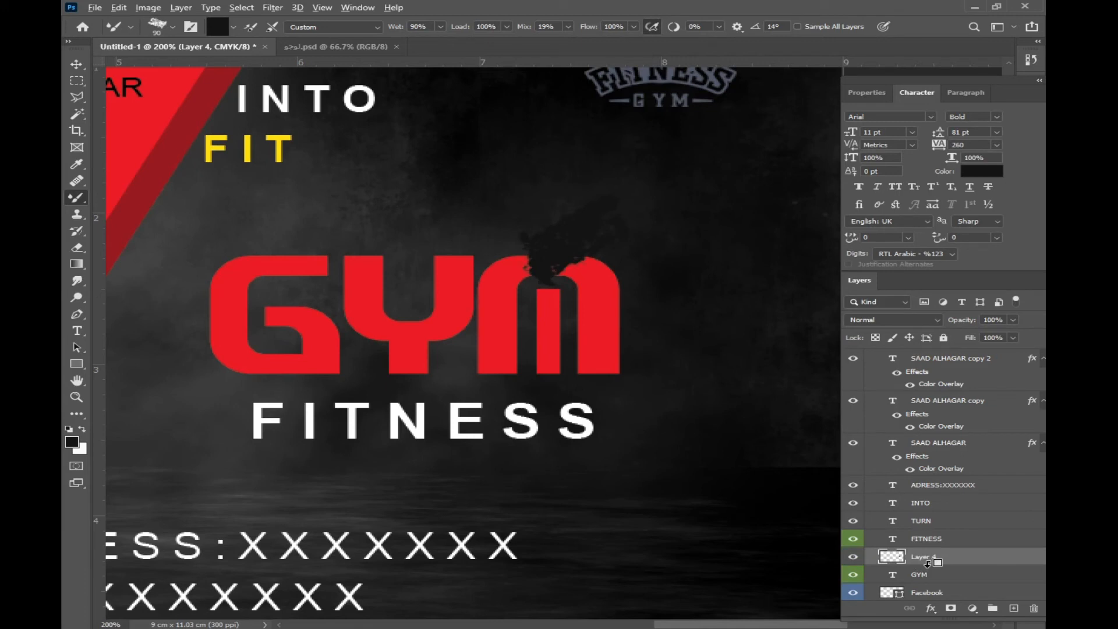
left_click(928, 563, "alt")
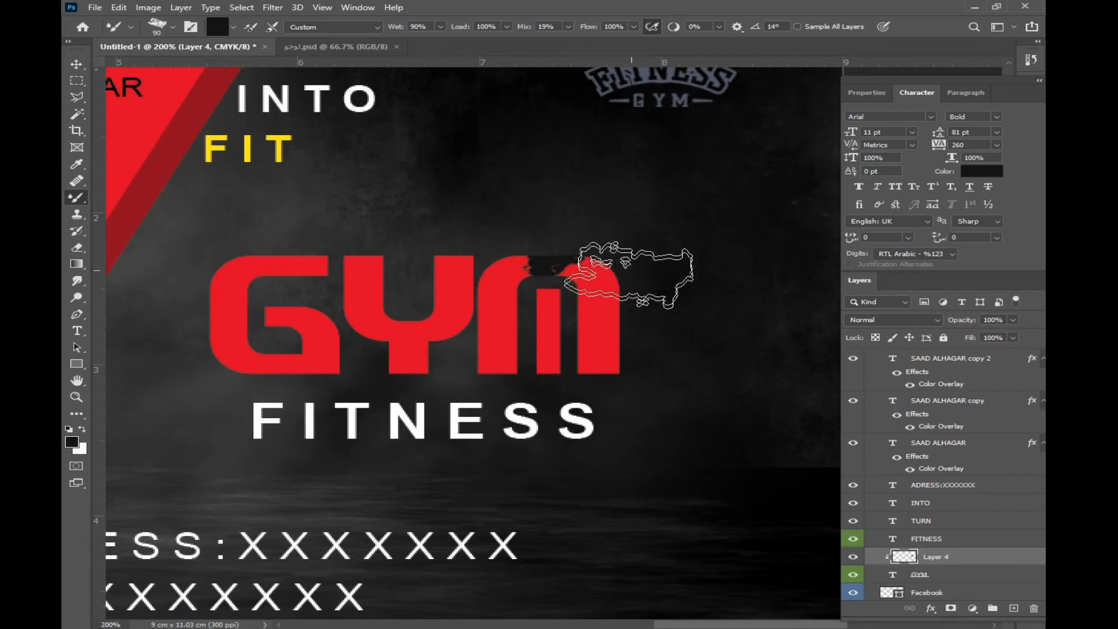
Step: Paint rough dark patches on the M's outer edge, the Y's stem and the G's upper-left and lower-left corners
left_click(654, 313)
left_click(436, 387)
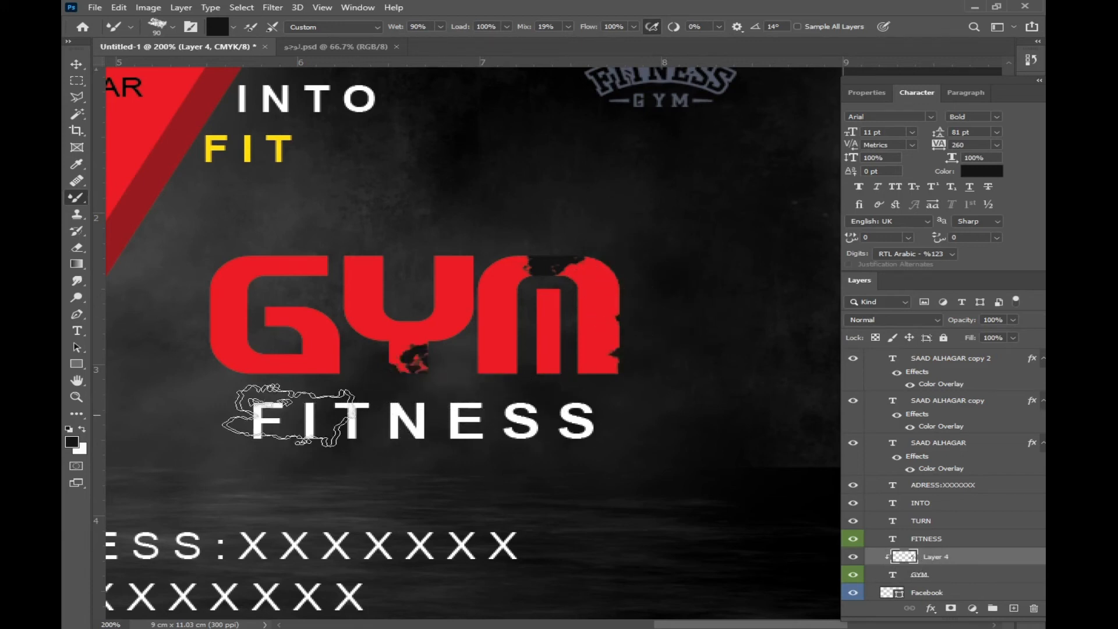
left_click(267, 387)
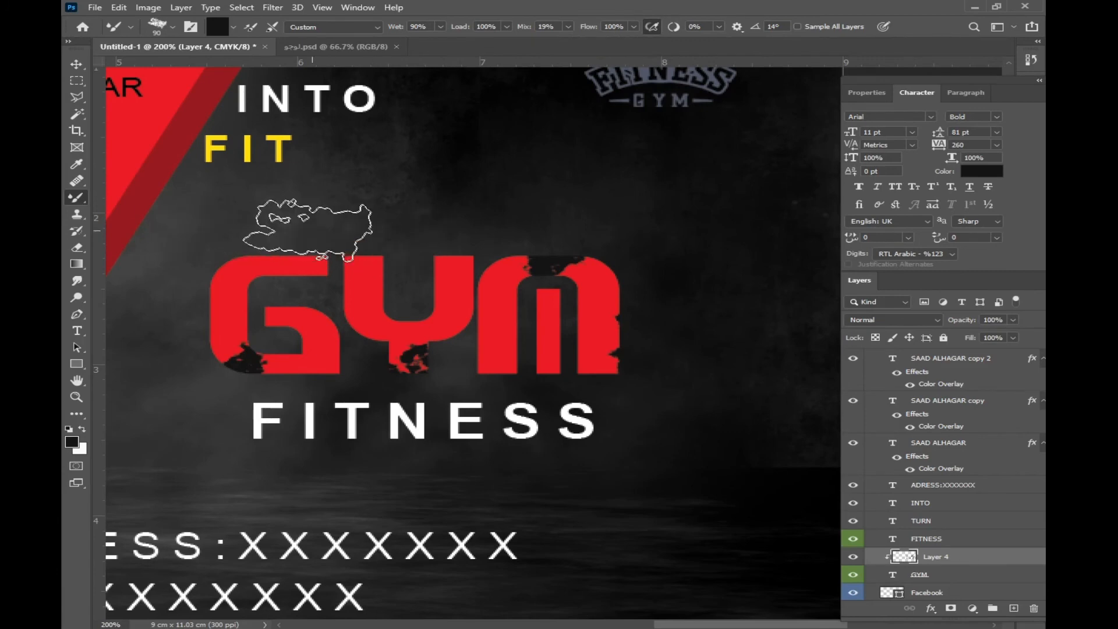
left_click(273, 230)
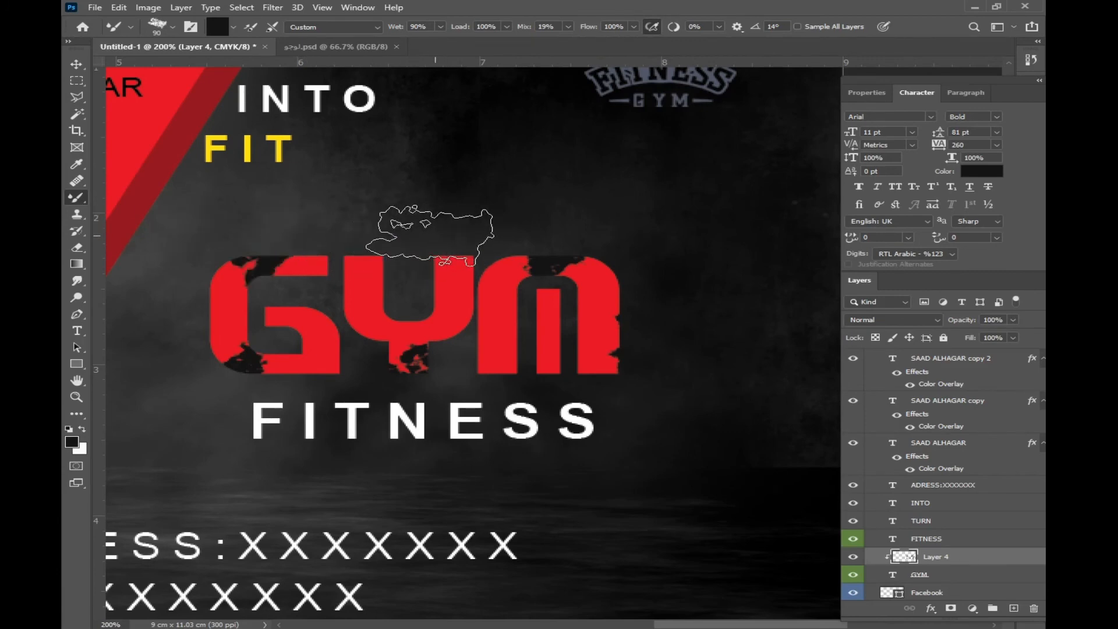
Step: Rotate the brush tip to 133° and paint more rough dark patches across the GYM letters, including the tops of the Y's arms
key("Left")
key("Left")
key("Left")
key("Left")
key("Left")
key("Left")
key("Left")
key("Left")
key("Left")
key("Left")
key("Left")
key("Left")
key("Left")
key("Left")
key("Left")
key("Left")
key("Left")
key("Left")
key("Left")
key("Left")
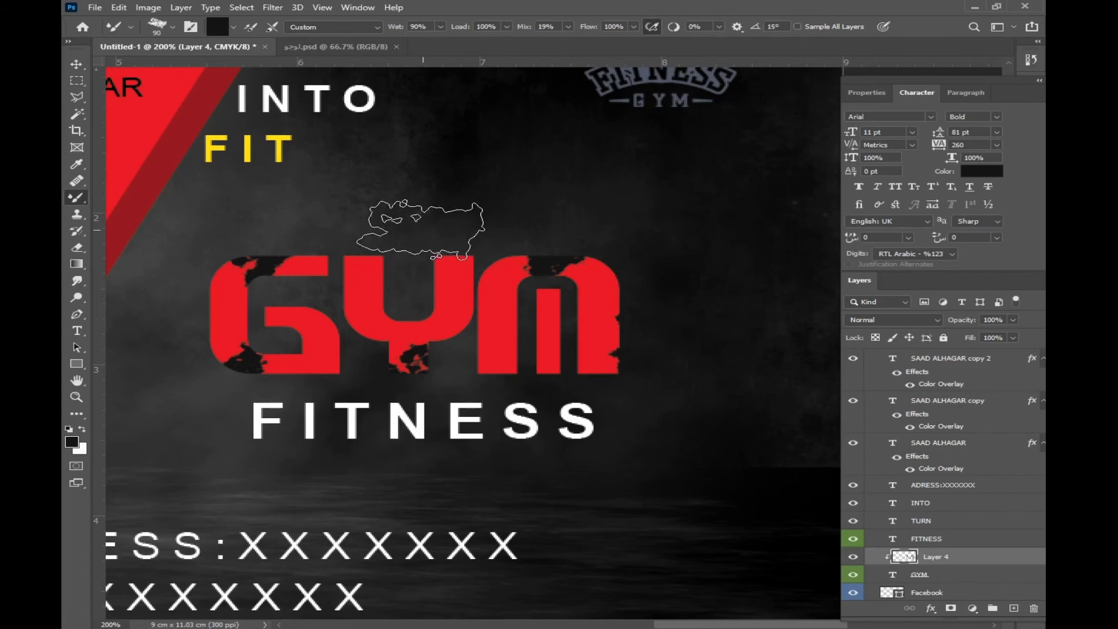
key("Left")
key("Left")
key("Left")
key("Left")
key("Left")
key("Left")
key("Left")
key("Left")
key("Left")
key("Left")
key("Left")
key("Left")
key("Left")
key("Left")
key("Left")
key("Left")
key("Left")
key("Left")
key("Left")
key("Left")
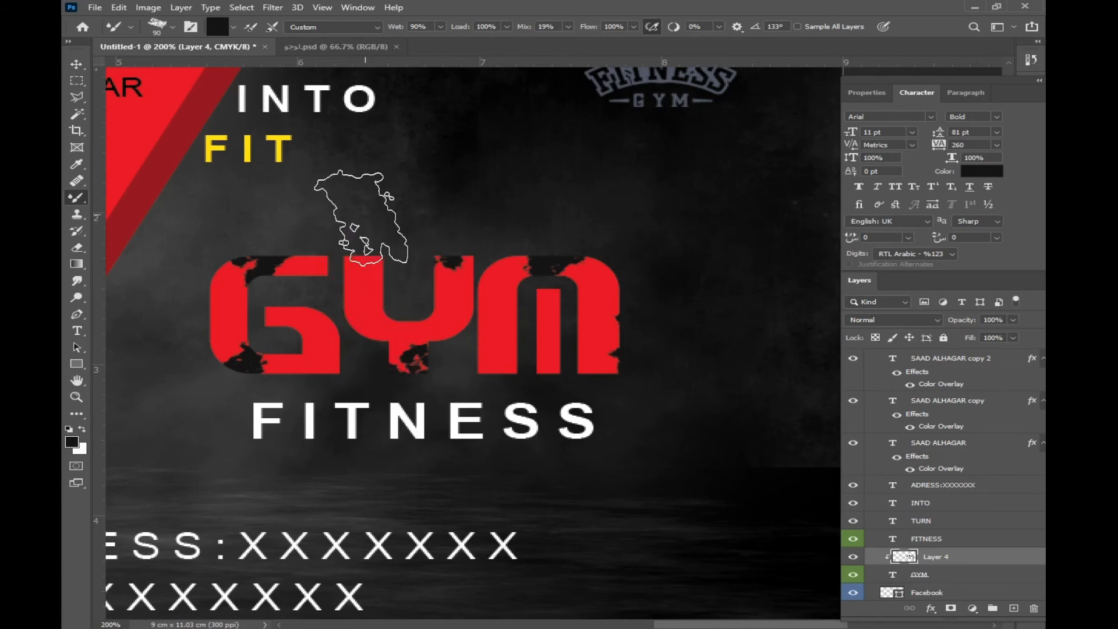
Step: Lower the GYM patch layer's opacity to 25% and add an empty layer clipped to the FITNESS text
left_click_drag(1014, 320, 959, 338)
key("v")
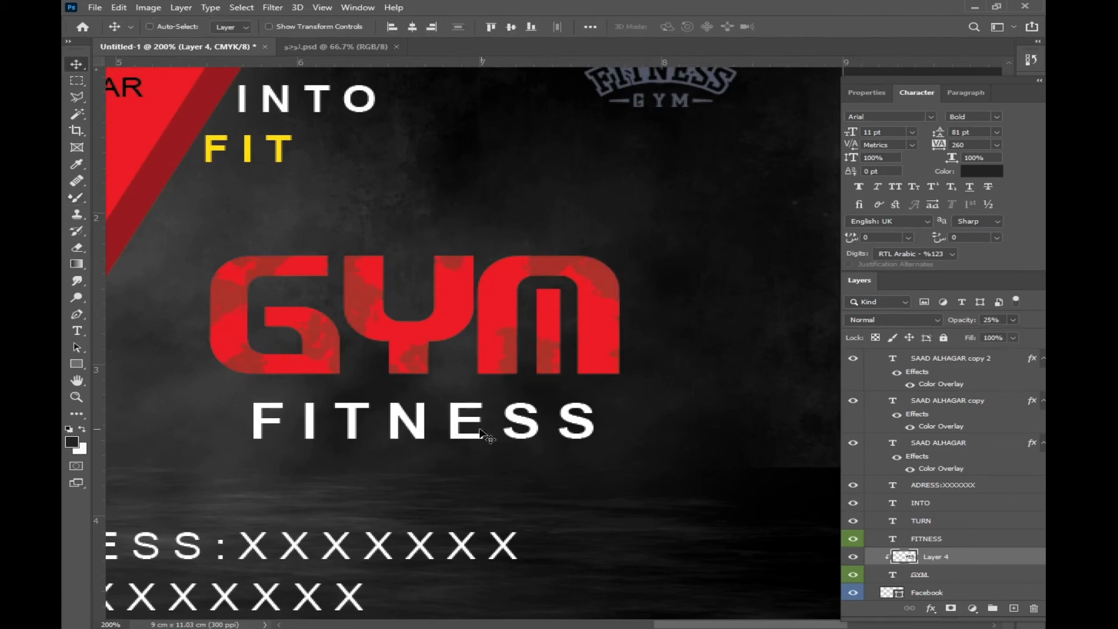
left_click(952, 543)
left_click(1013, 608)
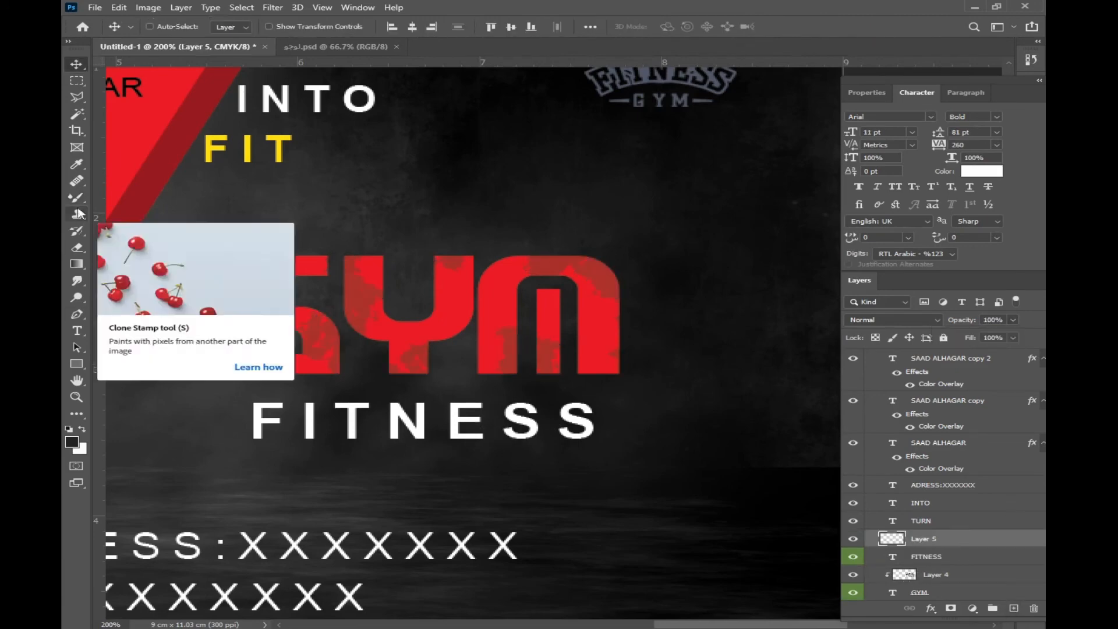
left_click(76, 198)
left_click(923, 548, "alt")
Step: Paint rough dark patches across the FITNESS letters with the Kyle's Paintbox - Wet Blender 50 brush at 67 px and 28% flow
left_click(172, 27)
left_click(174, 310)
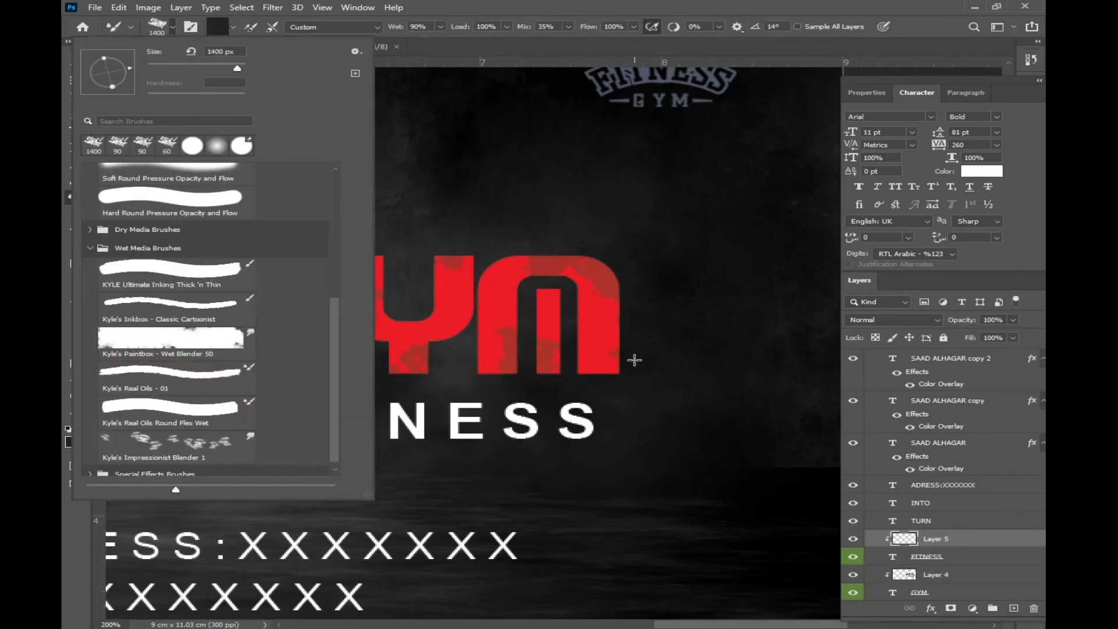
left_click_drag(232, 72, 198, 70)
left_click(493, 426)
key("ctrl+z")
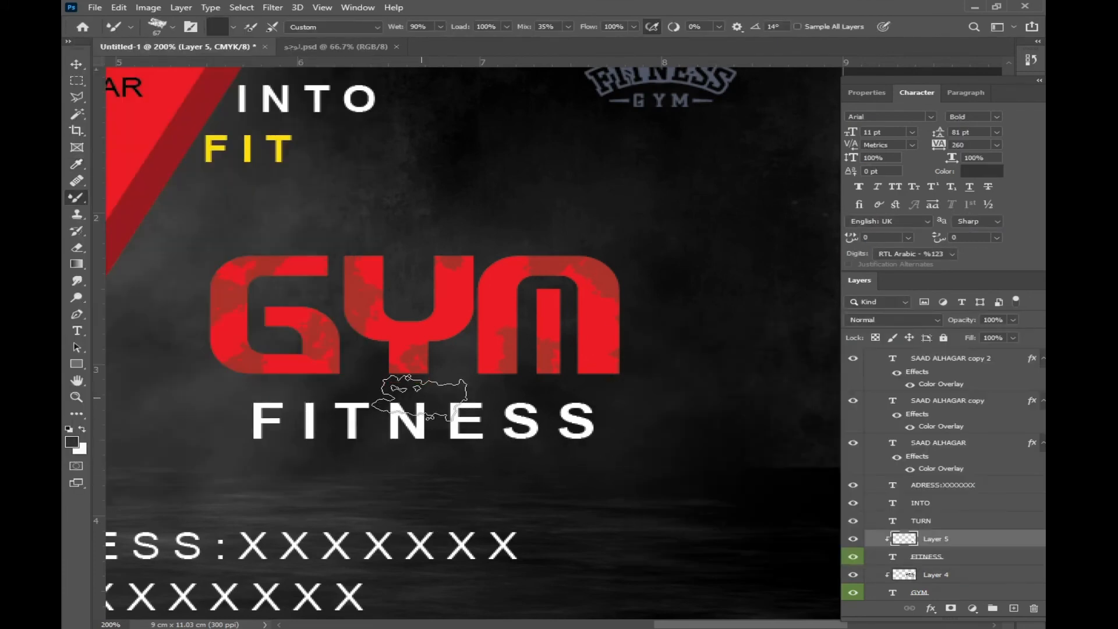
left_click(634, 27)
left_click_drag(630, 43, 579, 41)
left_click_drag(229, 406, 624, 412)
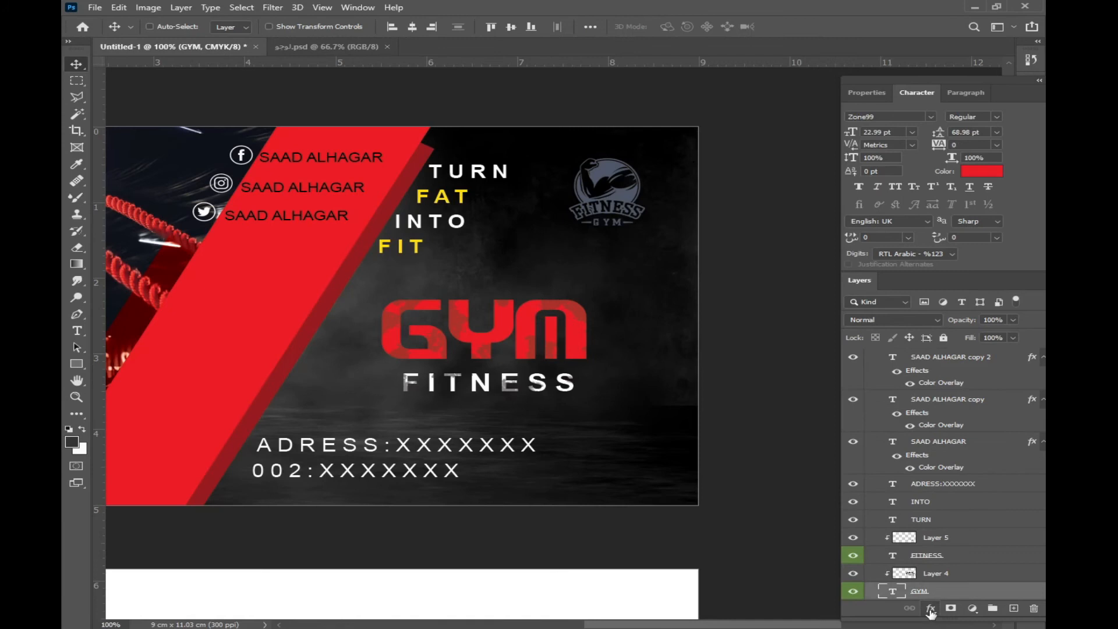
Step: Add a black Multiply drop shadow to the GYM text with 78% opacity, 156° angle, 9 px distance and 9 px size
left_click(932, 608)
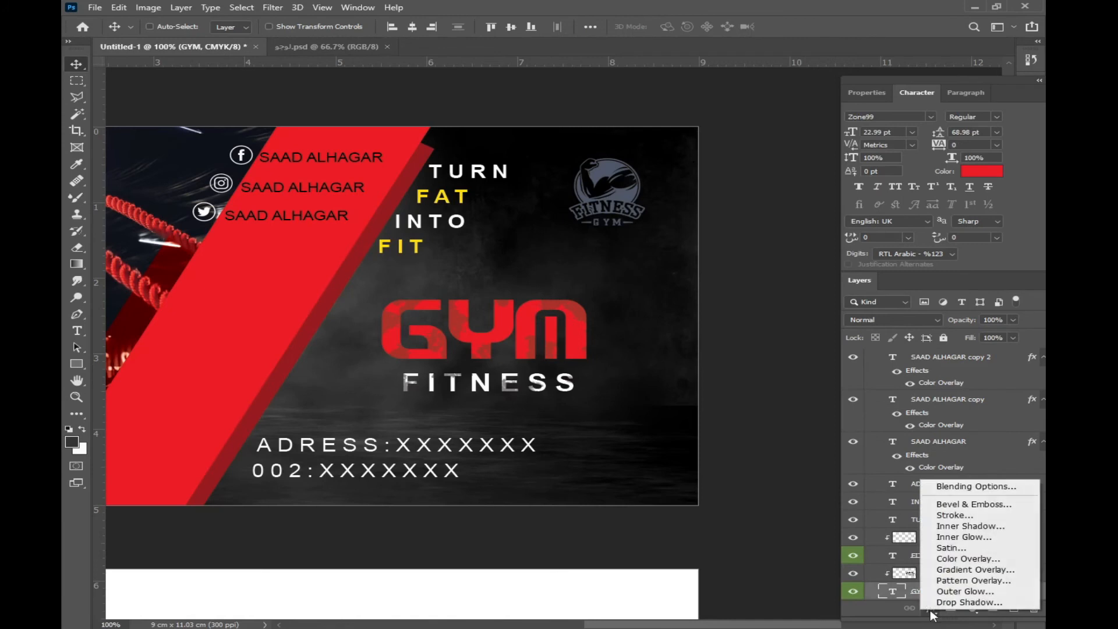
left_click(960, 603)
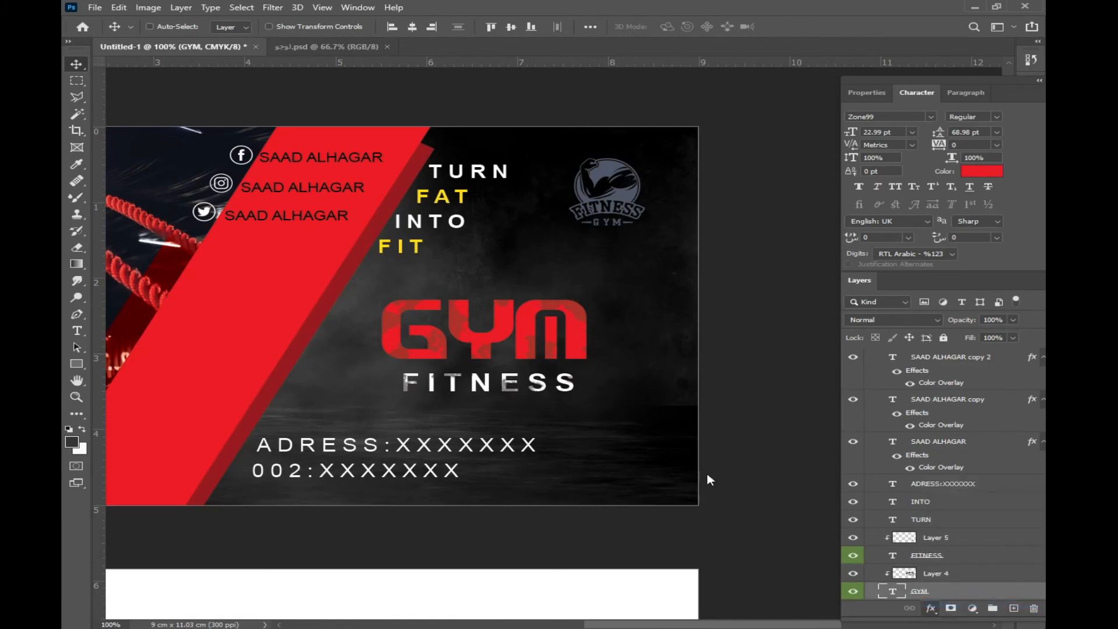
left_click_drag(513, 363, 520, 374)
left_click_drag(868, 150, 911, 153)
left_click_drag(867, 220, 862, 221)
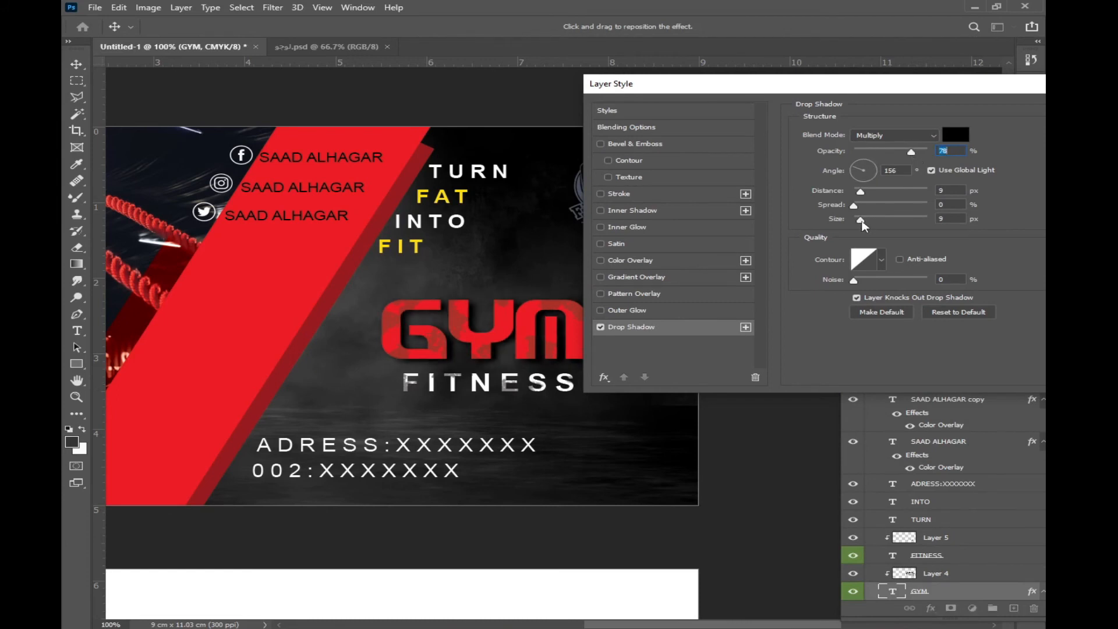
left_click(848, 122)
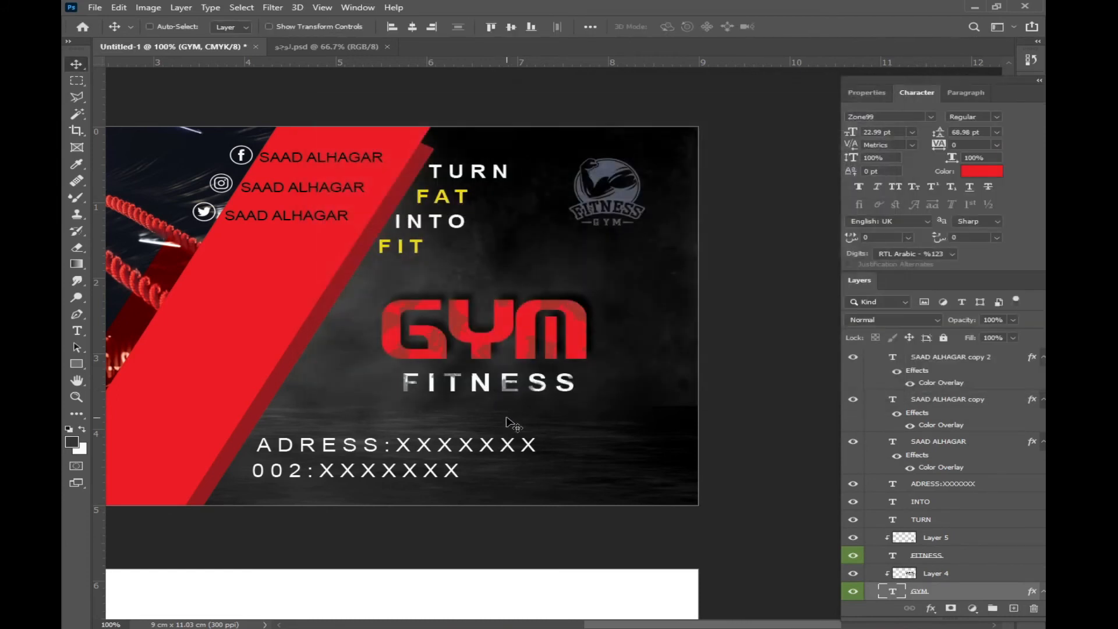
Step: Set up the Pen tool in Shape mode with no fill and a white stroke
left_click(76, 314)
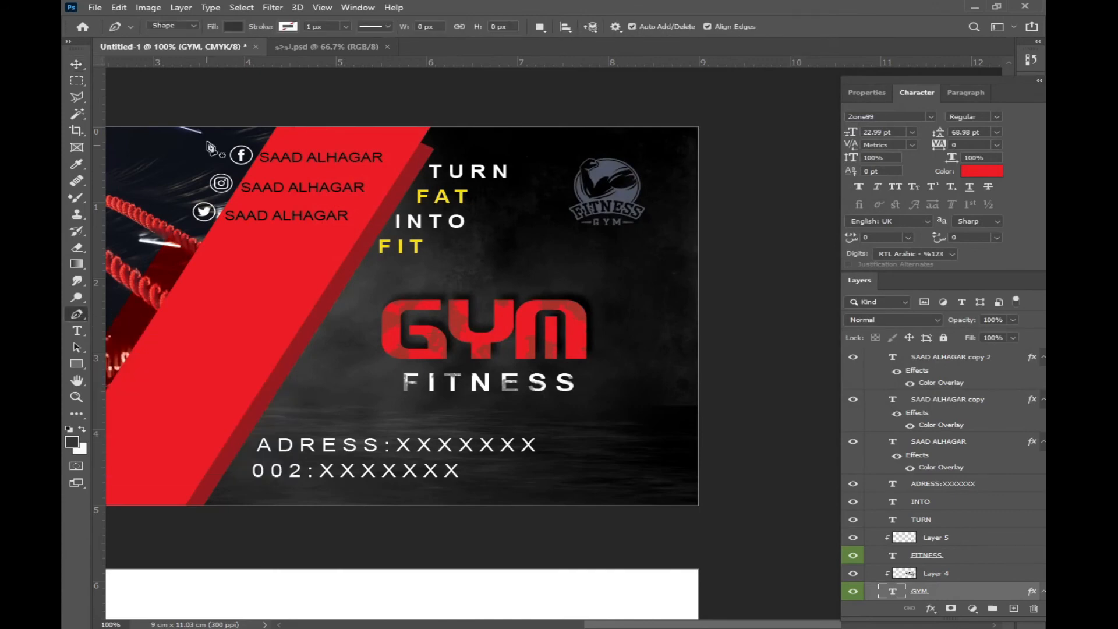
left_click(233, 26)
left_click(144, 52)
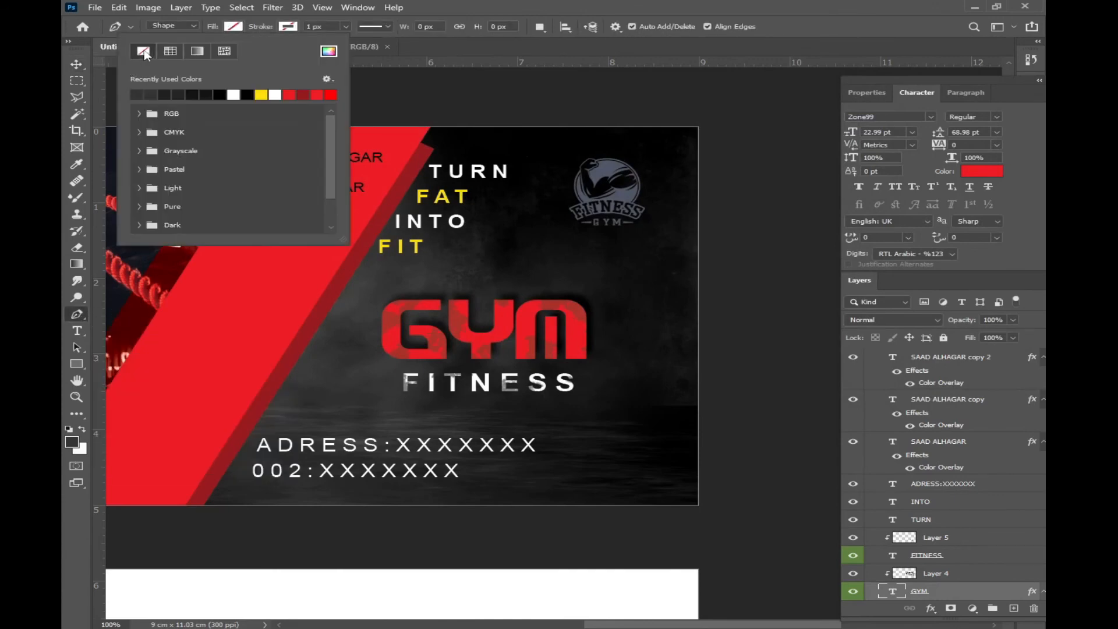
left_click(288, 27)
left_click(287, 26)
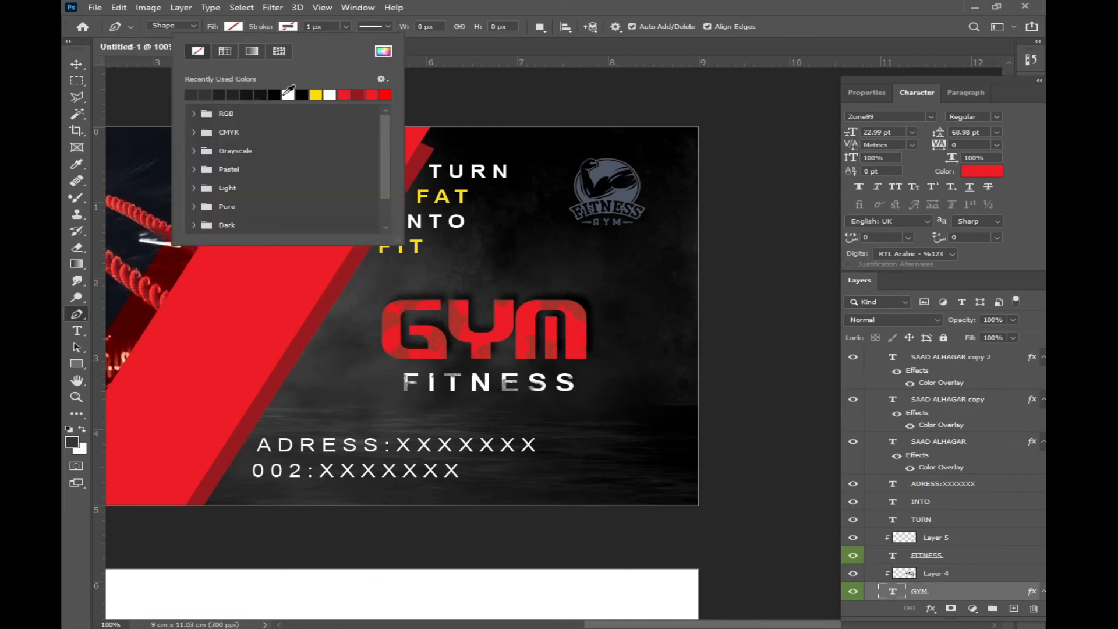
left_click(288, 94)
Step: Draw an open four-point lightning zigzag across the Y of GYM and thicken its white stroke
left_click(518, 281)
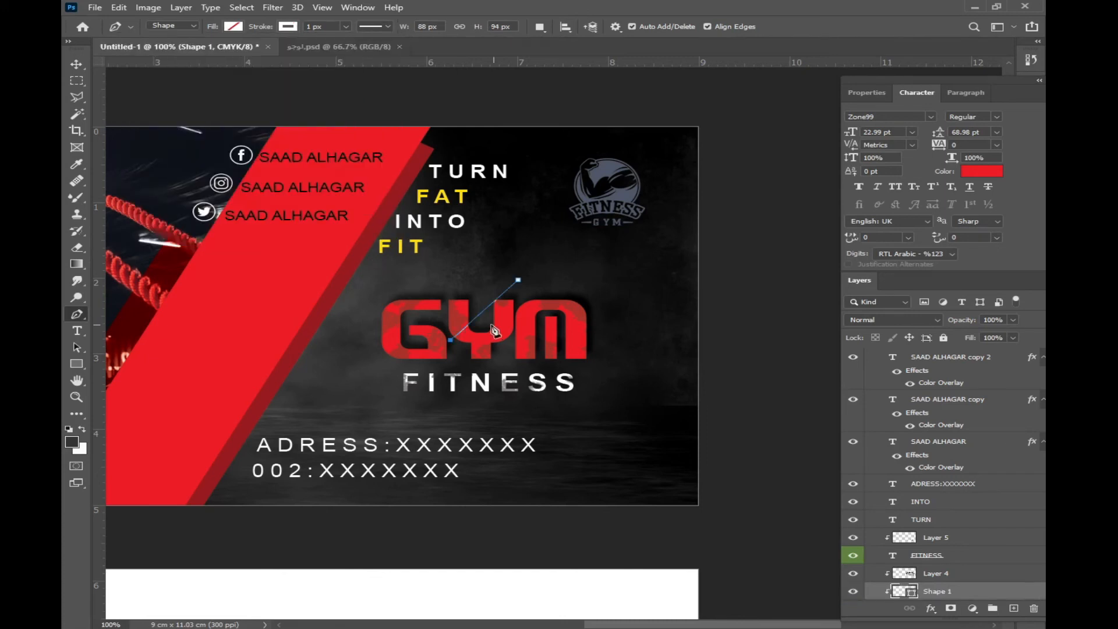
left_click(451, 339)
left_click(487, 326)
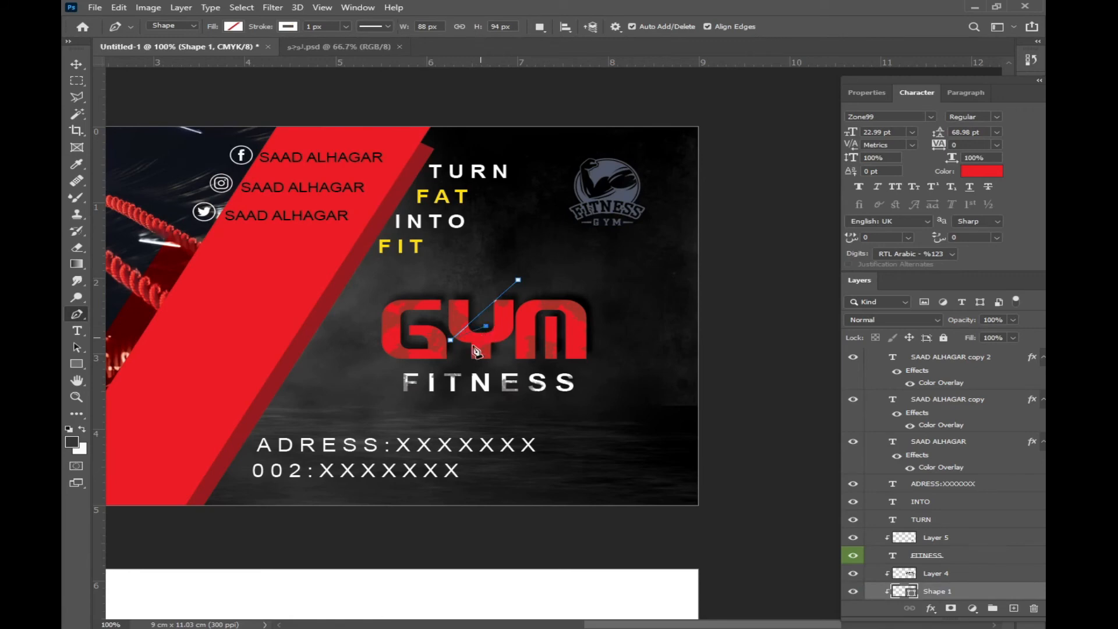
left_click(444, 374)
key("Return")
type("5")
key("Return")
key("v")
key("ctrl+plus")
key("ctrl+plus")
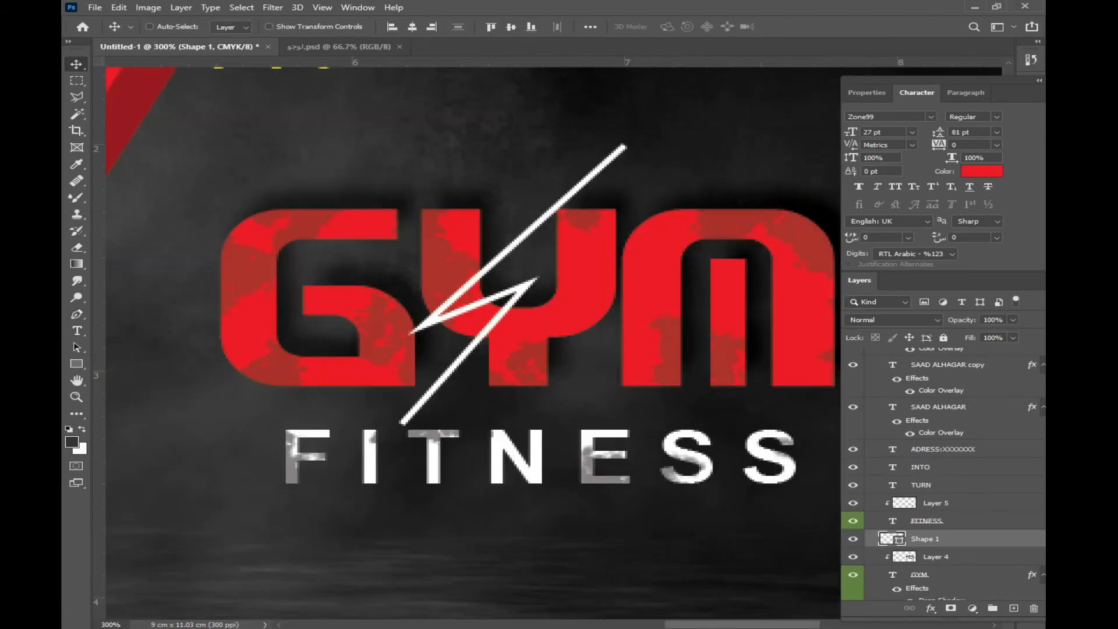
Step: Add a layer mask to the lightning shape and prepare a black Hard Round brush at 10 px
left_click(950, 608)
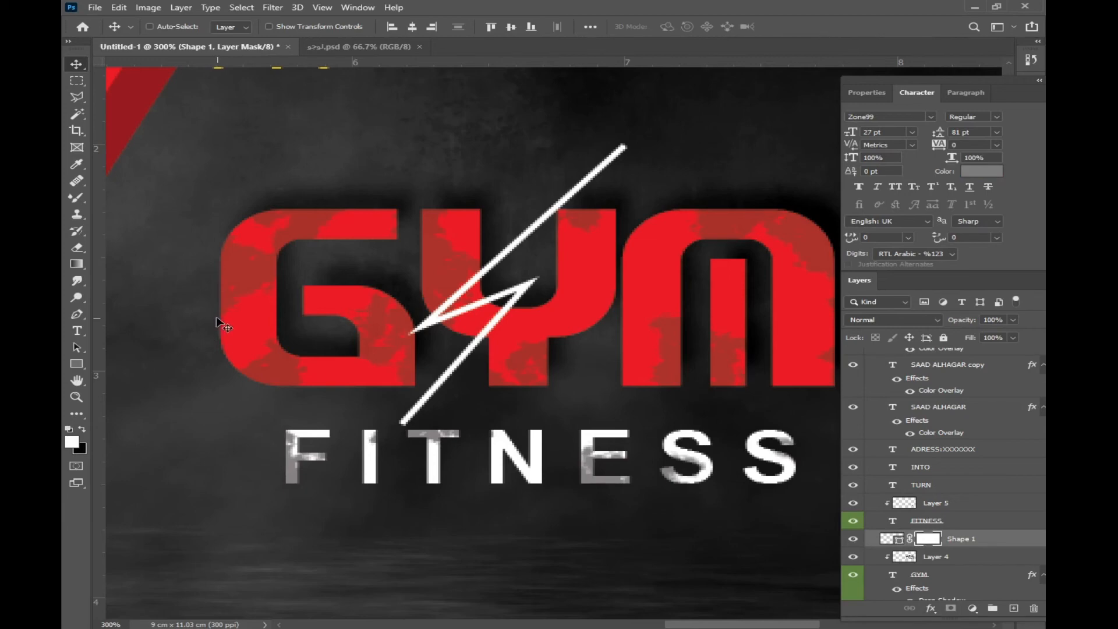
key("b")
left_click(172, 27)
left_click(174, 189)
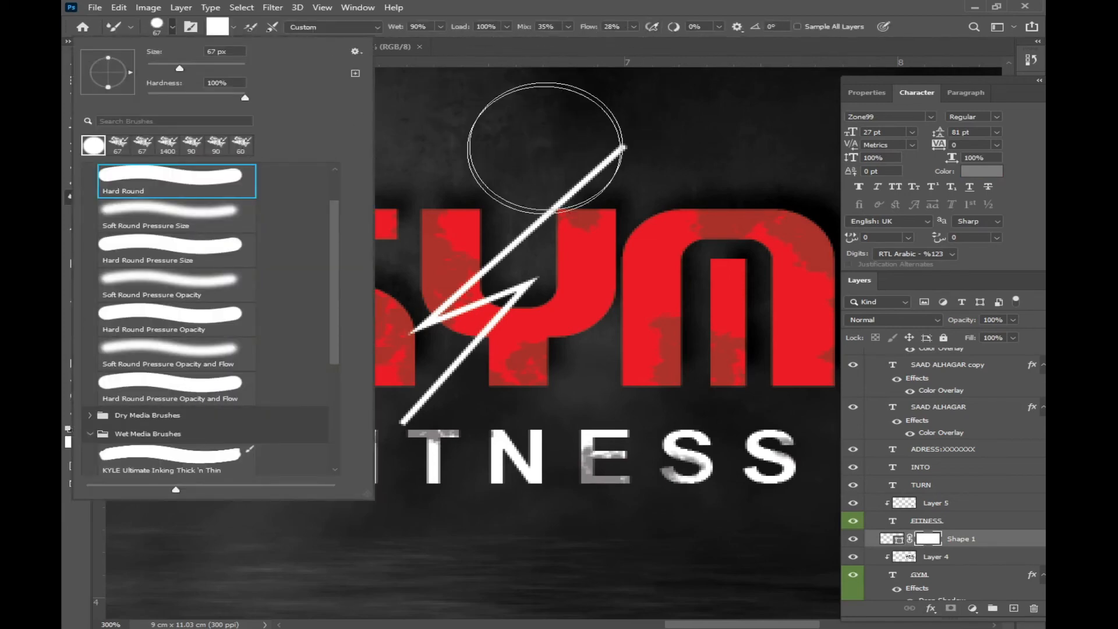
left_click(898, 9)
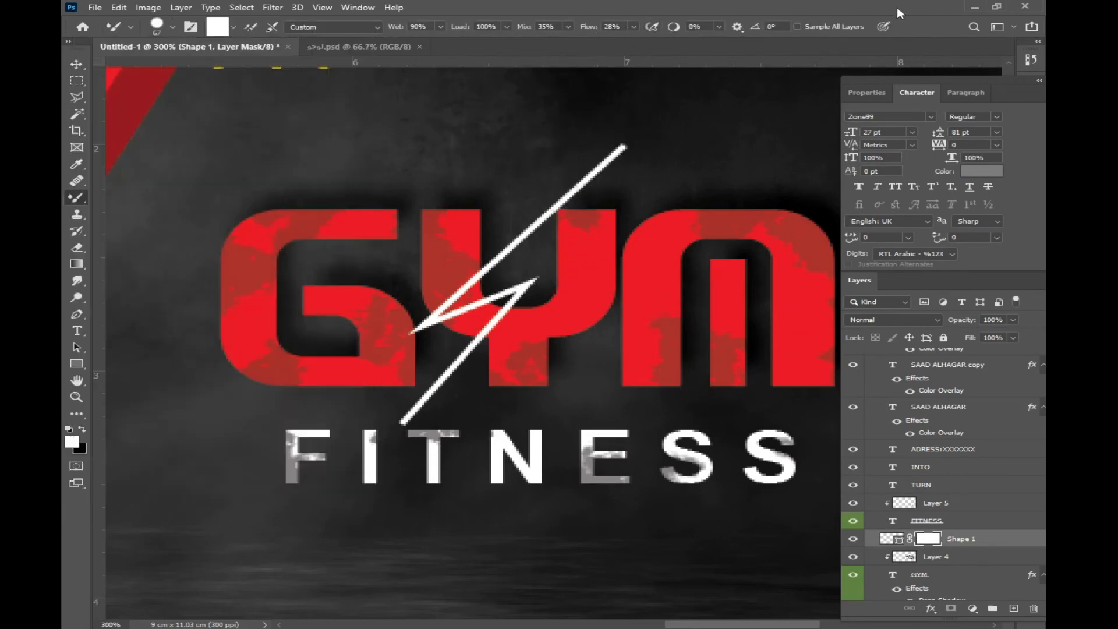
left_click(81, 431)
key("bracketleft")
key("bracketleft")
key("bracketleft")
key("bracketleft")
key("bracketleft")
key("bracketleft")
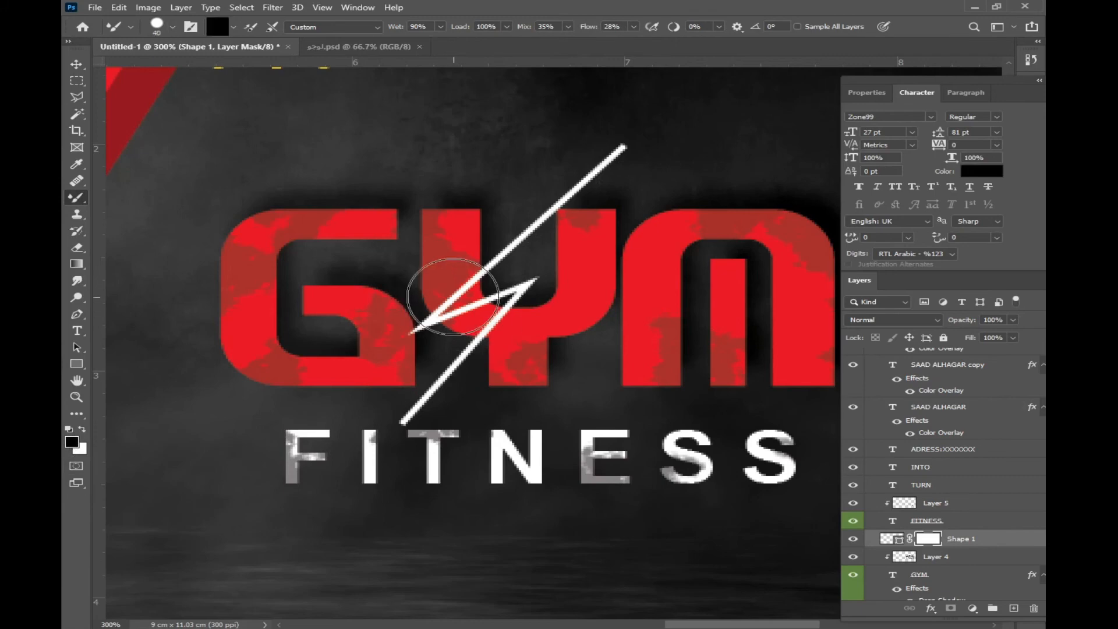
key("ctrl+plus")
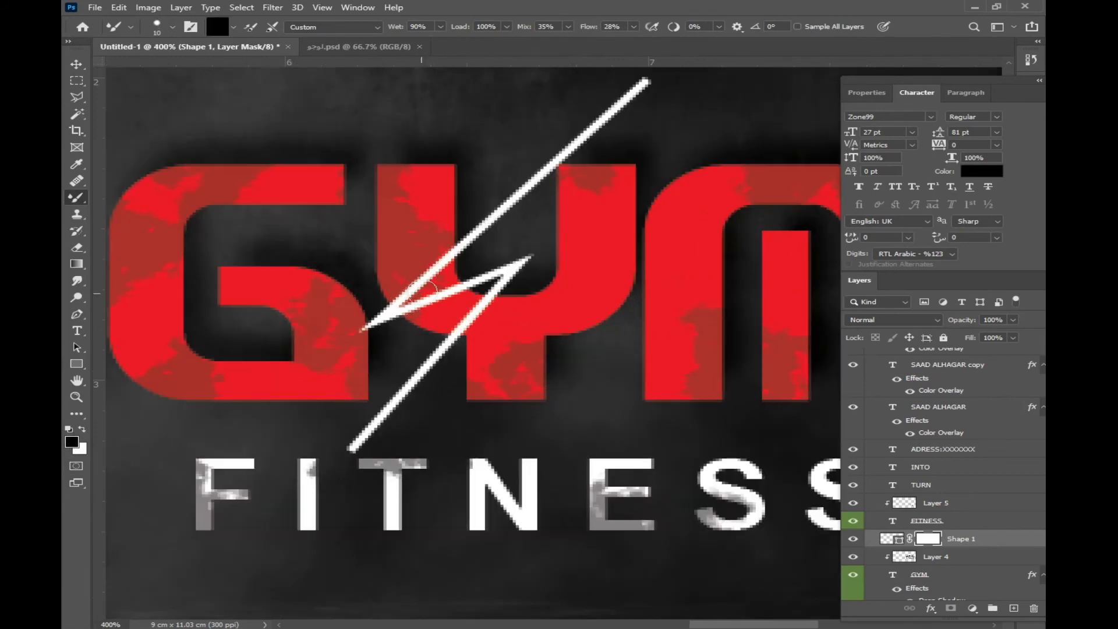
Step: Rotate the lightning shape by about -4.85° and skew its left side downward and outward to lengthen the zigzag
left_click(77, 64)
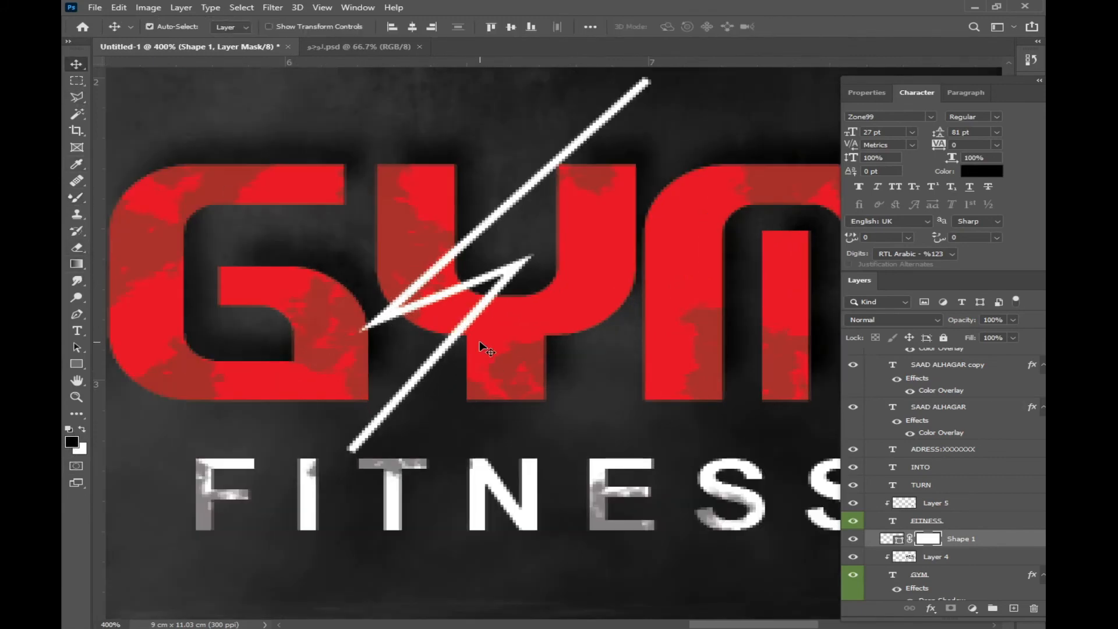
key("ctrl")
key("ctrl+t")
left_click_drag(657, 511, 674, 499)
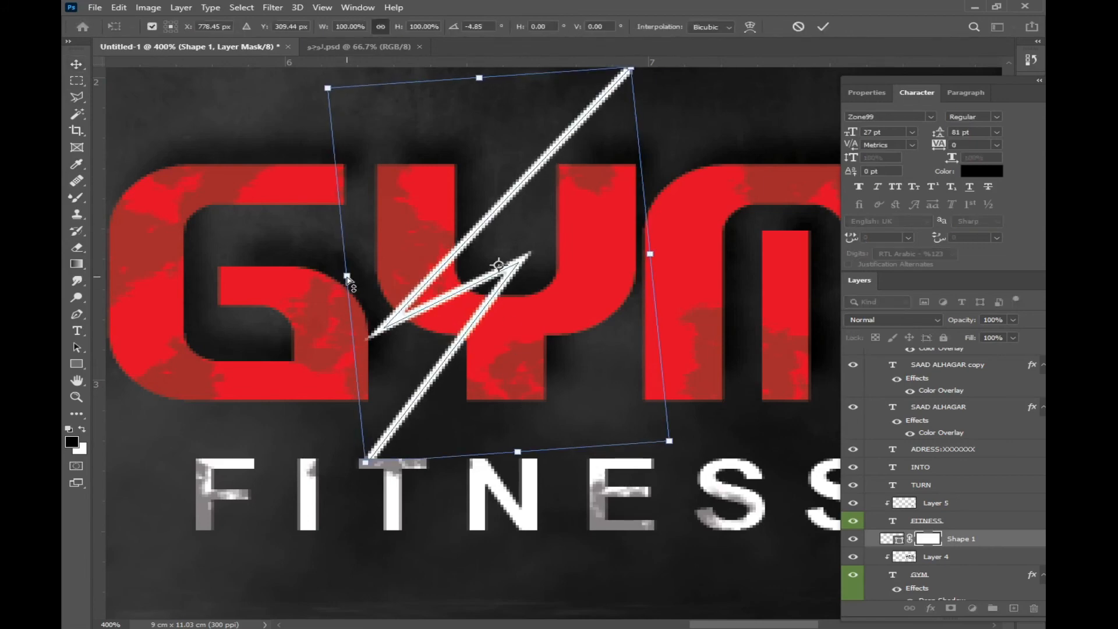
left_click_drag(346, 277, 317, 319)
key("Return")
Step: Try to mask the lightning line over the Y's left arm with the Mixer Brush and raise the brush flow
key("b")
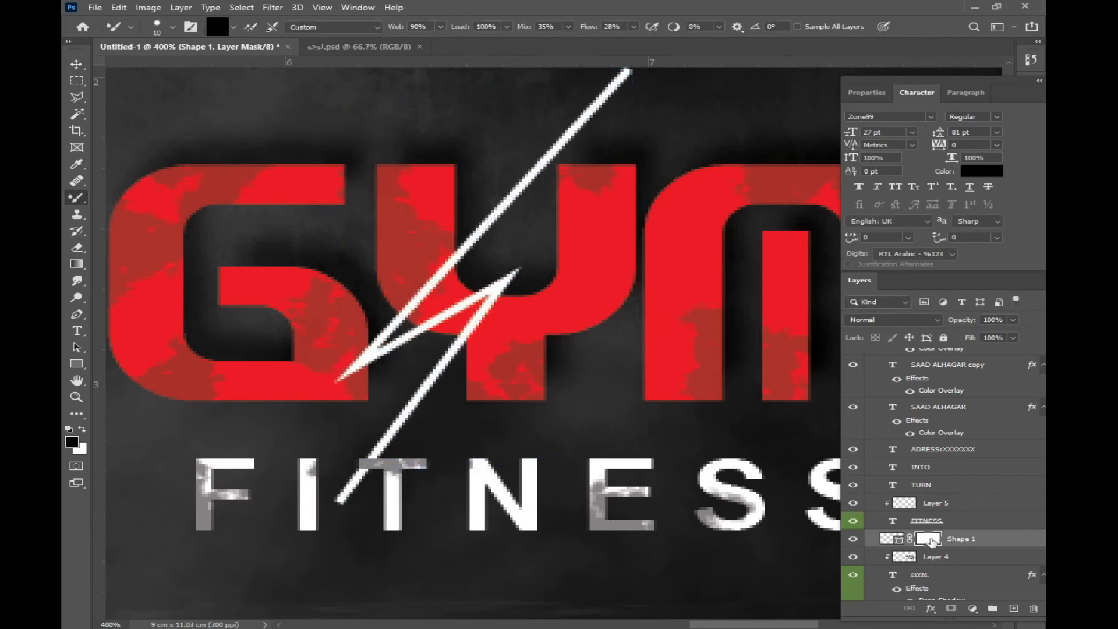
left_click(436, 272)
left_click(435, 271)
left_click(633, 27)
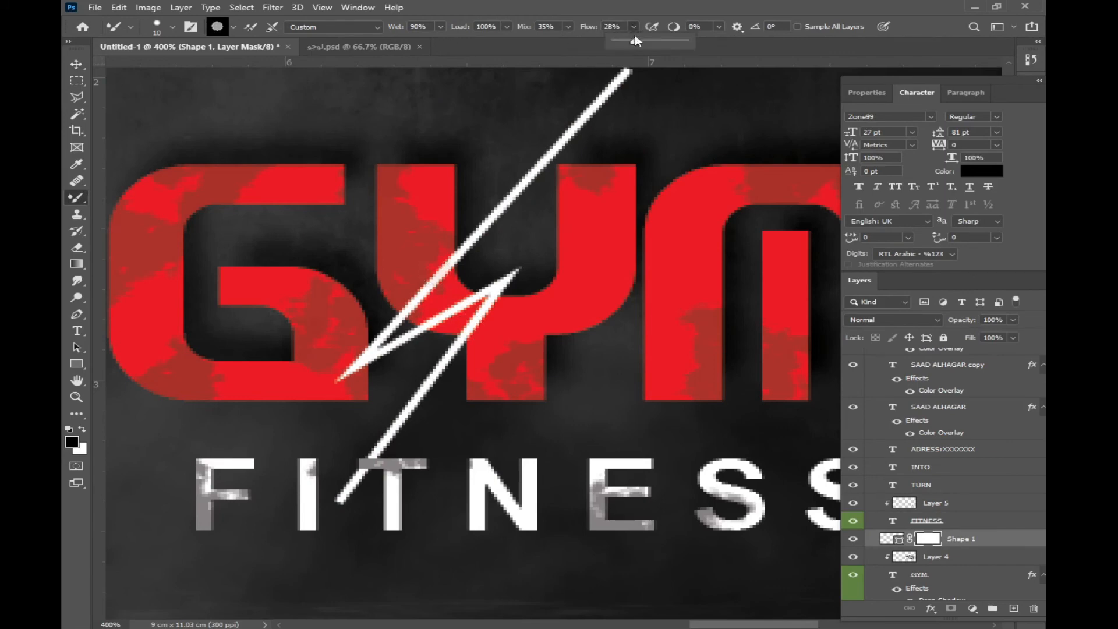
left_click_drag(683, 39, 705, 38)
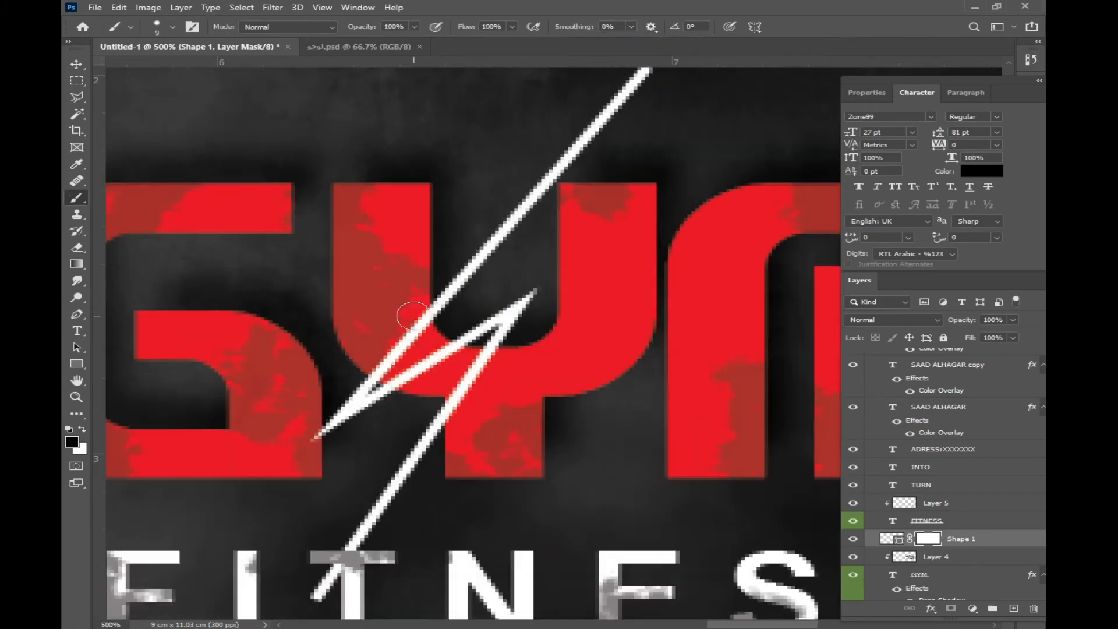
Step: Mask out the lightning line where it crosses the Y's left arm and stem, using the Brush tool at 9 px and 7 px
left_click_drag(418, 318, 379, 361)
key("bracketleft")
key("bracketleft")
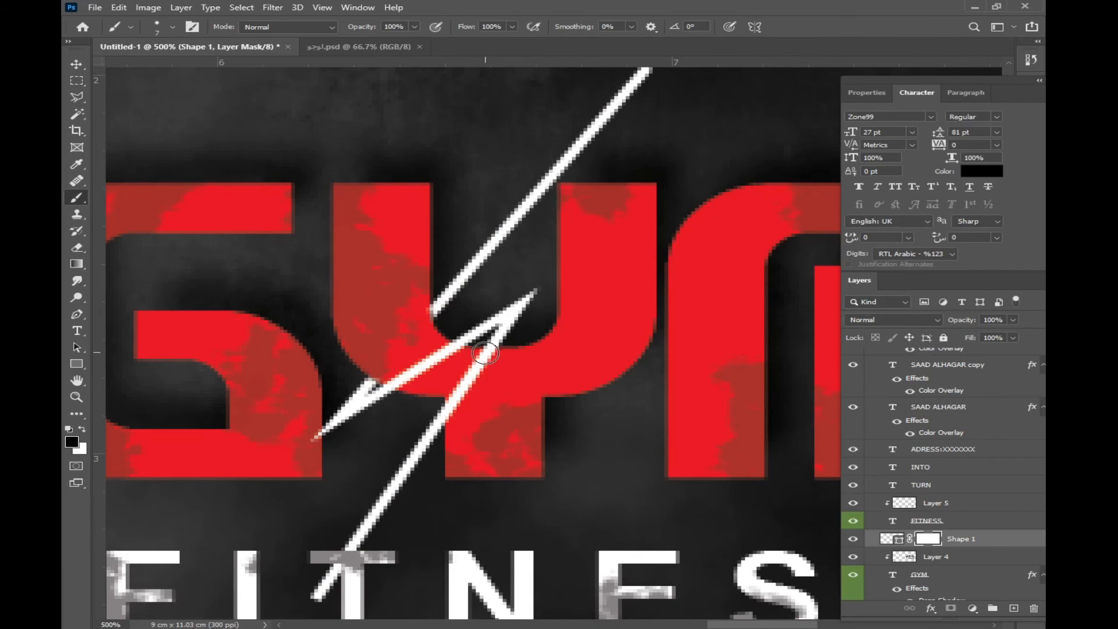
left_click_drag(486, 357, 454, 411)
Step: Fade the lightning's lower and upper ends on its mask with a black Soft Round brush at 86 px
key("ctrl+minus")
key("ctrl+minus")
key("ctrl+minus")
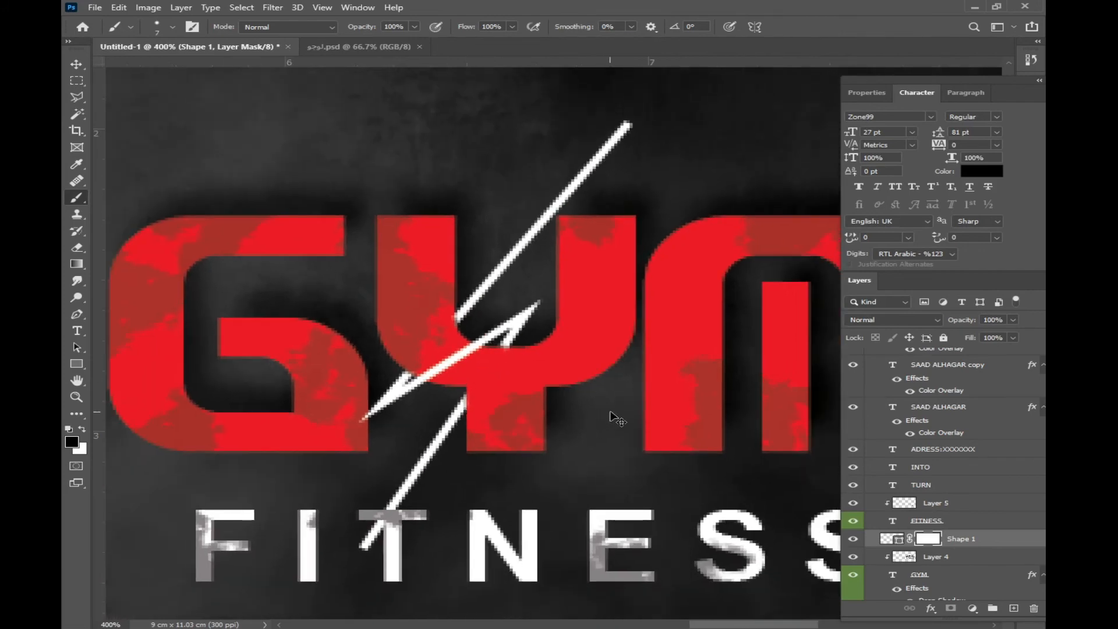
right_click(442, 483)
left_click(494, 283)
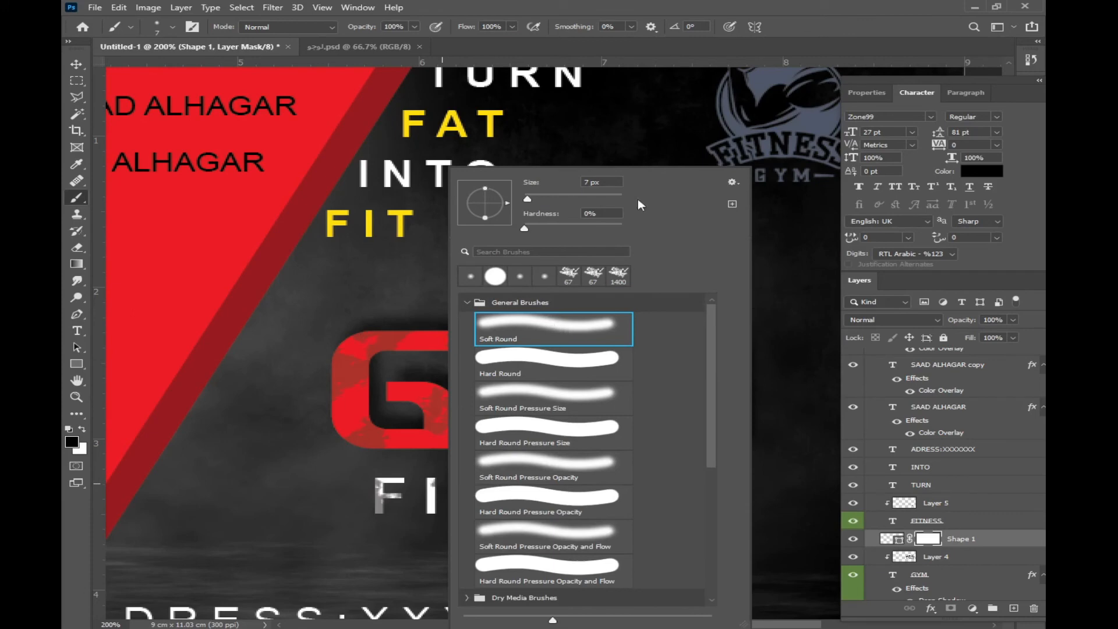
left_click(570, 198)
left_click(308, 325)
left_click(441, 511)
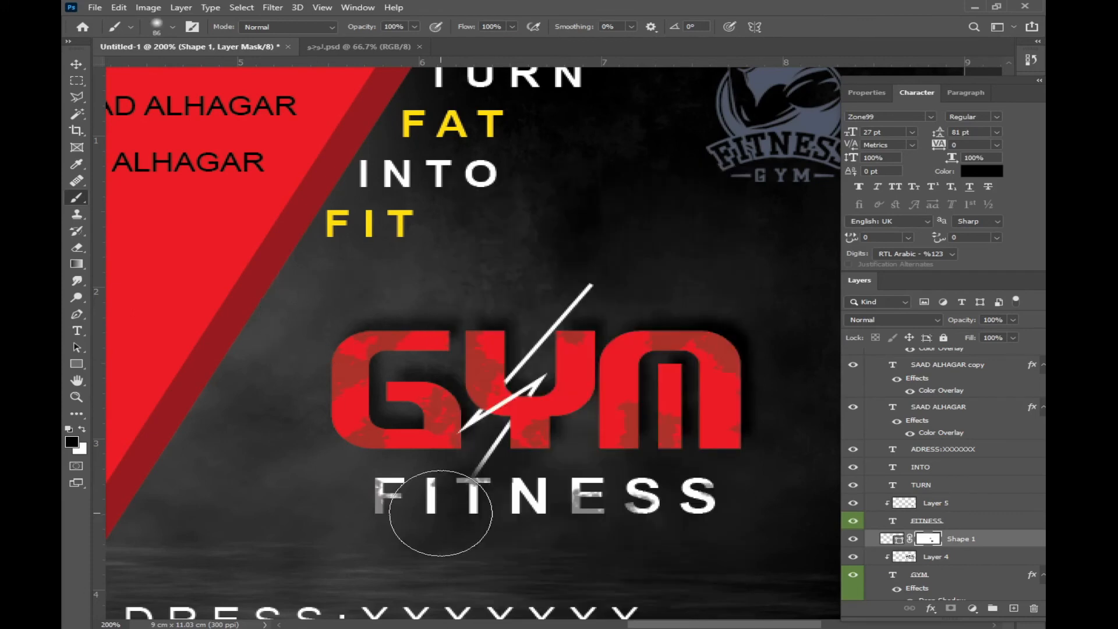
left_click(587, 270)
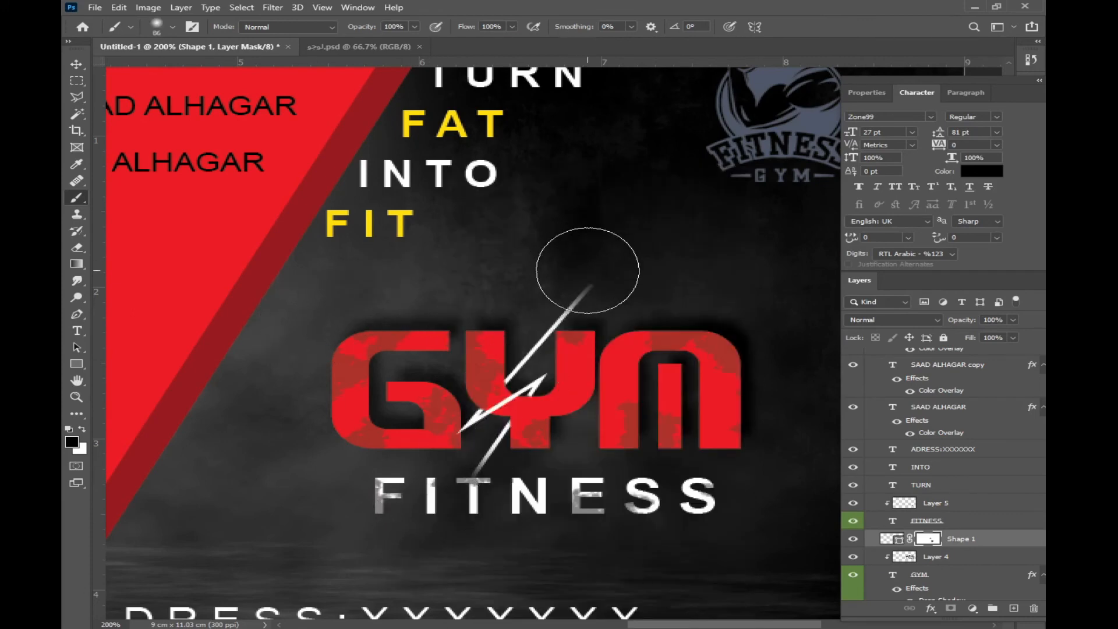
left_click(588, 269)
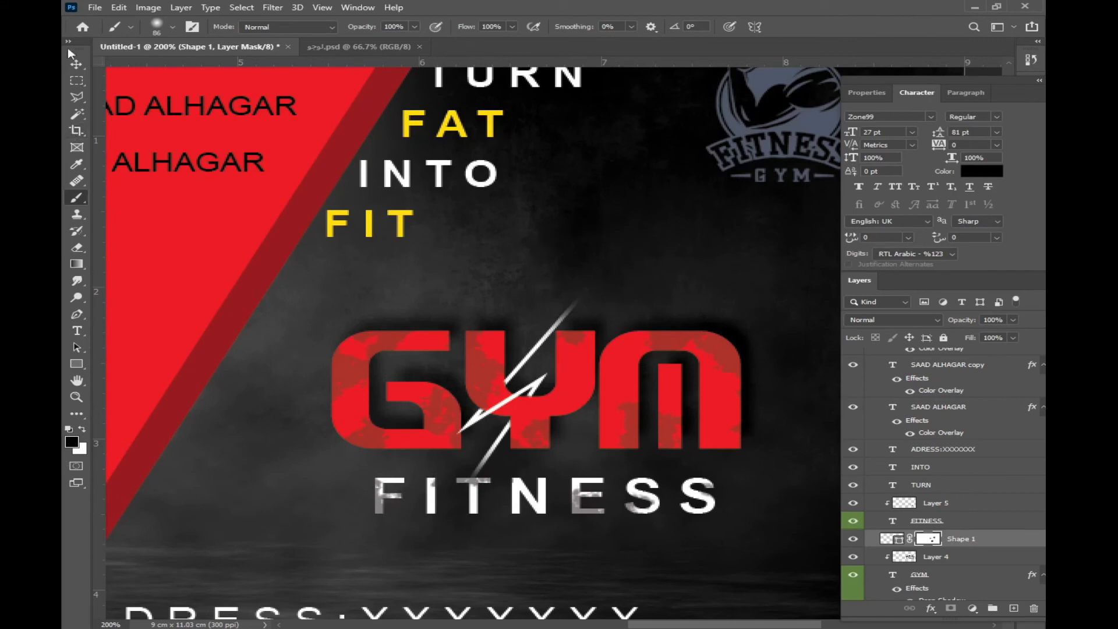
Step: Delete the three name labels beside the Facebook, Instagram and Twitter icons
left_click(76, 64)
scroll(667, 287, "down", 5)
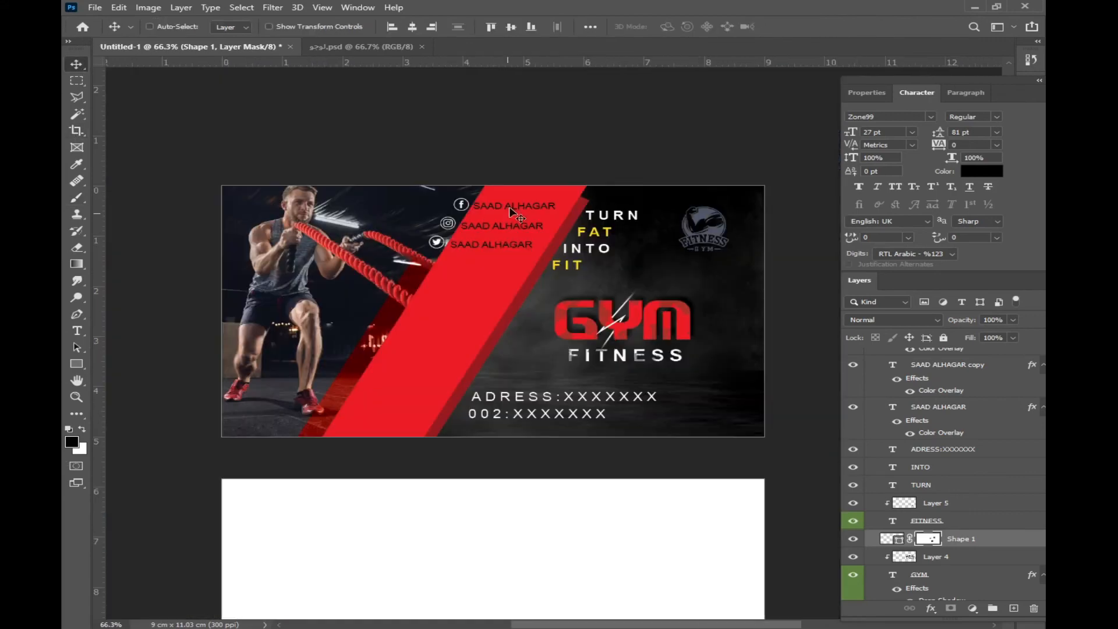
right_click(501, 247)
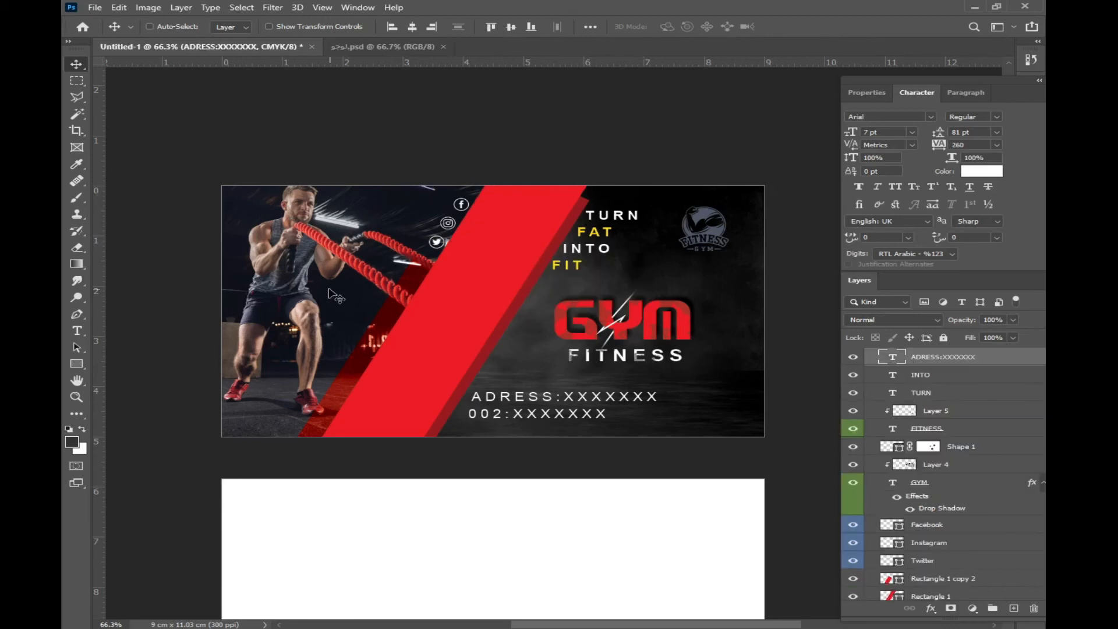
Step: Add a Levels adjustment clipped to the athlete photo, with input levels 9 to 240 and output levels 5 to 244
left_click(286, 250)
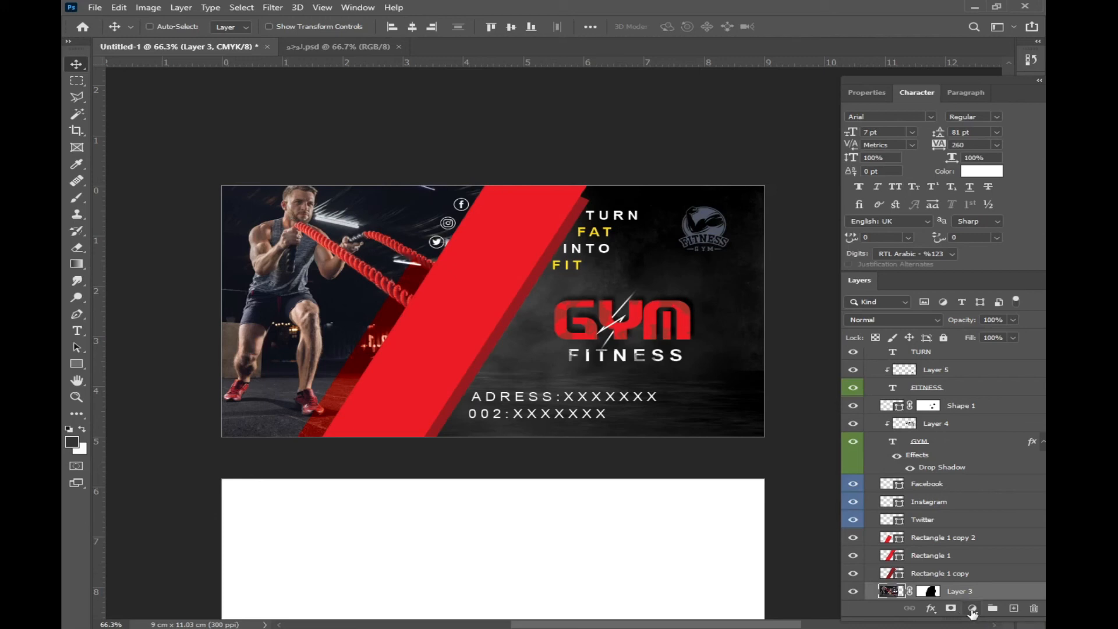
left_click(973, 608)
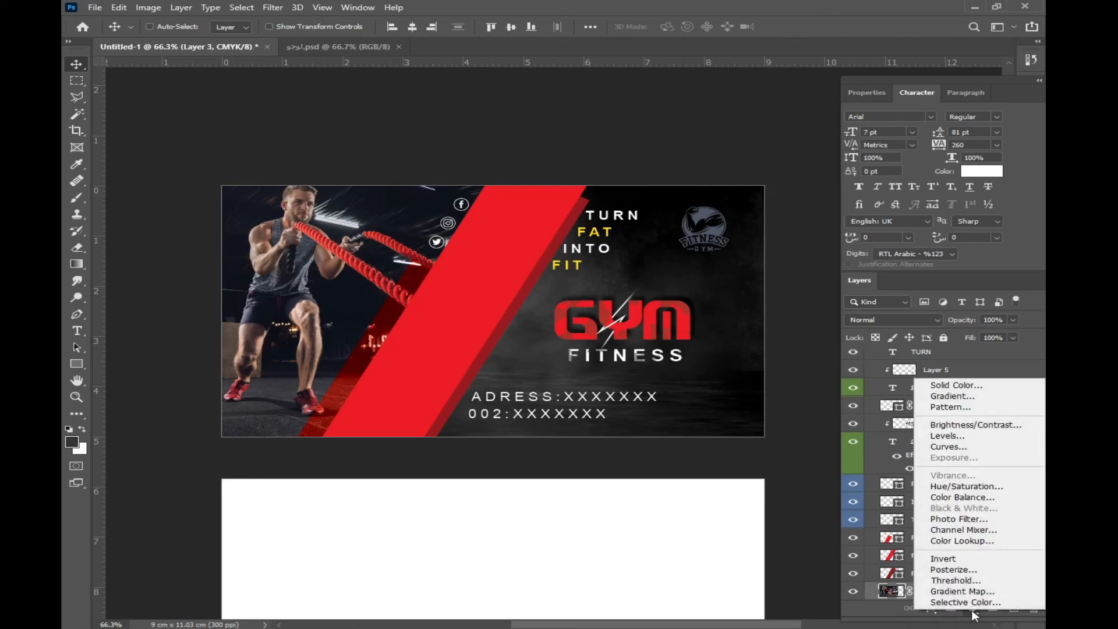
left_click(949, 437)
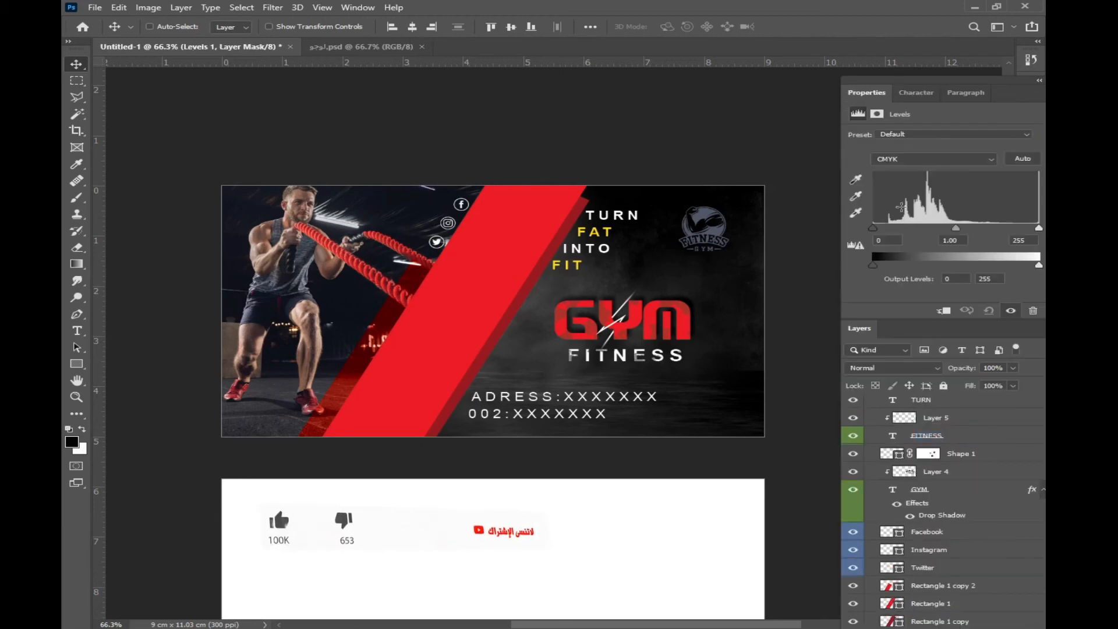
mouse_move(1038, 228)
left_mouse_down()
mouse_move(967, 229)
mouse_move(1040, 230)
left_mouse_up()
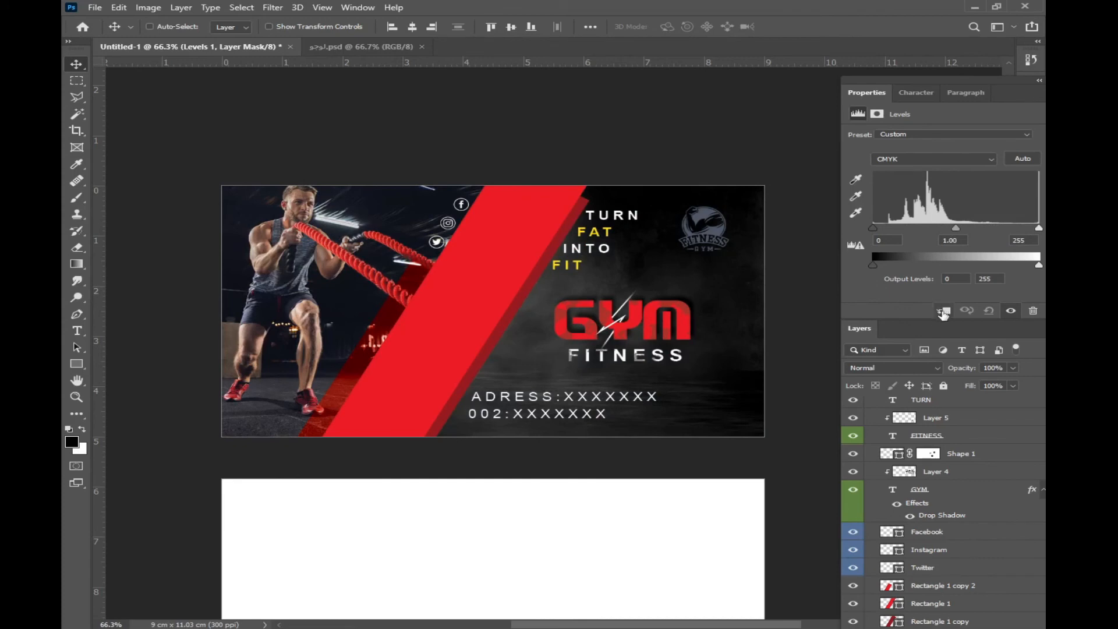
mouse_move(1040, 231)
left_mouse_down()
mouse_move(1001, 229)
mouse_move(1032, 231)
left_mouse_up()
left_click_drag(873, 229, 890, 232)
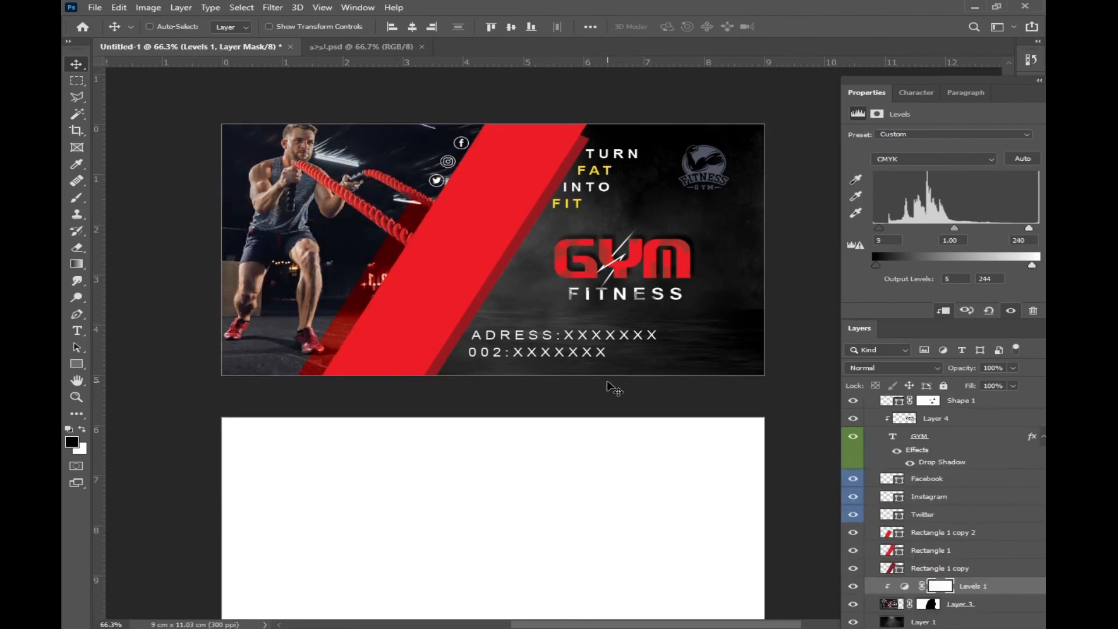
Step: Group all layers of Artboard 1, from Layer 1 up to FIT, and rename the group الوجه
scroll(611, 386, "down", 3)
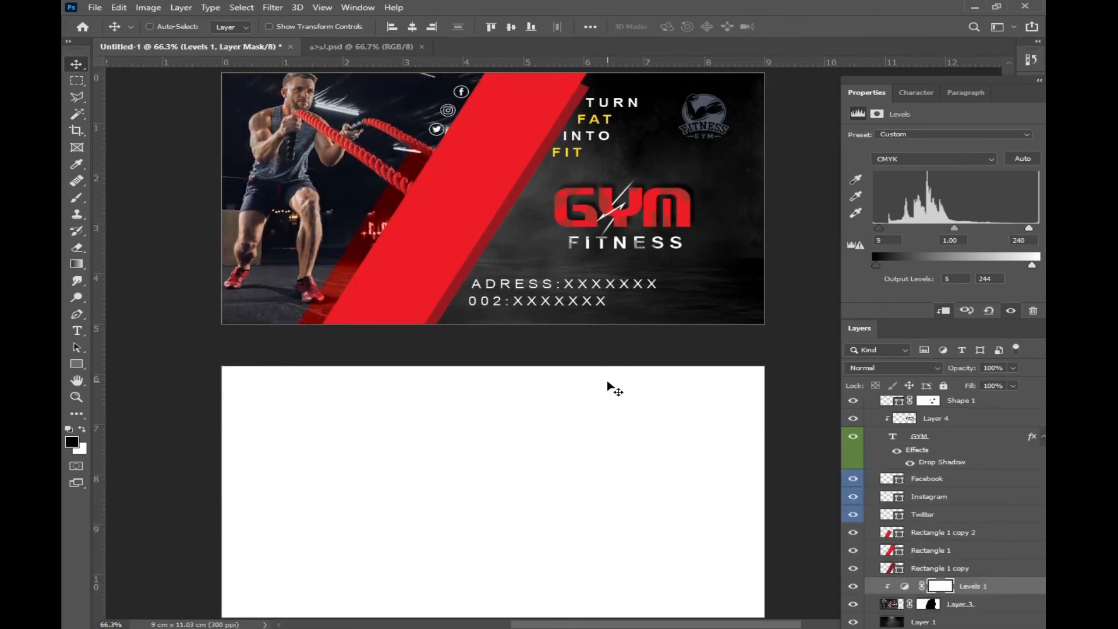
scroll(609, 381, "down", 1)
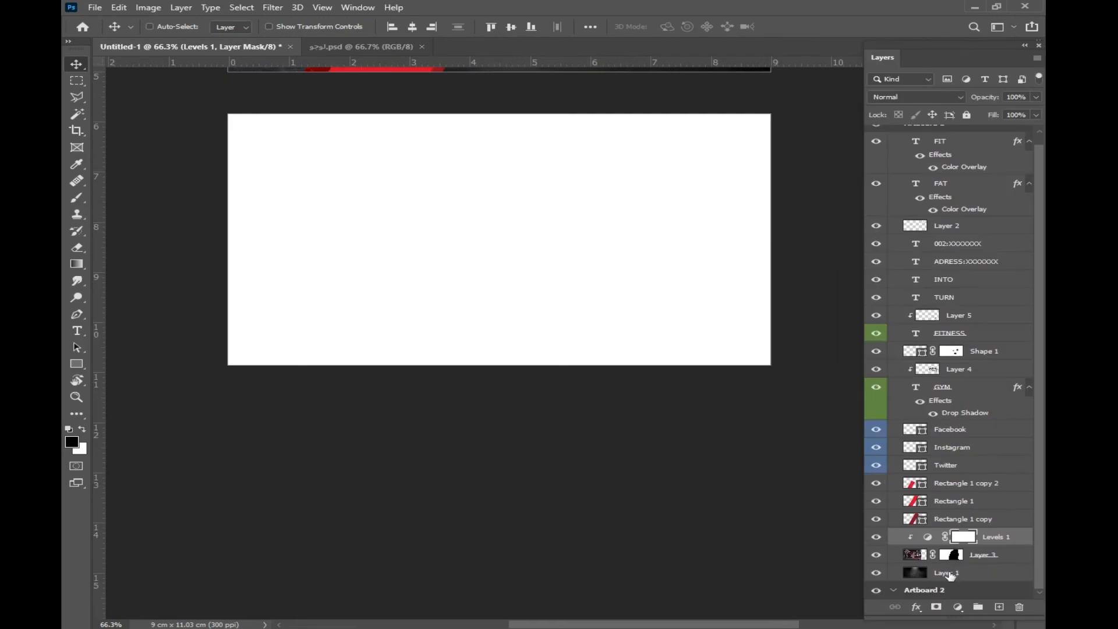
left_click(951, 575)
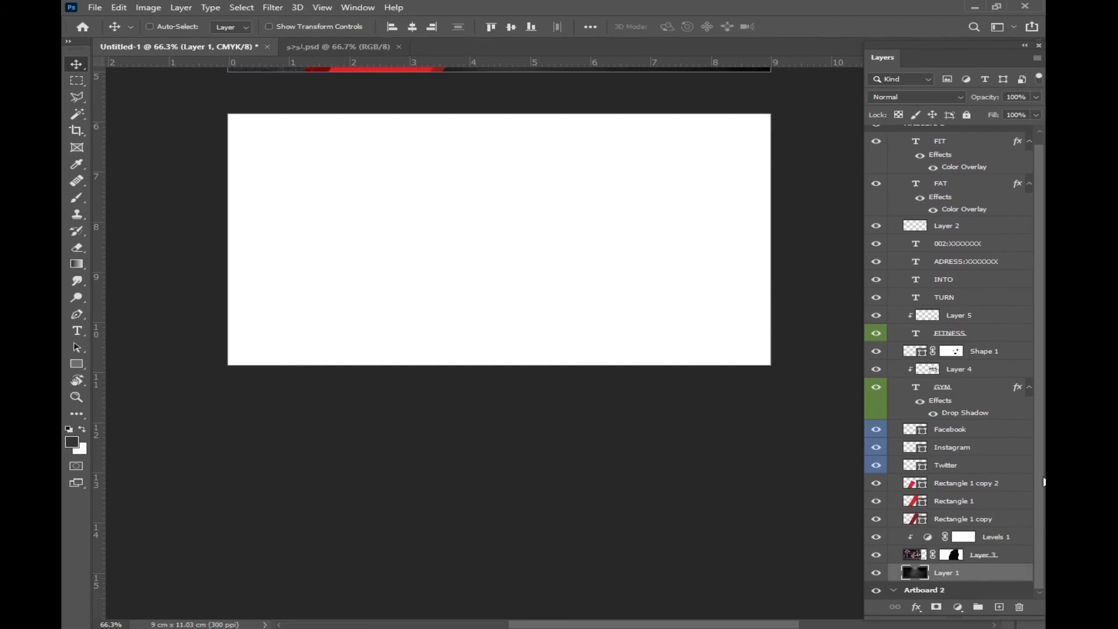
scroll(1043, 384, "up", 1)
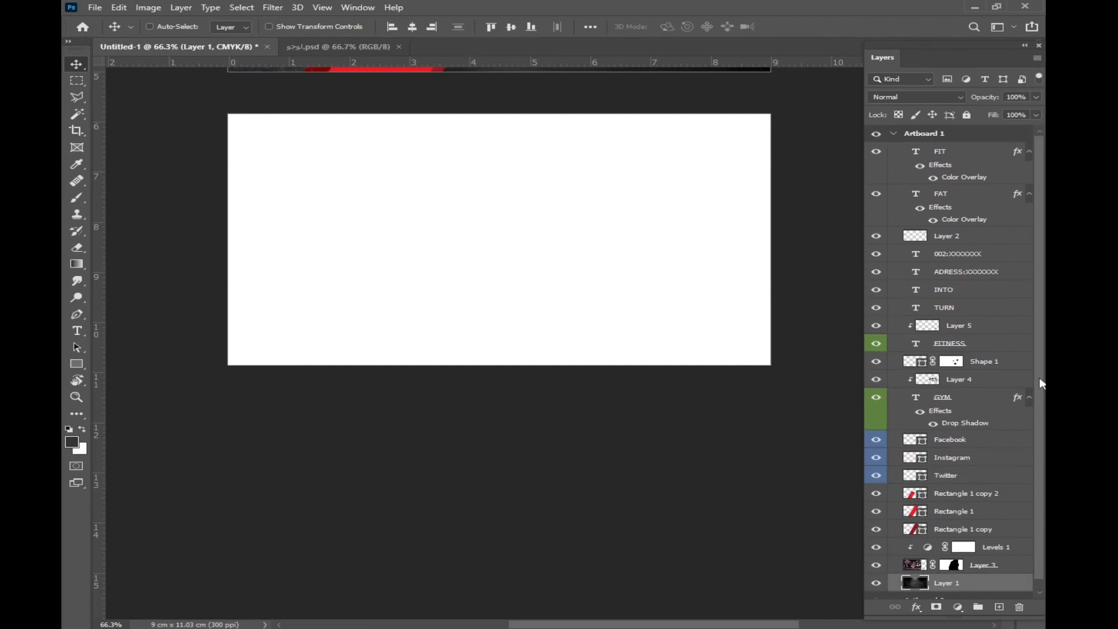
left_click(941, 153, "shift")
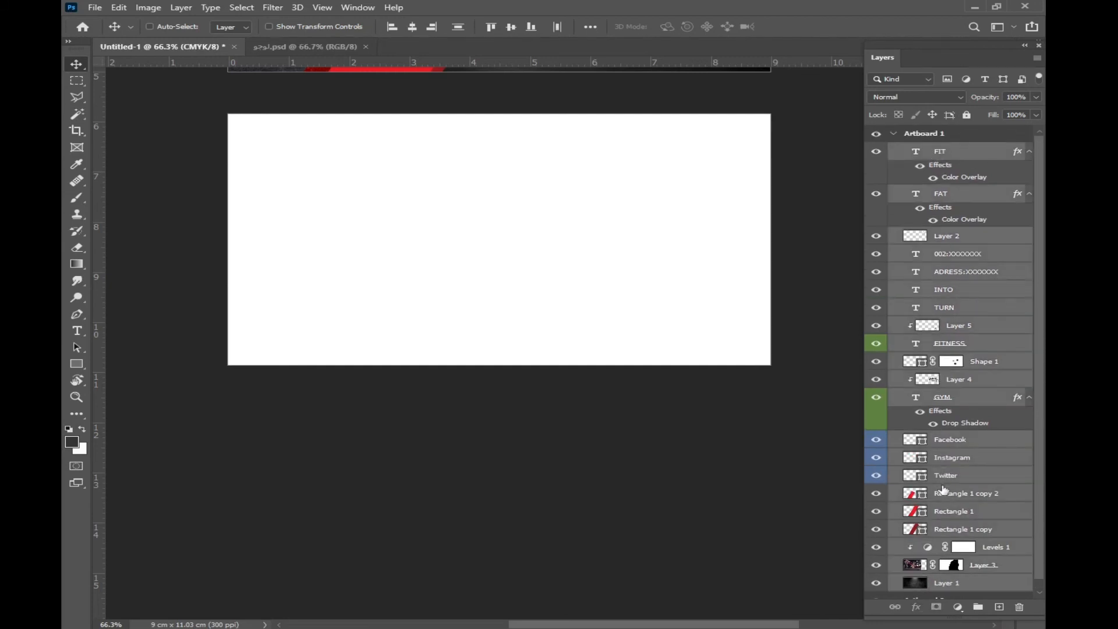
left_click(978, 608)
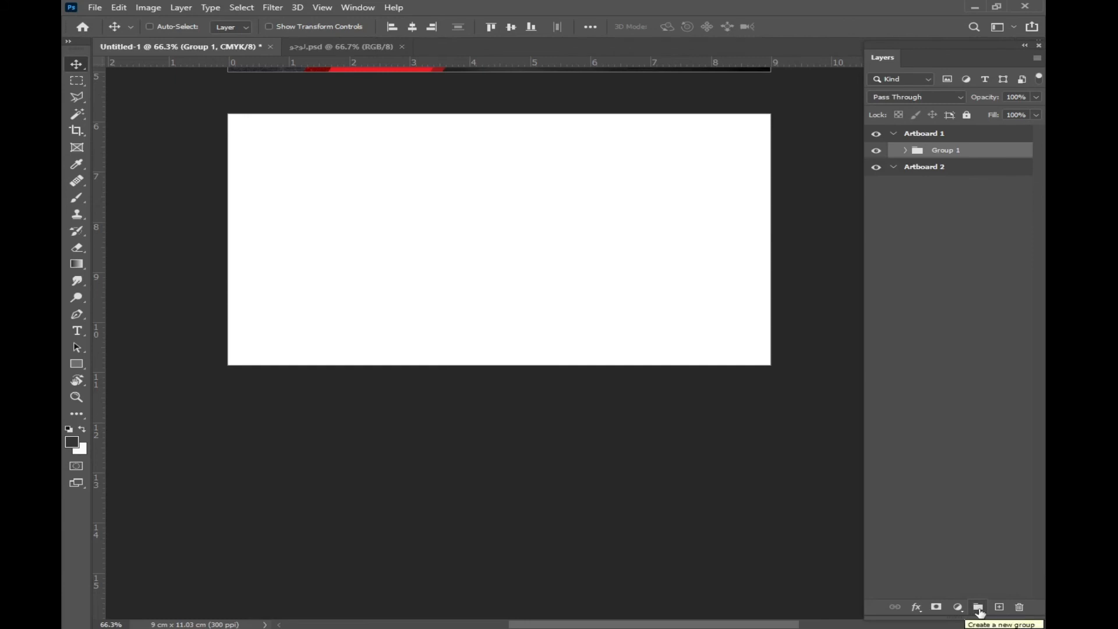
double_click(947, 151)
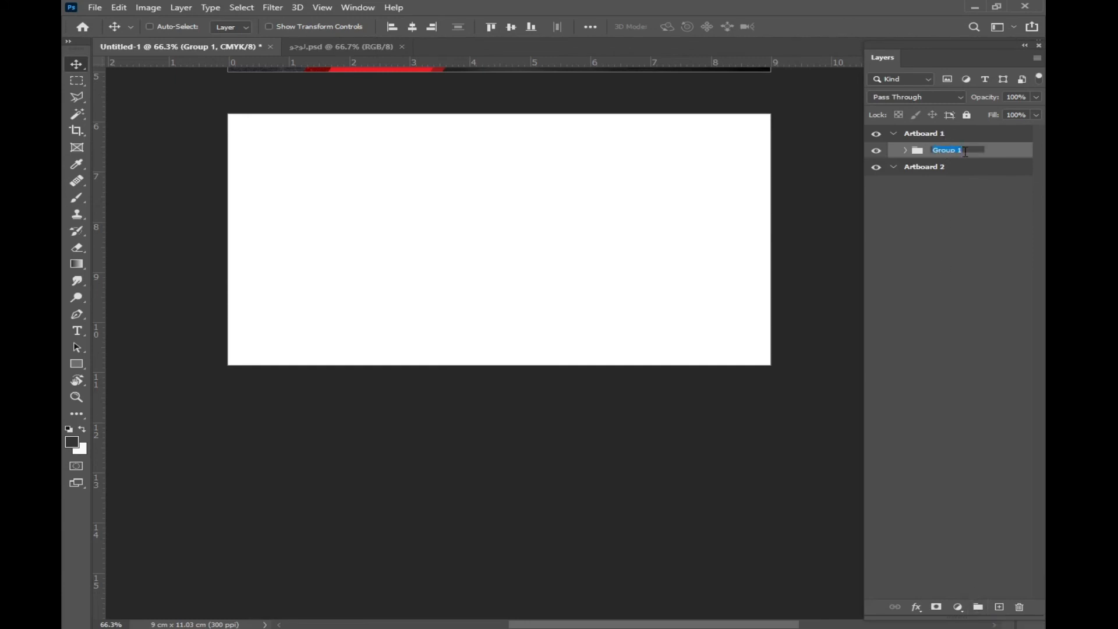
type("h")
type("وجه")
Step: Bring the grey-black-texture-concrete.jpg image into Artboard 2 and scale it to cover the whole card back
left_click(696, 228)
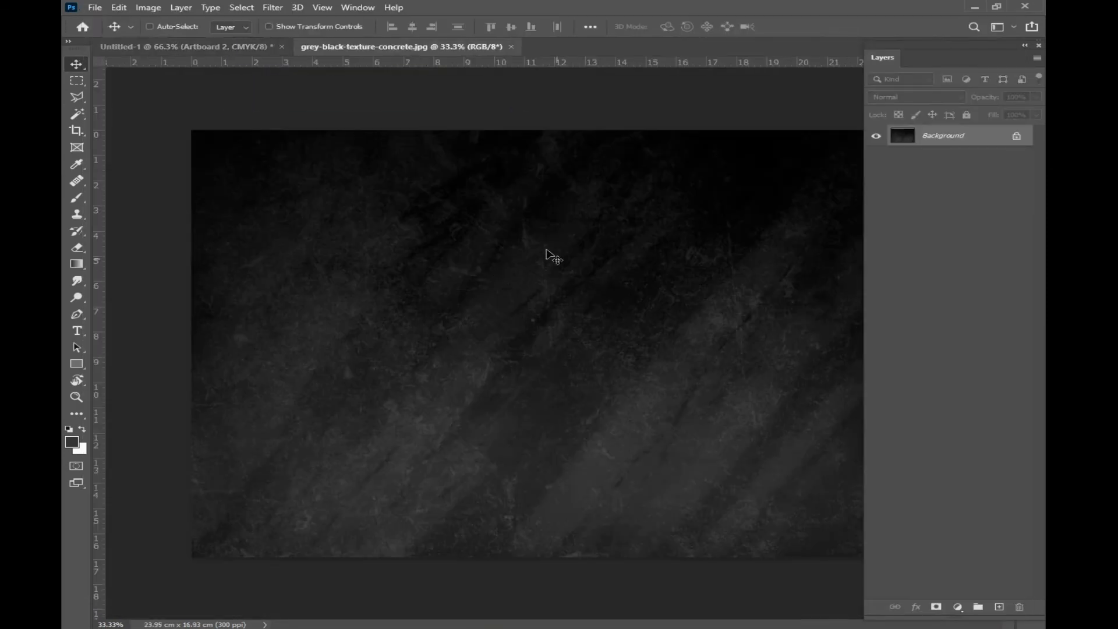
left_click_drag(262, 44, 357, 468)
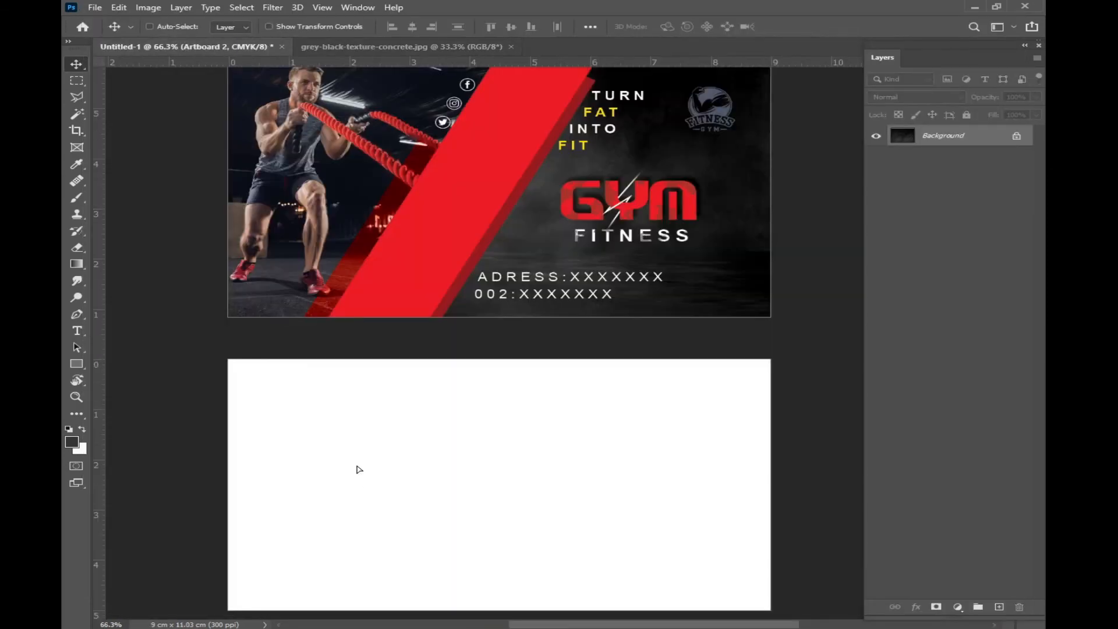
key("ctrl+t")
key("ctrl+0")
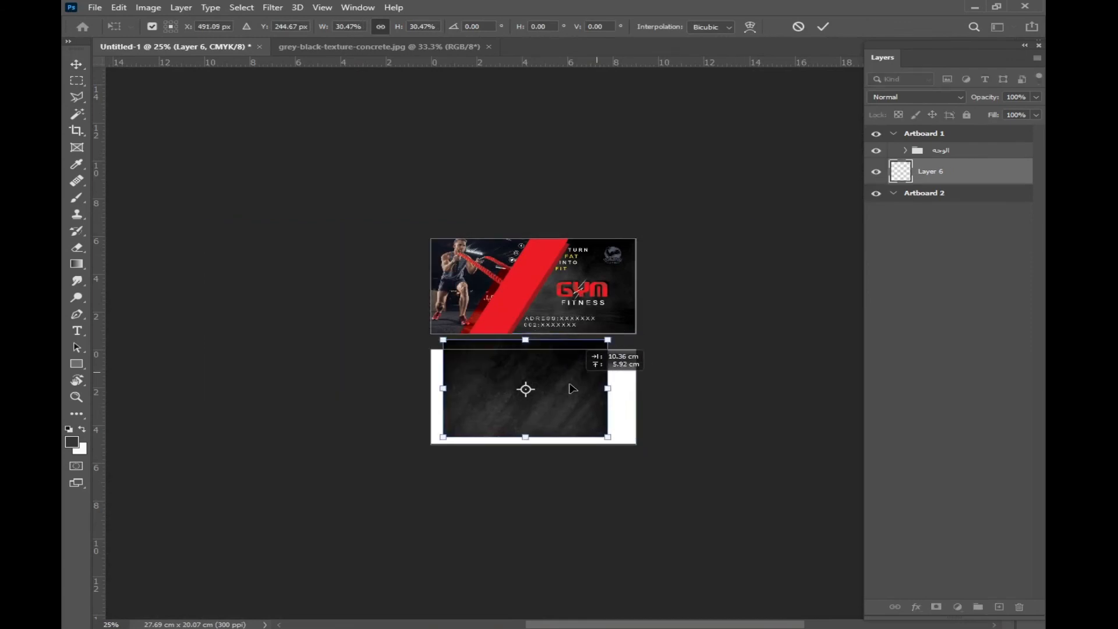
left_click_drag(600, 373, 585, 375)
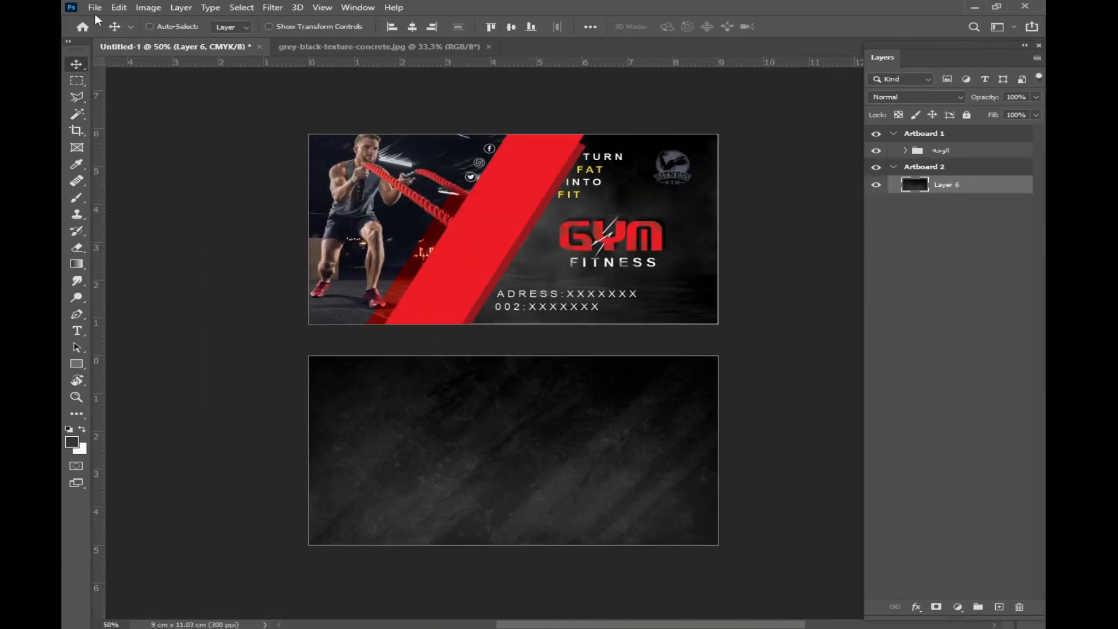
Step: Open gym-fitness-logo-badge-vector-11647358.jpg, select its blue-grey artwork with the Magic Wand, and copy it onto Artboard 2
left_click(94, 8)
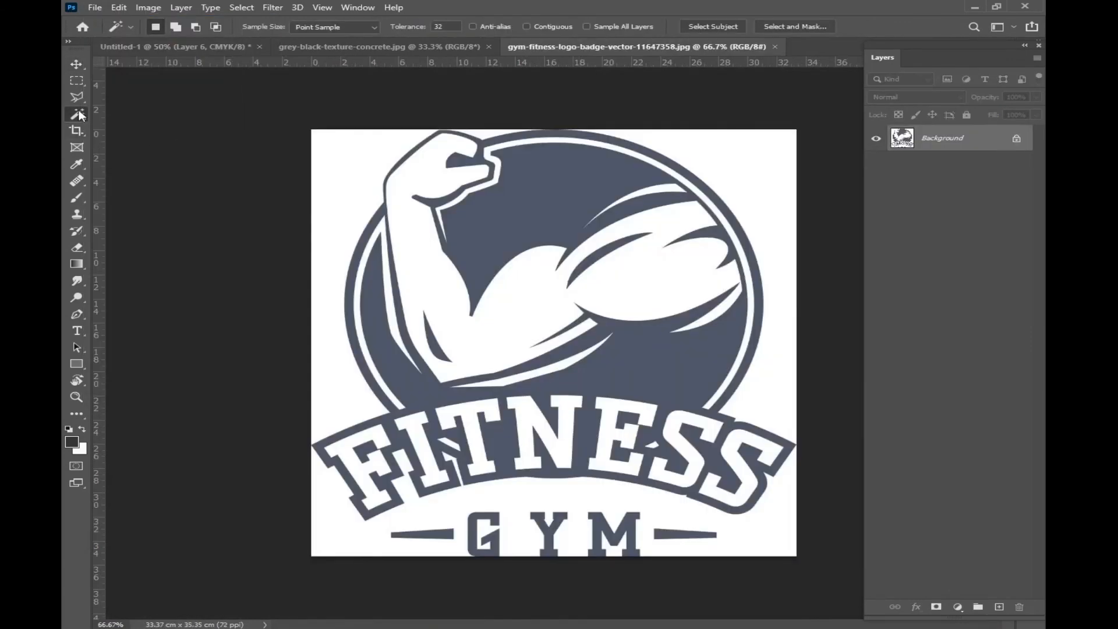
right_click(78, 114)
left_click(145, 140)
left_click(549, 219)
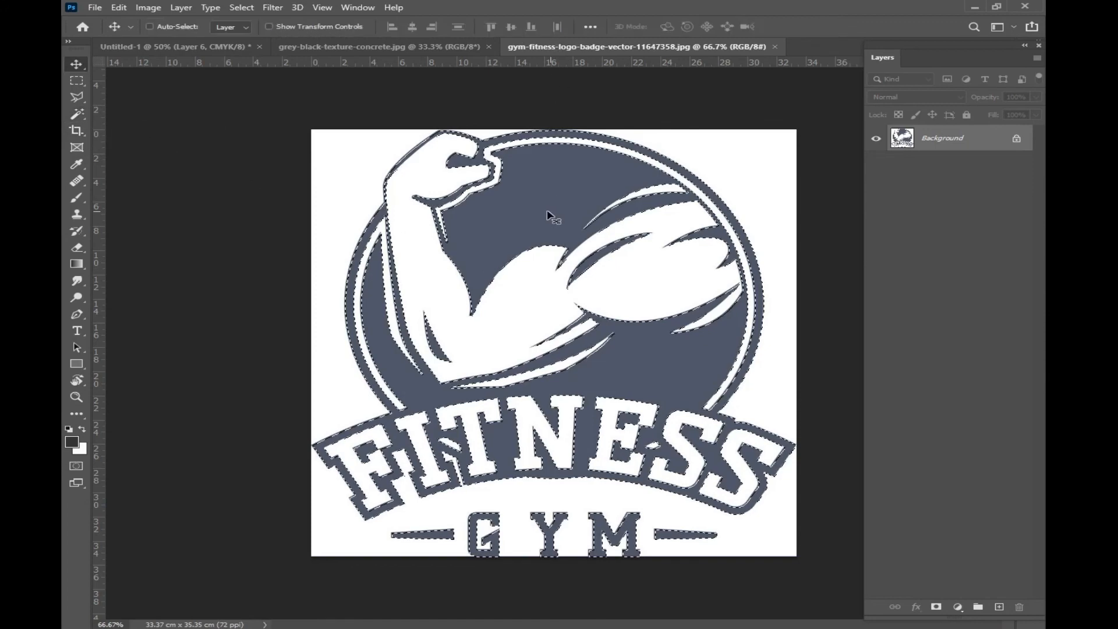
left_click(76, 65)
left_click_drag(561, 187, 489, 451)
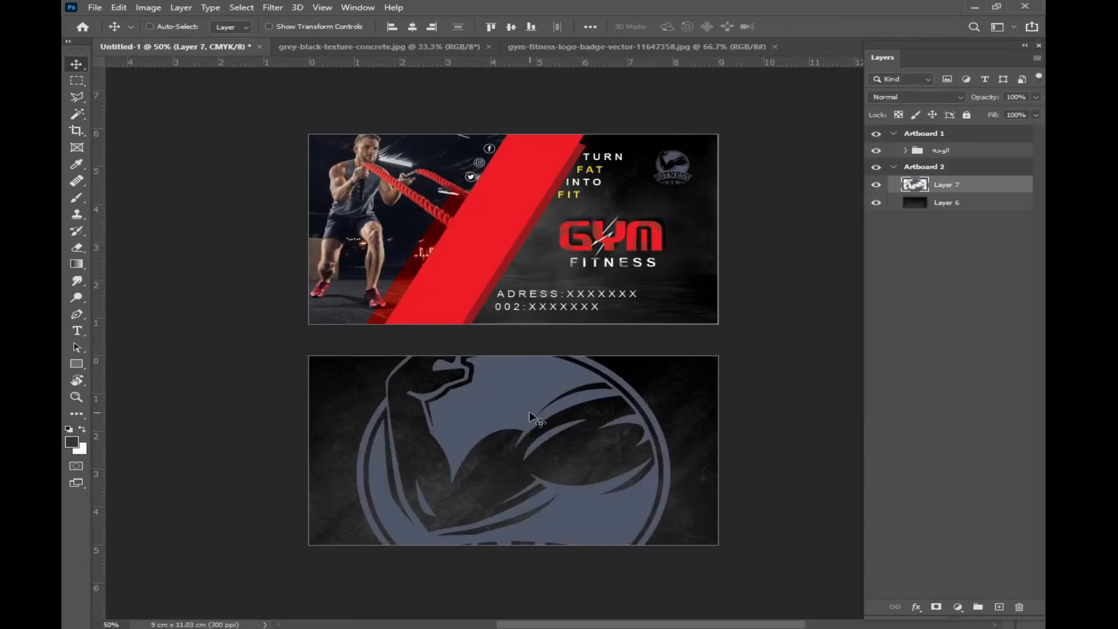
Step: Scale the badge logo down and centre it on Artboard 2
key("ctrl+t")
left_click_drag(695, 339, 606, 481)
left_click_drag(534, 479, 515, 428)
key("Return")
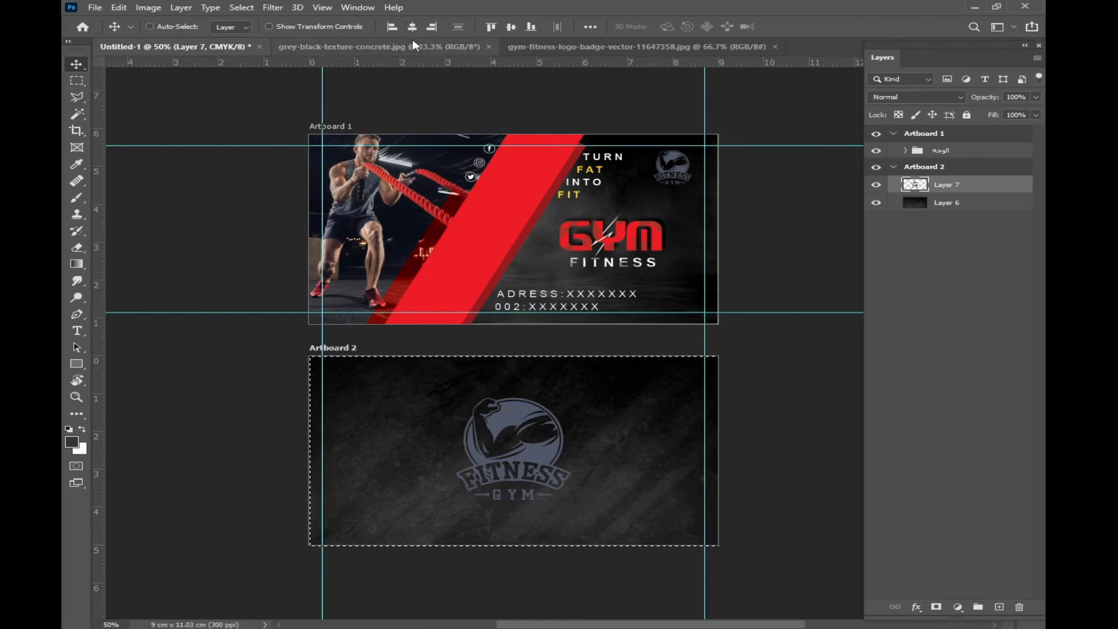
left_click(512, 27)
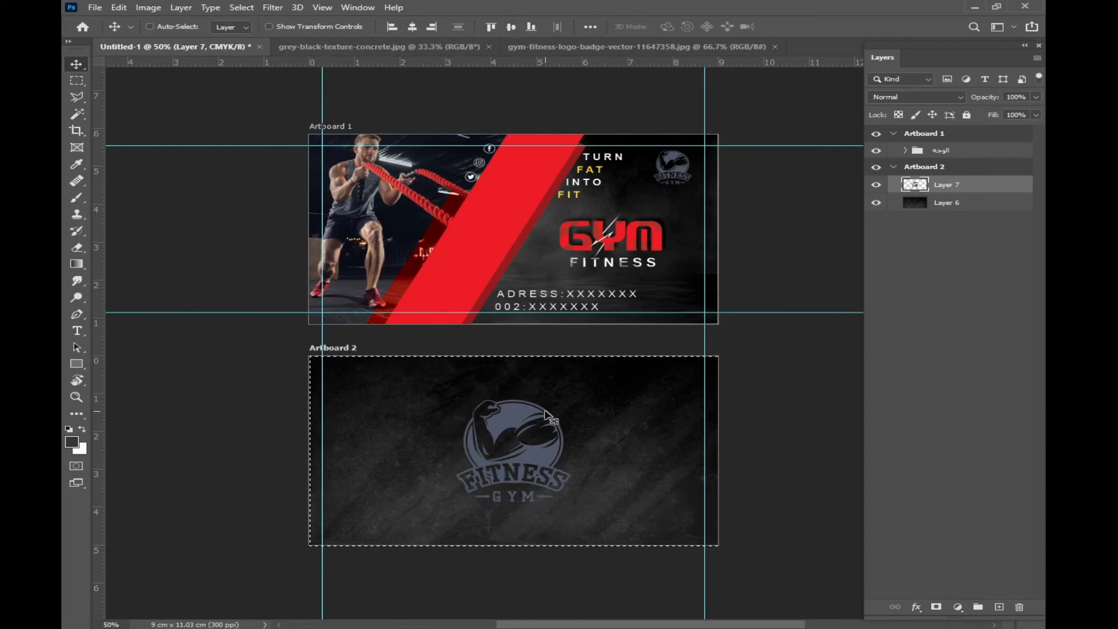
key("ctrl")
Step: Add a Gradient Overlay to the back's logo, using the Foreground to Background preset and the Linear style
left_click(916, 606)
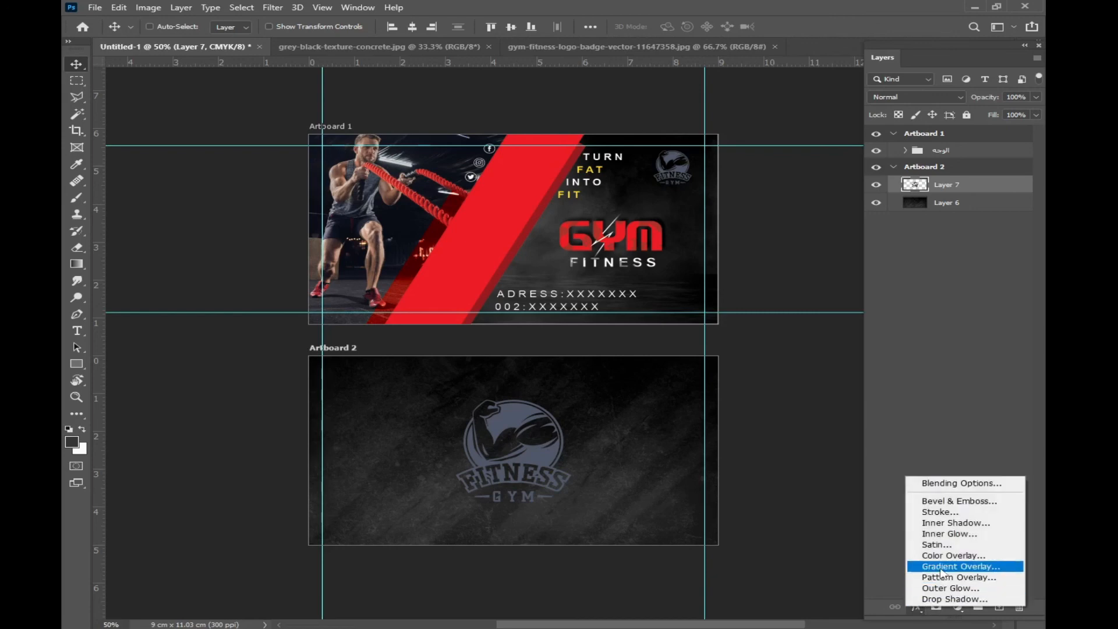
left_click(941, 568)
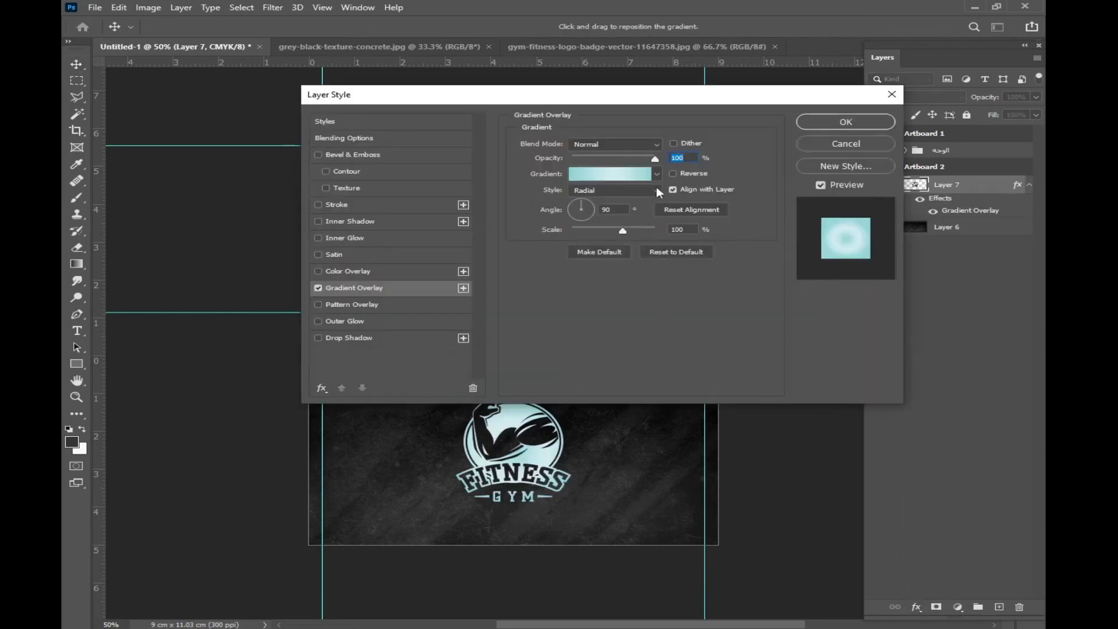
left_click(658, 173)
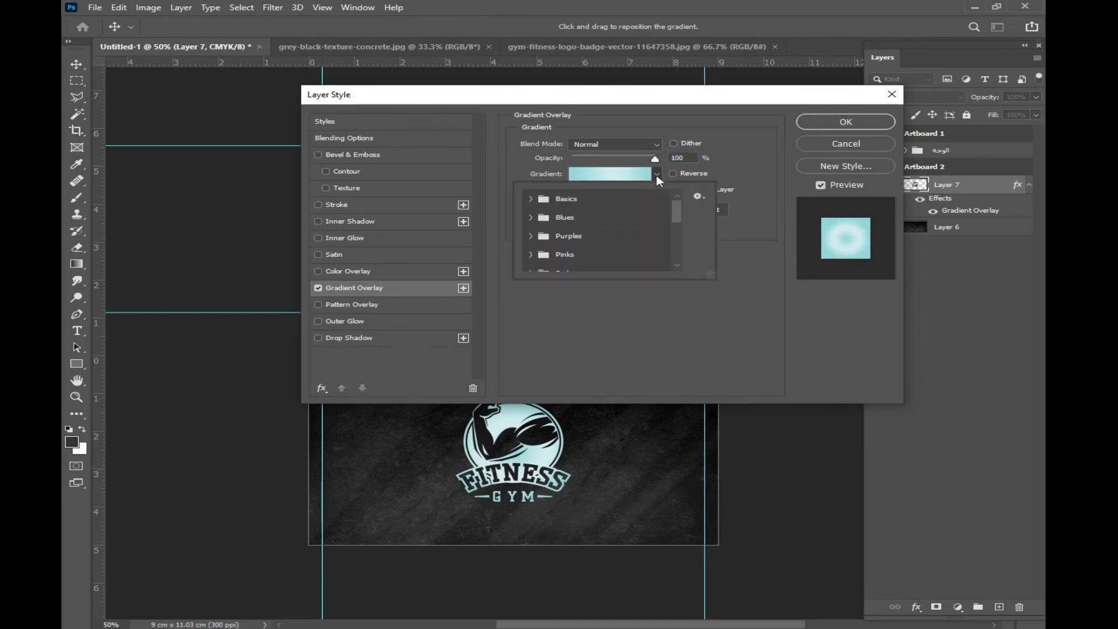
left_click(530, 199)
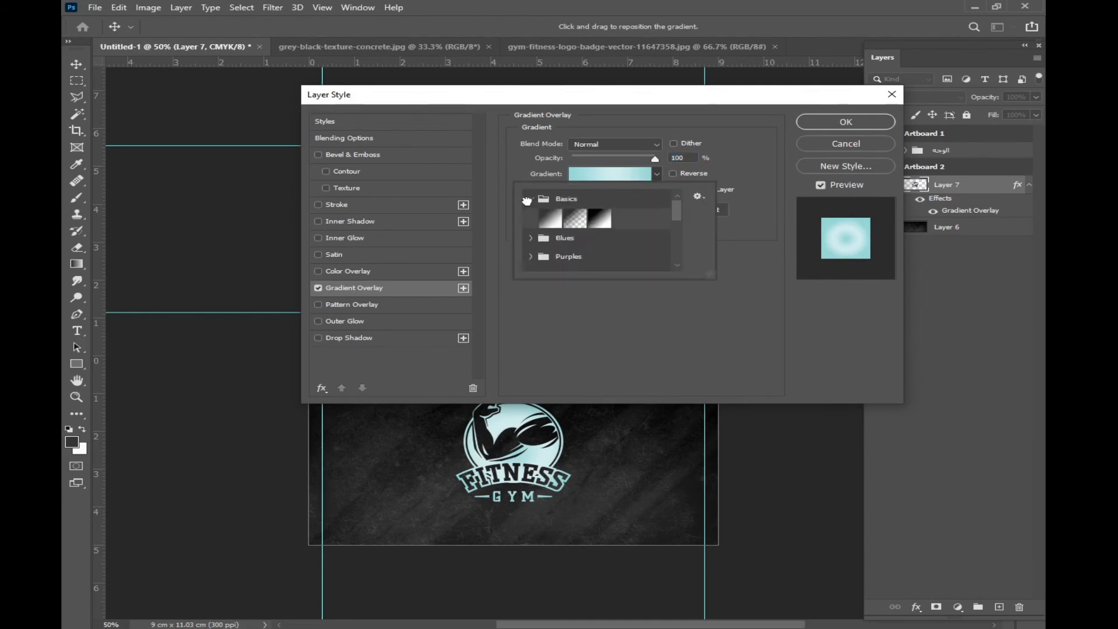
left_click(548, 219)
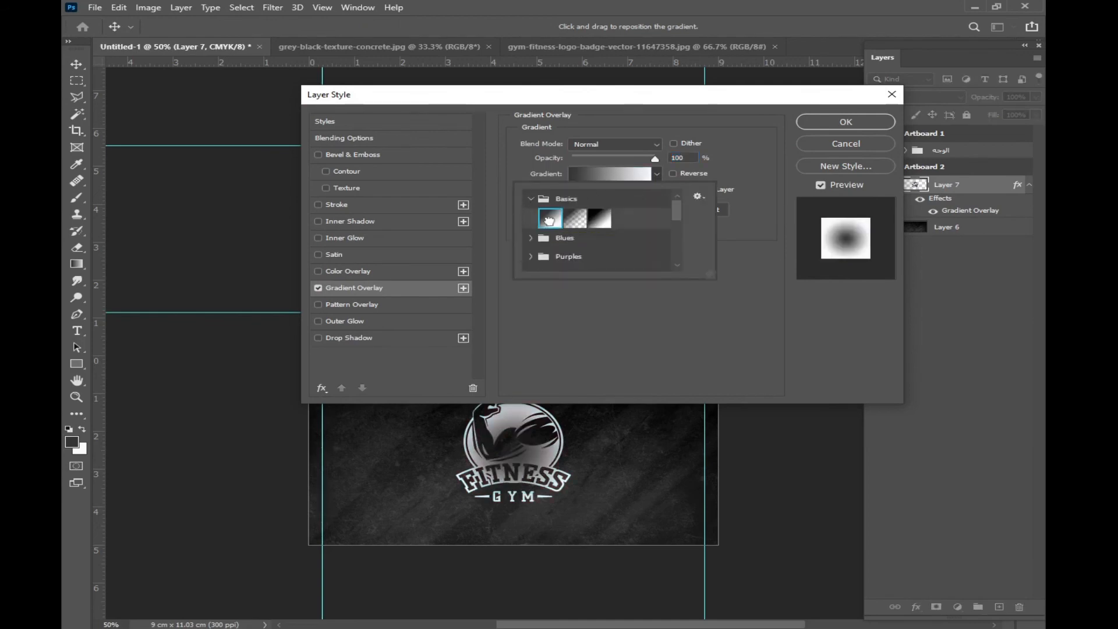
key("Return")
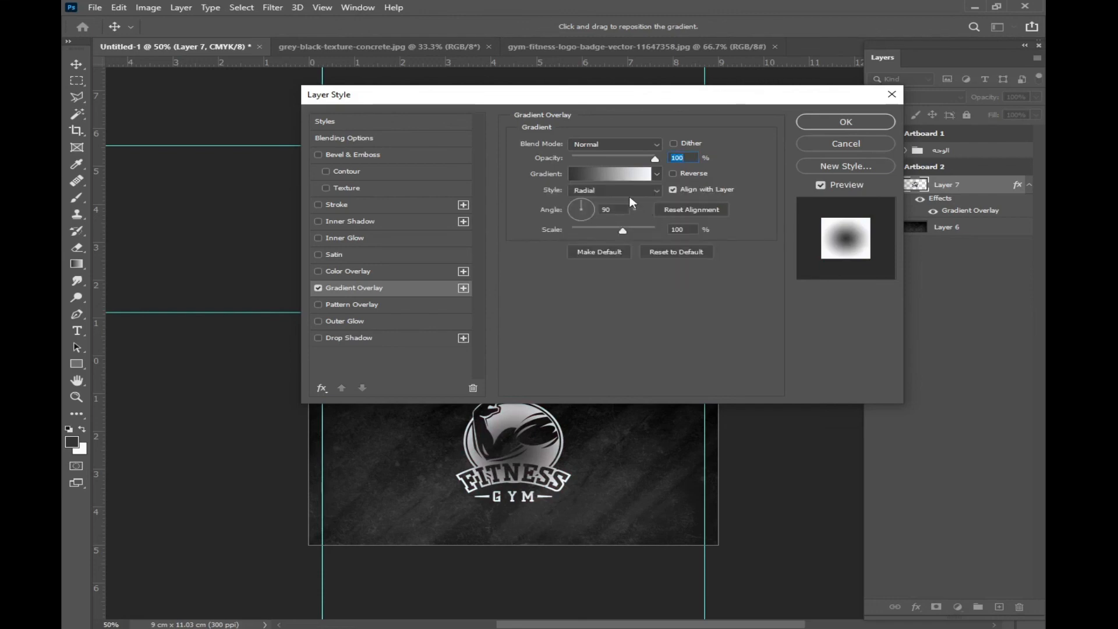
left_click(589, 191)
left_click(595, 201)
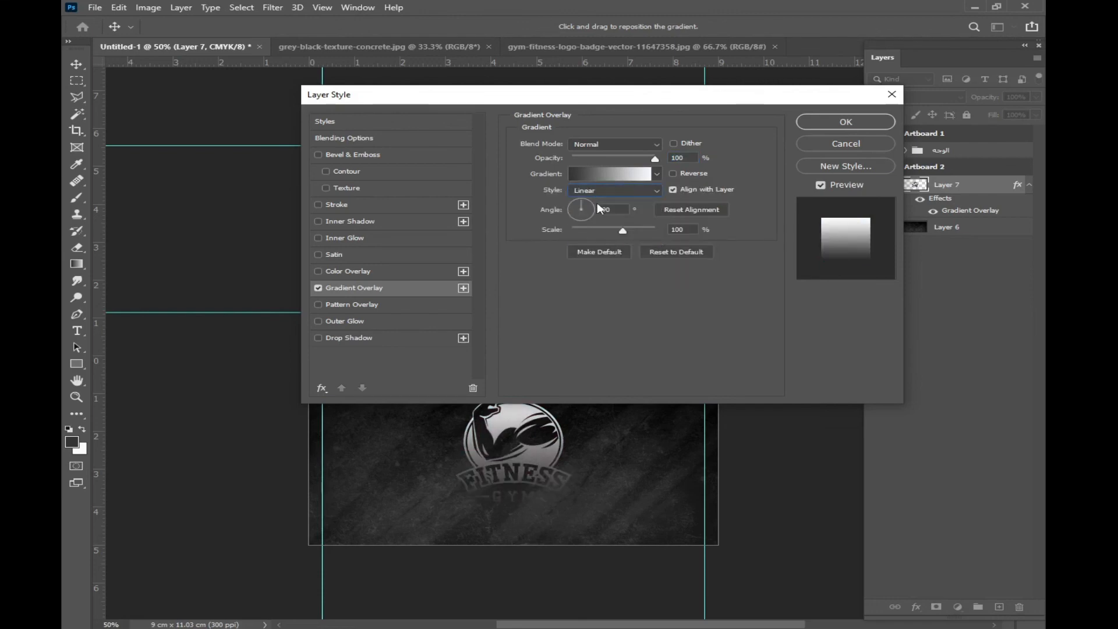
Step: Change the logo gradient's dark colour stop to grey 686868 and apply the overlay
left_click(608, 174)
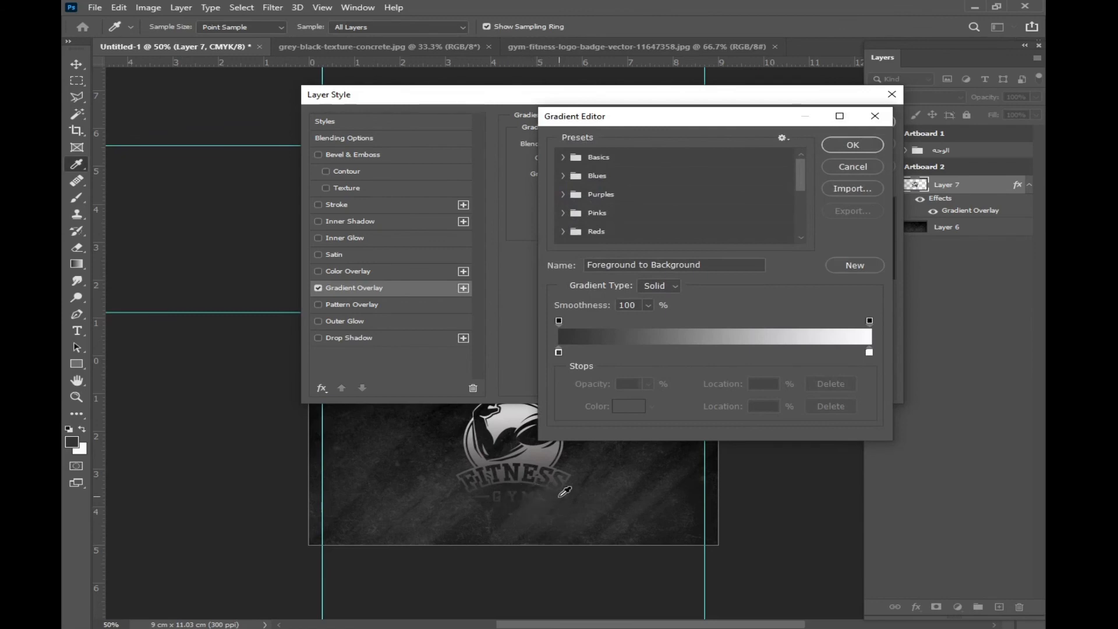
double_click(559, 352)
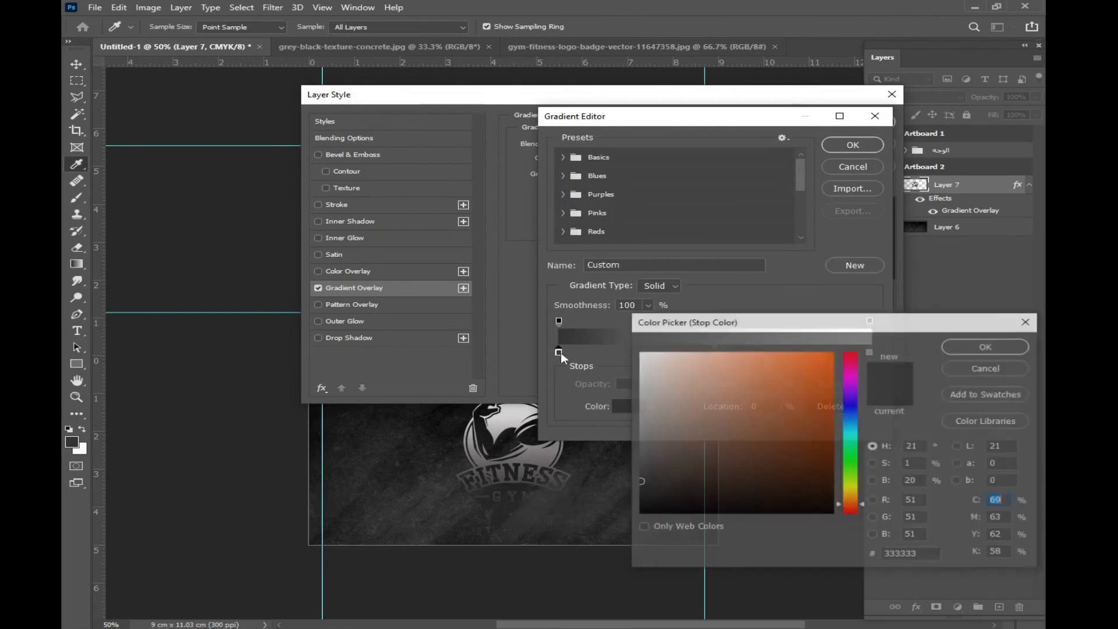
left_click(641, 448)
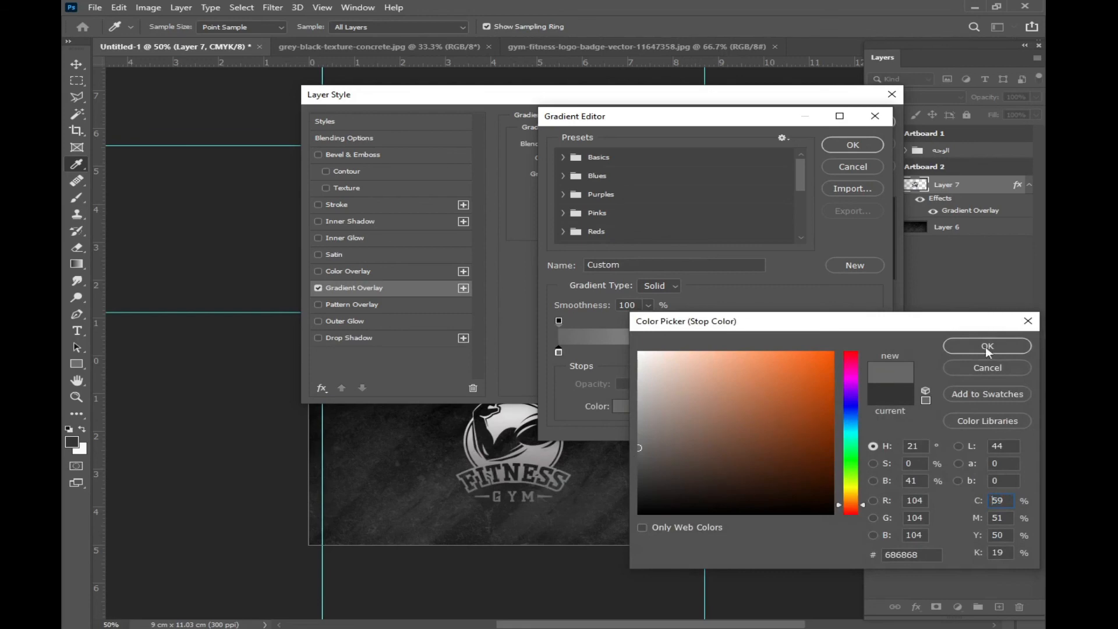
left_click(988, 348)
left_click(853, 145)
left_click(851, 121)
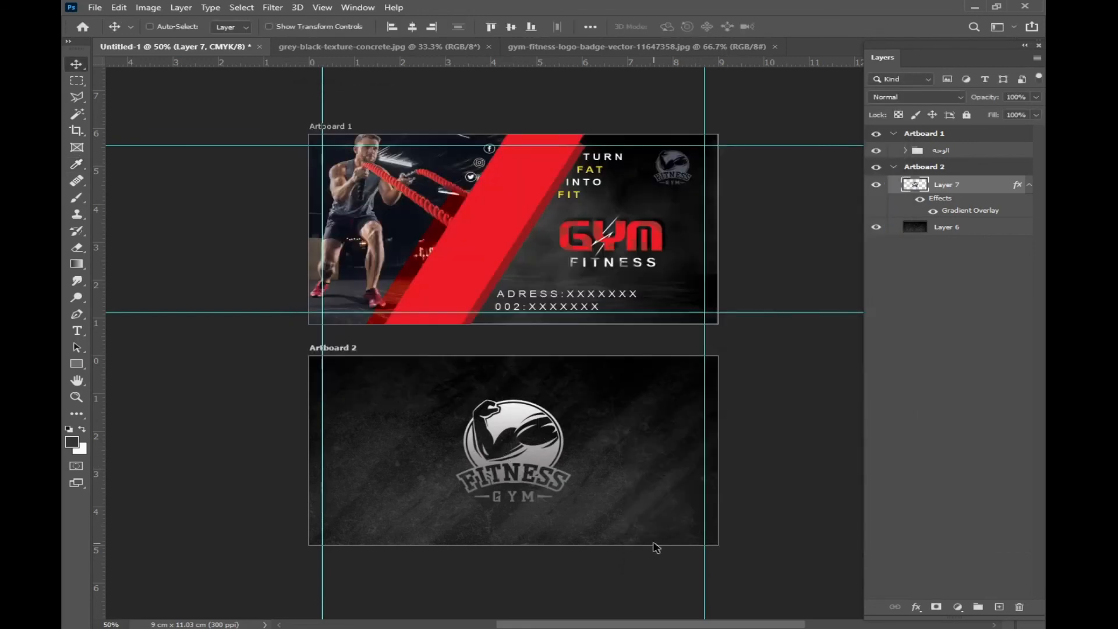
Step: Draw a closed triangle shape about 364 px wide over Artboard 2's lower-right corner with the Pen tool
left_click(76, 315)
left_click(728, 436)
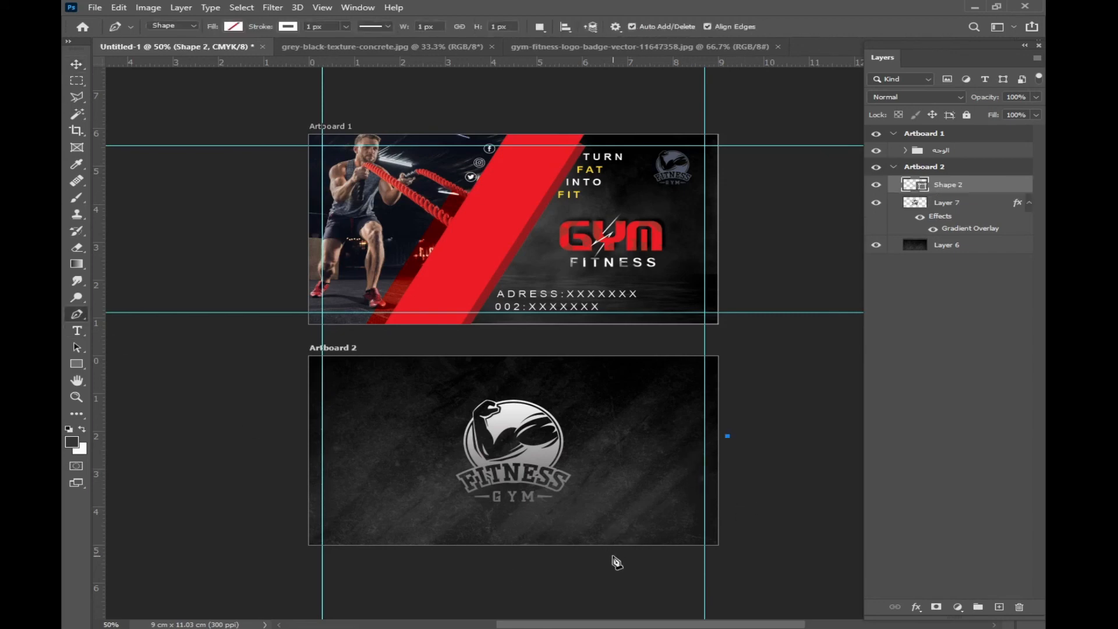
left_click(613, 556)
left_click(753, 561)
left_click(727, 435)
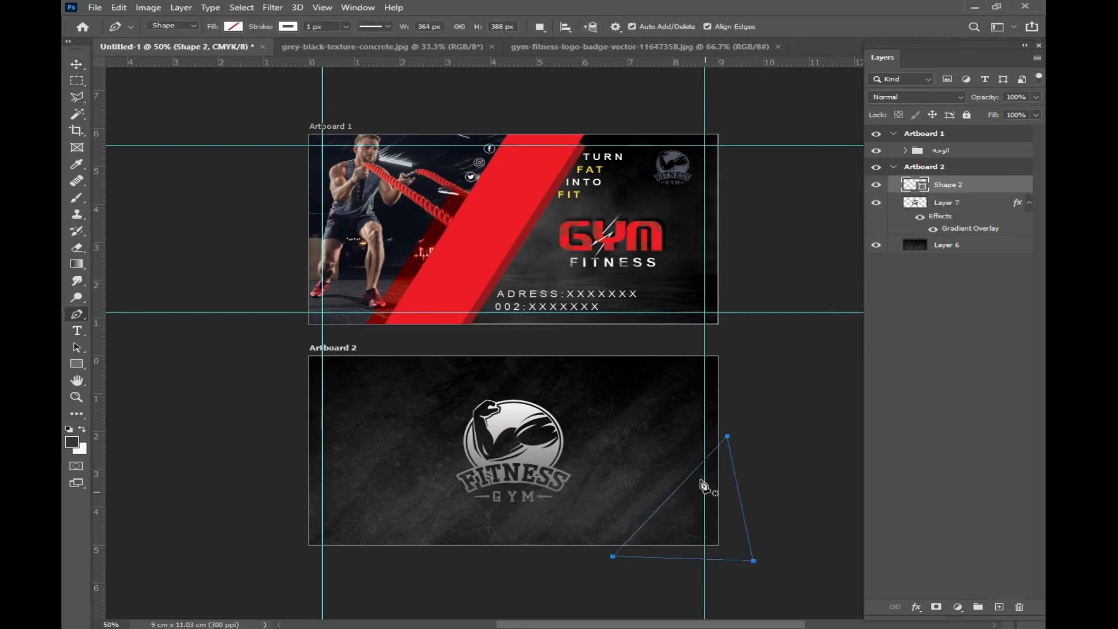
Step: Fill the corner triangle with the recently used dark red and remove its stroke
left_click(234, 27)
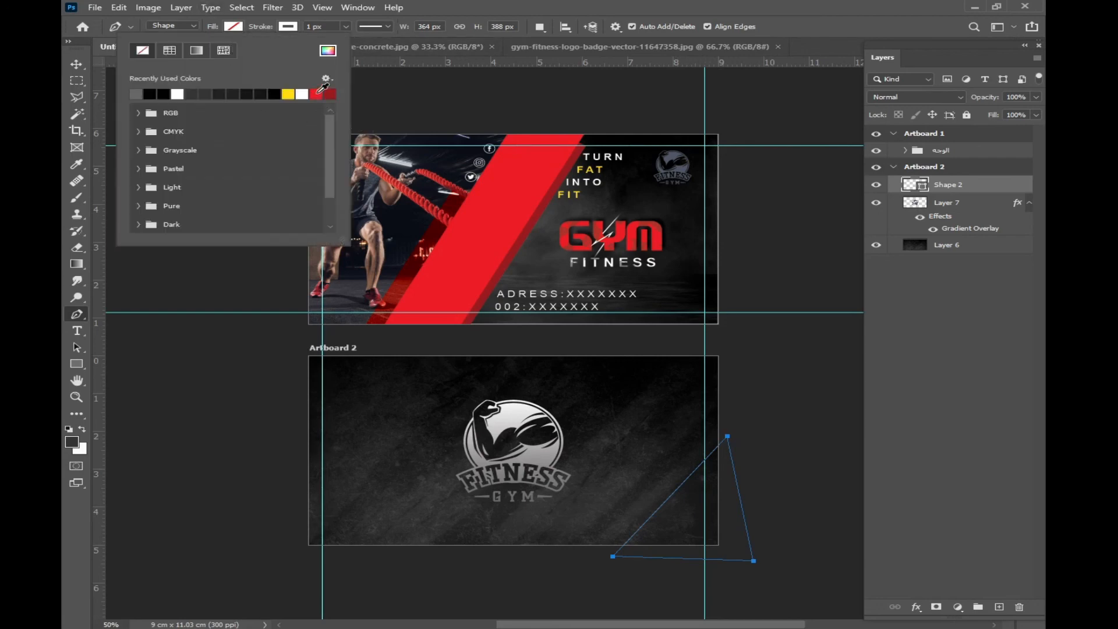
left_click(323, 92)
left_click(330, 95)
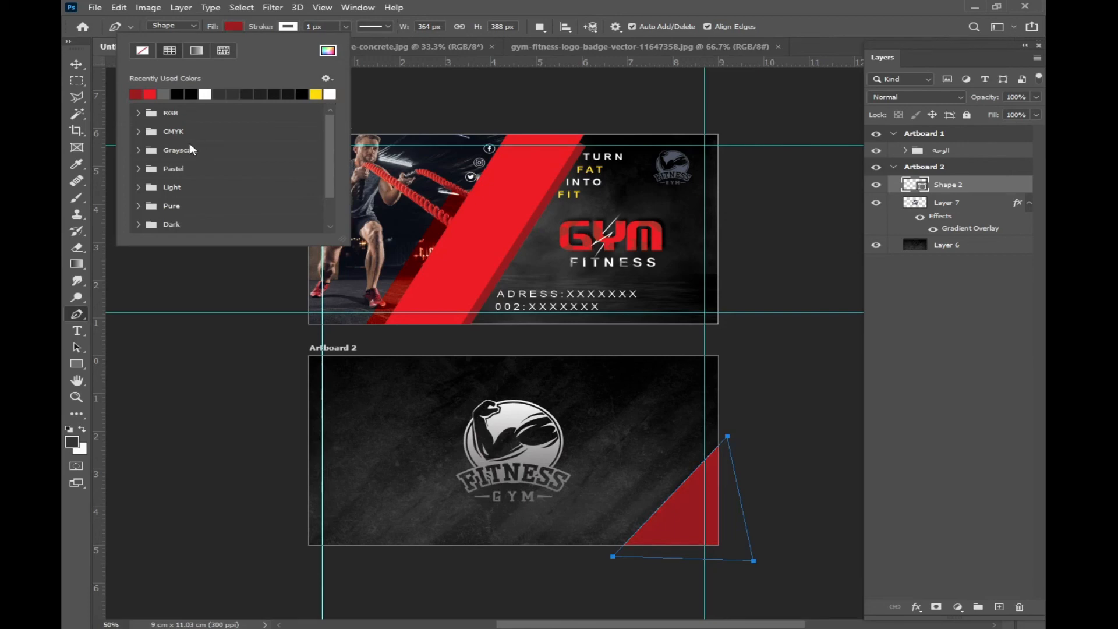
left_click(288, 27)
left_click(199, 52)
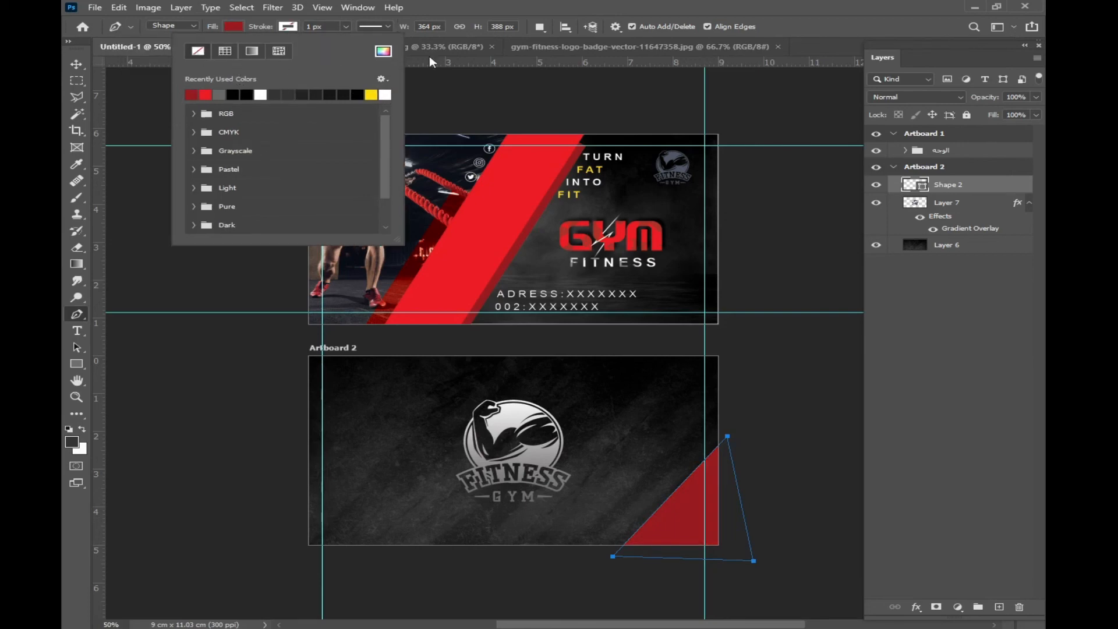
left_click(666, 13)
key("v")
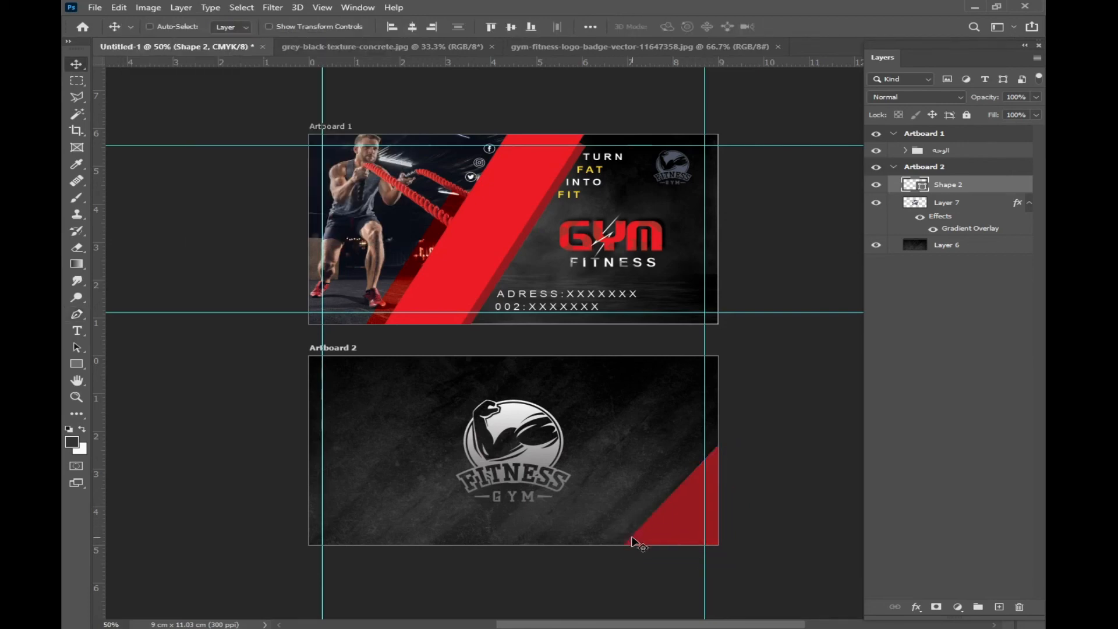
Step: Duplicate the dark red triangle to Artboard 2's upper-left corner, flip it and rotate it to fit the corner
left_click_drag(645, 495, 319, 388)
key("ctrl+t")
right_click(370, 391)
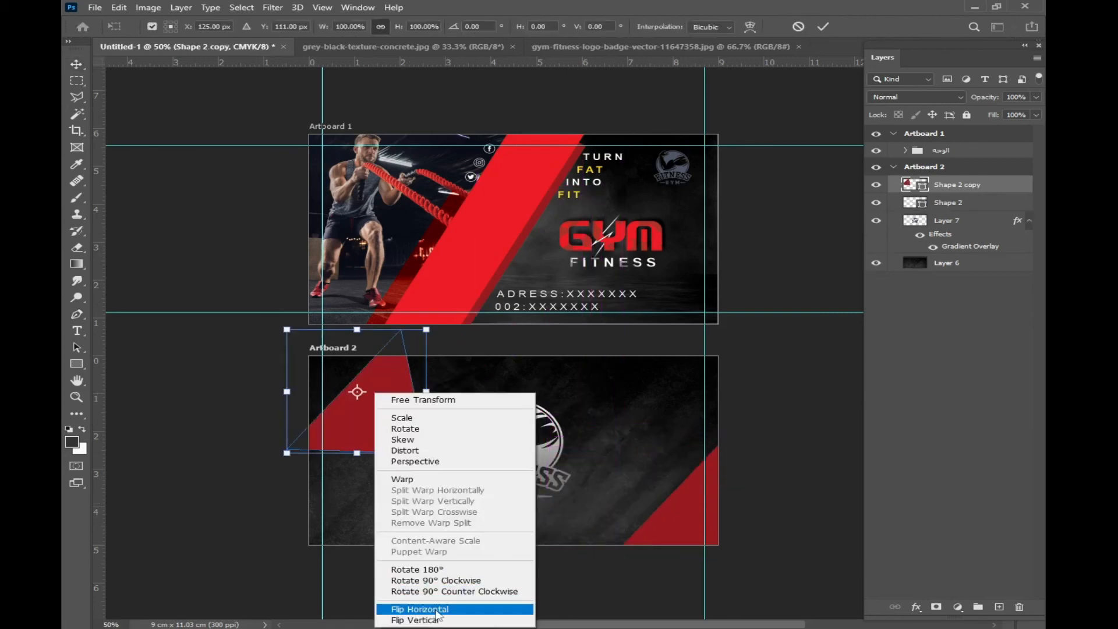
left_click(438, 611)
left_click_drag(460, 334, 435, 475)
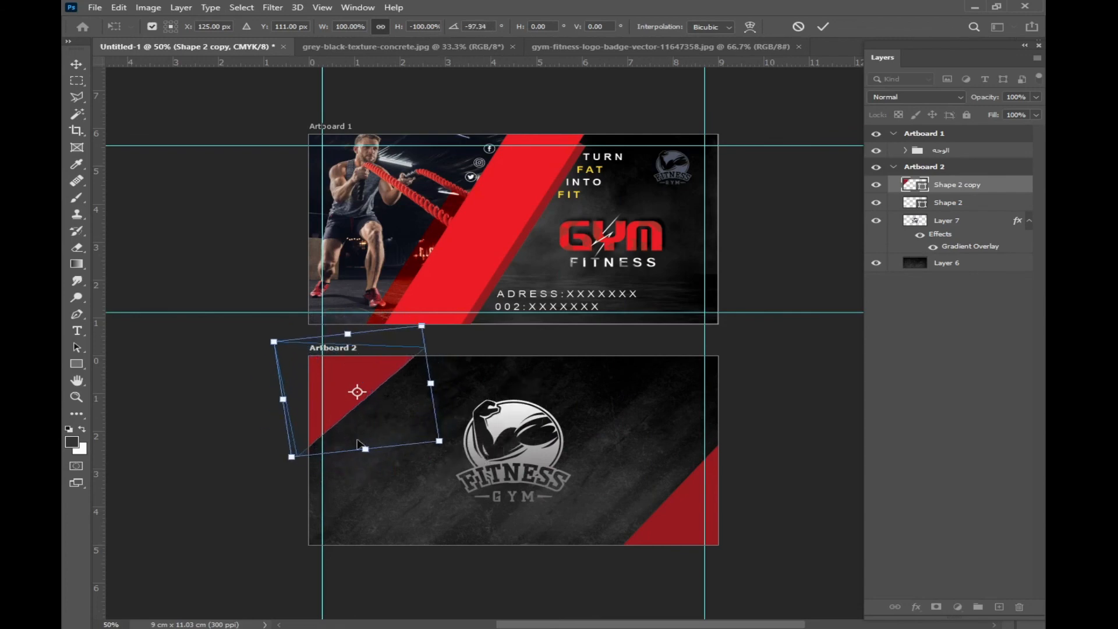
key("Return")
Step: Duplicate the lower-right triangle with a slight offset and move the copy one layer below the original
right_click(689, 524)
left_click(716, 543)
left_click_drag(688, 521, 552, 424)
left_click_drag(553, 424, 546, 415)
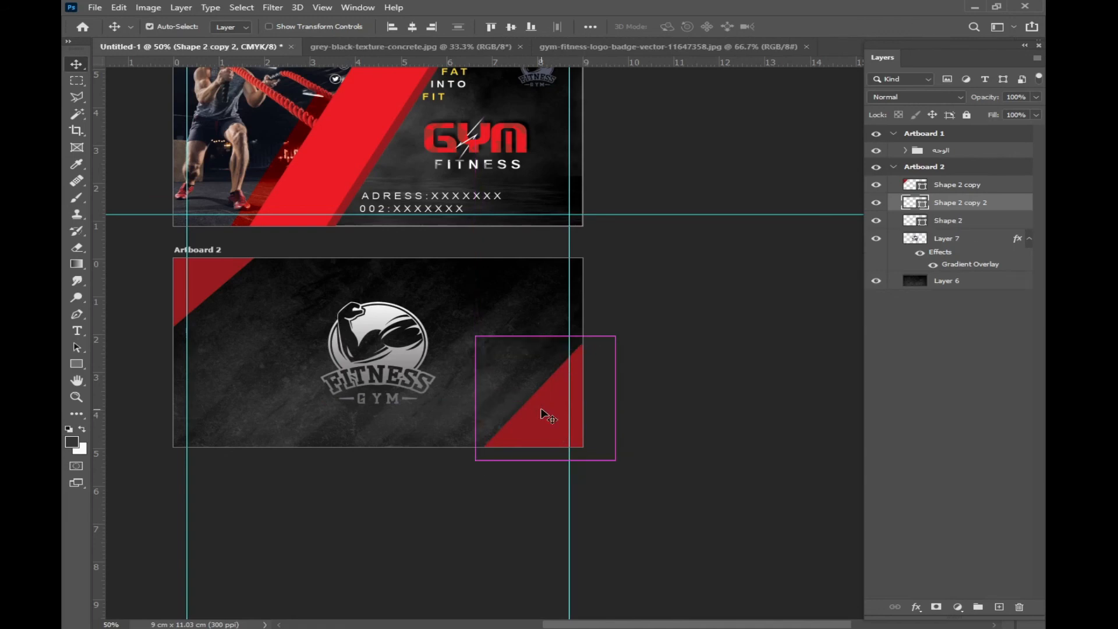
key("ctrl+bracketleft")
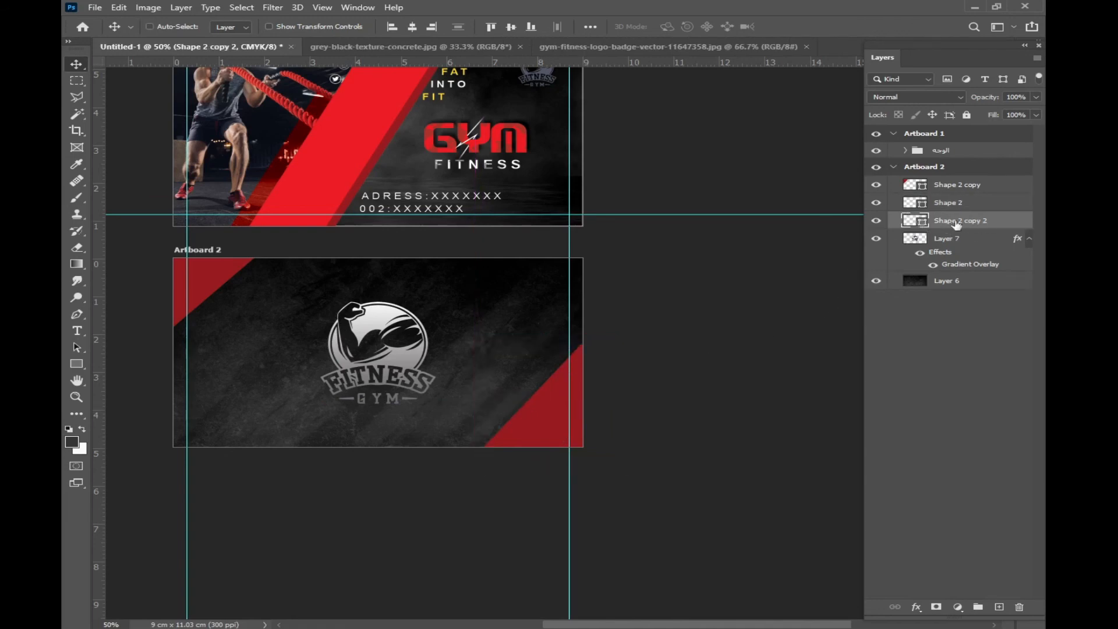
Step: Change the fill of the rear lower-right triangle to a bright red
mouse_move(949, 220)
left_mouse_down()
mouse_move(949, 201)
mouse_move(951, 225)
left_mouse_up()
double_click(915, 220)
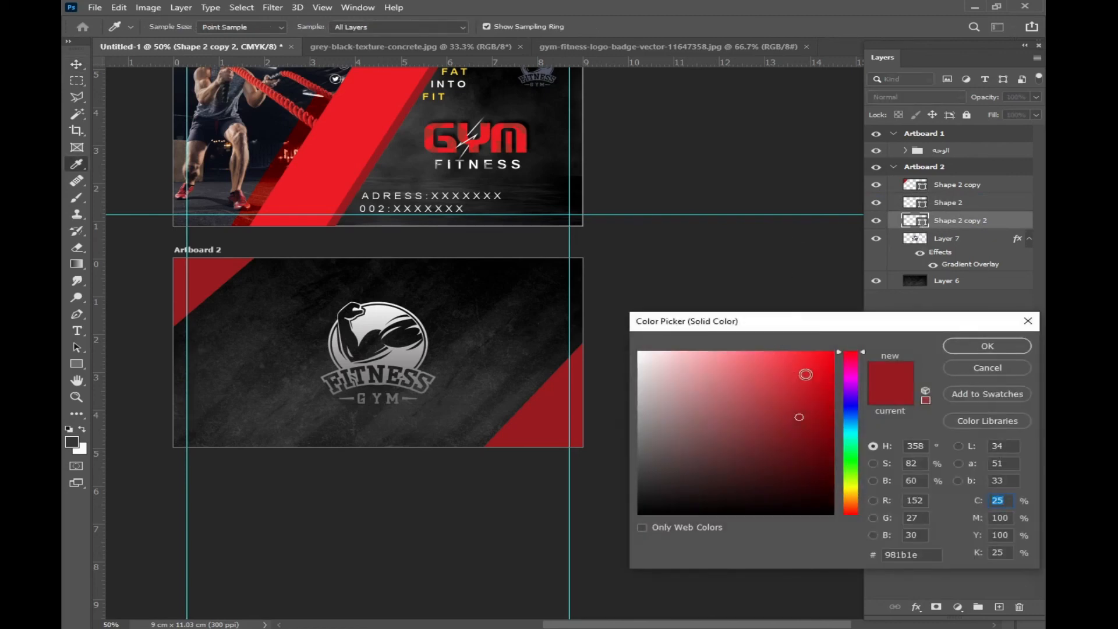
left_click_drag(807, 371, 861, 331)
key("Return")
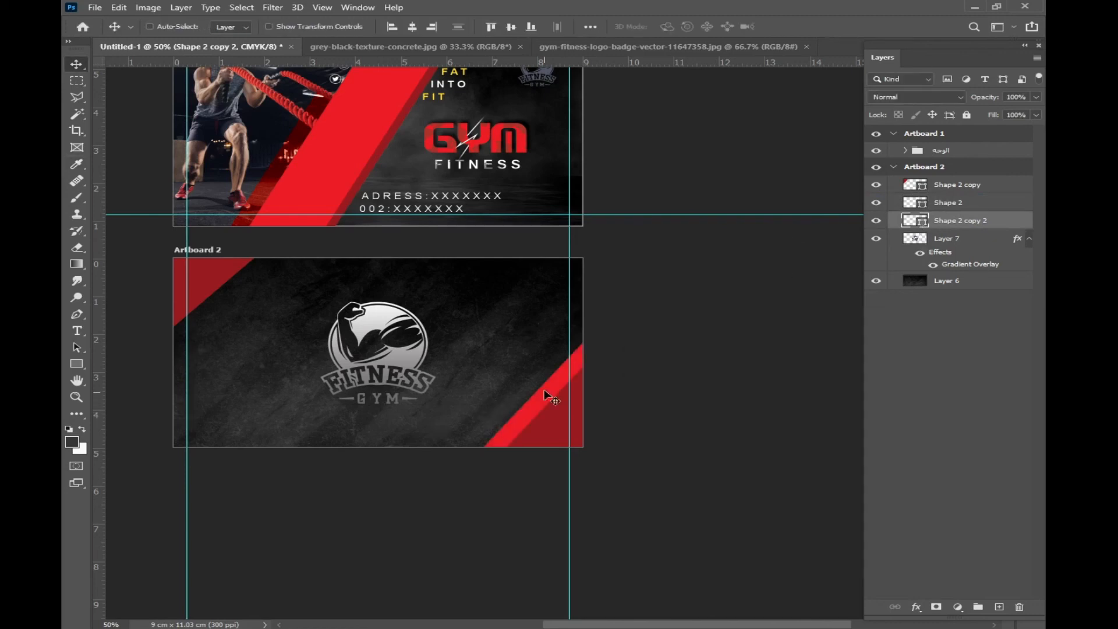
Step: Shift the bright red triangle toward the lower-right corner and rotate it slightly so it forms a tapered edge
left_click_drag(549, 389, 560, 400)
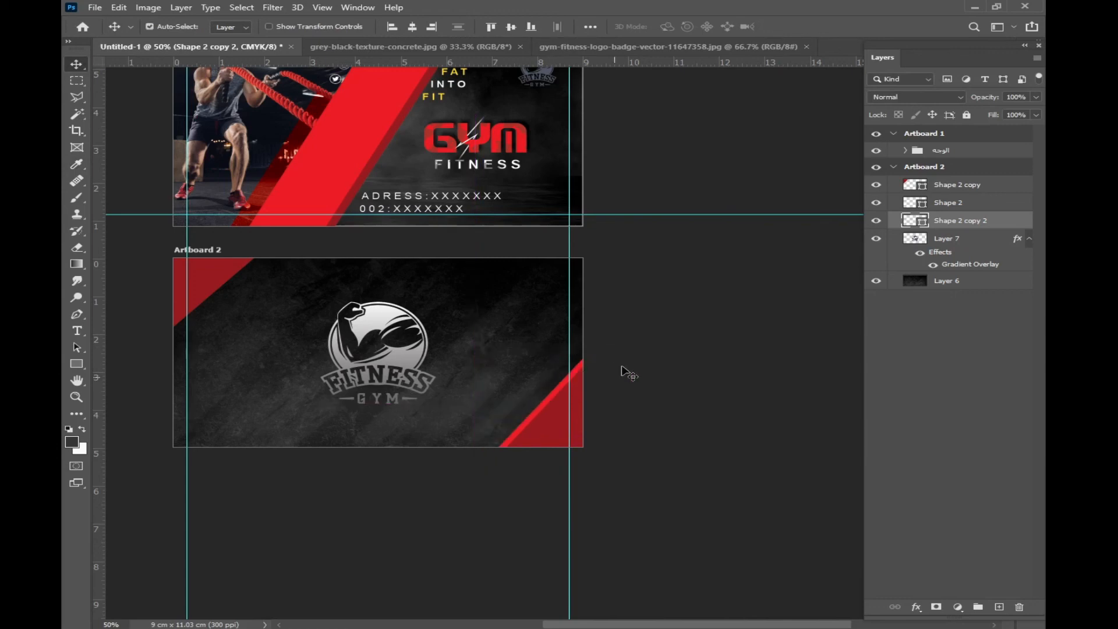
key("ctrl+t")
left_click_drag(630, 336, 652, 337)
key("Return")
Step: Delete the dark red triangle in Artboard 2's upper-left corner
right_click(211, 276)
left_click(245, 294)
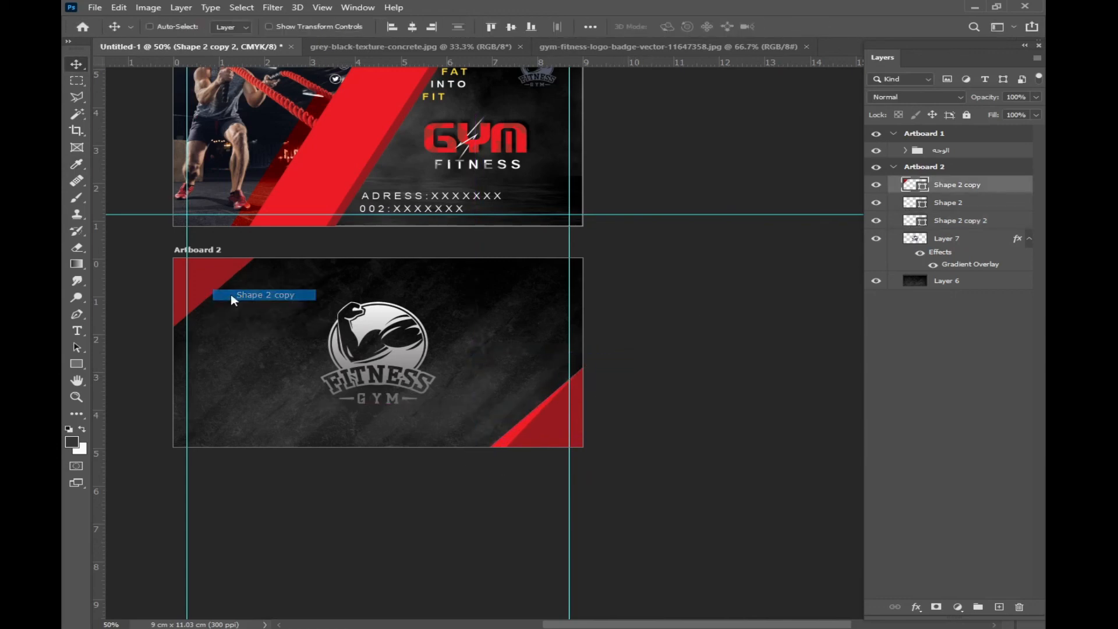
key("Delete")
Step: Duplicate both lower-right triangles to Artboard 2's upper-left corner, flipping the pair horizontally and vertically to fit
left_click(958, 202, "shift")
left_click_drag(548, 414, 245, 318)
key("ctrl+t")
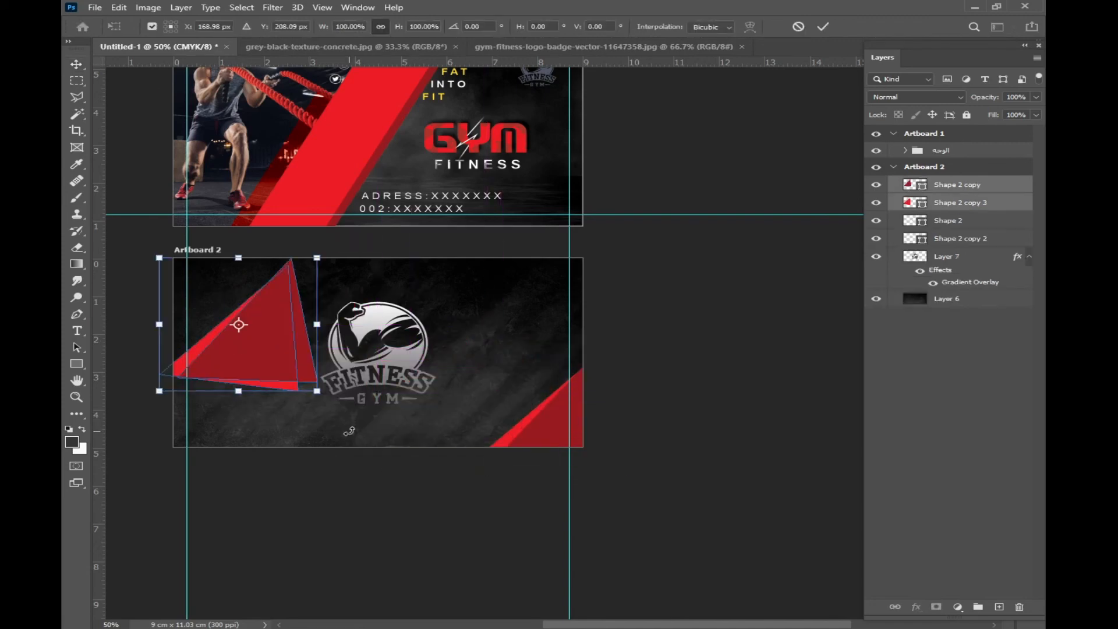
left_click_drag(238, 294, 204, 265)
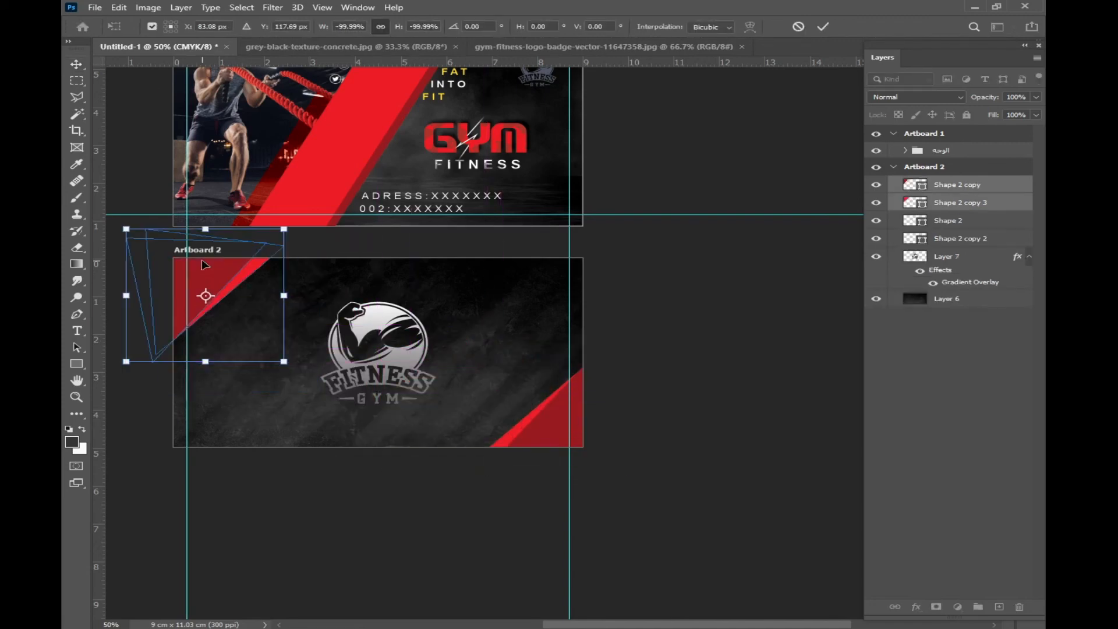
key("Return")
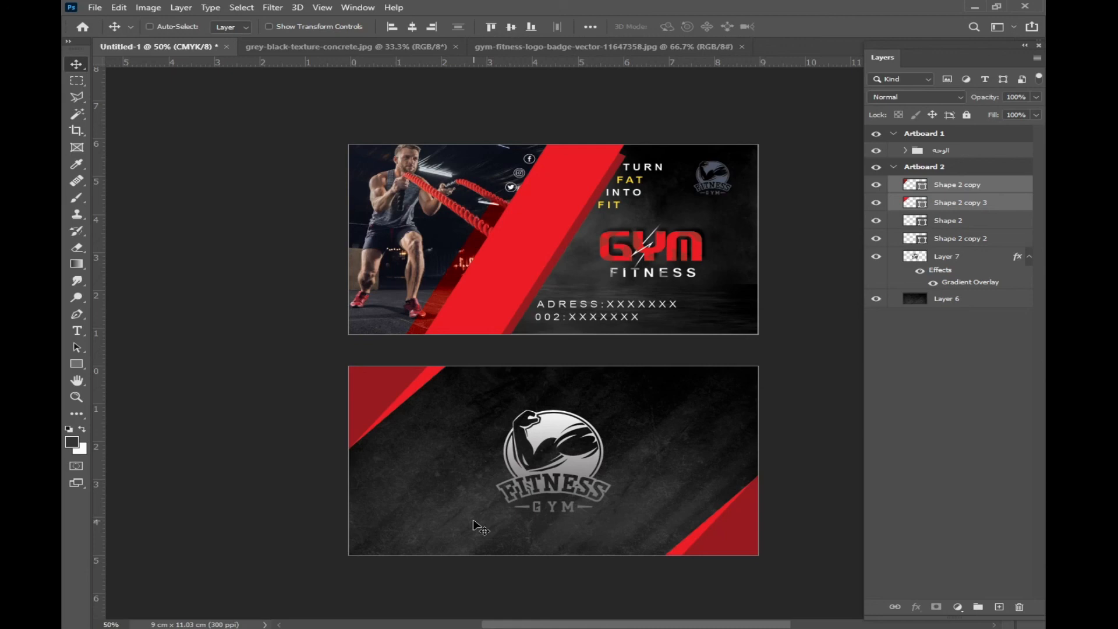
Step: Save the document in Photoshop format as fitness in the social media folder
key("ctrl")
key("ctrl+s")
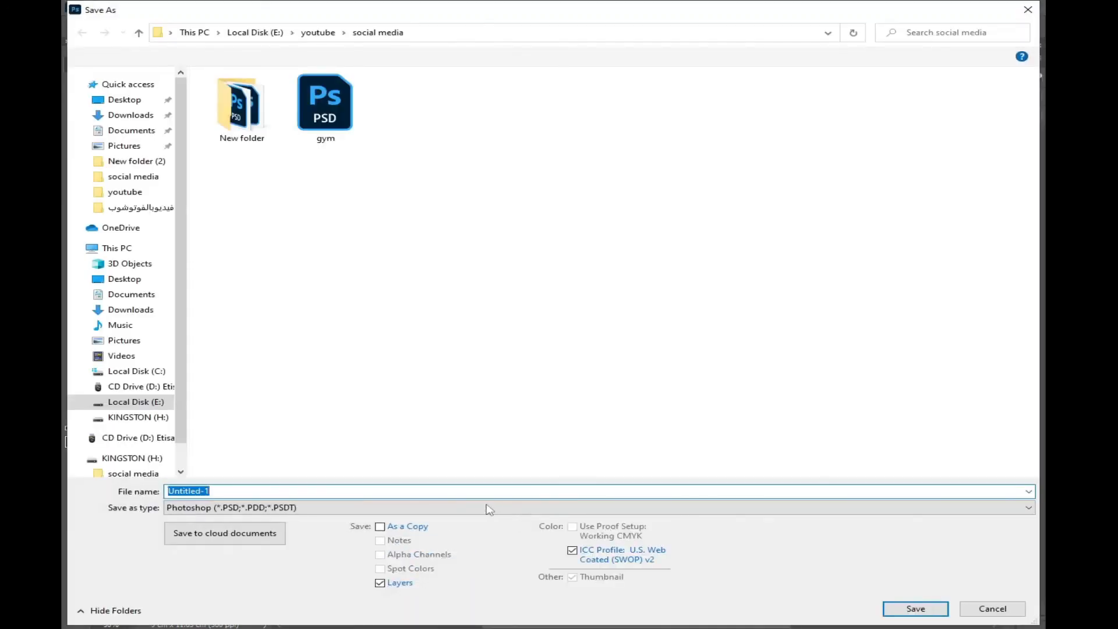
left_click(192, 509)
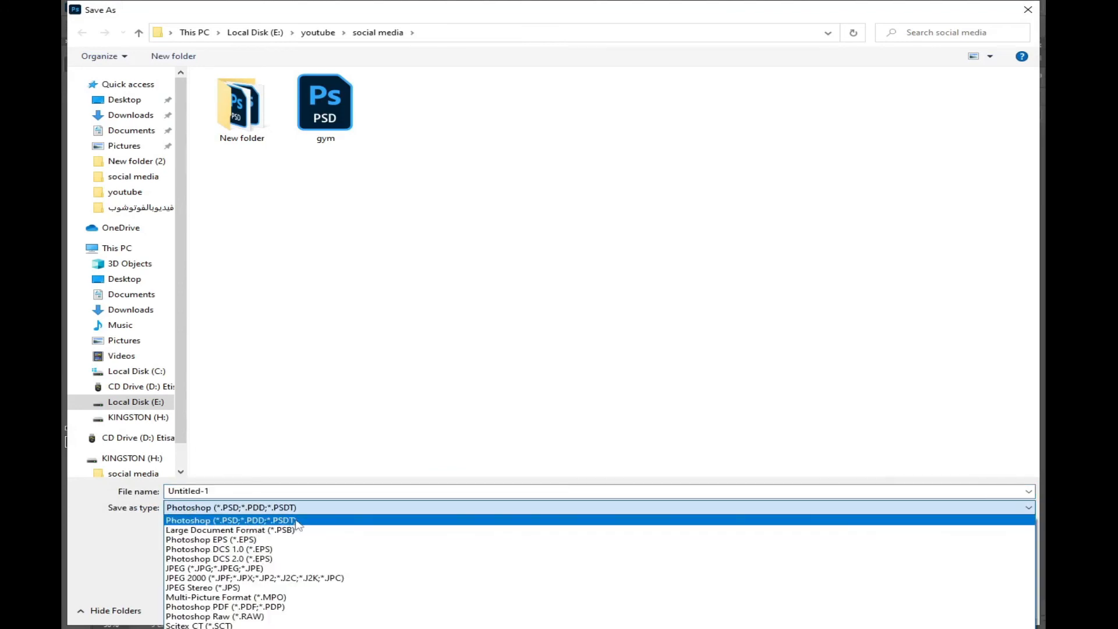
left_click(231, 525)
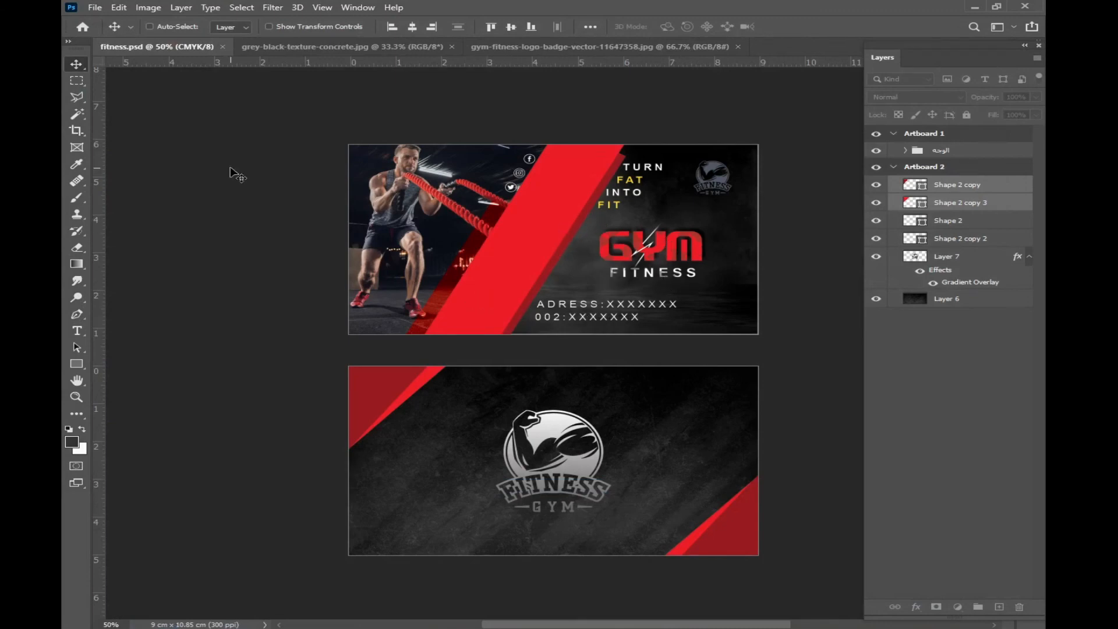
Step: Save a JPEG version named fitness in the social media folder at the highest quality
left_click(150, 27)
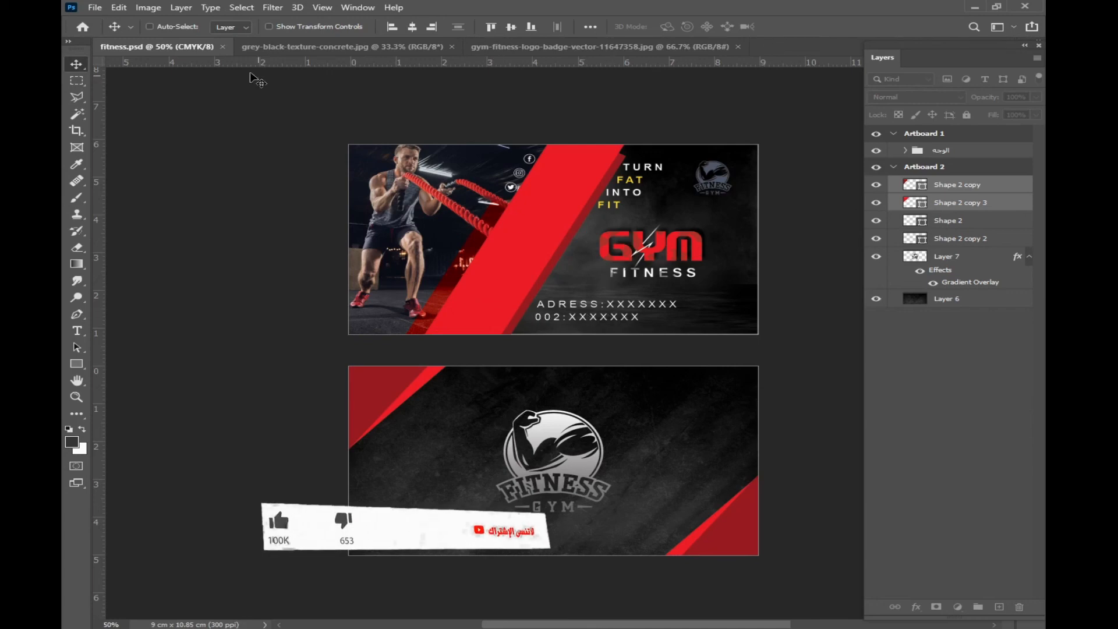
key("ctrl+shift+s")
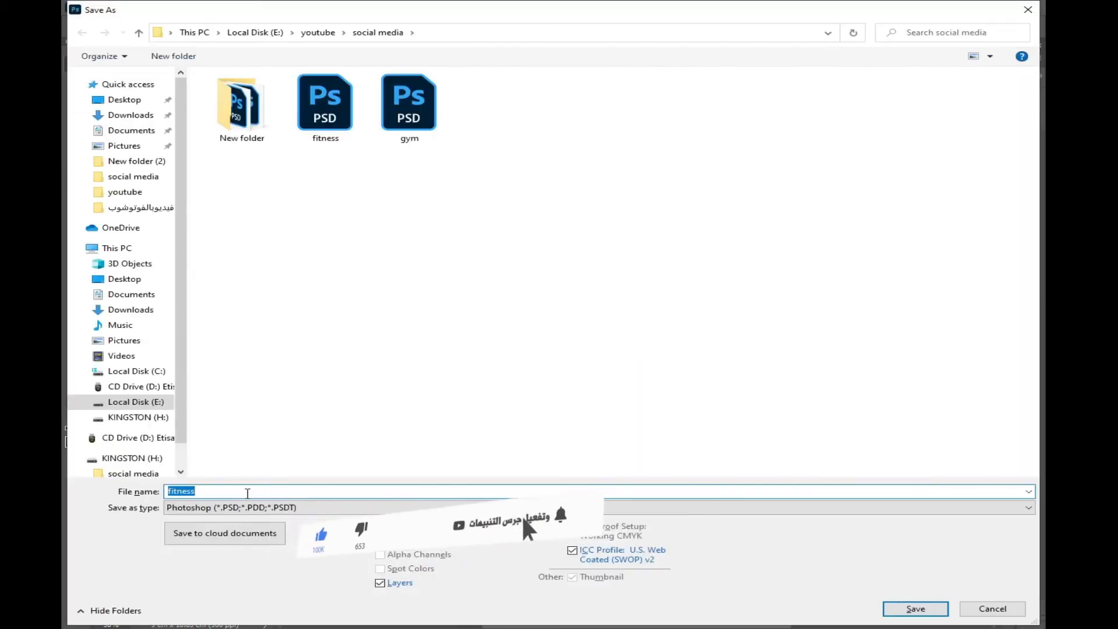
left_click(247, 509)
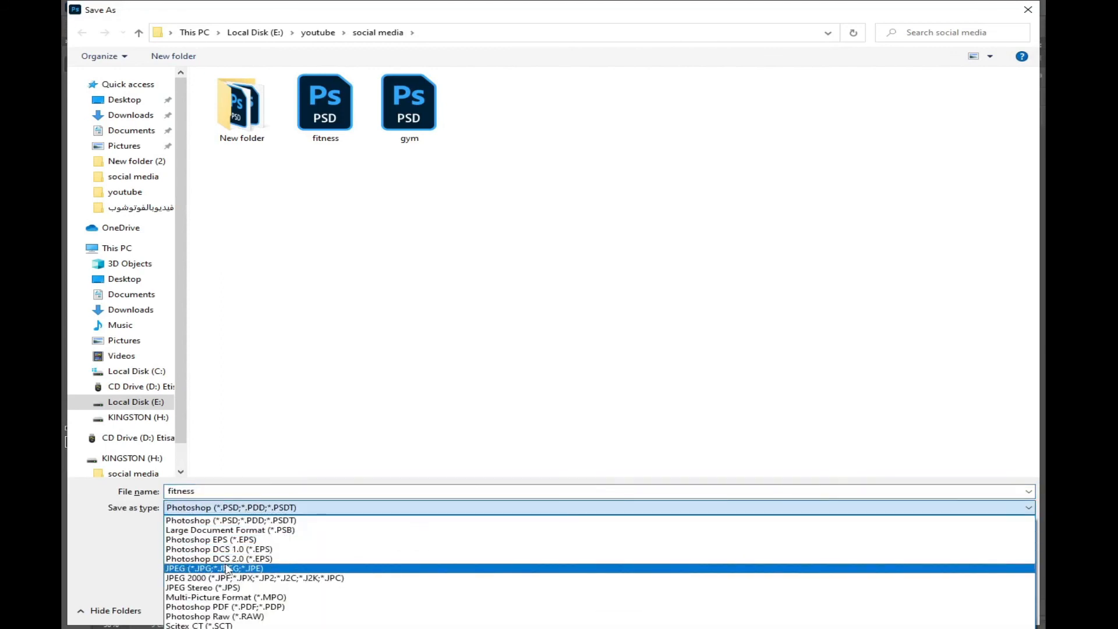
left_click(227, 568)
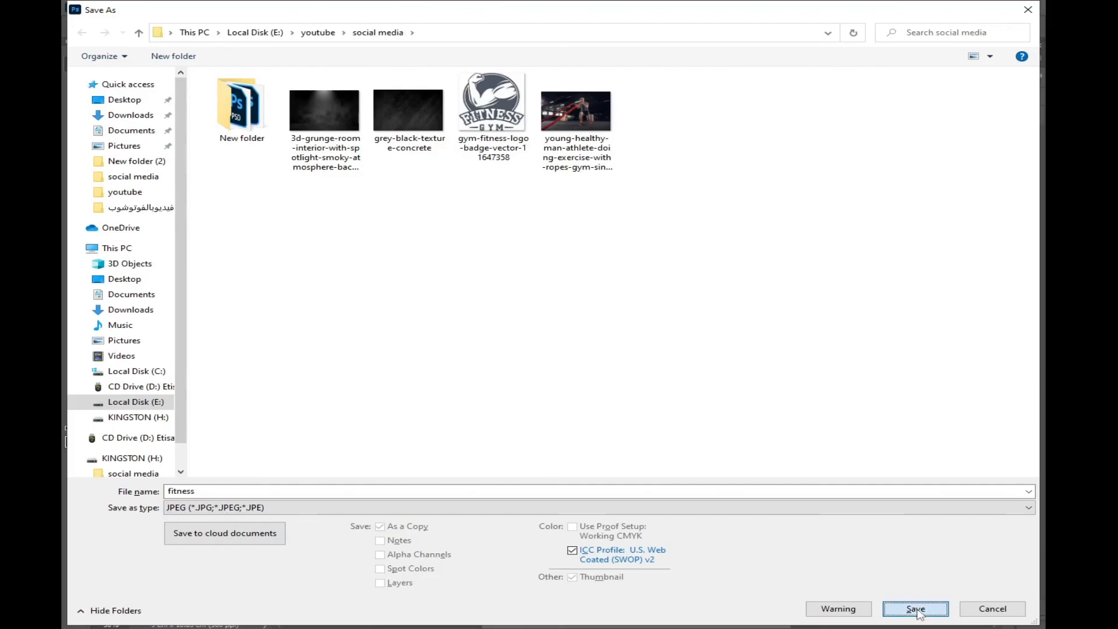
left_click(916, 608)
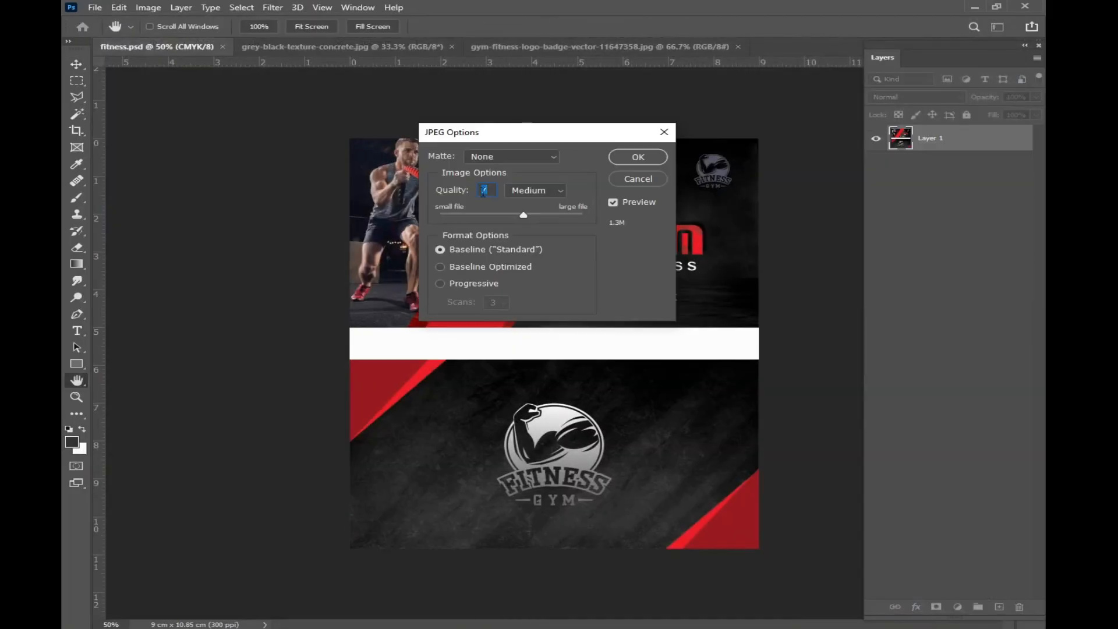
left_click_drag(524, 217, 586, 215)
left_click(619, 159)
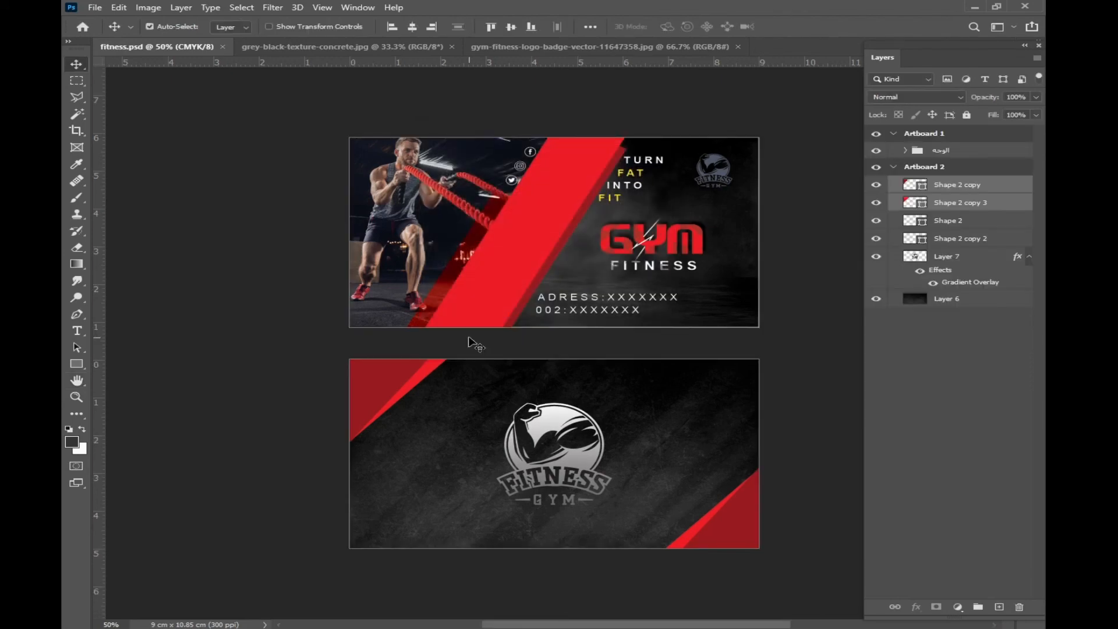
Step: Save the design as the TIFF file fitness with layers, no image compression and RLE layer compression
key("shift+ctrl+s")
left_click(239, 507)
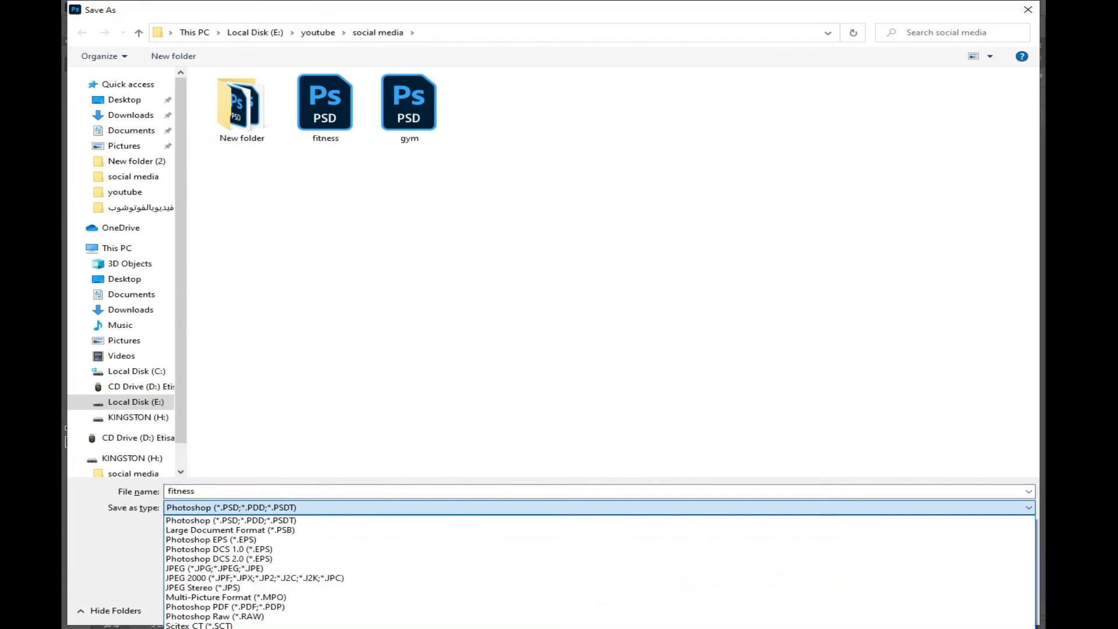
left_click(198, 628)
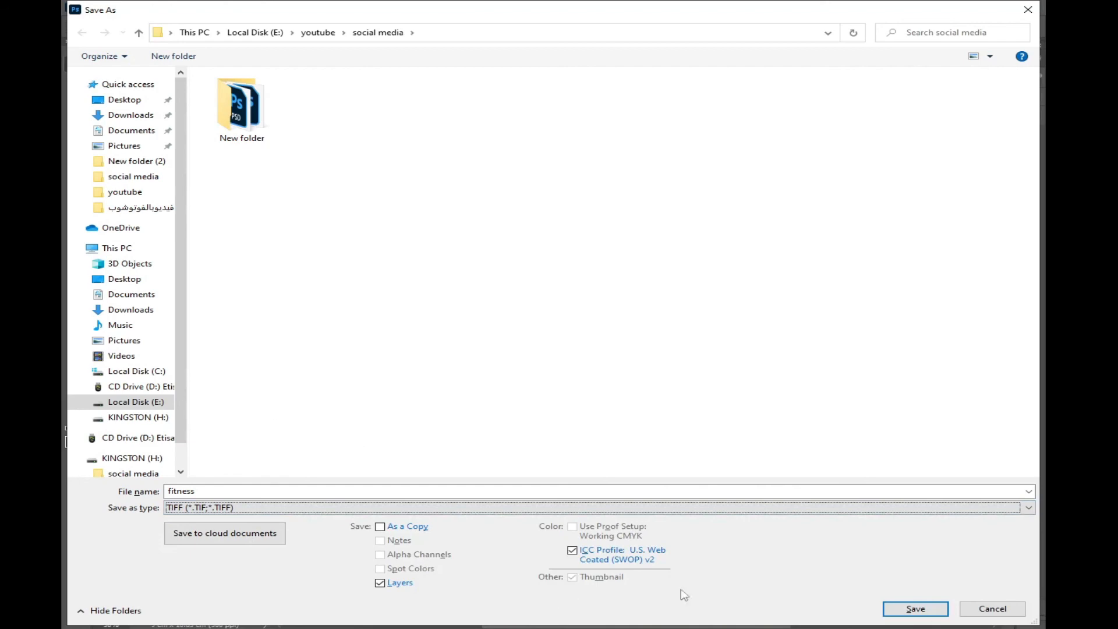
left_click(913, 608)
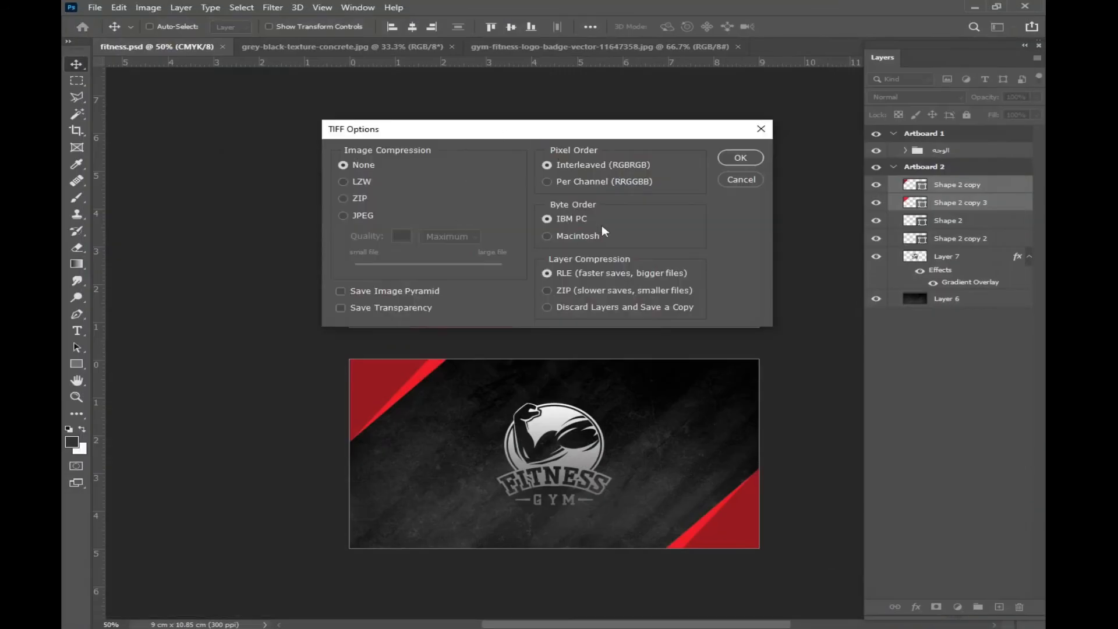
left_click(738, 160)
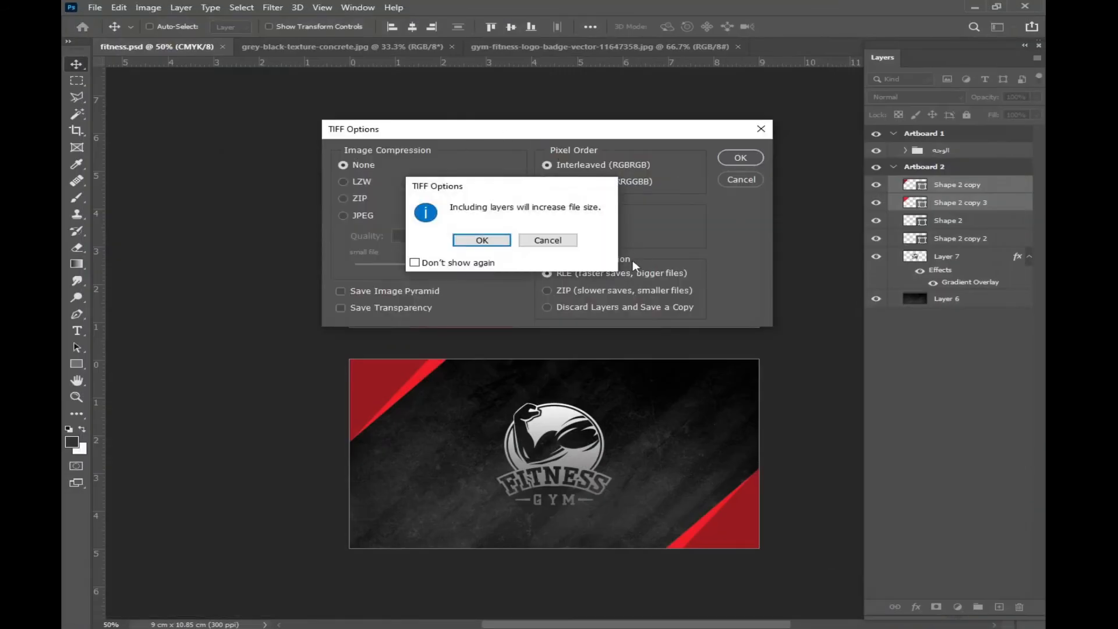
left_click(478, 240)
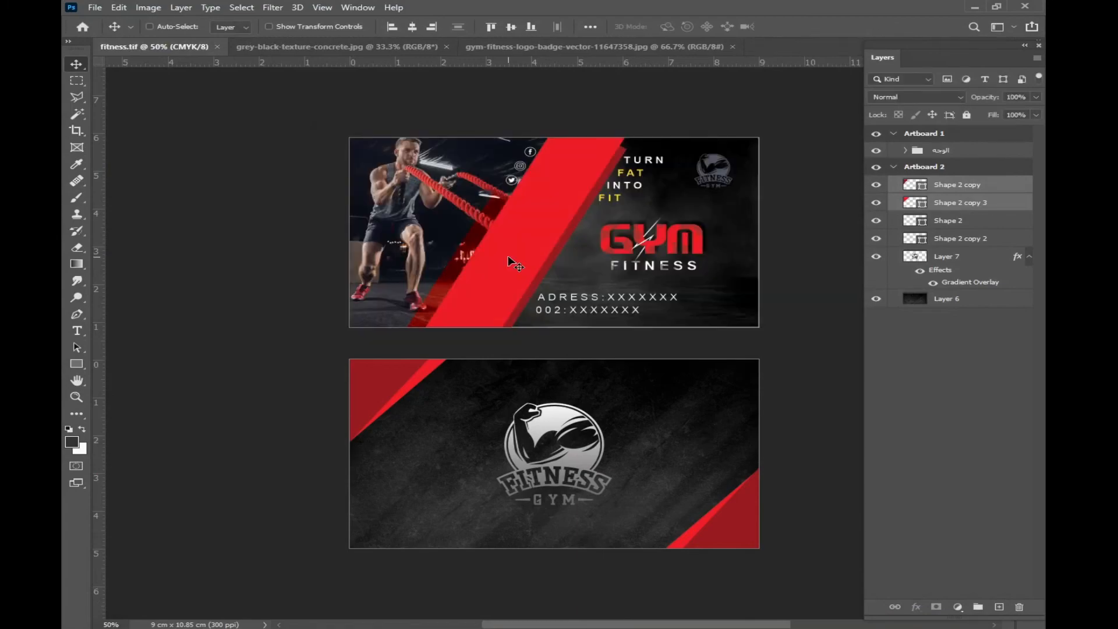